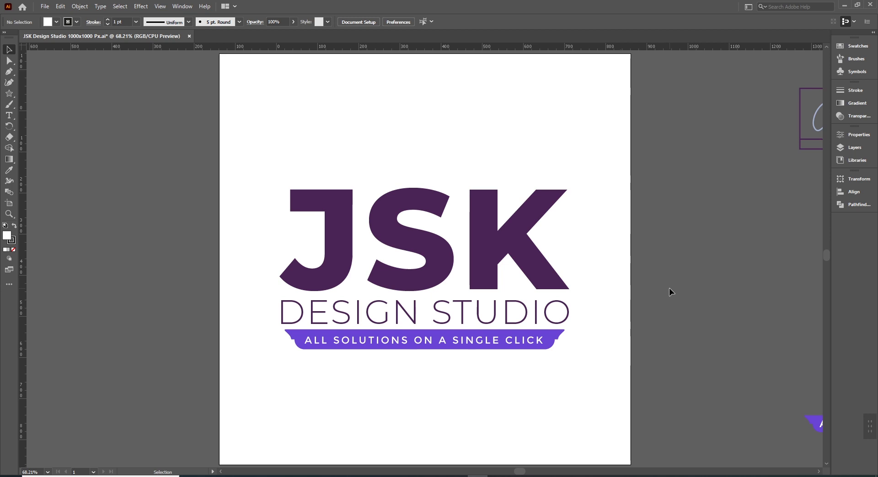
- Start a new document in pixels and set its width to 1000 px
key("ctrl")
key("ctrl+n")
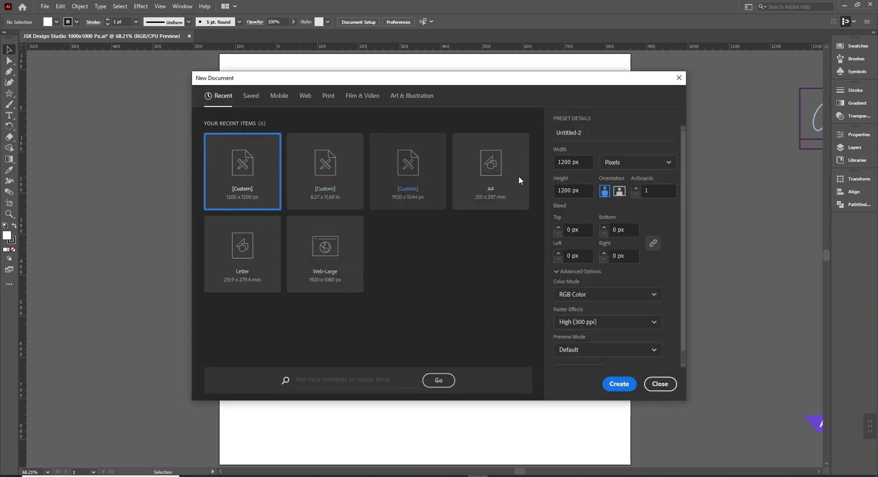
left_click(630, 165)
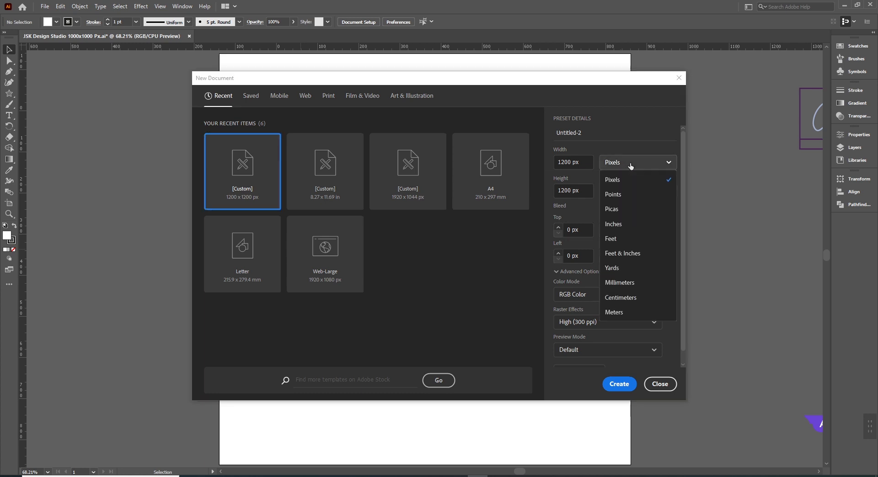
left_click(568, 163)
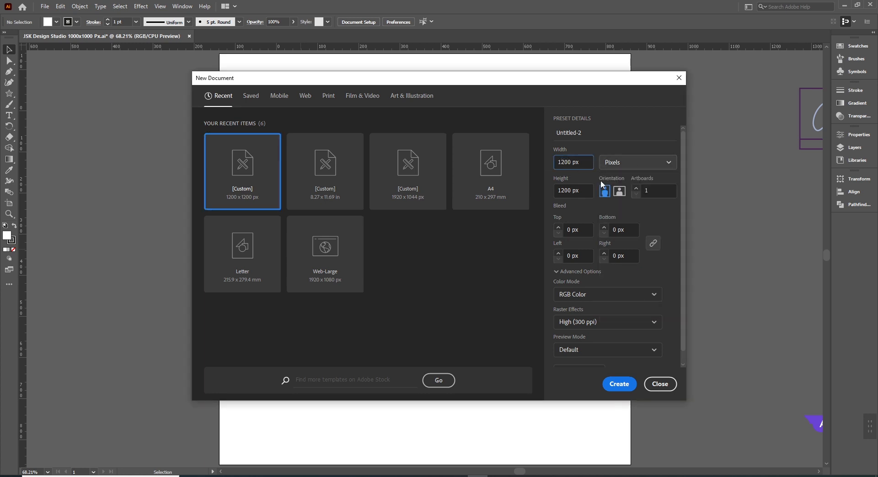
key("Delete")
type("0")
key("BackSpace")
key("Home")
key("Right")
key("Right")
key("Right")
type("0")
key("Tab")
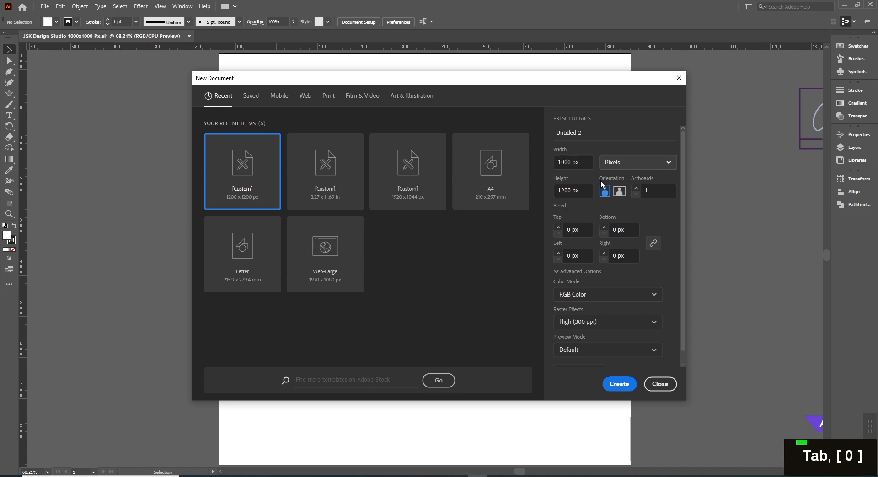
- Set the new document's height to 1000 px and create it
left_click(557, 191)
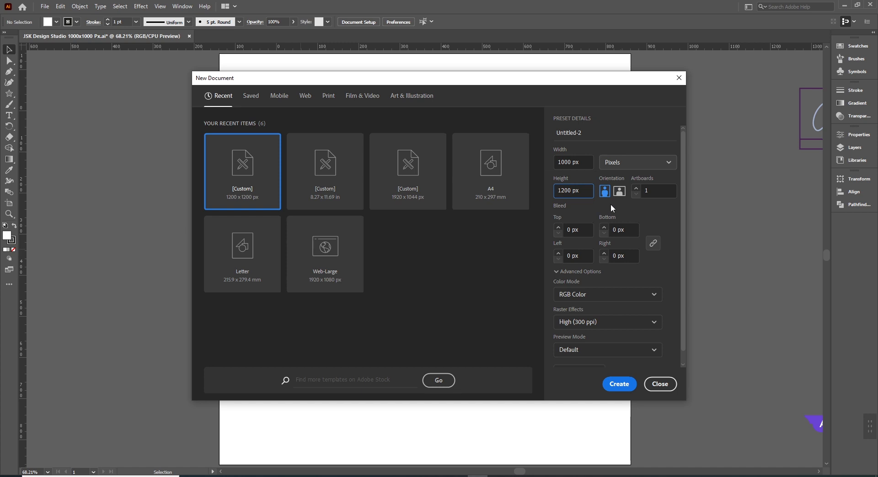
key("Delete")
key("Right")
type("0")
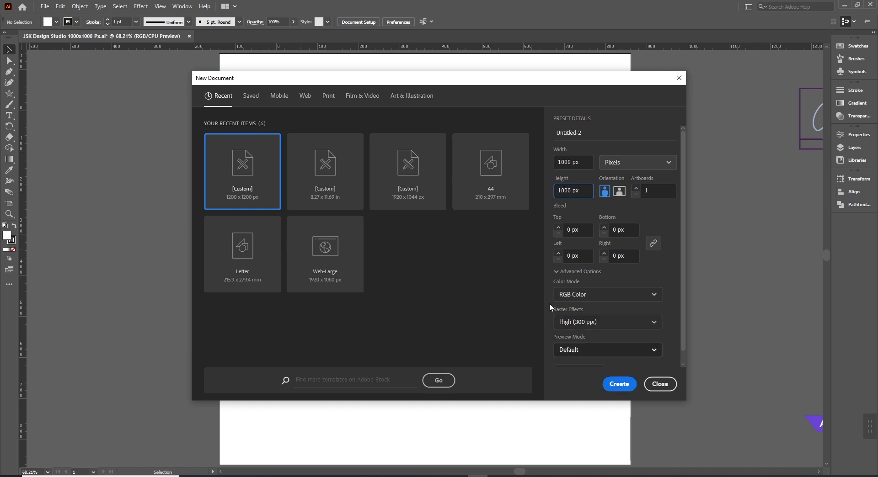
left_click(618, 385)
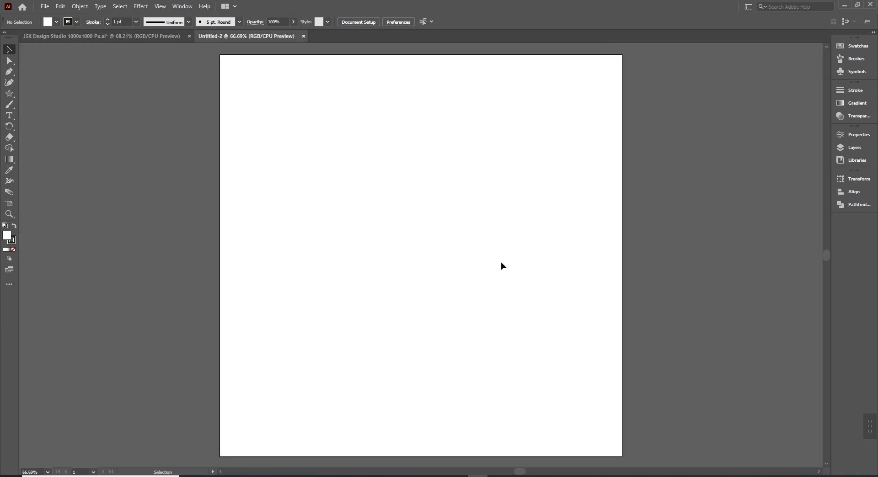
- Show the rulers and fit the artboard to the window
key("minus")
key("ctrl+r")
key("ctrl+0")
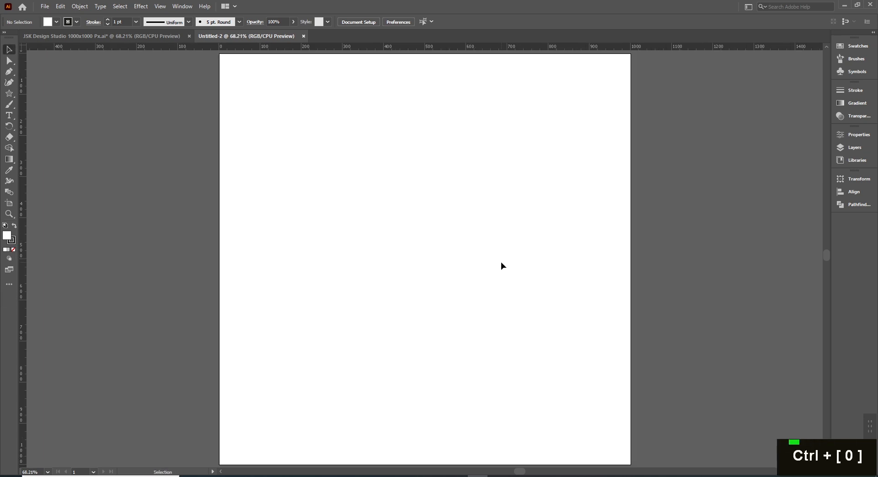
- Copy the outlined and filled colour sample rectangles from the JSK Design Studio document and place them above the new document's artboard
left_click(143, 38)
key("space")
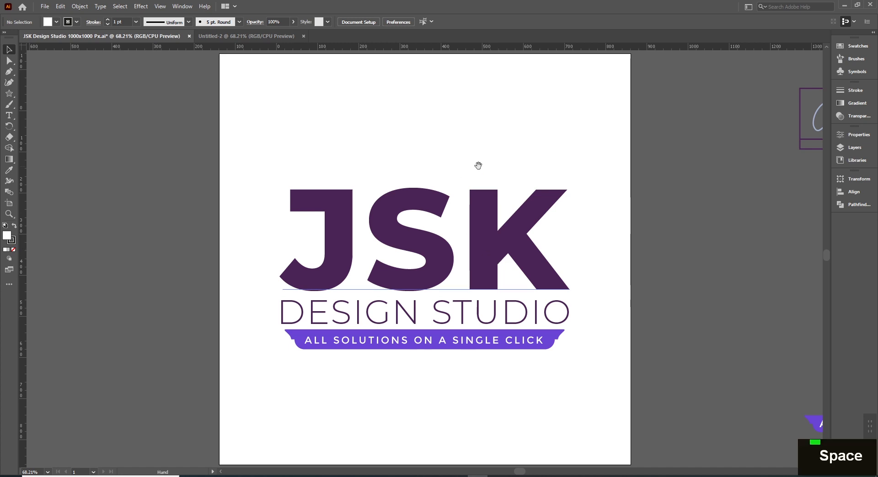
left_click_drag(442, 54, 442, 188)
left_click(566, 172)
left_click_drag(566, 171, 576, 213)
left_click_drag(382, 181, 666, 159)
key("space")
left_click_drag(530, 171, 471, 240)
left_click_drag(610, 230, 299, 105)
key("space")
left_click_drag(332, 204, 305, 218)
left_click(305, 229)
key("space")
left_click_drag(315, 274, 358, 279)
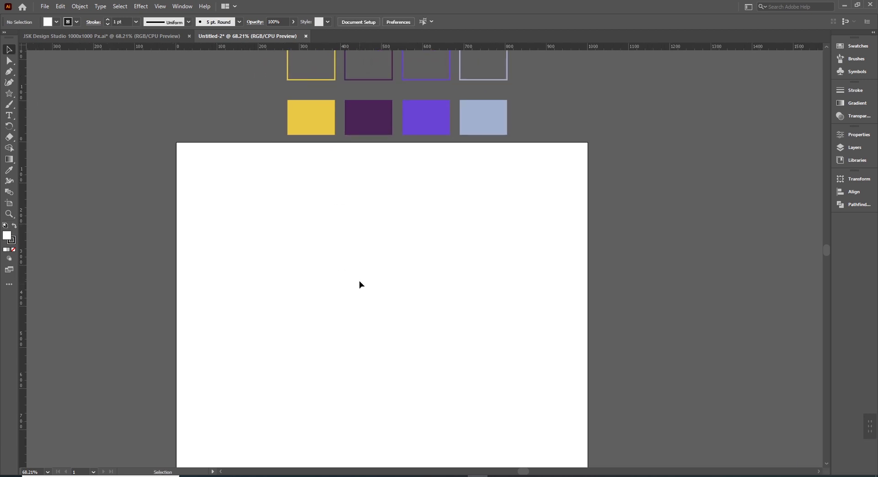
- Add the point text "JSK" to the artboard and scale it up to about 246 pt
key("t")
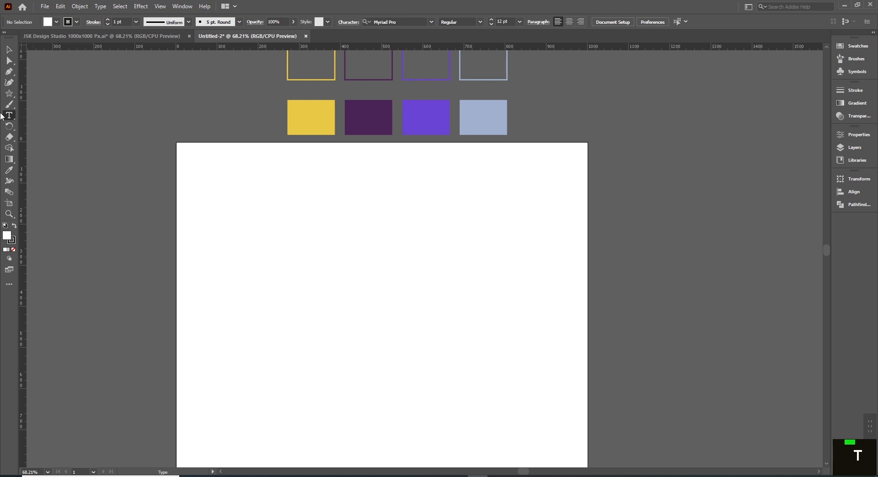
left_click(353, 298)
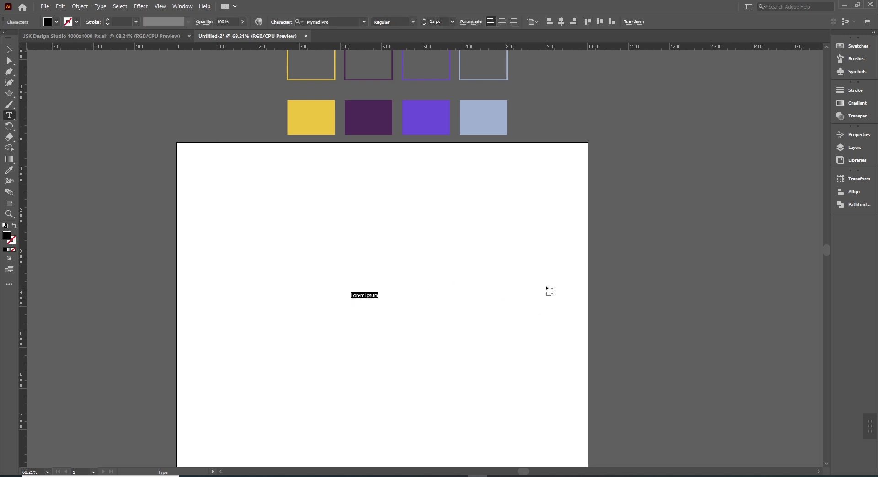
key("shift")
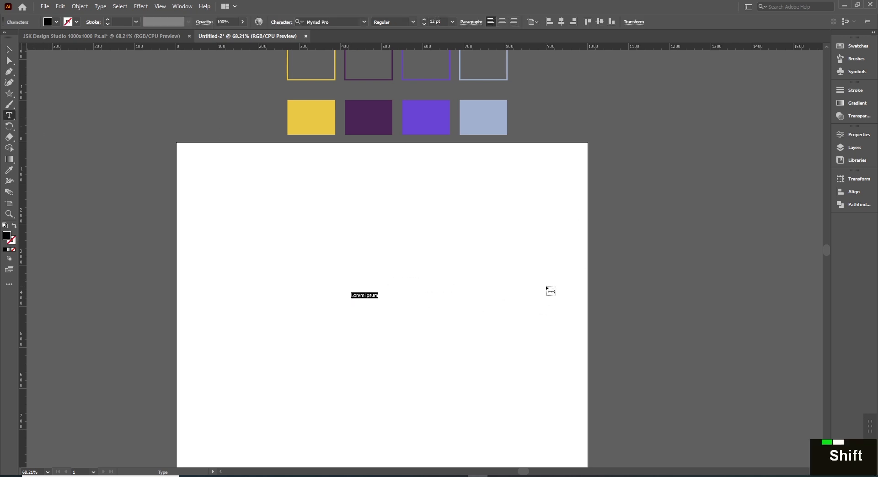
type("JSK")
key("Escape")
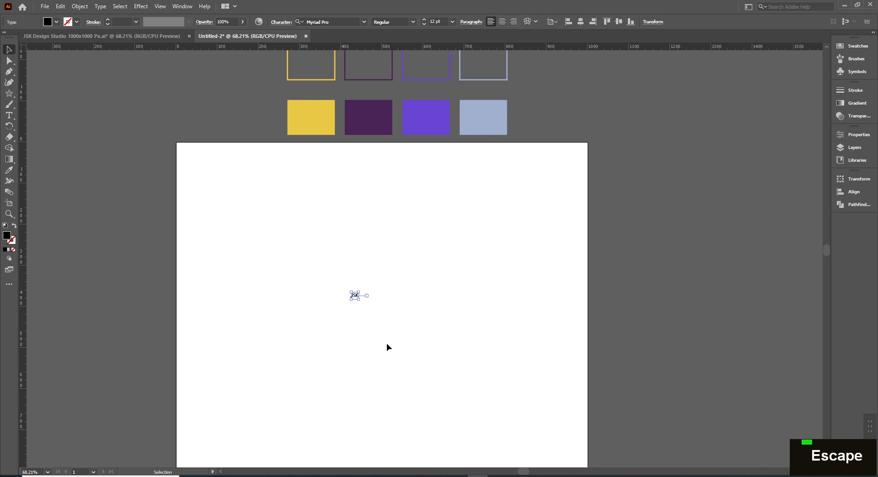
left_click_drag(358, 299, 468, 371)
key("v")
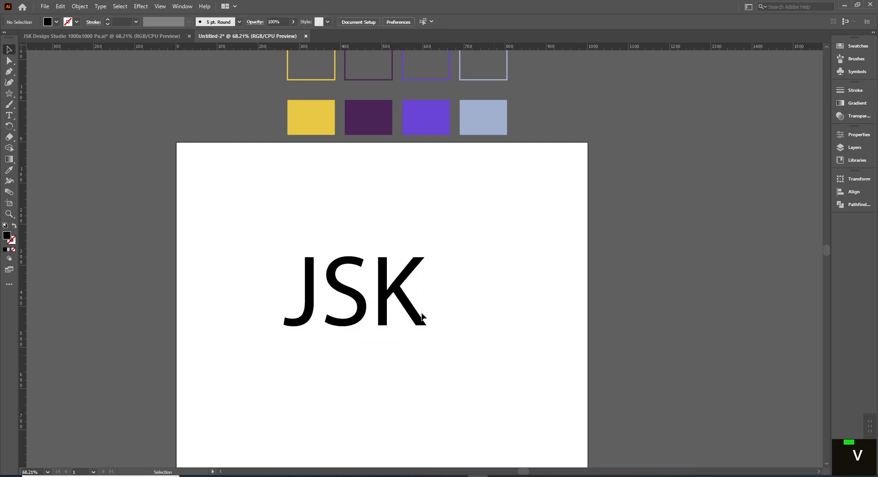
- Try the Montserrat, Lucia BT and Times Europa LT Std fonts on the JSK text
left_click(341, 23)
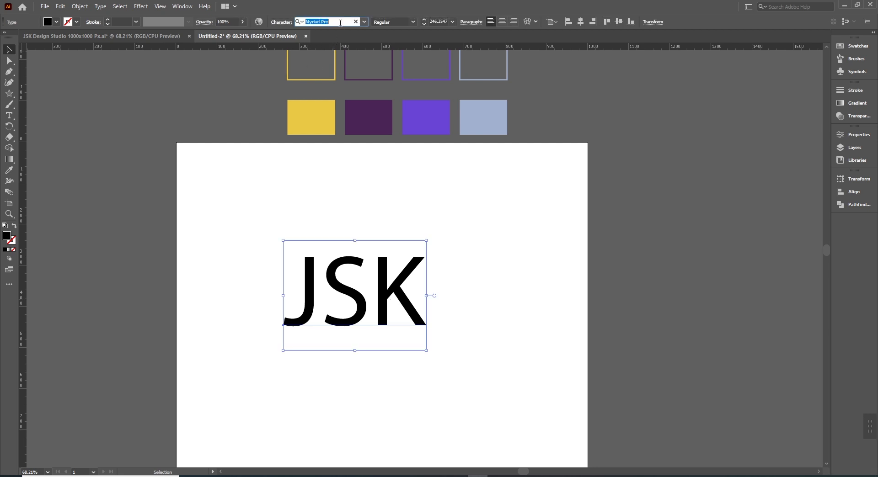
type("mont")
key("Return")
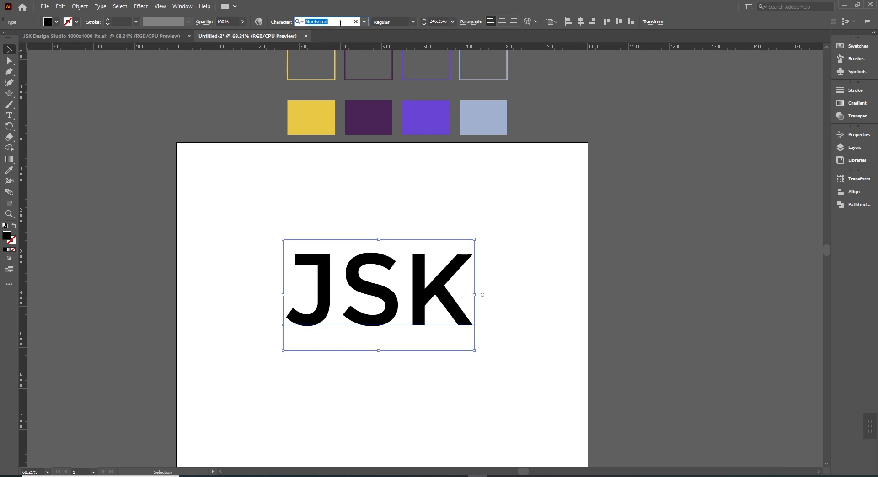
type("luci")
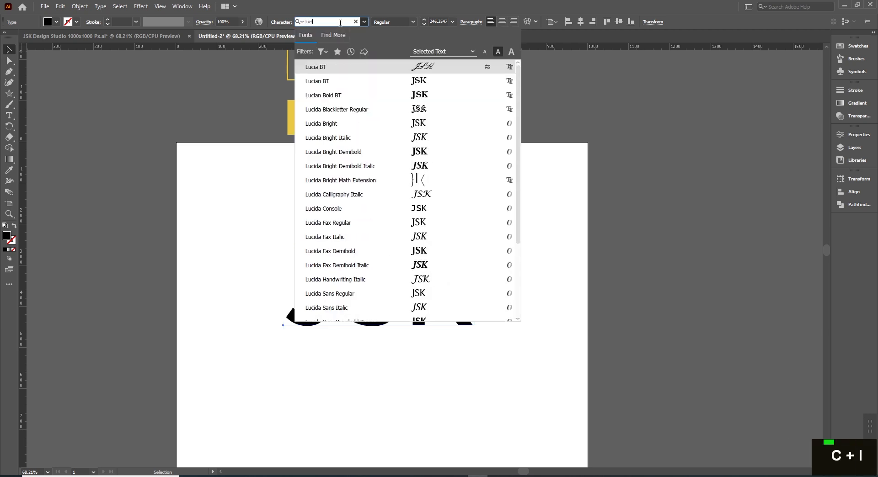
key("Return")
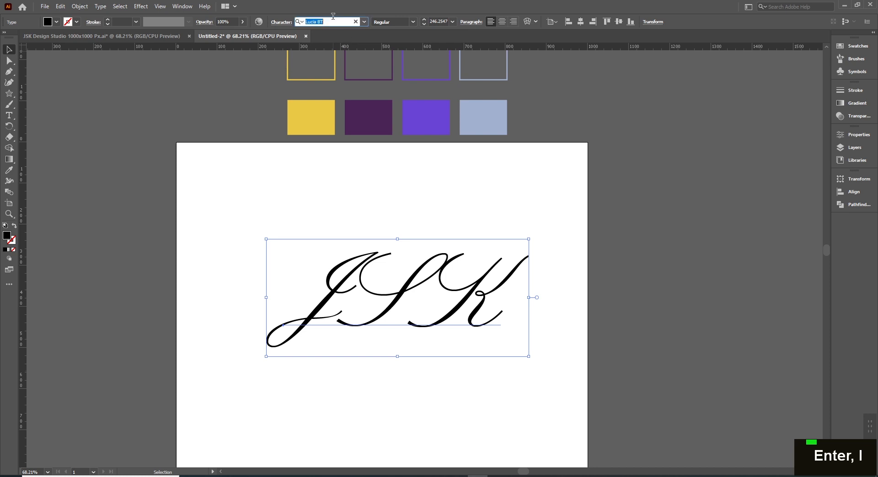
type("timn")
type("e")
key("BackSpace")
key("BackSpace")
type("es")
key("Return")
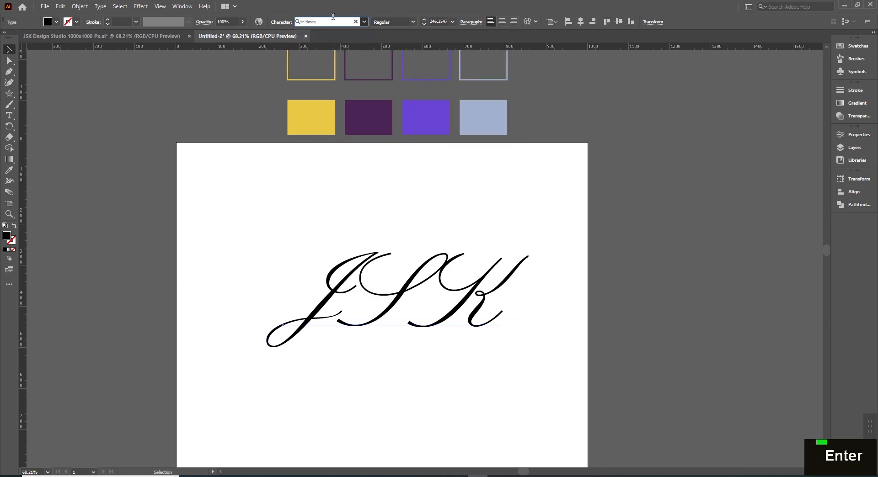
- Set the JSK text's font to regular Times New Roman
left_click(333, 22)
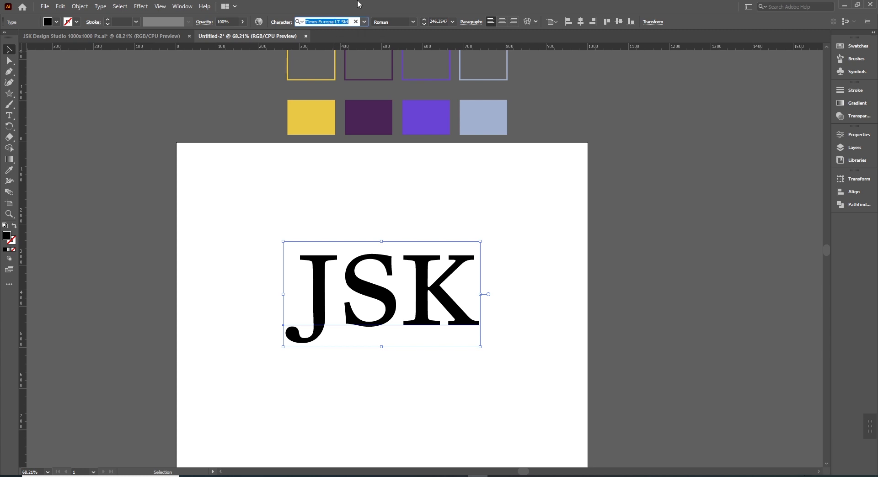
type("timn")
key("BackSpace")
type("es new")
key("Return")
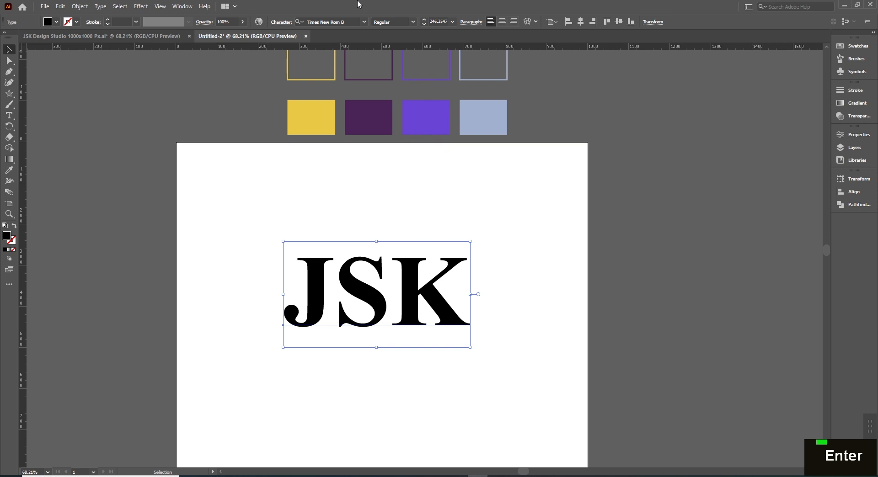
left_click(331, 19)
key("Down")
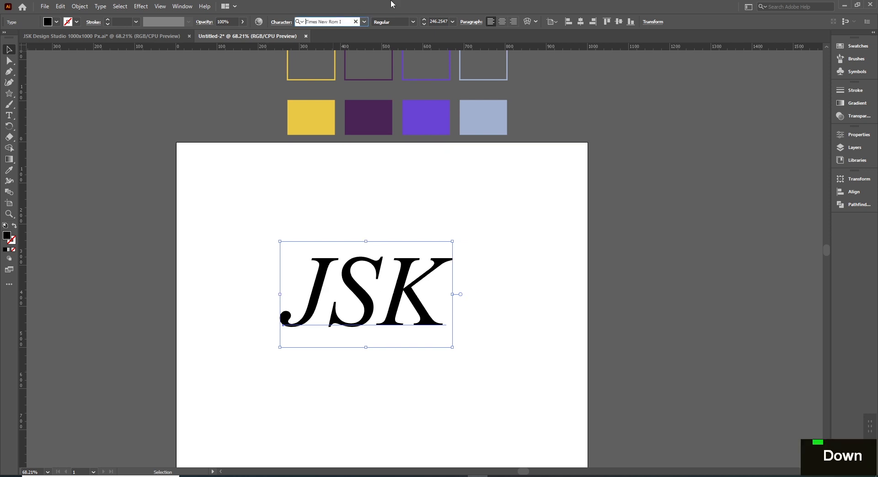
key("Down")
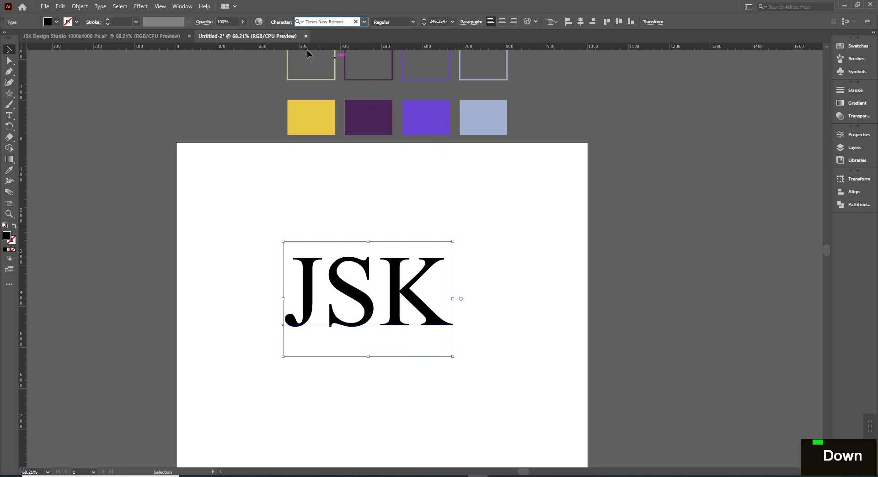
- Duplicate the JSK text horizontally and place the copy beside the artboard, just past its right edge
left_click(527, 284)
left_click(285, 328)
left_click_drag(356, 317, 567, 331)
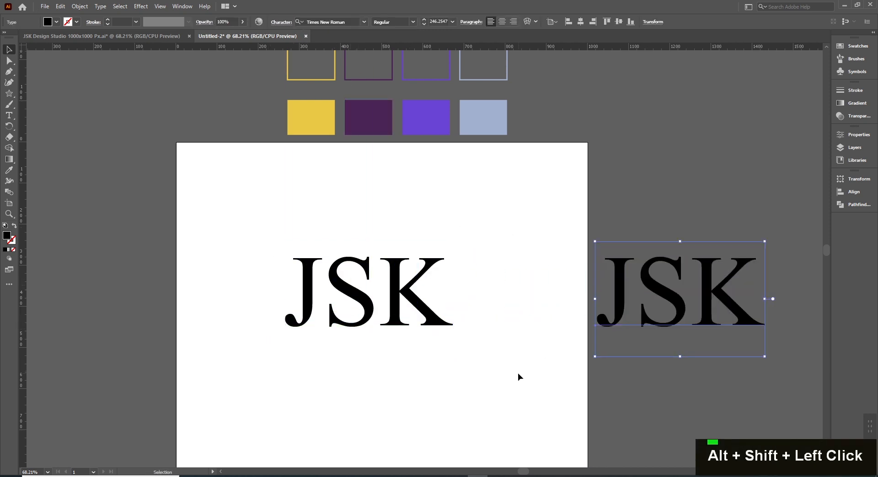
left_click(366, 357)
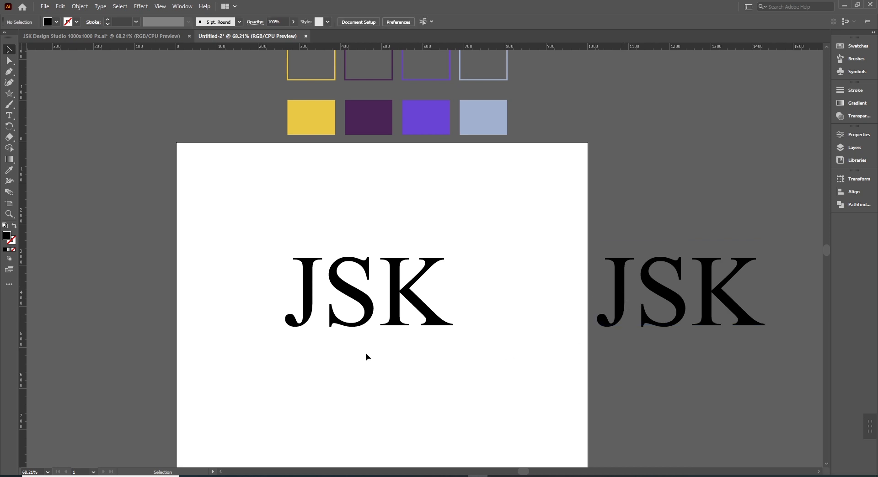
- Delete the letters S and K from the JSK text on the artboard, leaving only the J
left_click(350, 297)
key("t")
left_click_drag(323, 295, 449, 298)
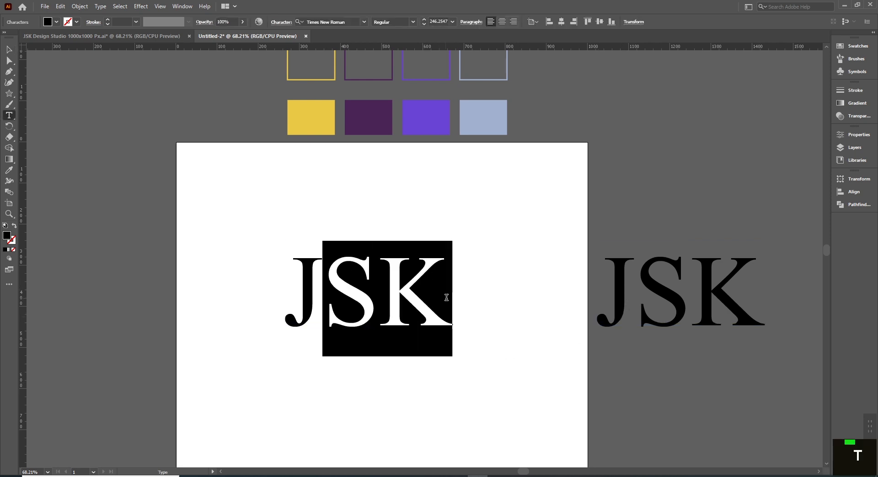
key("BackSpace")
key("Escape")
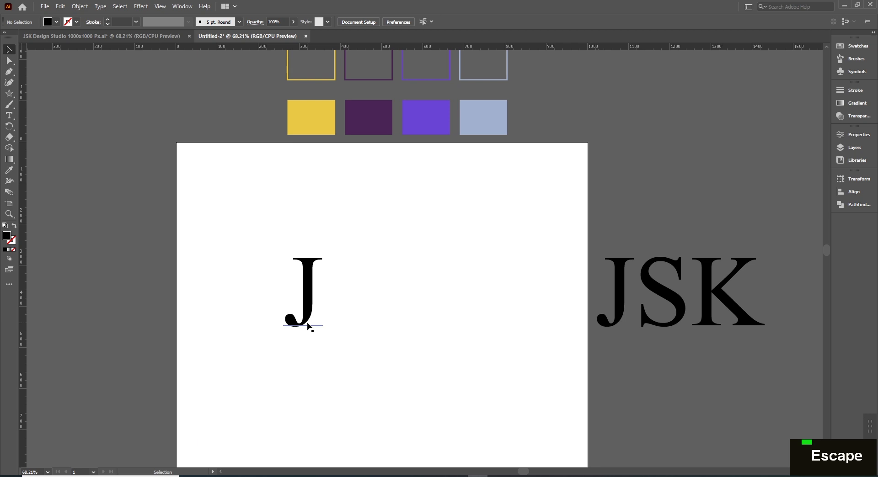
- Duplicate the J twice in a row and change the copies to S and K as separate text objects
left_click(309, 320)
left_click_drag(308, 314, 437, 305)
key("t")
double_click(359, 304)
type("S")
key("Escape")
key("t")
key("Escape")
double_click(425, 301)
type("K")
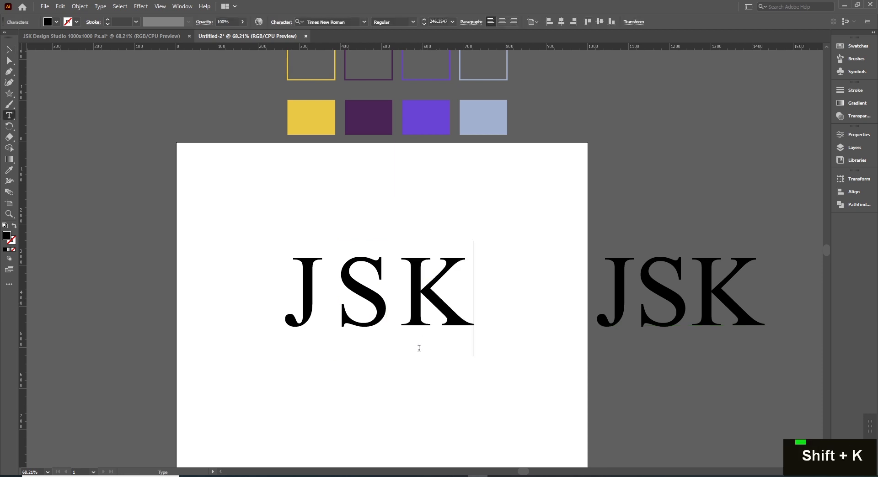
key("Escape")
left_click(380, 306)
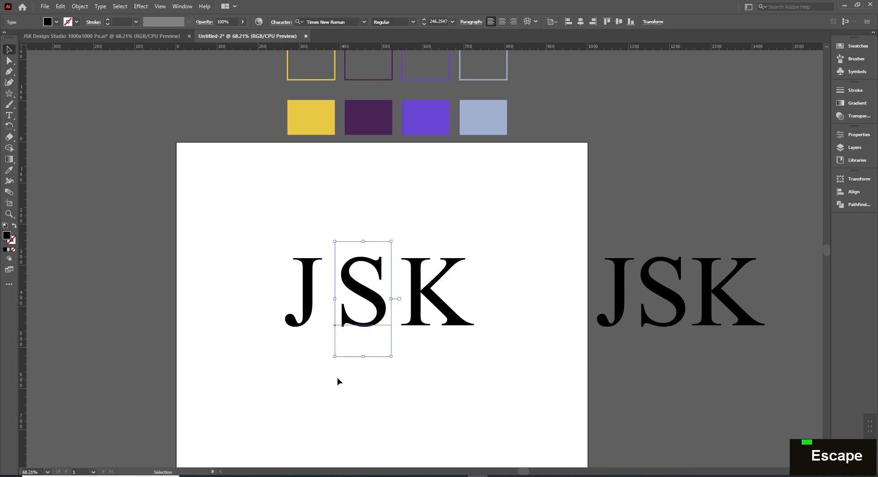
left_click(229, 342)
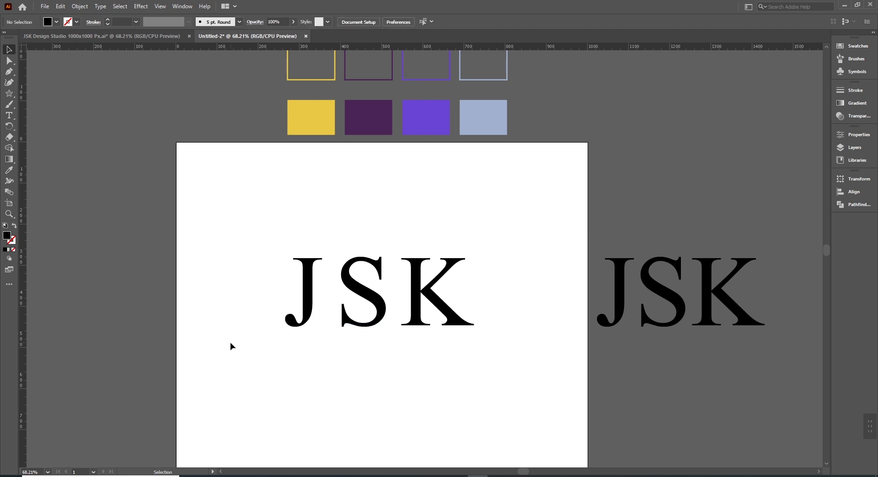
- Copy the JSK text from beside the artboard to below the separate letters and convert the copy to outlines
left_click_drag(721, 303, 392, 410)
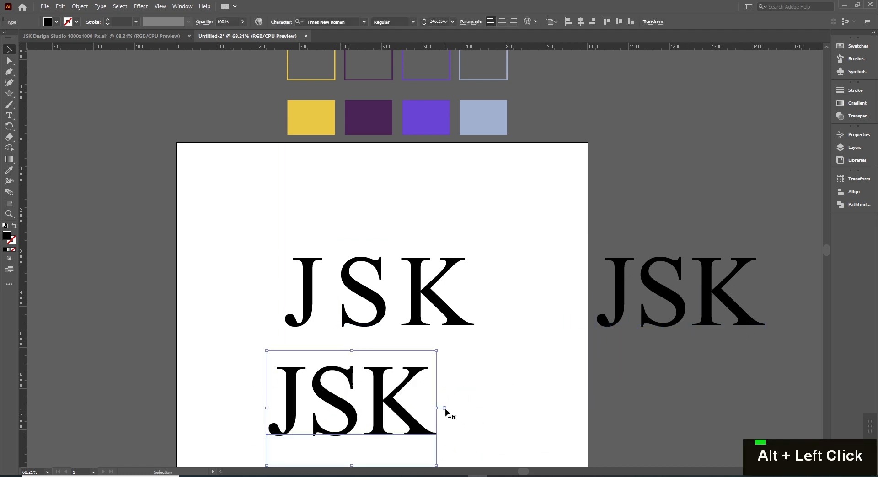
right_click(375, 393)
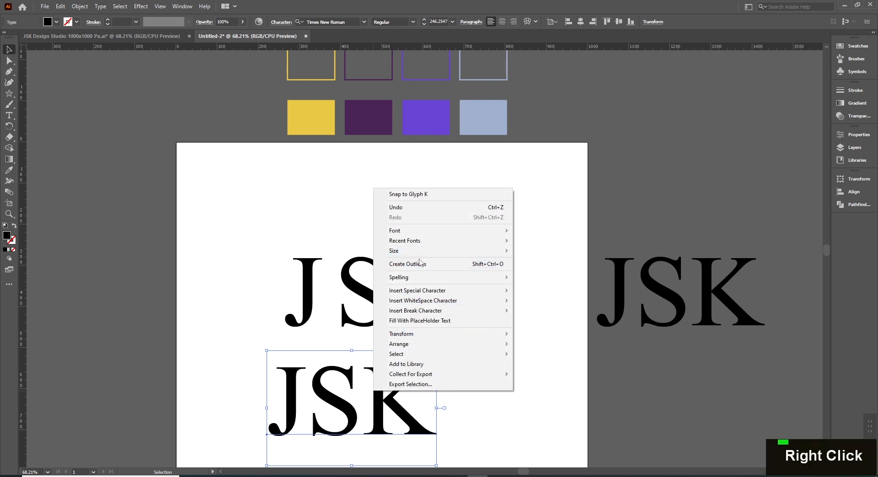
left_click(394, 264)
left_click(398, 393)
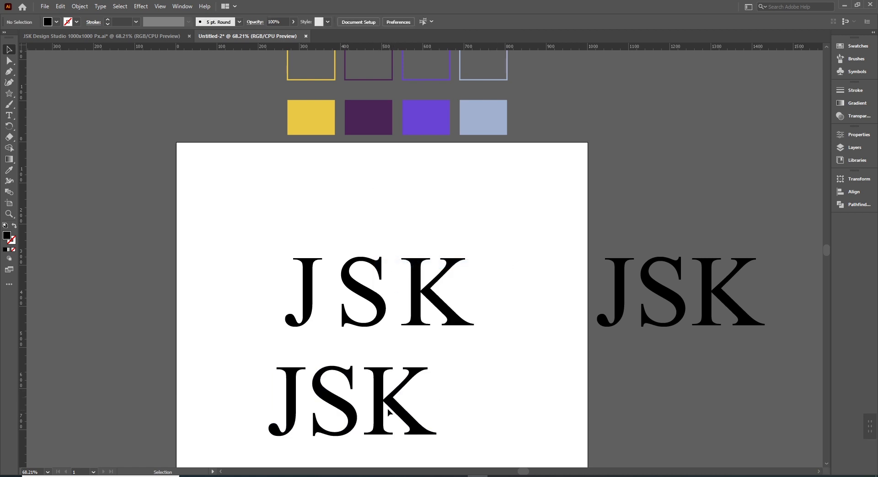
- Move the outlined JSK copy directly beneath the separate letters and ungroup it
left_click_drag(366, 394, 415, 397)
right_click(416, 397)
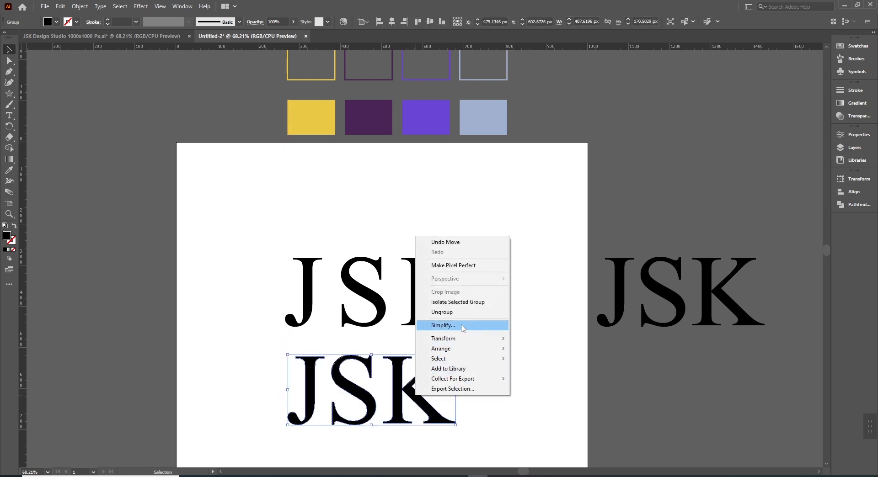
left_click(434, 310)
- Try spreading the outlined S and K apart and moving the separate text letters up, and undo these moves
left_click(405, 411)
left_click_drag(406, 412, 503, 412)
left_click_drag(331, 407, 387, 406)
left_click(269, 274)
left_click_drag(265, 256, 451, 237)
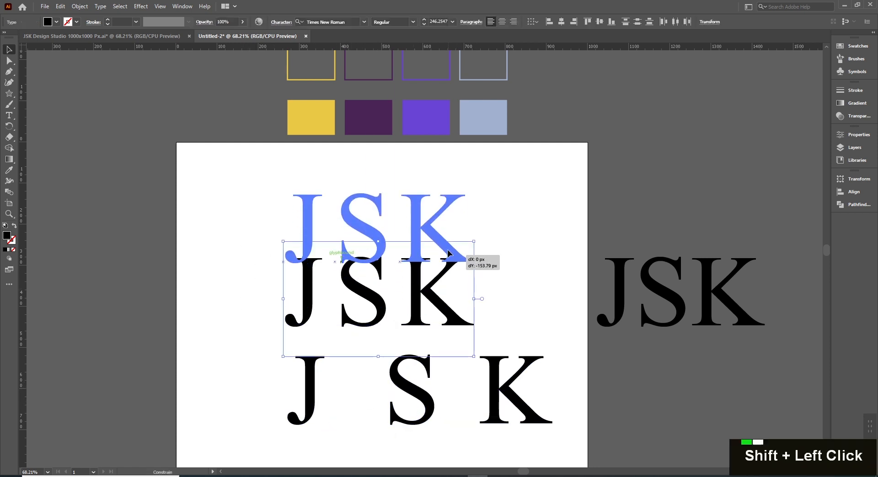
left_click(471, 326)
key("ctrl+z")
key("ctrl+z")
key("ctrl+z")
key("ctrl+z")
key("ctrl+z")
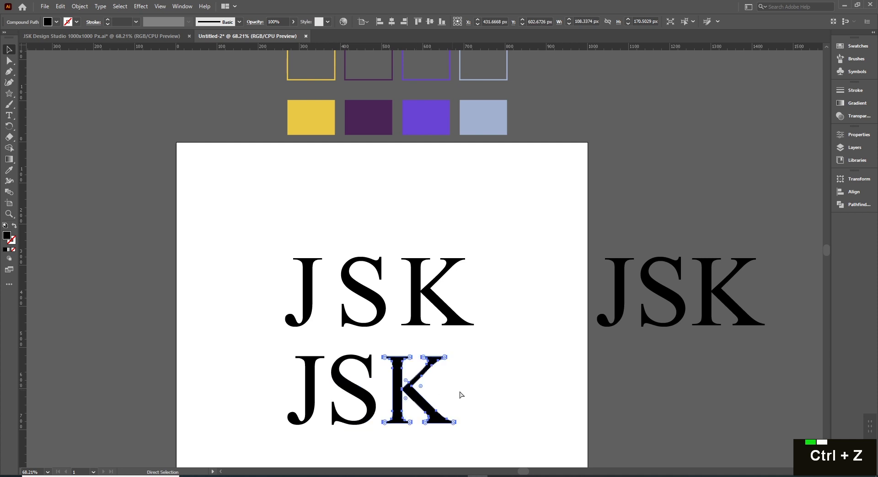
- Move the separate J, S and K text letters straight up into the upper part of the artboard
left_click(460, 318)
left_click_drag(460, 319, 457, 297)
key("ctrl+z")
left_click(389, 314)
left_click_drag(390, 314, 390, 241)
- Move the outlined S and K together to the right, leaving a gap beside the outlined J
left_click(338, 389)
left_click(351, 392)
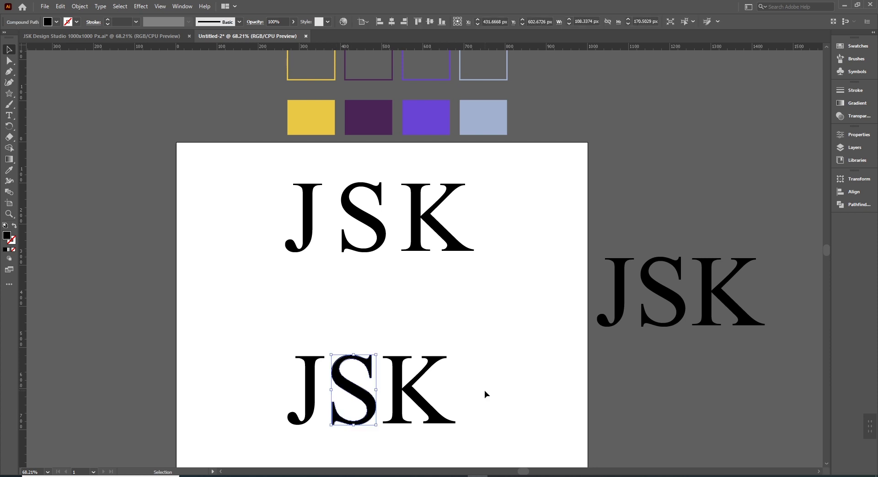
left_click(396, 389, "shift")
left_click_drag(421, 399, 464, 393)
left_click(356, 394, "shift")
left_click(418, 397, "shift")
- Enlarge the outlined J proportionally to about 241 x 451 px and place it to the left of S and K
left_click(417, 338, "ctrl")
left_click_drag(409, 352, 435, 303)
left_click(339, 368)
left_click(290, 310)
left_click_drag(315, 339, 360, 427)
left_click(418, 403)
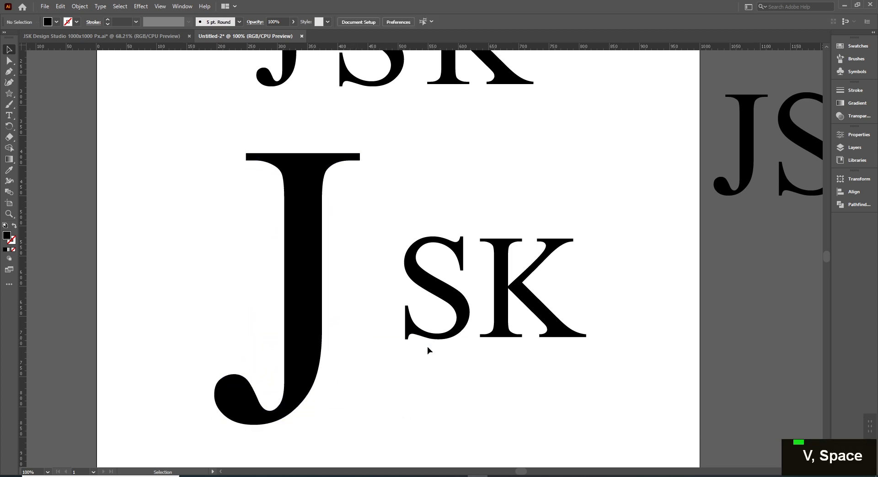
- Move the outlined S and K together toward the large J and scale them proportionally to about 511 x 289 px overall
left_click(452, 302)
left_click_drag(452, 301, 405, 297)
key("ctrl+z")
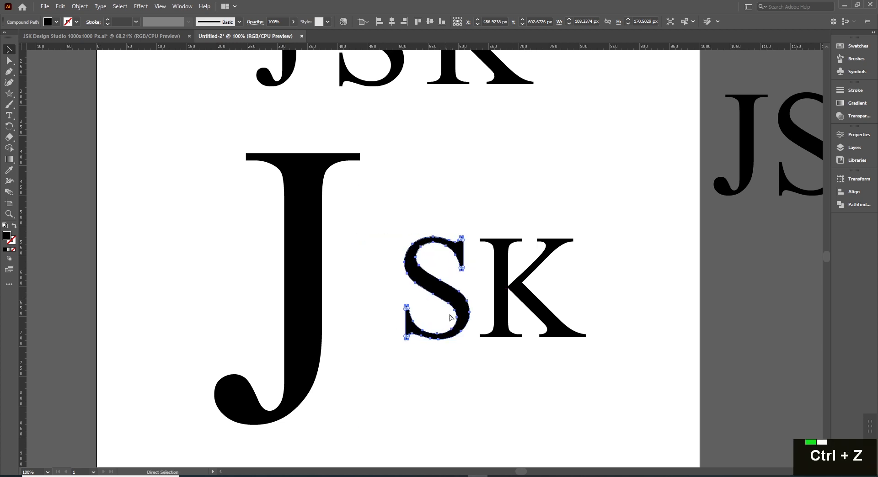
left_click(503, 303, "shift")
left_click_drag(503, 303, 401, 303)
left_click_drag(451, 237, 513, 192)
- Position the enlarged S and K so that the S overlaps the J's stem, nudging them down and left
left_click_drag(423, 290, 457, 278)
key("Down")
key("Left")
key("Left")
key("Down")
key("Left")
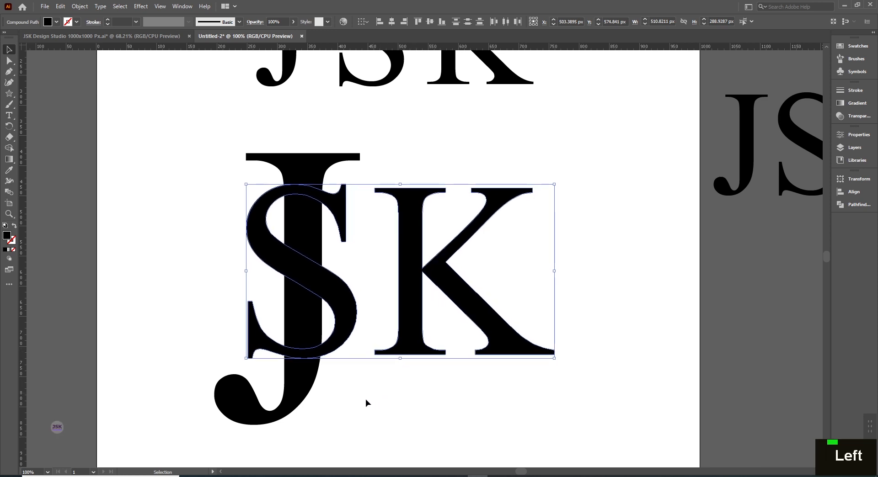
left_click(308, 364)
left_click(326, 348)
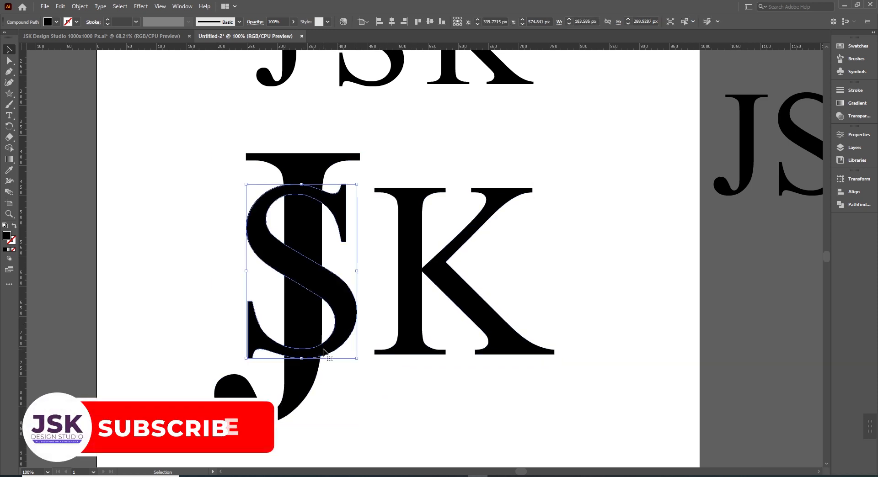
left_click(384, 200)
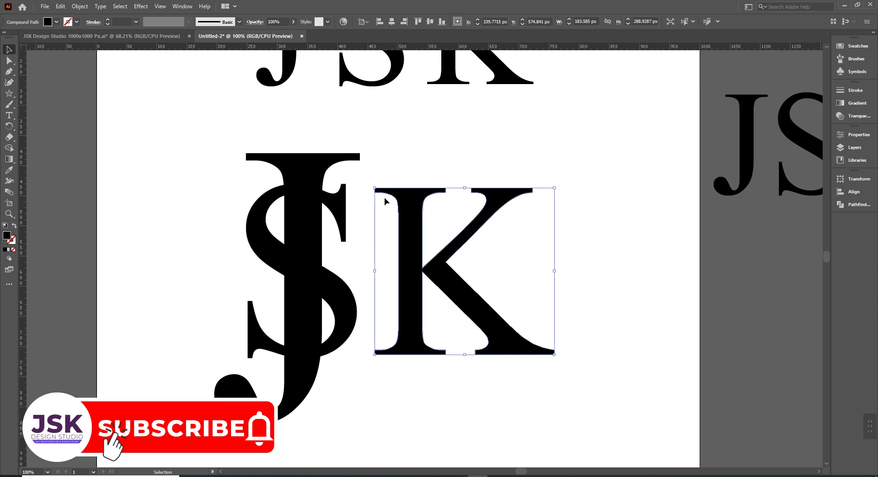
left_click(296, 192)
left_click(331, 164)
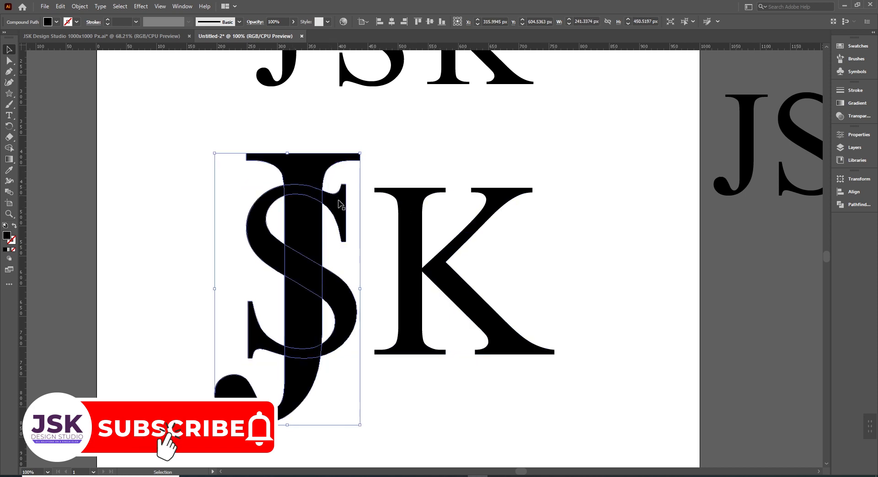
left_click(319, 167, "shift")
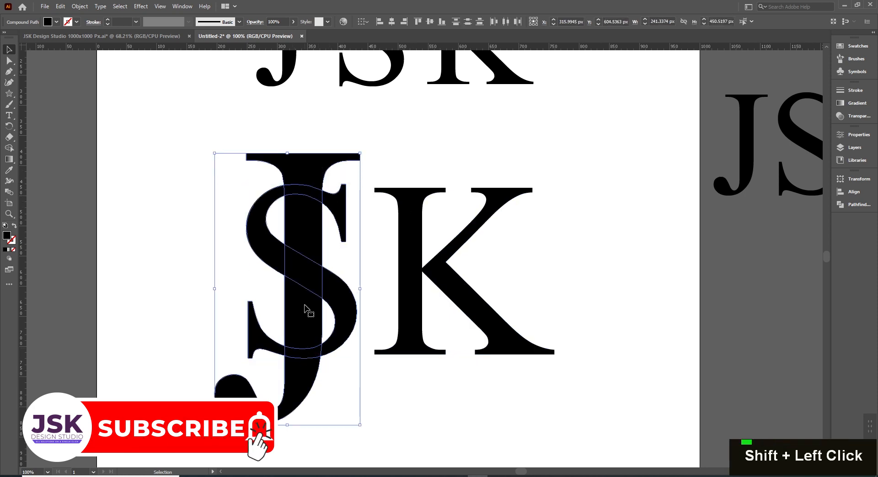
left_click(405, 135)
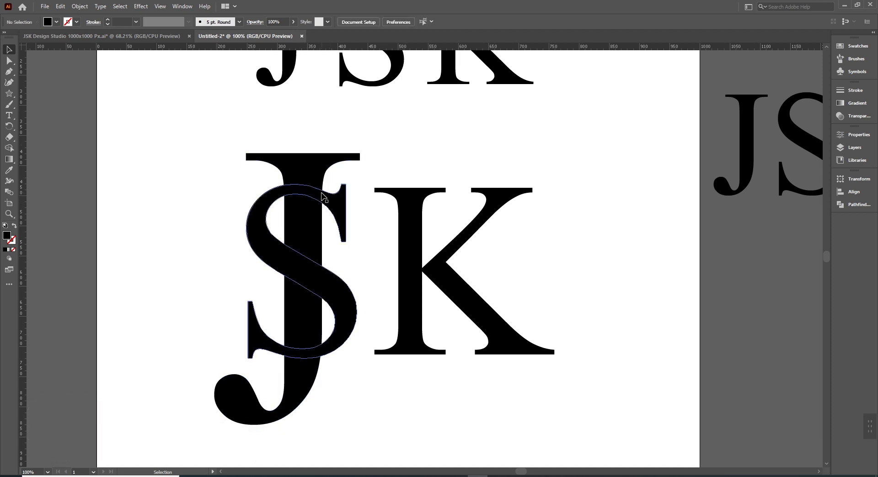
- Place a trial vertical guide through the center of the S and delete it
left_click(299, 187)
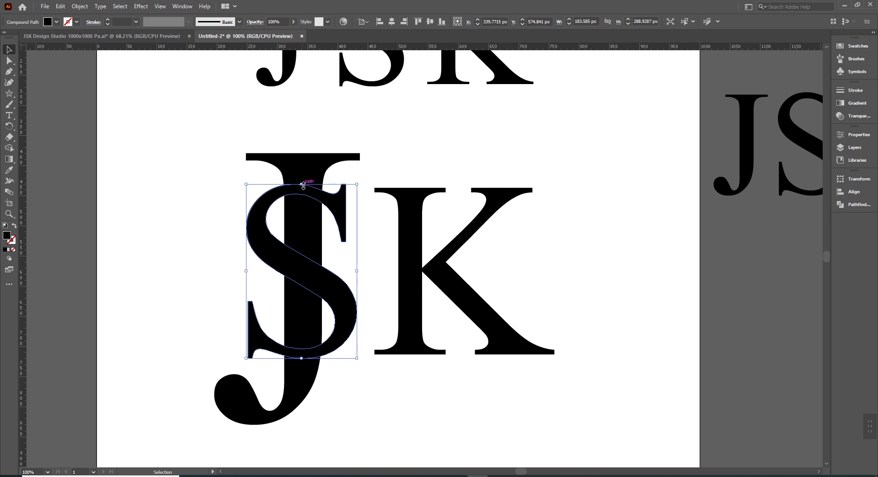
left_click_drag(23, 180, 302, 203)
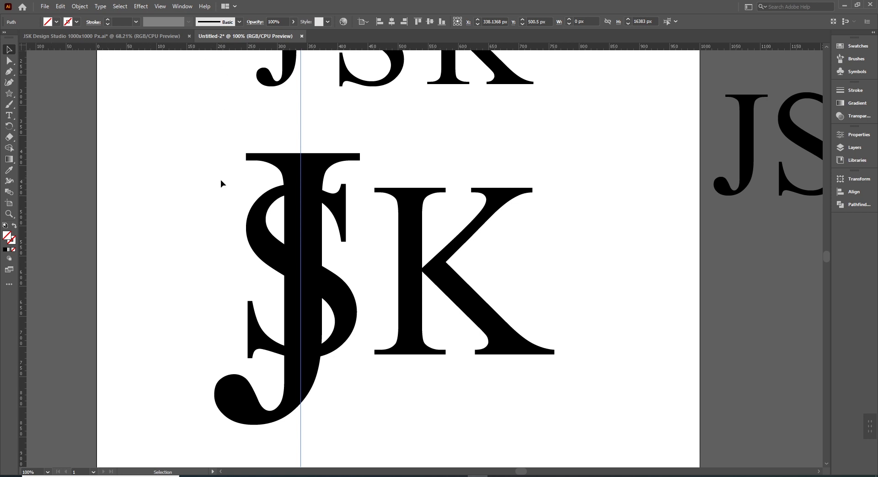
key("ctrl+r")
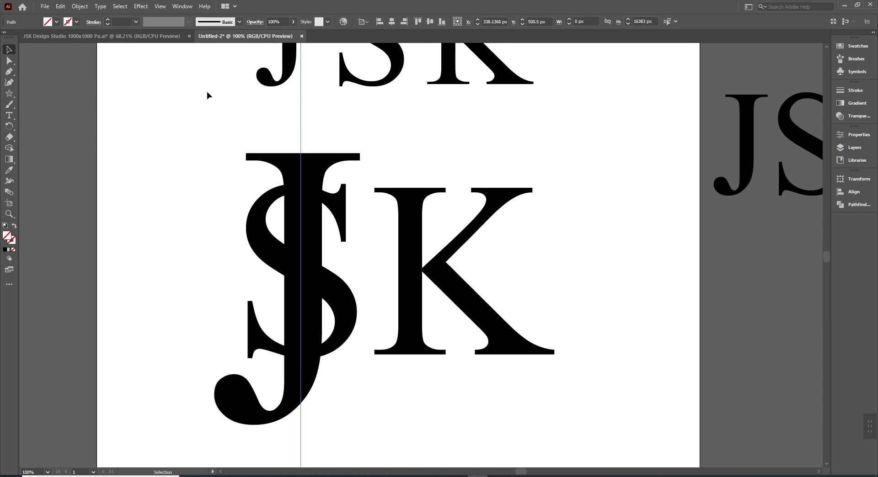
key("ctrl+r")
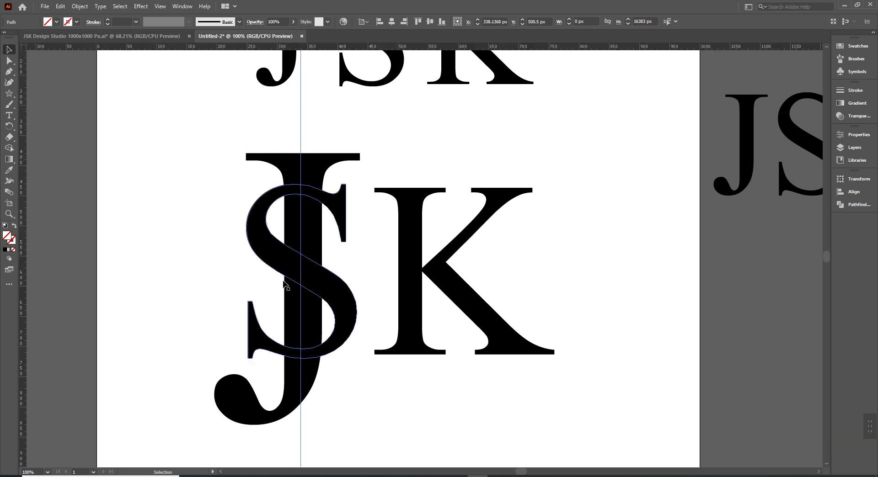
left_click(343, 187)
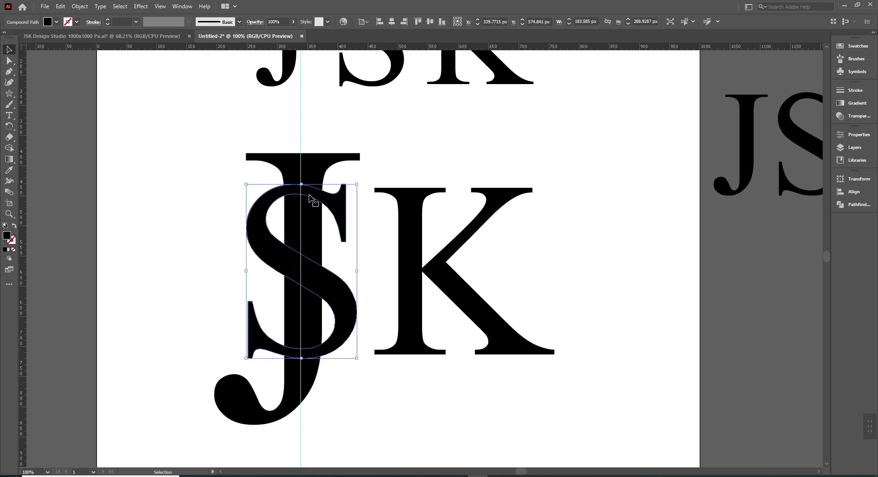
left_click_drag(300, 141, 233, 141)
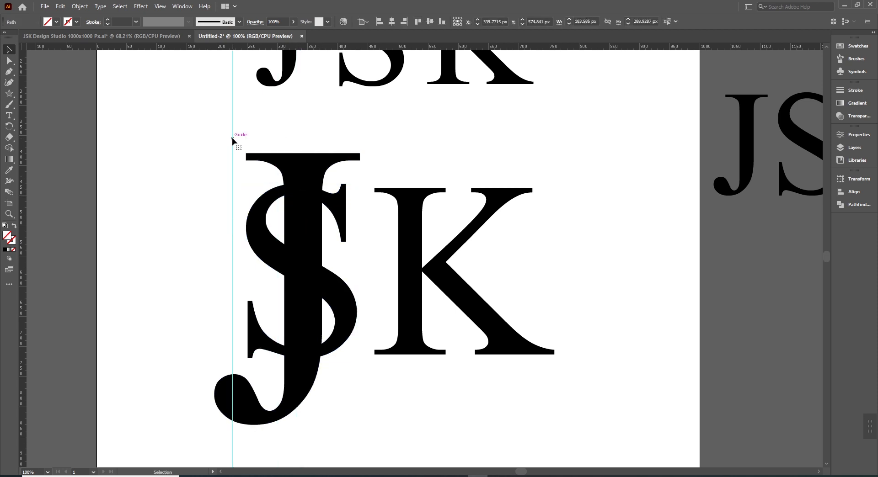
key("Delete")
- Place a vertical guide through the center of the S and nudge the J 2 px left to center its stem
left_click(336, 213)
left_click_drag(24, 174, 302, 213)
left_click(345, 163)
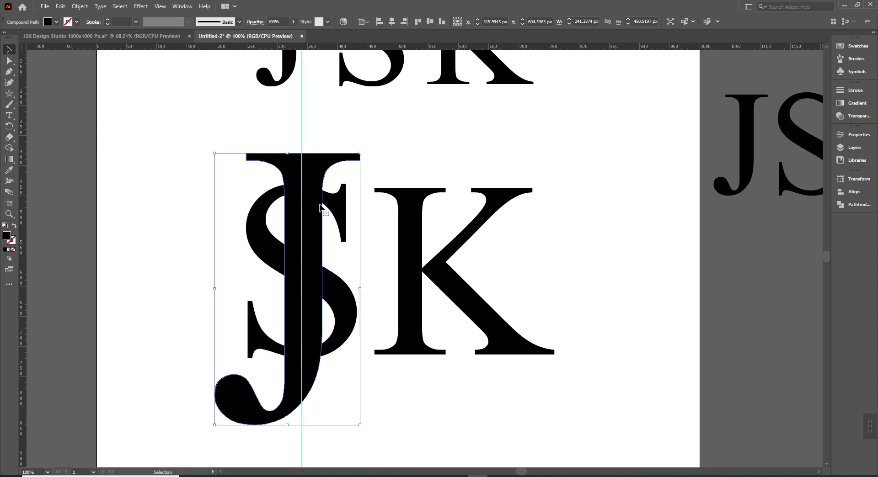
key("Left")
key("Left")
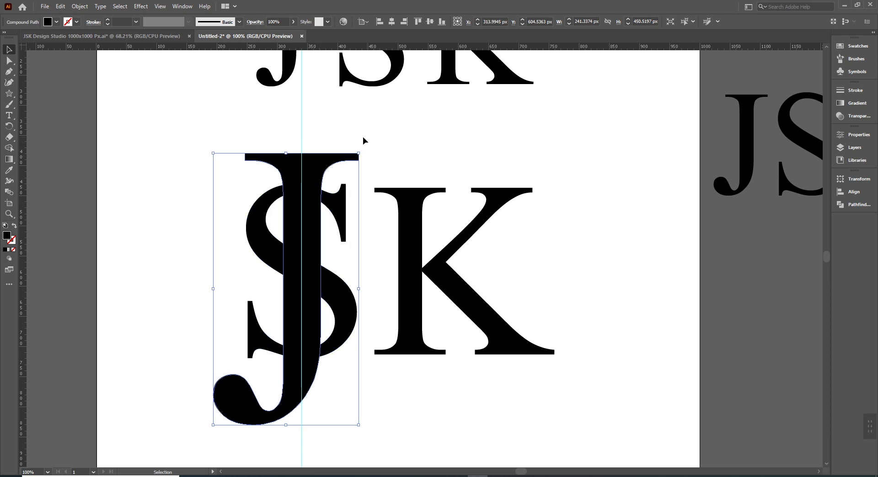
left_click(414, 139)
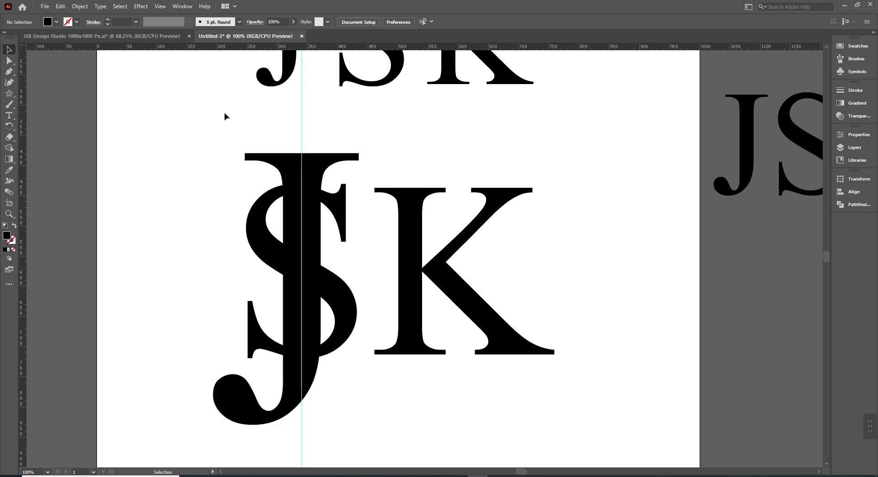
- Delete the separate J, S and K text letters above the outlined letters together with the vertical guide
left_click_drag(408, 135, 410, 250)
left_click_drag(450, 187, 464, 102)
key("ctrl+minus")
key("ctrl+z")
left_click_drag(517, 191, 255, 225)
key("Delete")
- Move the outlined K left against the S and scale it proportionally from its center to about 349 x 323 px
left_click_drag(456, 238, 448, 182)
left_click(391, 279)
left_click_drag(427, 282, 410, 282)
left_click_drag(556, 203, 568, 190)
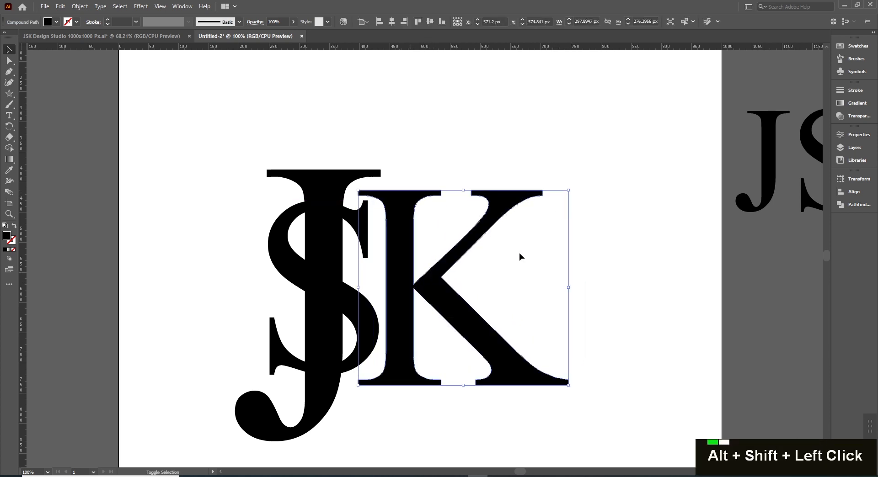
- Nudge the S down 4 px in total to center it vertically against the K
left_click(364, 324)
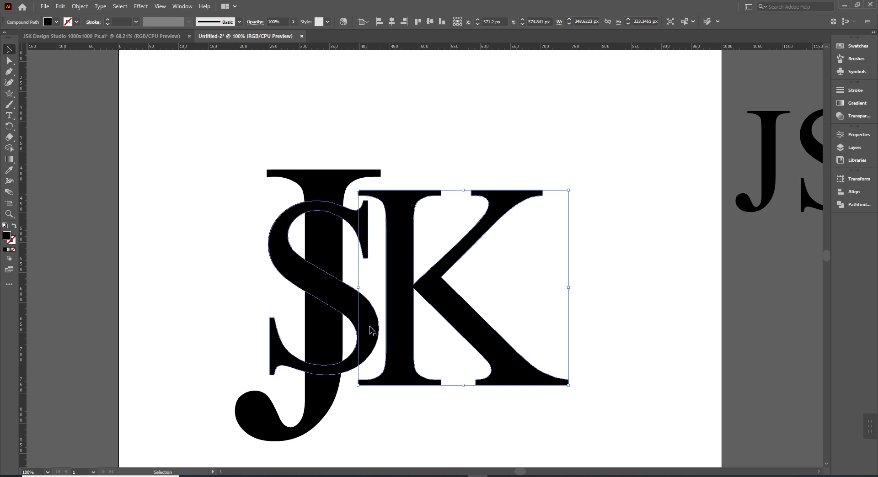
key("Down")
key("Down")
key("Down")
key("Down")
key("Down")
key("Down")
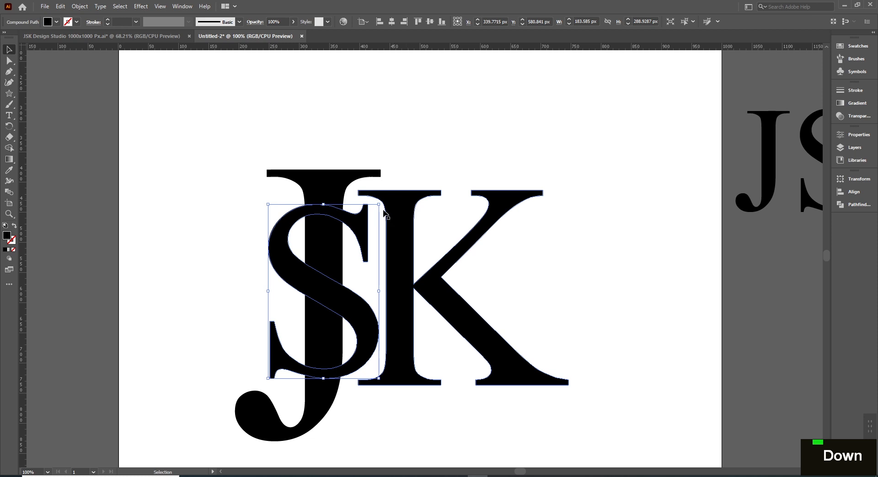
key("Up")
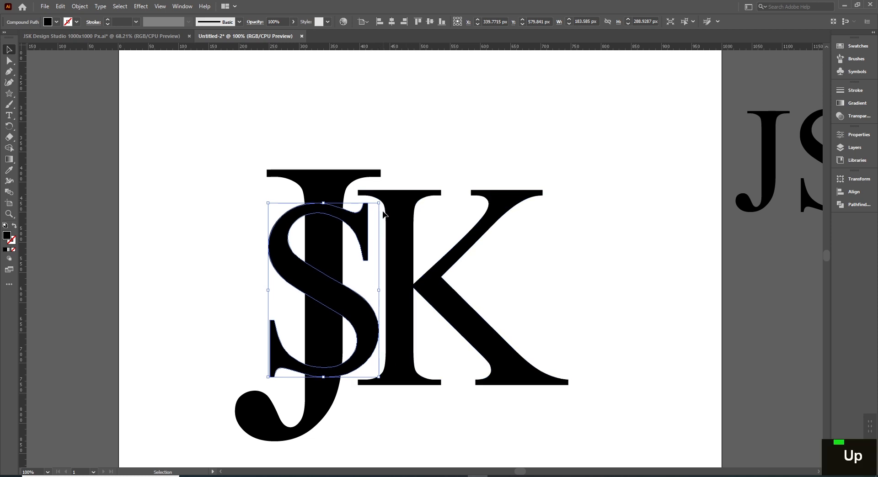
key("Up")
key("Down")
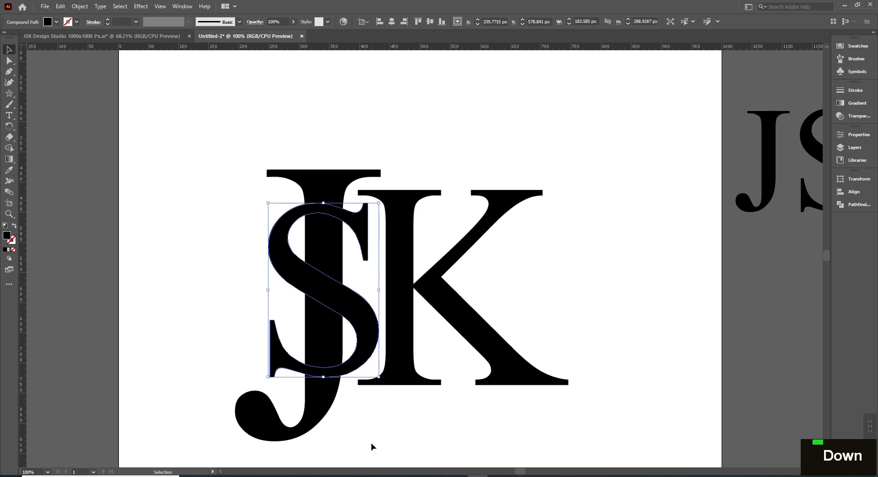
left_click(409, 421)
key("space")
left_click_drag(476, 419, 468, 419)
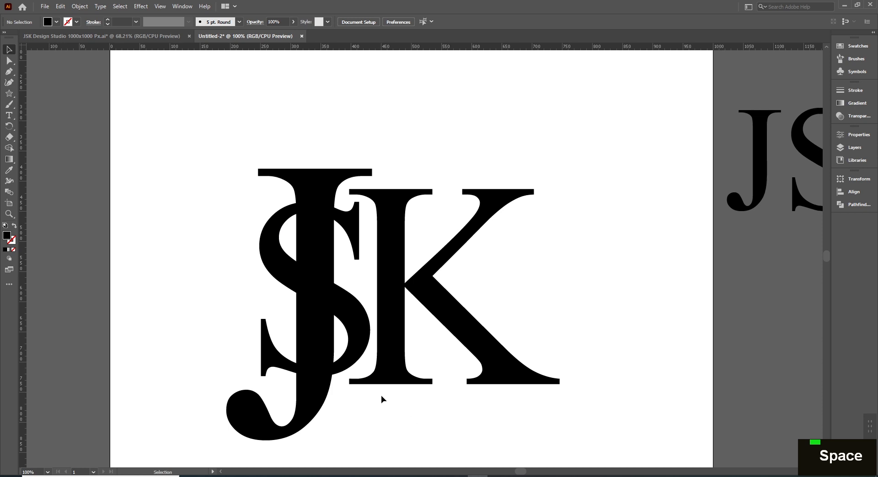
key("space")
left_click_drag(381, 368, 351, 333)
- Select the S and J together and remove their diagonal middle overlap with the Shape Builder tool
left_click(329, 219)
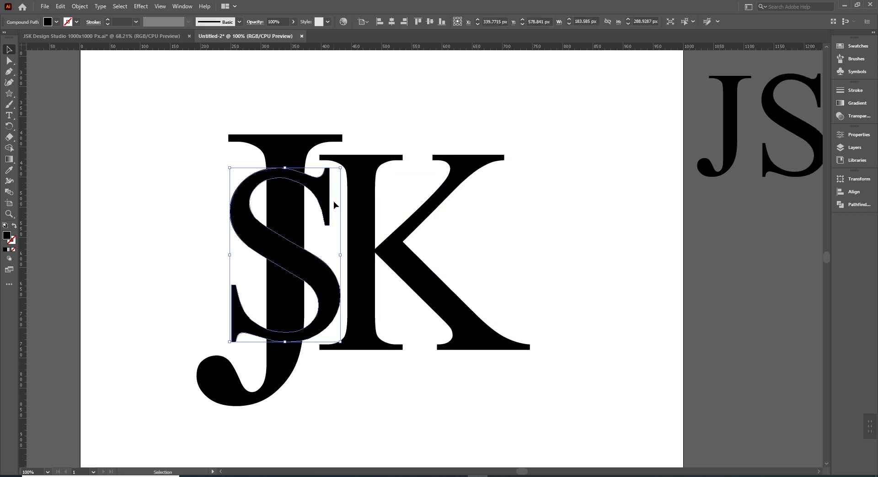
left_click(287, 156, "shift")
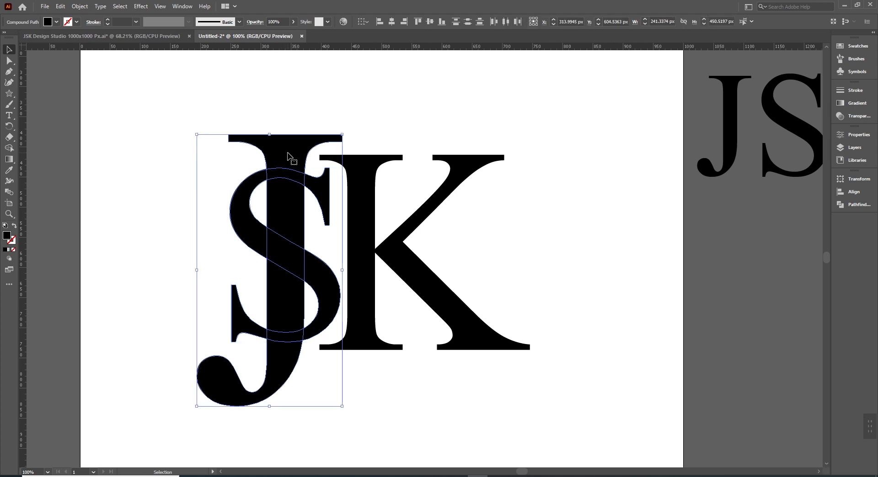
left_click(354, 112)
left_click(323, 191)
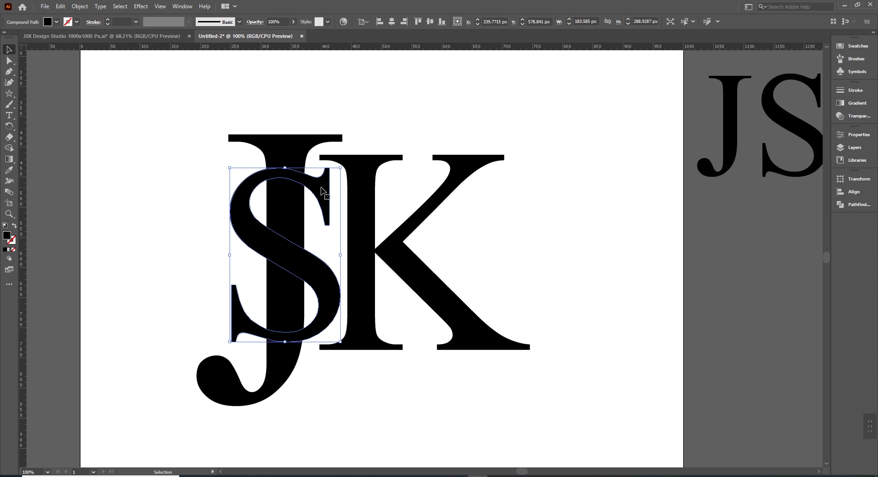
left_click(281, 143, "shift")
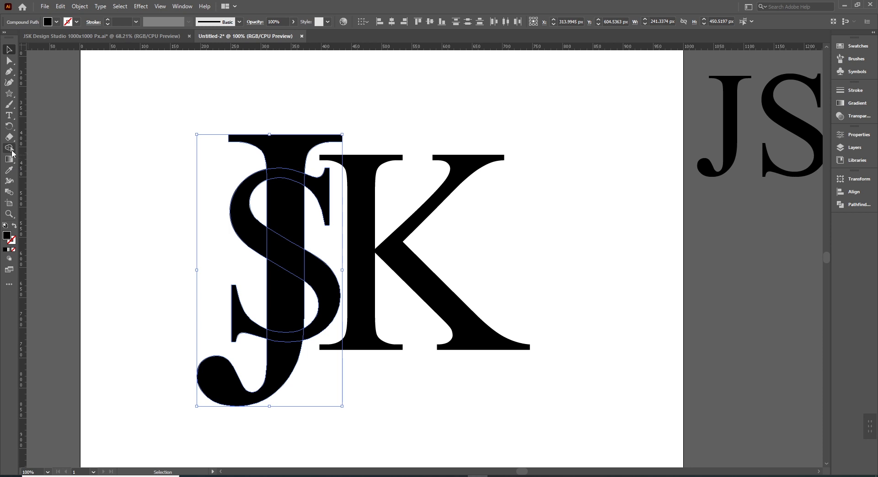
key("shift+m")
key("v")
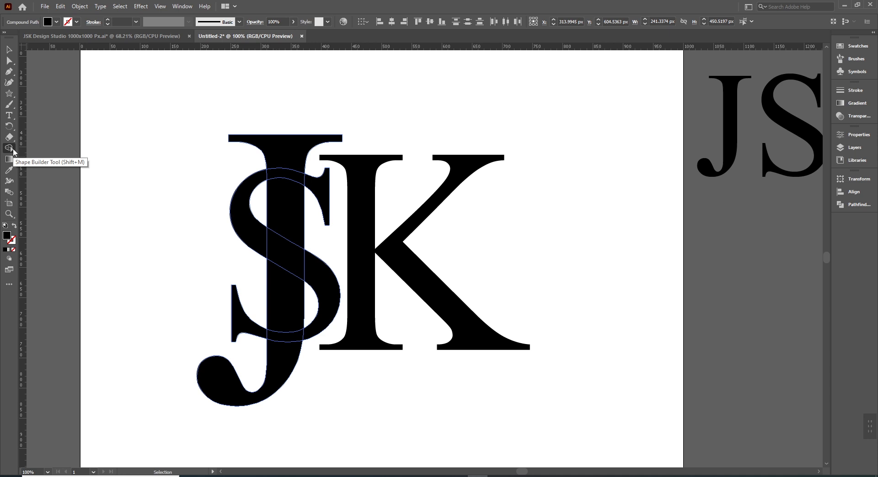
left_click(13, 151)
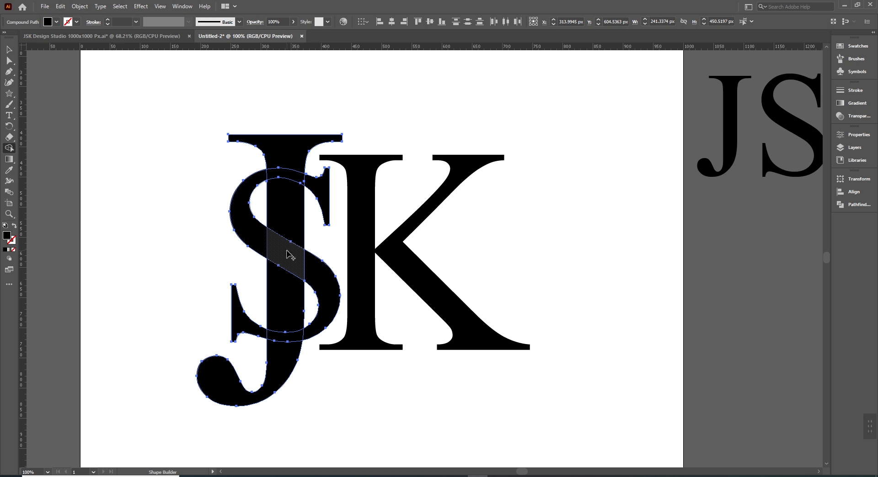
key("alt")
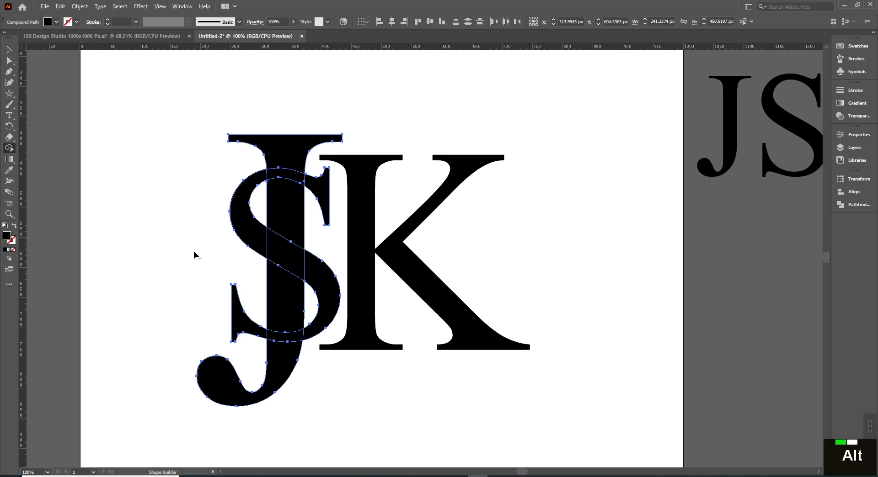
left_click(290, 261, "alt")
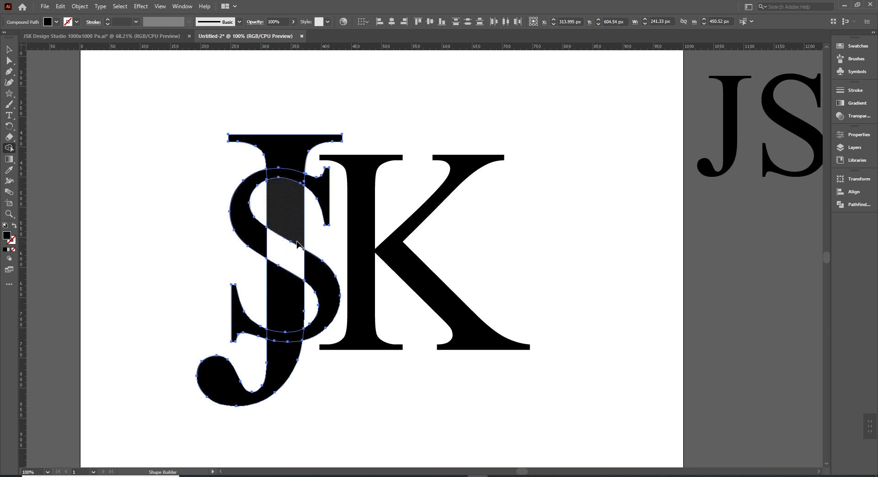
- Undo the diagonal cut and try removing the J's stem sections and outer overlaps inside the S with Shape Builder instead
key("ctrl+z")
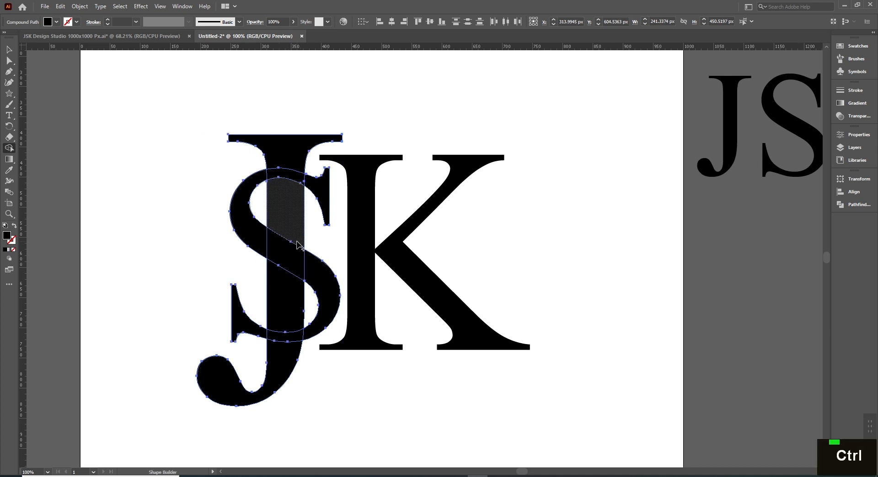
left_click(288, 208, "alt")
left_click(288, 305, "alt")
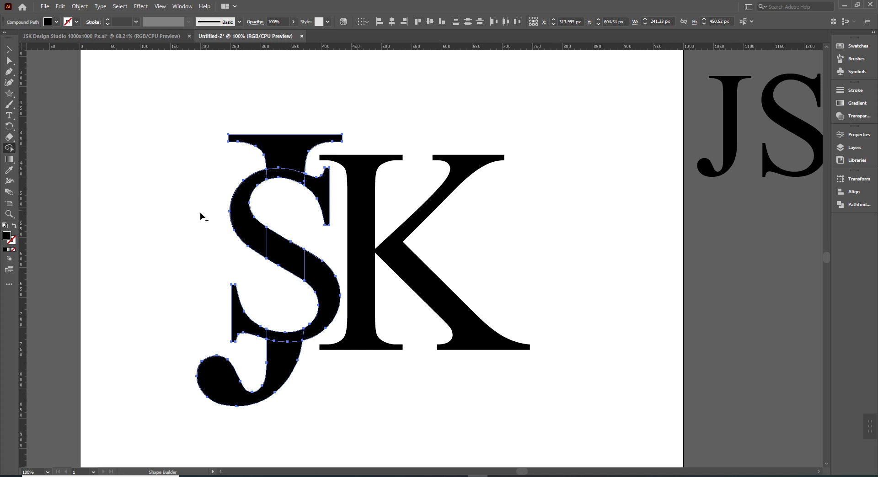
left_click(289, 195, "alt")
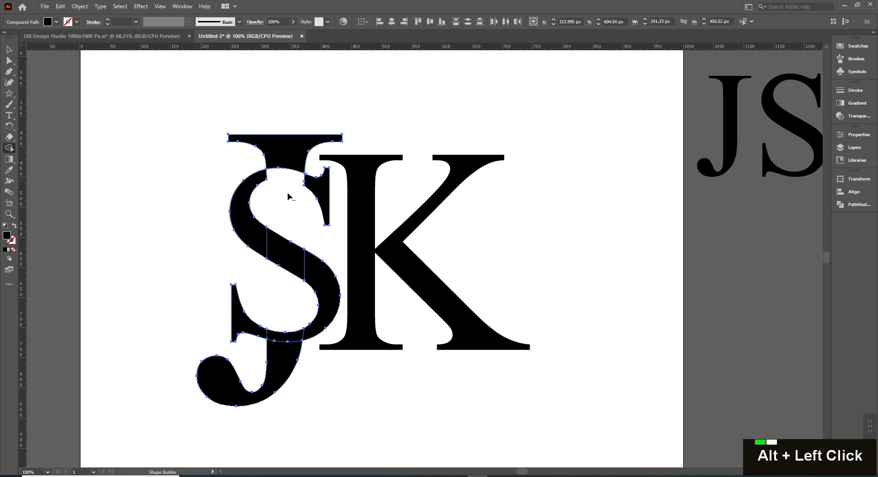
left_click(288, 338, "alt")
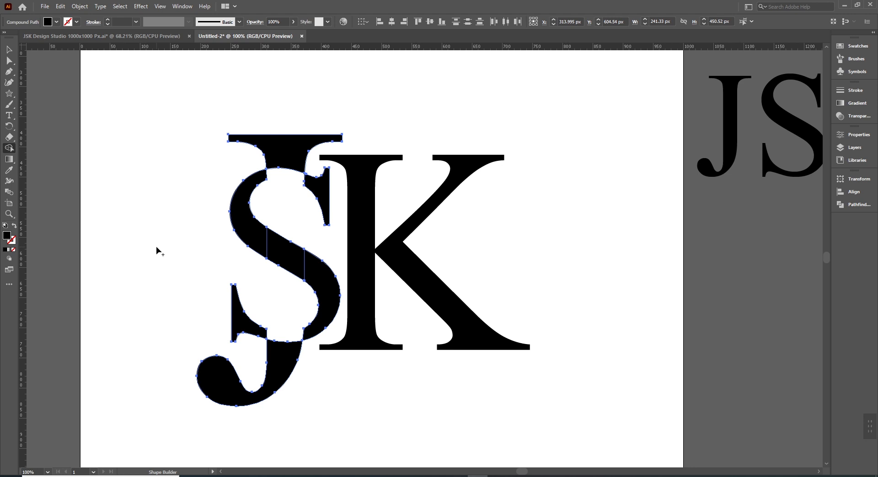
key("ctrl+z")
key("ctrl+z")
key("ctrl+z")
key("ctrl+z")
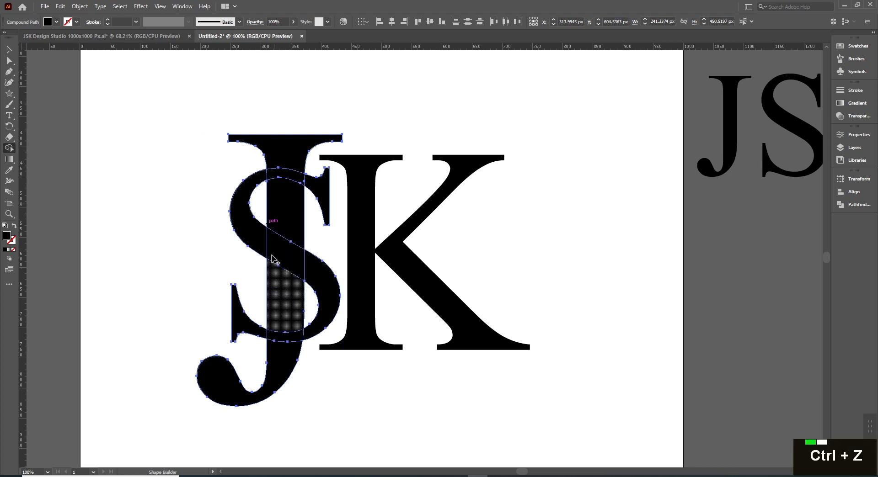
- Remove the upper, diagonal middle and lower overlaps of the S and J with the Shape Builder tool and deselect the letters
left_click(295, 173, "alt")
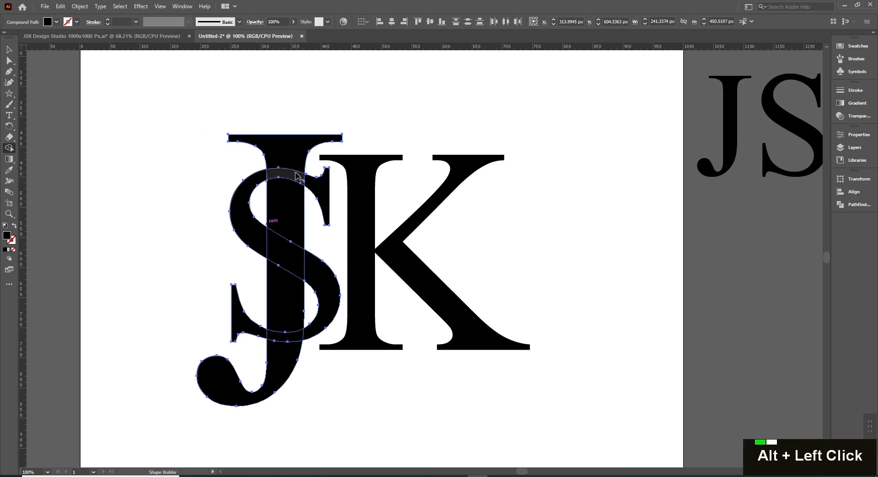
left_click(285, 336, "alt")
left_click(288, 260, "alt")
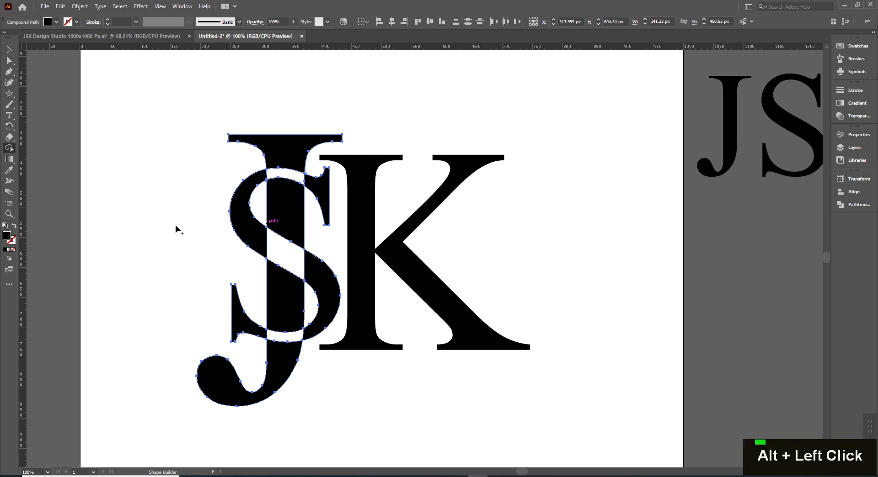
left_click(7, 49)
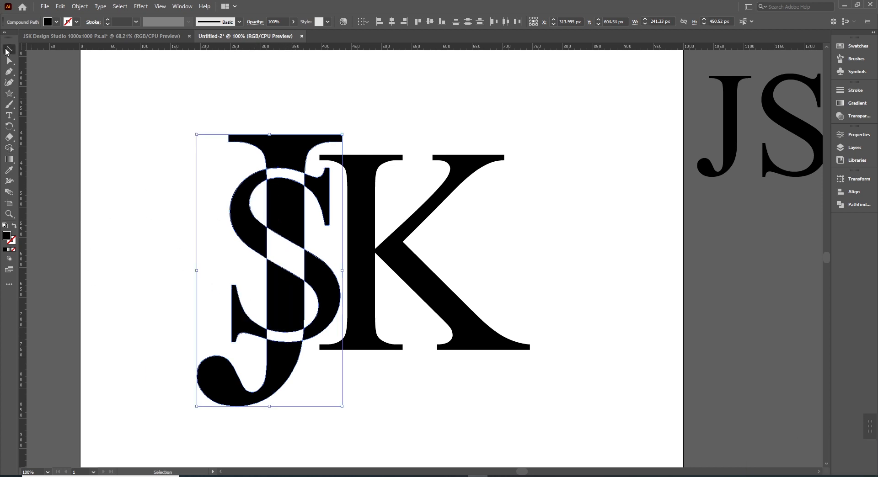
left_click(107, 154)
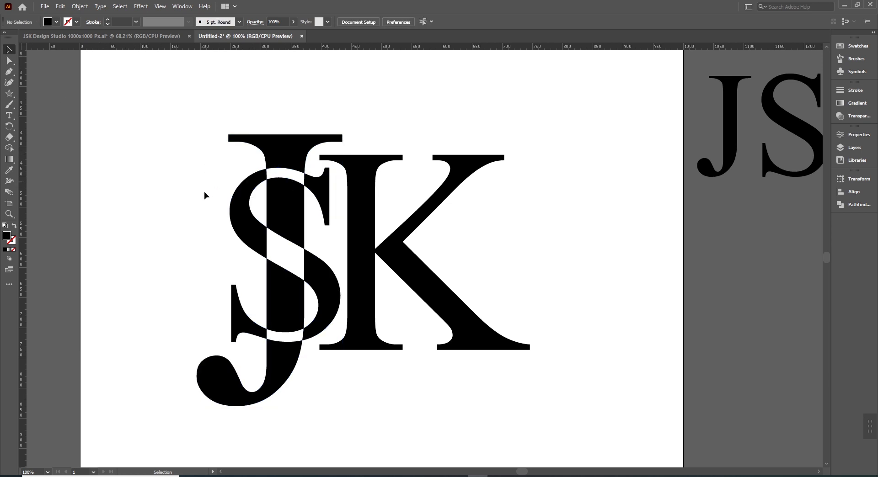
- Try to release the S's compound path and shift it left to test whether its pieces are separate
left_click(239, 215)
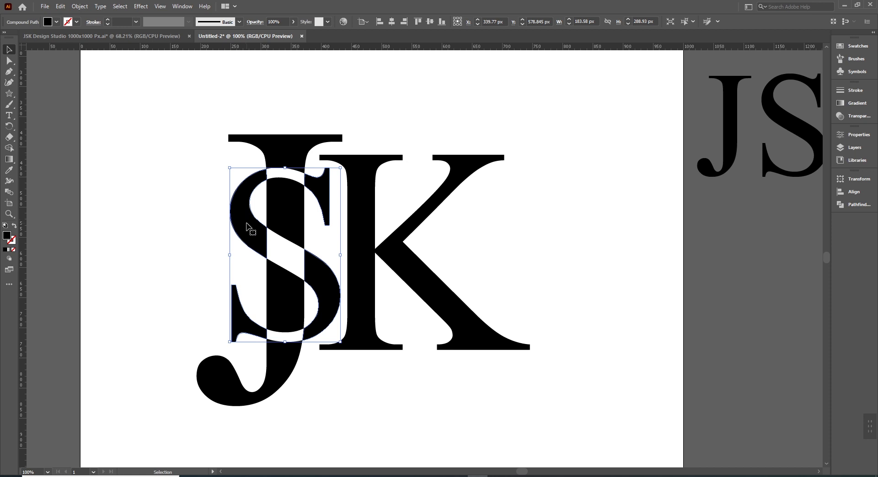
right_click(247, 226)
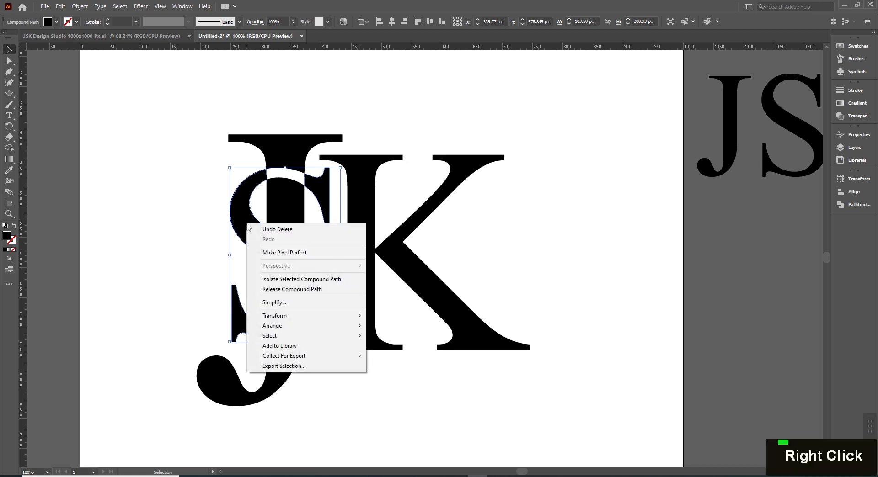
left_click(296, 289)
left_click(180, 251)
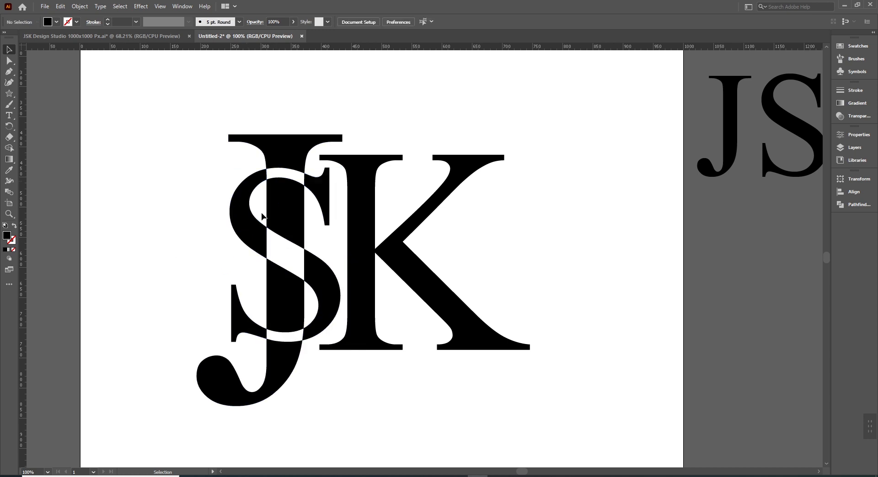
left_click_drag(224, 224, 147, 224)
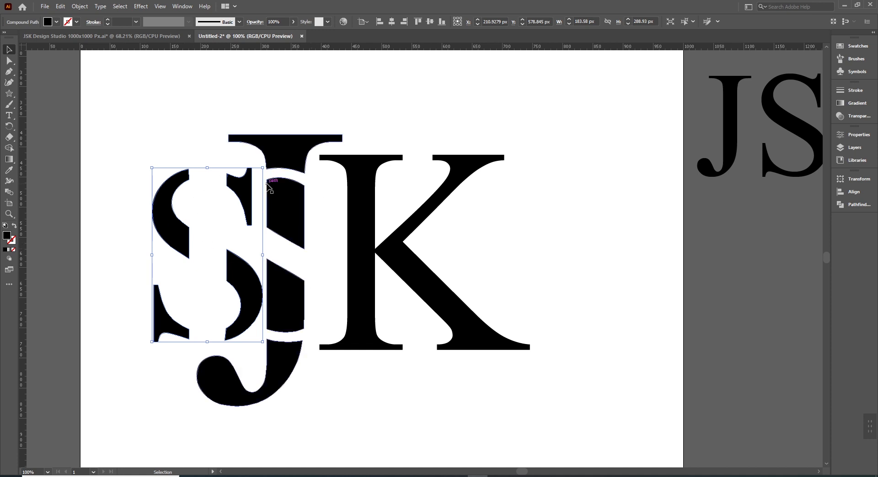
key("ctrl+z")
key("ctrl+z")
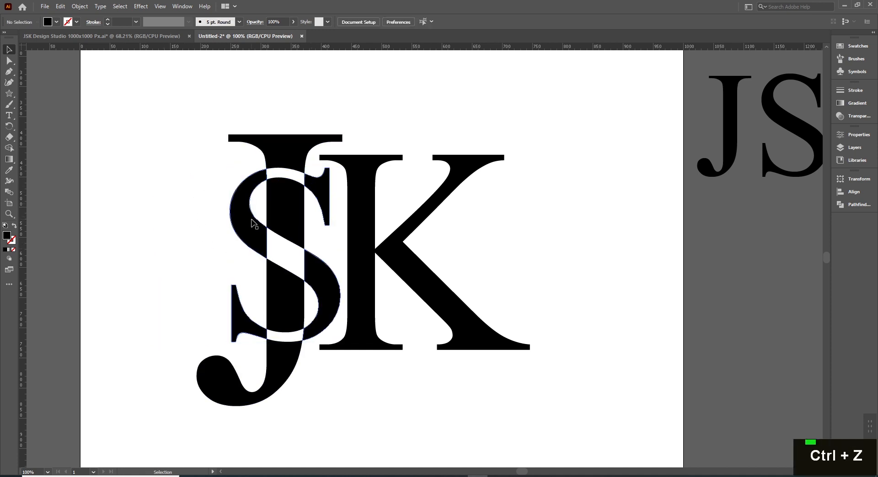
- Release the compound path of the cut S into separate pieces
left_click_drag(251, 230, 210, 230)
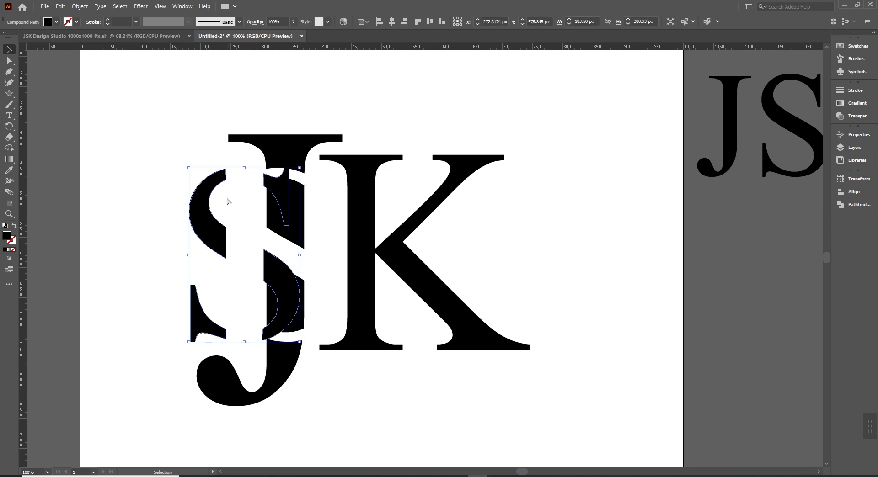
key("ctrl+z")
right_click(244, 202)
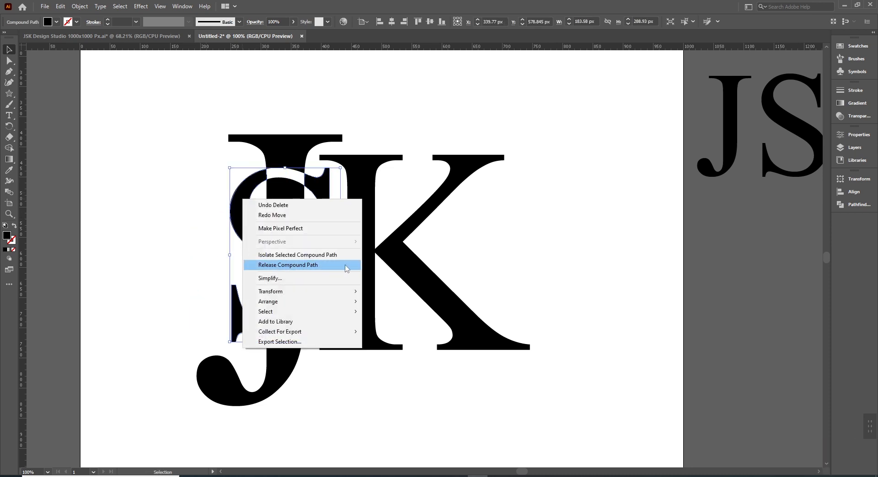
left_click(278, 268)
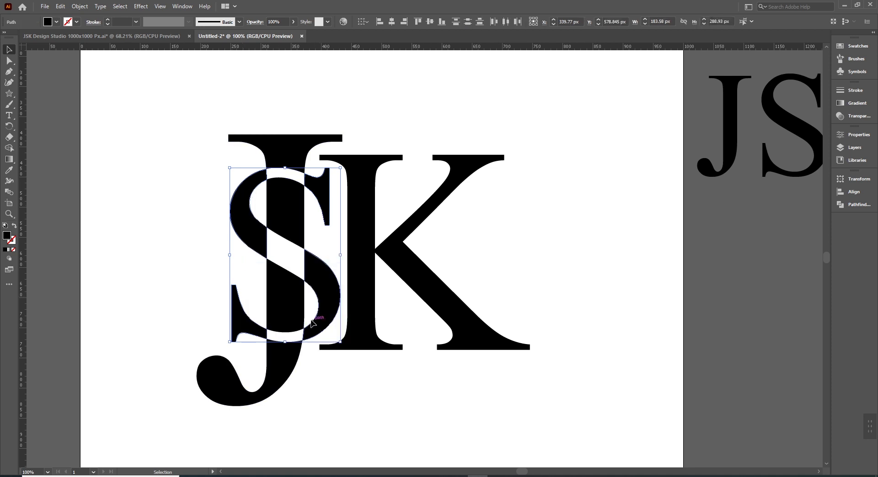
- Pull the four S pieces apart to test that they are separate and undo all the moves
left_click_drag(244, 220, 181, 221)
left_click_drag(156, 315, 151, 316)
left_click_drag(323, 293, 362, 403)
left_click_drag(329, 193, 416, 109)
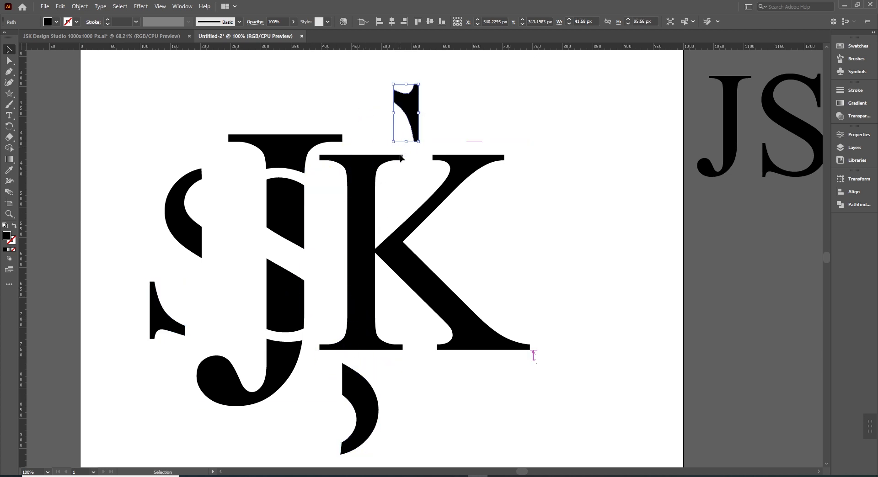
key("ctrl+z")
key("ctrl+z")
key("ctrl+z")
key("ctrl+z")
key("ctrl+z")
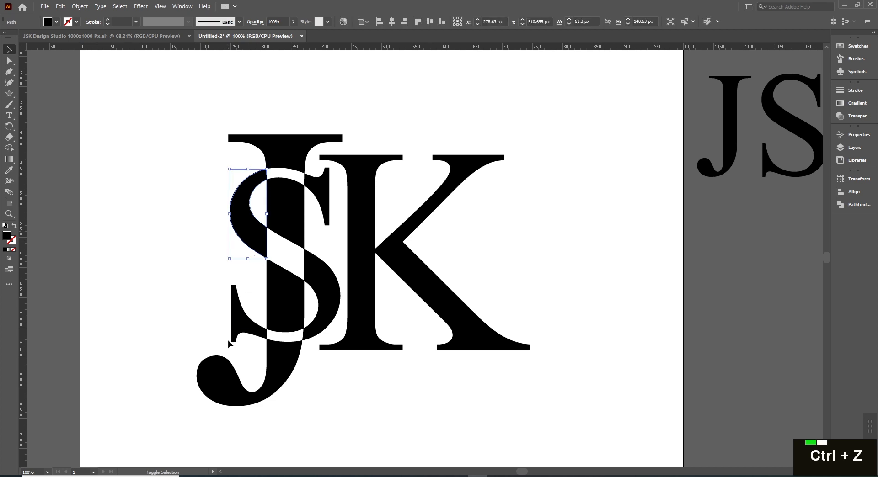
- Nudge the two S pieces on the left side of the J's stem 4 px to the left
left_click(234, 326, "shift")
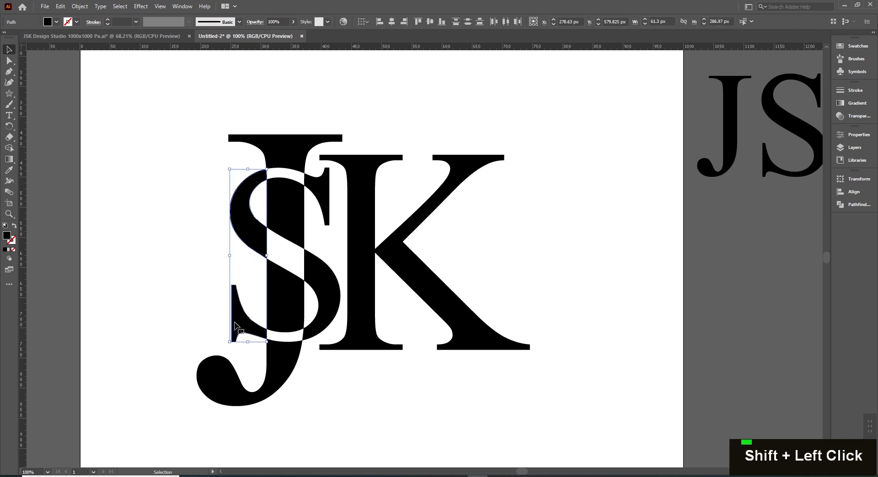
key("Left")
key("Left")
key("Left")
key("Left")
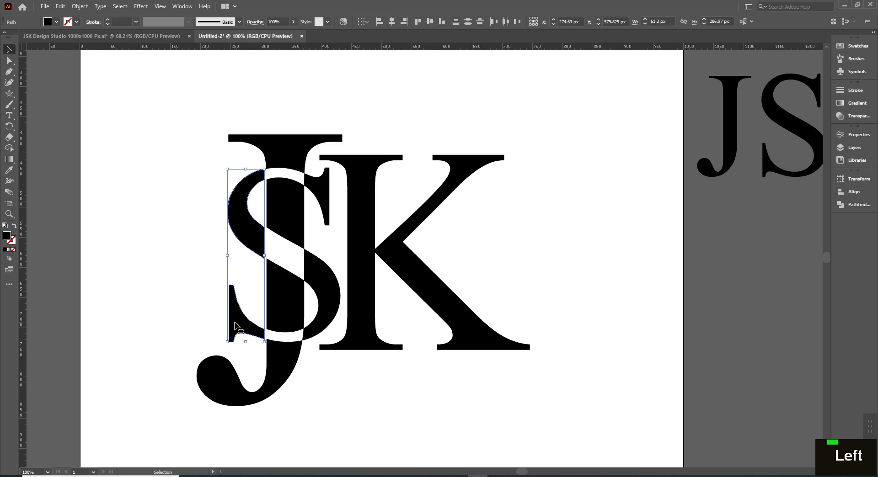
- Nudge the two S pieces on the right side of the J's stem 4 px to the right and deselect them
left_click(327, 188)
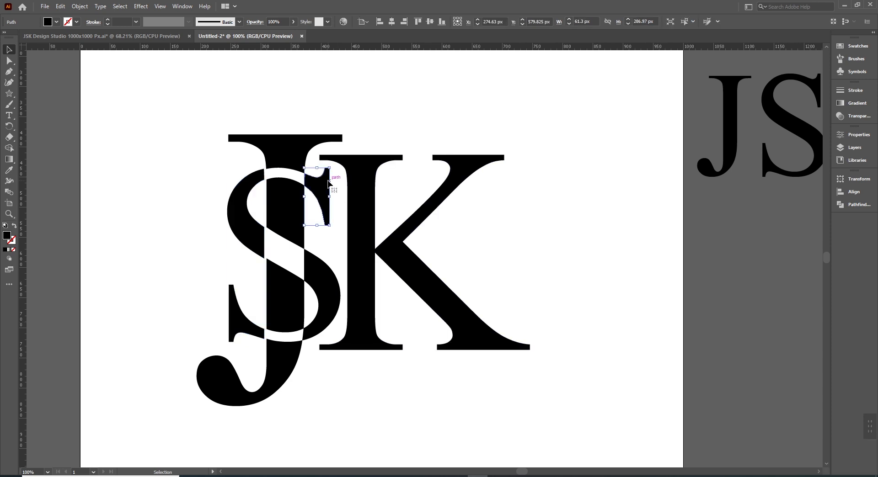
left_click(334, 251, "shift")
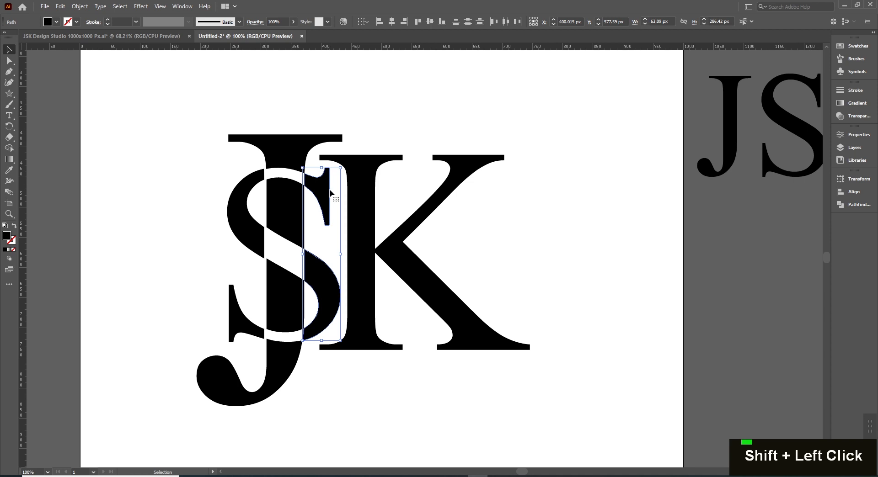
key("Right")
key("Right")
key("Right")
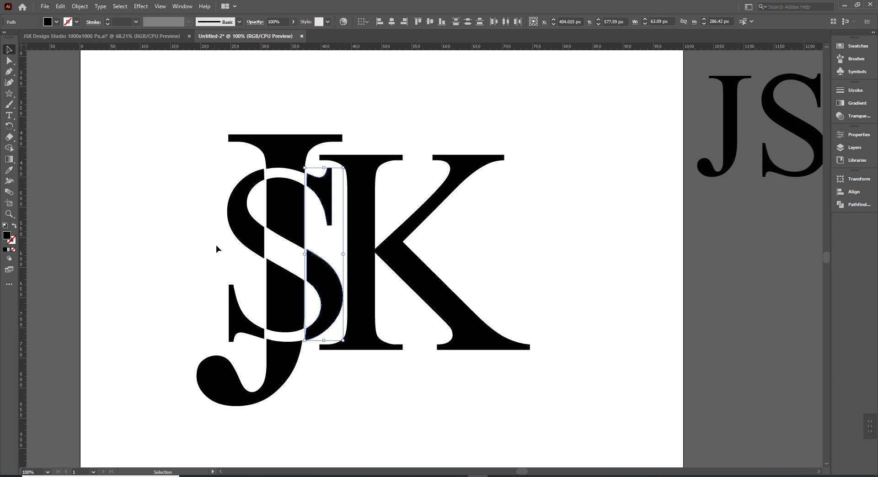
left_click(176, 174)
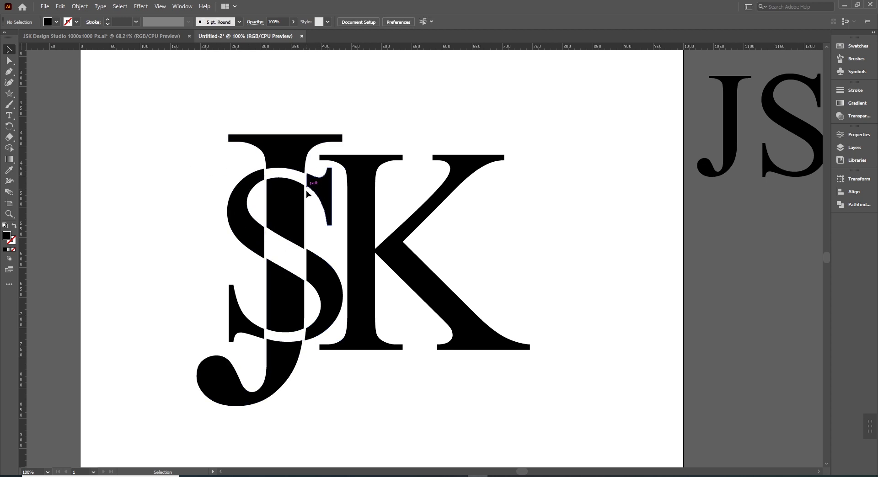
- Examine the gap between the J's stem and the right S pieces up close, with and without the nudge
left_click(343, 233, "ctrl+space")
left_click(419, 238, "ctrl+space")
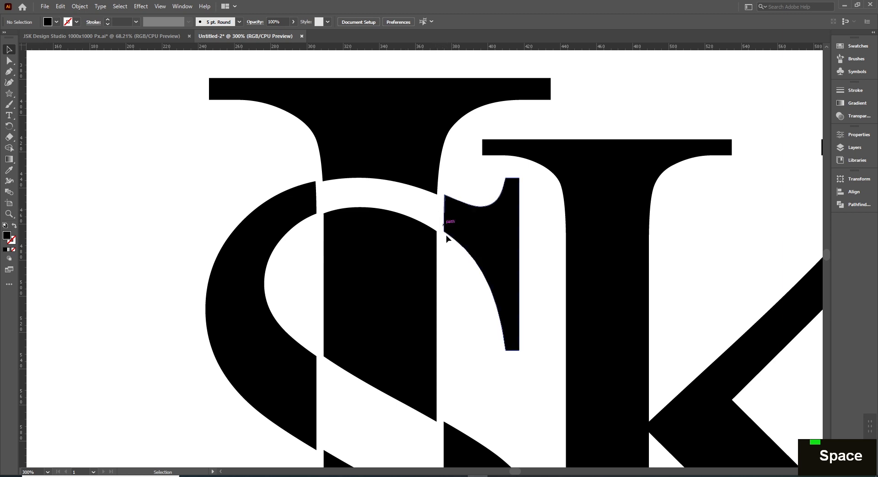
left_click_drag(451, 271, 442, 231)
key("ctrl+z")
key("ctrl+z")
key("ctrl+z")
key("ctrl+z")
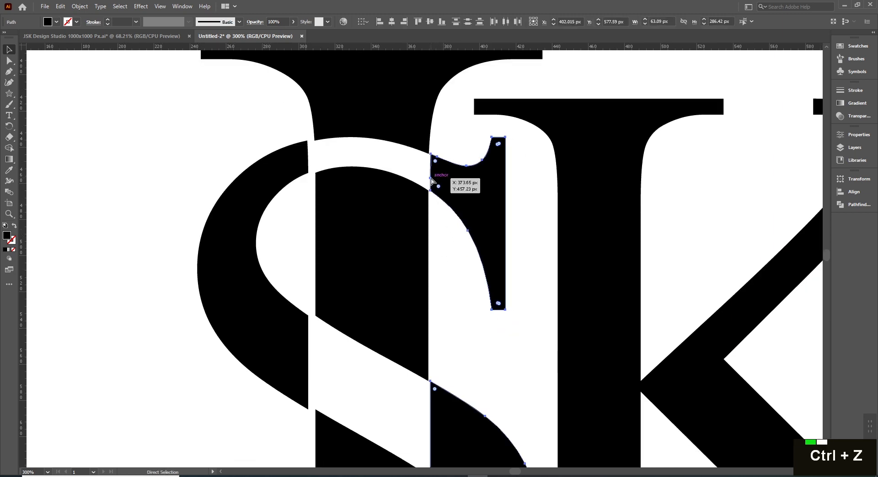
key("ctrl+shift+z")
key("ctrl+shift+z")
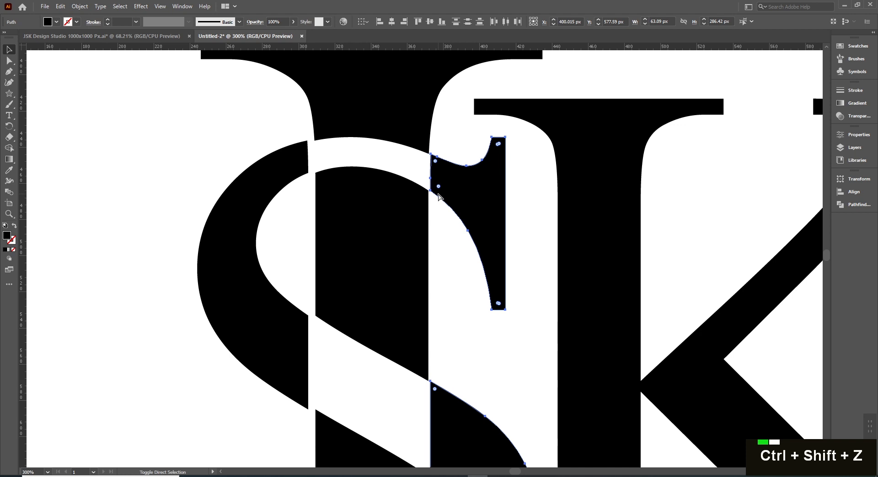
key("ctrl+shift+z")
key("ctrl+shift+z")
key("ctrl+shift+z")
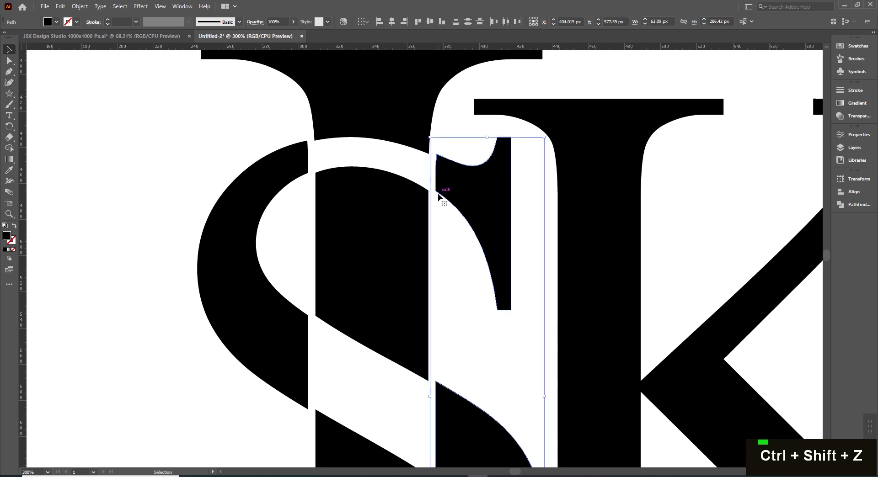
left_click(436, 199)
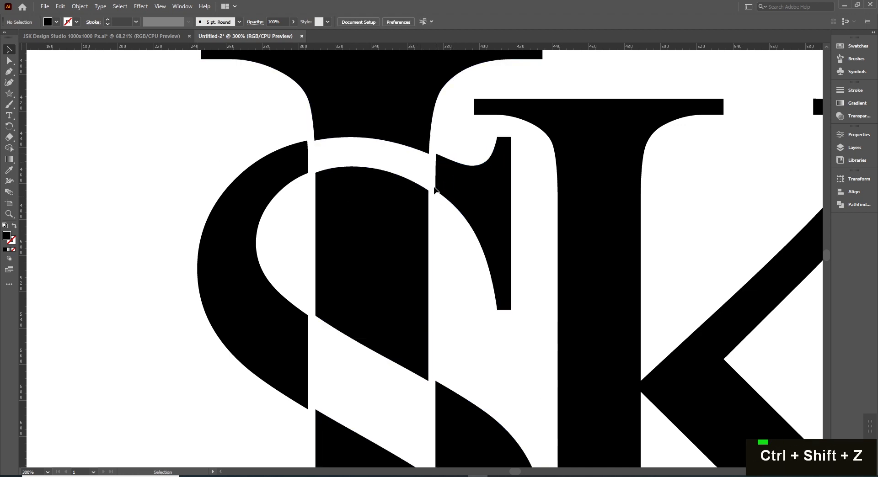
- Examine the interlocked J and S beside the K at artboard scale
left_click(407, 318, "ctrl+alt")
left_click(406, 318, "ctrl+alt")
left_click_drag(464, 258, 356, 281)
left_click(445, 278, "ctrl+alt")
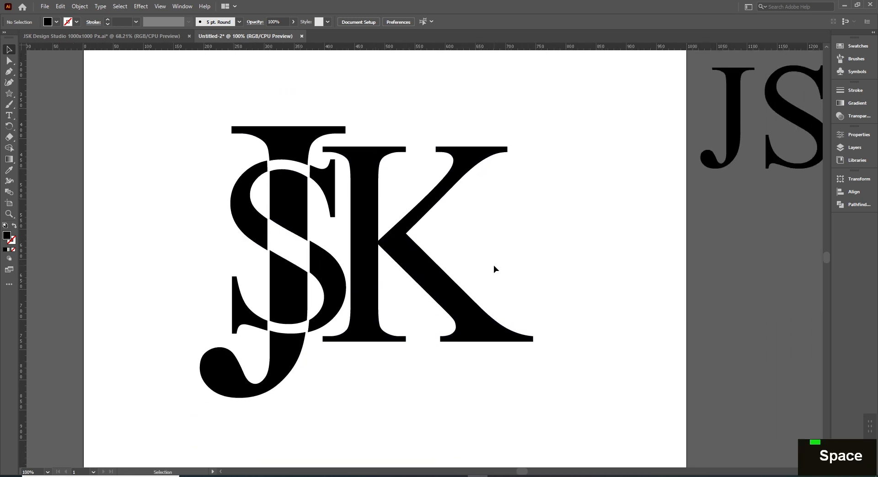
left_click(452, 293)
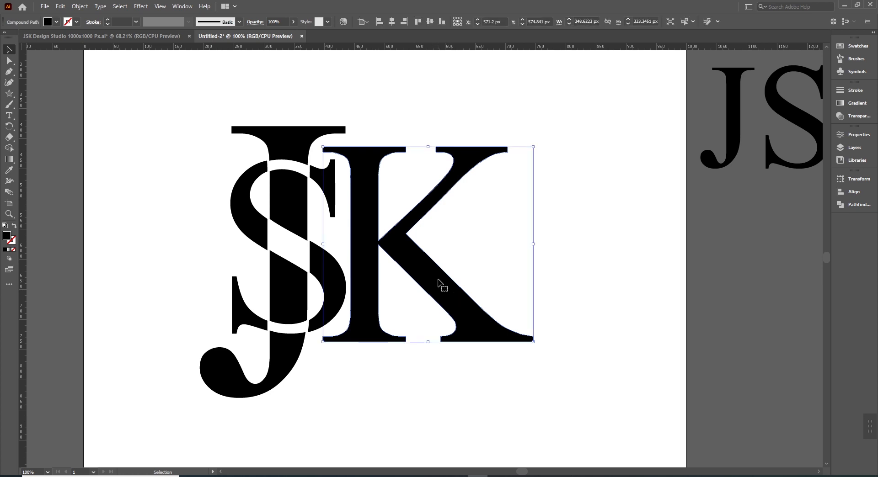
left_click_drag(504, 257, 512, 288)
left_click(446, 266, "ctrl+alt")
left_click_drag(438, 278, 421, 302)
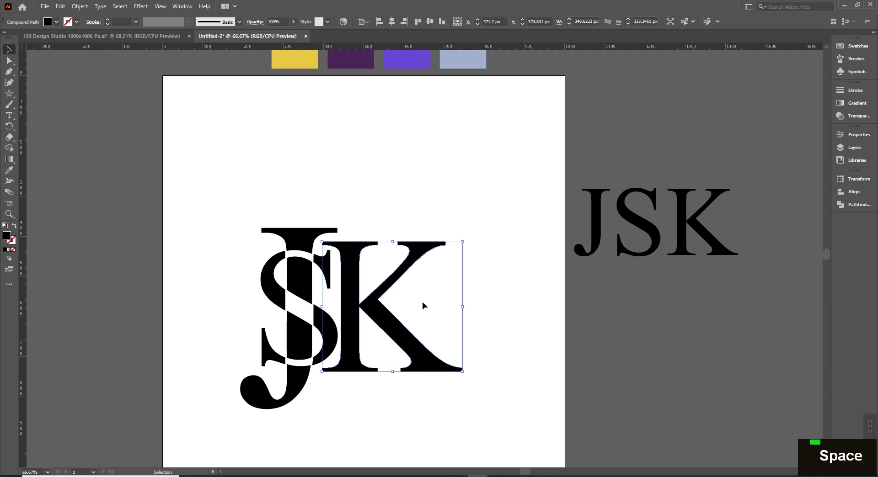
left_click(372, 195)
- Draw a closed black triangle about 199 x 95 px with the Pen tool across the upper part of the K's diagonal leg
left_click(384, 310, "ctrl")
left_click(384, 310, "ctrl")
left_click_drag(419, 251, 359, 279)
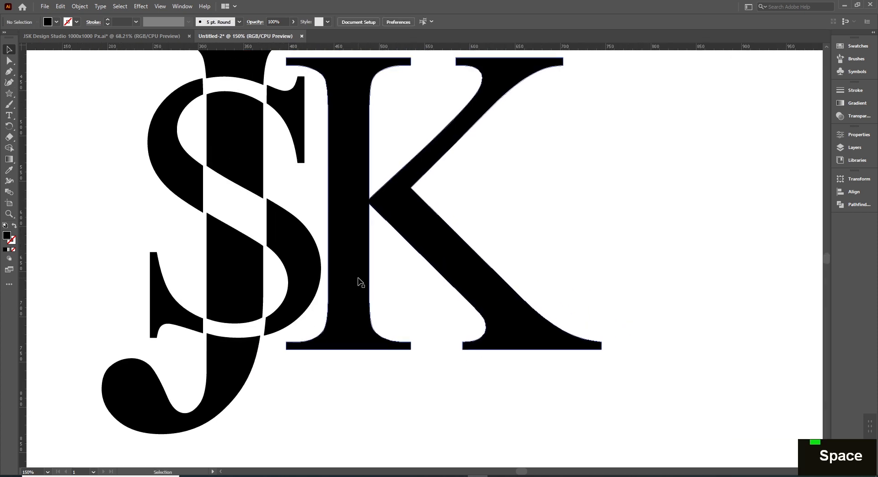
key("p")
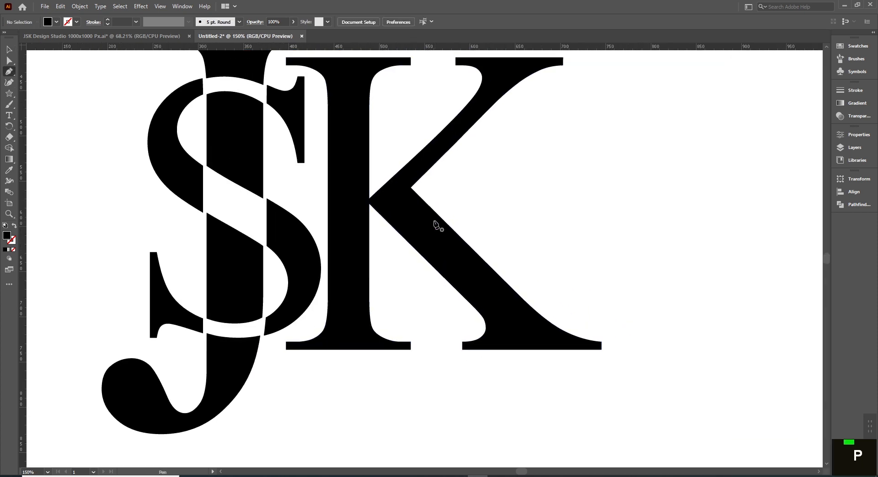
left_click(441, 181)
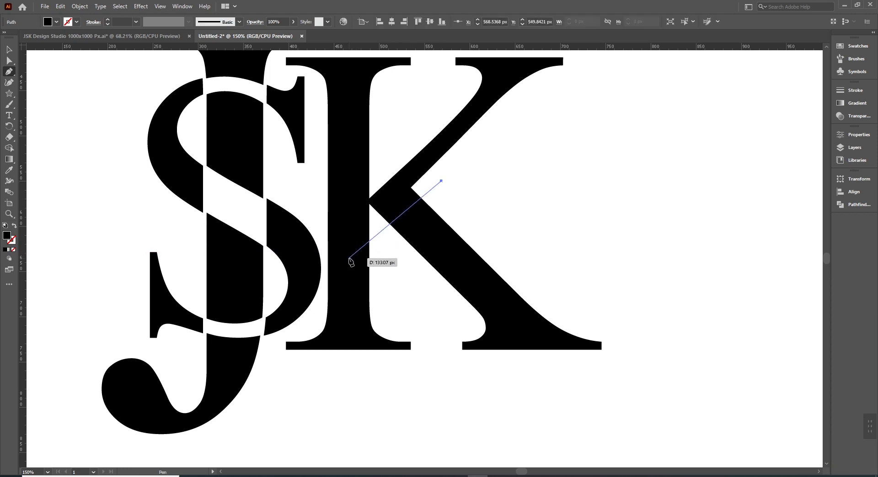
key("shift")
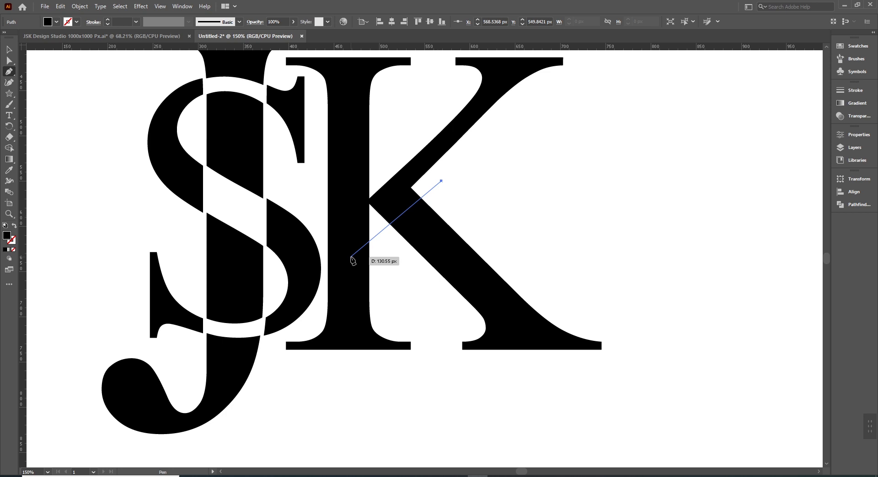
left_click(351, 257)
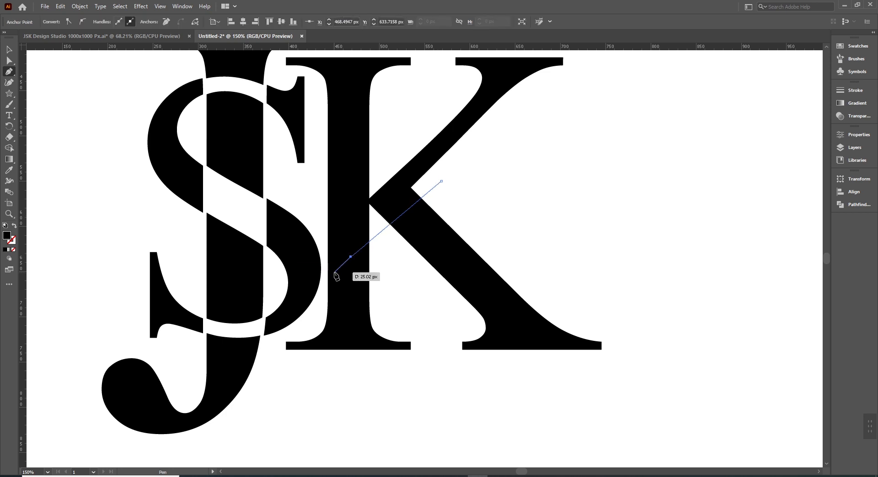
key("ctrl+z")
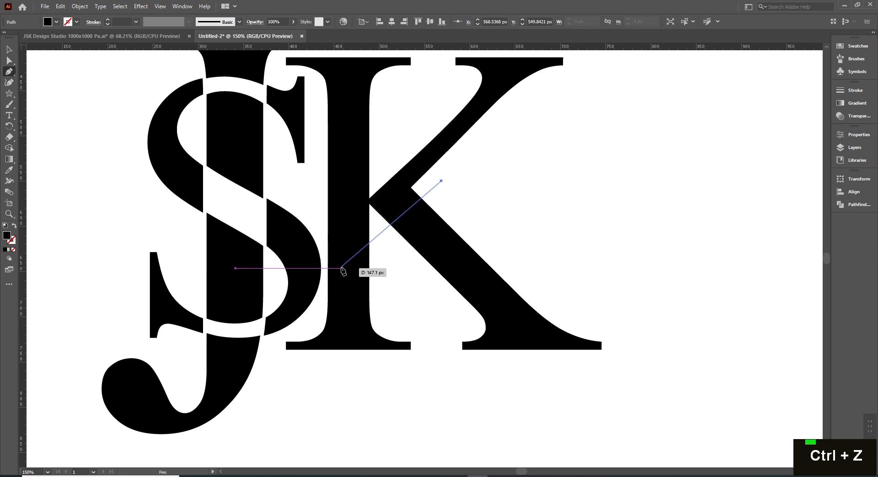
left_click(341, 266)
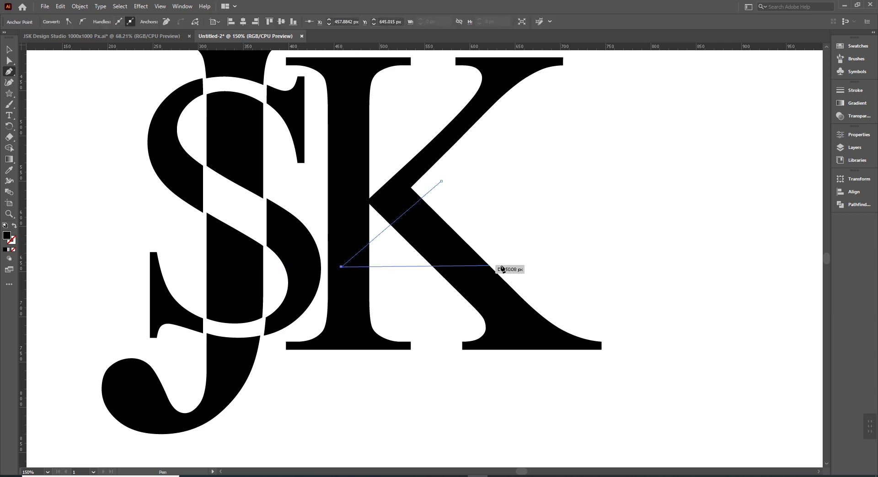
left_click(521, 267, "shift")
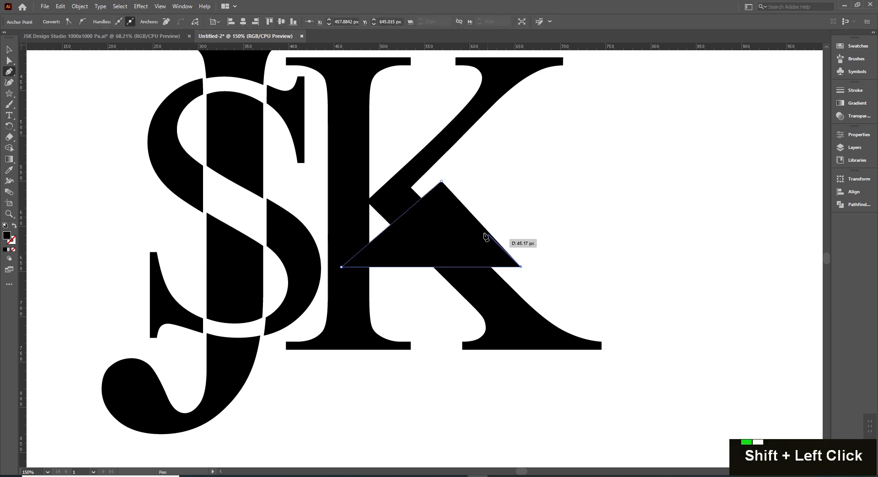
left_click(441, 182)
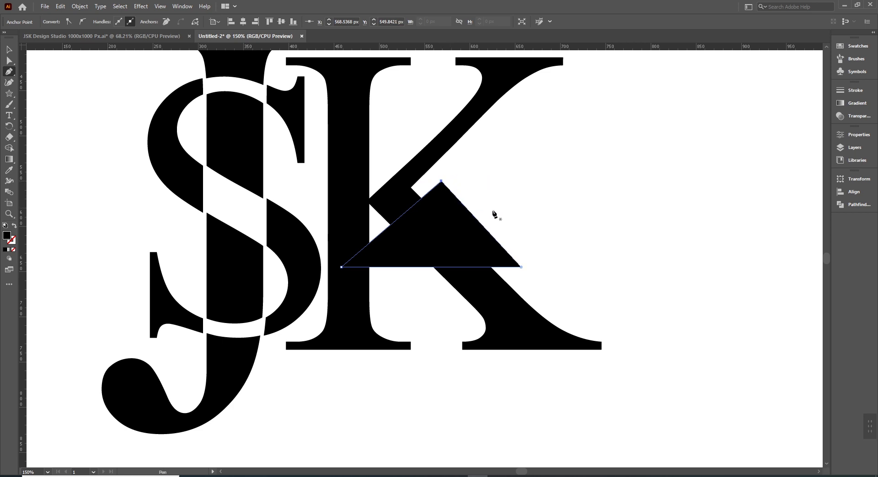
key("v")
left_click(643, 214)
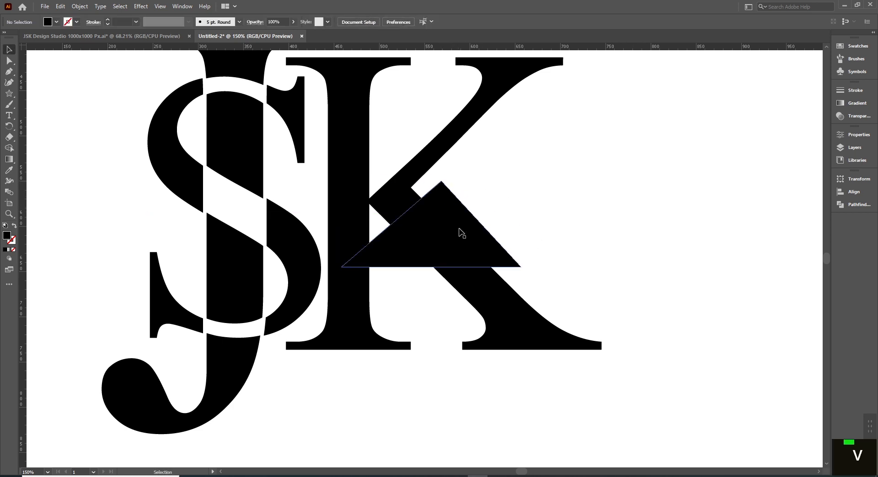
left_click(460, 224)
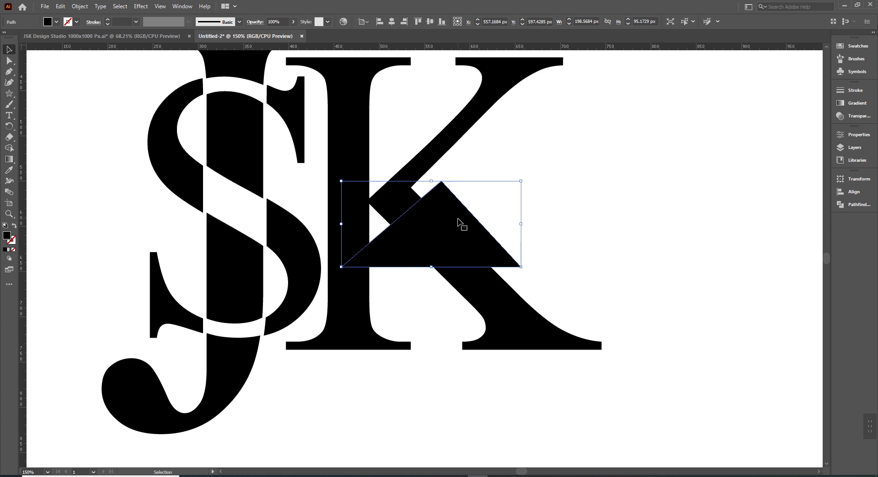
left_click(553, 225)
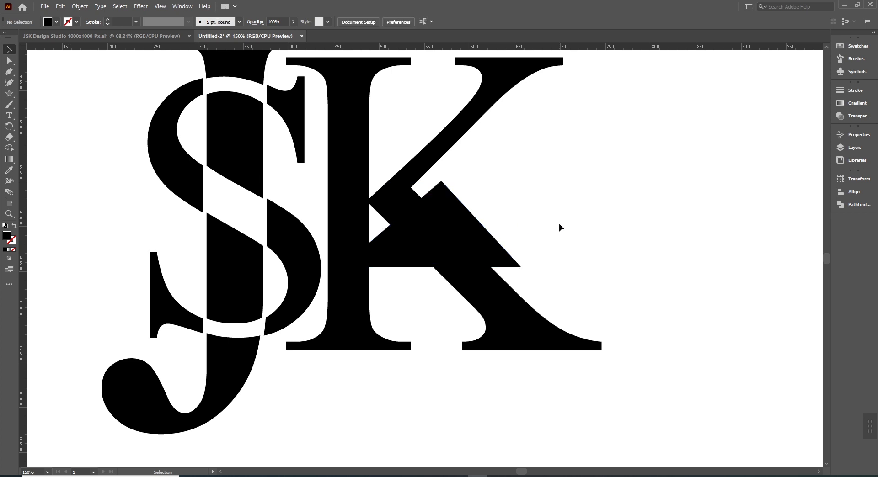
- Try cutting the triangle's overlap with the K's diagonal leg out using Shape Builder, and undo the cut
left_click(459, 236)
left_click(504, 306, "shift")
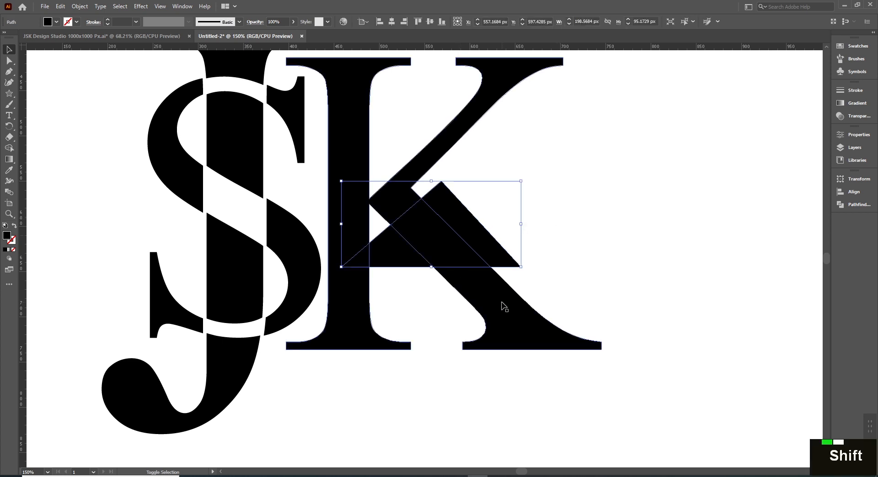
left_click(504, 306, "shift")
left_click_drag(630, 213, 637, 267)
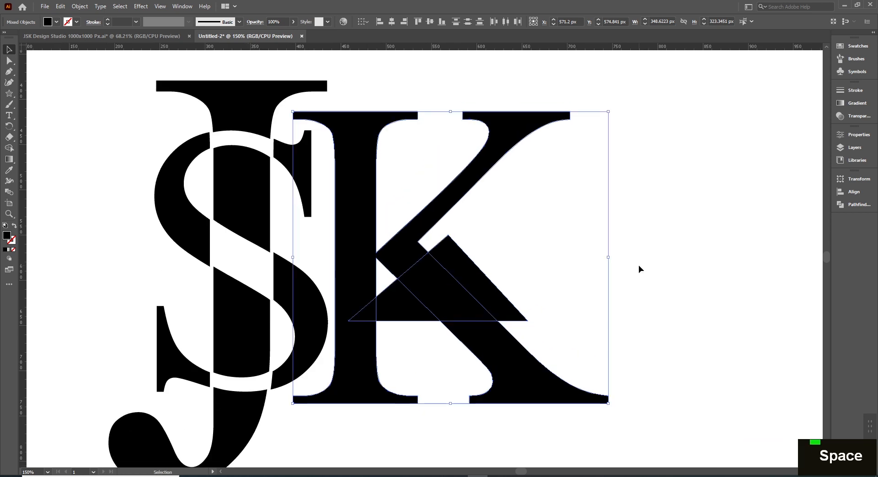
key("shift+m")
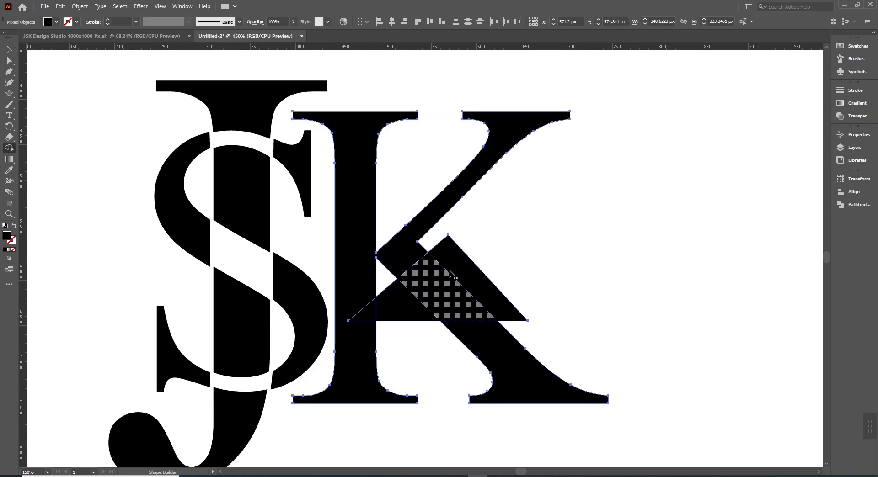
key("alt")
left_click(431, 299, "alt")
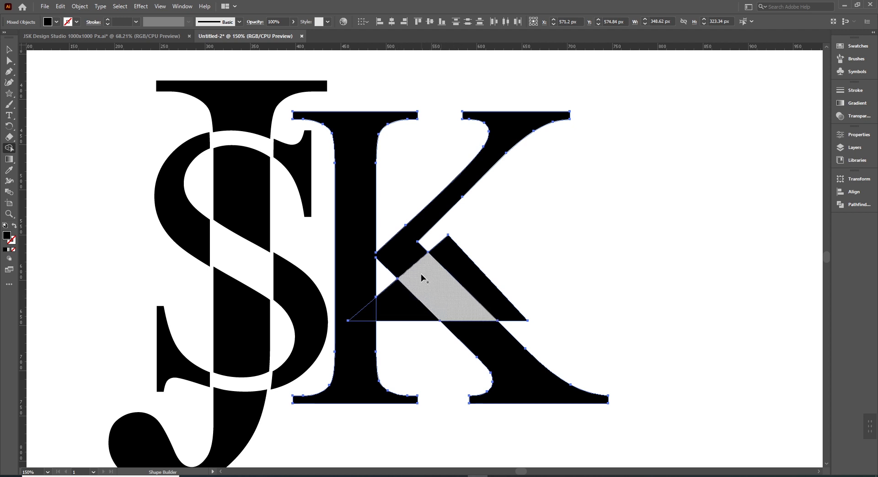
key("ctrl+z")
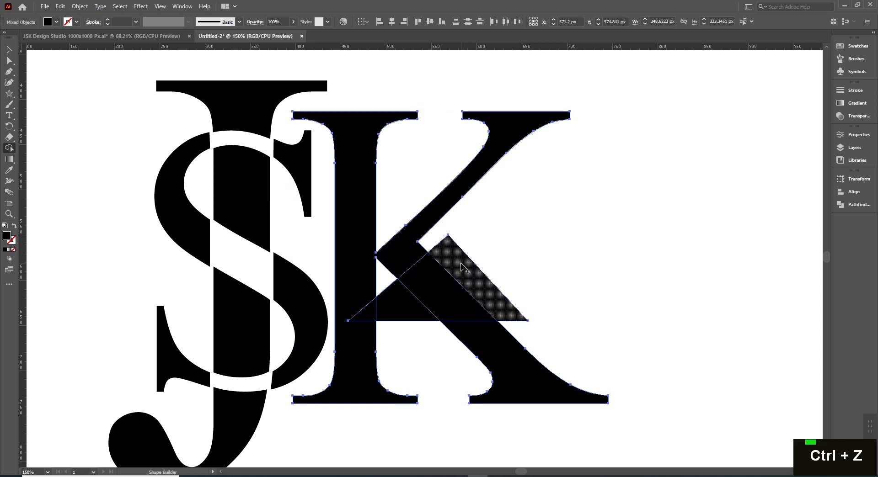
- Try moving the triangle off the K and placing a duplicate beside the letter, undoing both changes
key("v")
left_click_drag(473, 287, 556, 230)
key("ctrl+z")
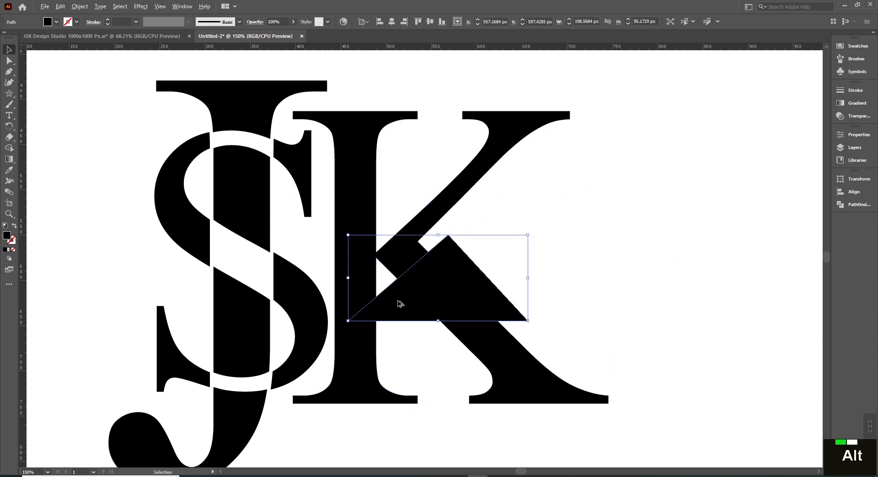
left_click_drag(408, 309, 587, 311)
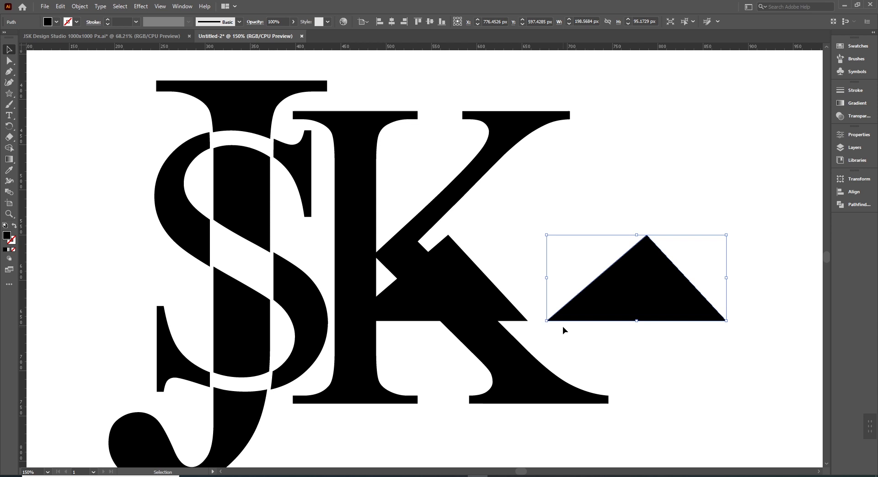
key("ctrl+z")
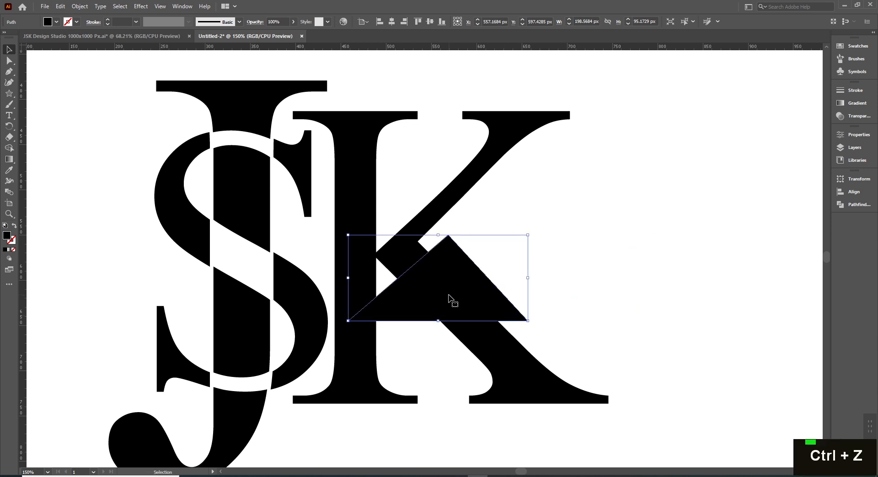
- Paste a copy of the triangle in front of the original, in place, and try moving it off the K
key("ctrl+c")
key("ctrl+f")
key("v")
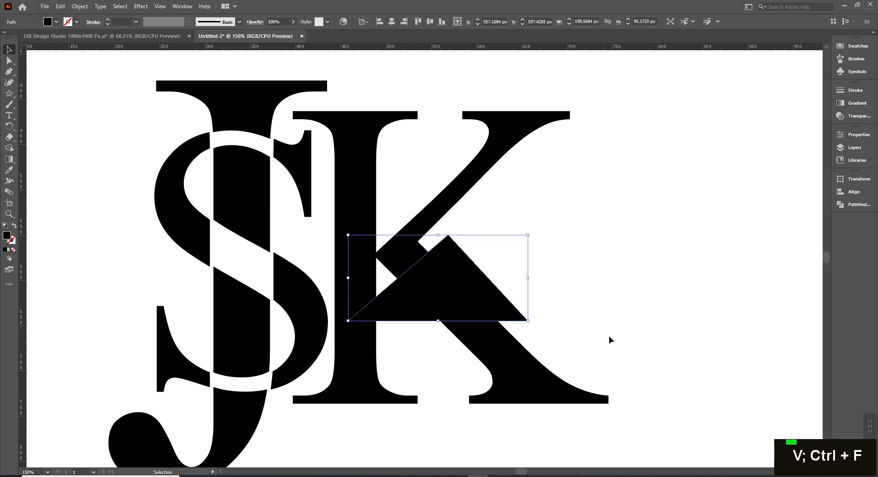
left_click_drag(455, 300, 583, 244)
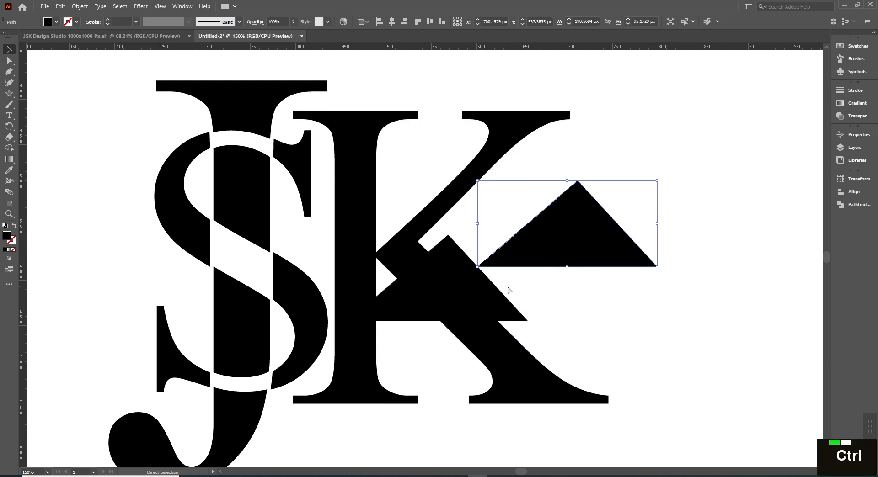
key("ctrl+z")
key("ctrl")
key("ctrl+j")
key("Escape")
key("v")
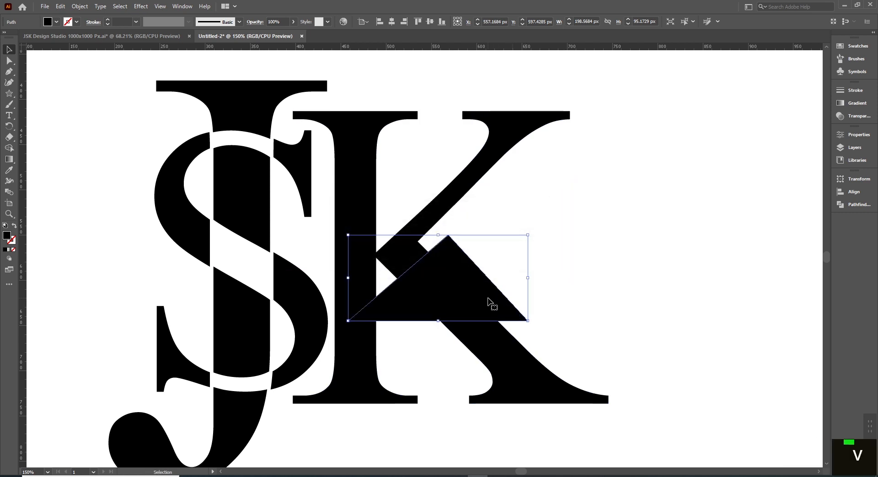
- Pull the duplicate triangle off the K and delete it, keeping the original in place over the diagonal leg
left_click(850, 147)
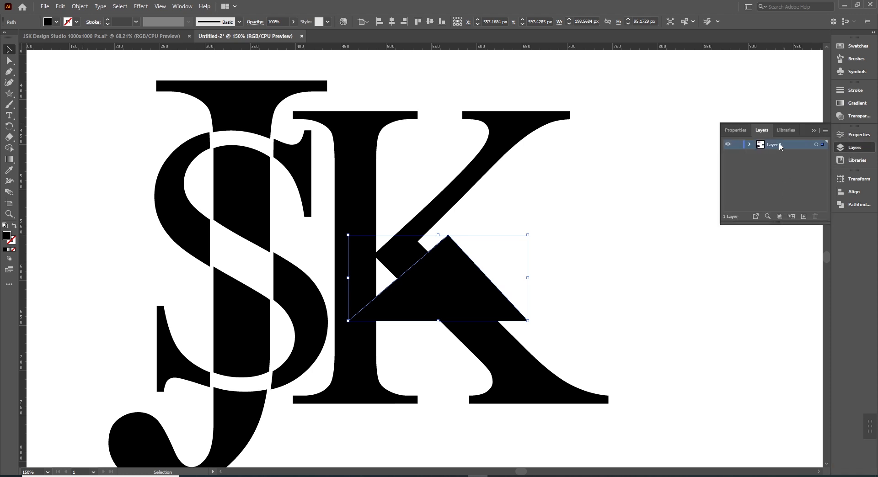
left_click(853, 148)
left_click(620, 325)
left_click(419, 316)
left_click_drag(419, 317, 602, 321)
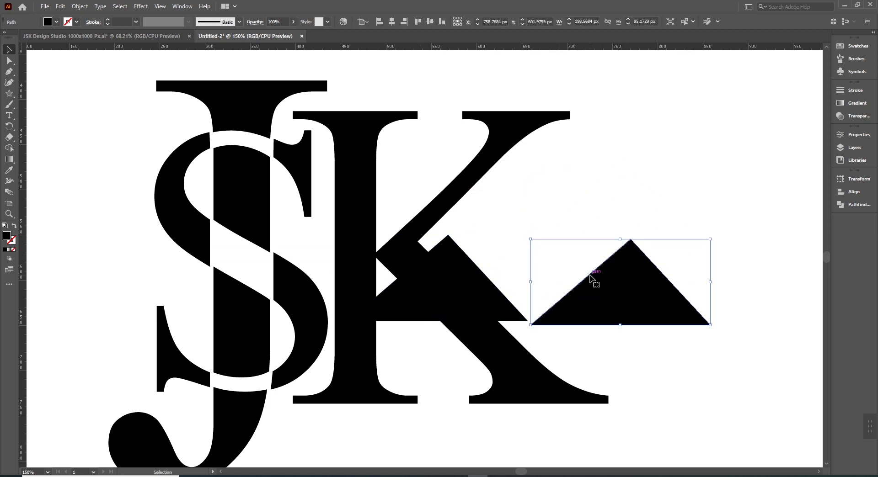
key("Delete")
left_click_drag(484, 304, 576, 230)
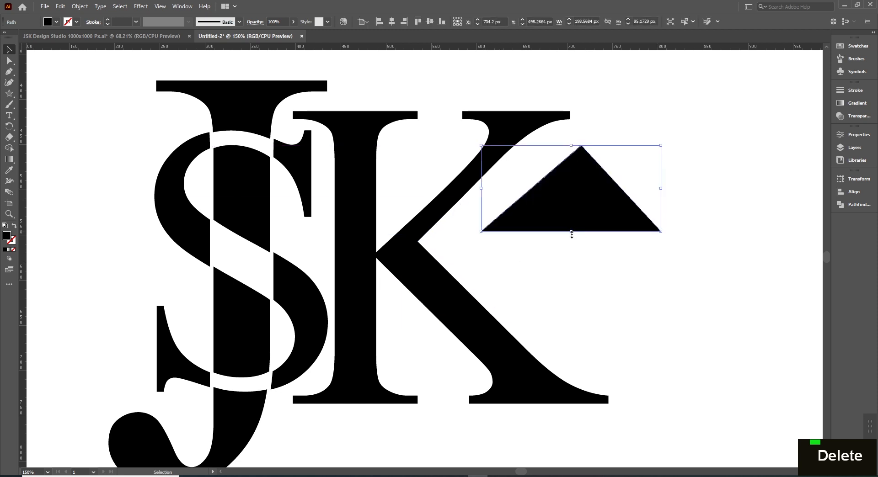
key("ctrl+z")
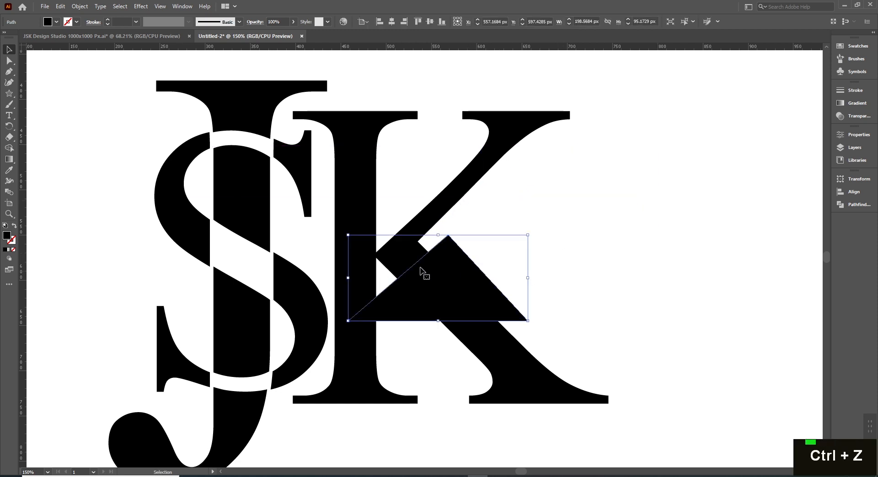
- Open the Offset Path settings for the triangle over the K's leg
left_click(80, 7)
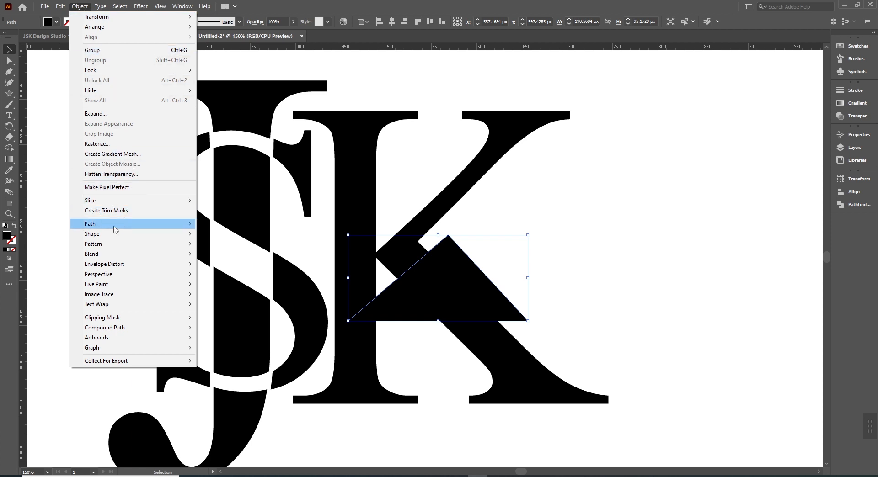
mouse_move(81, 227)
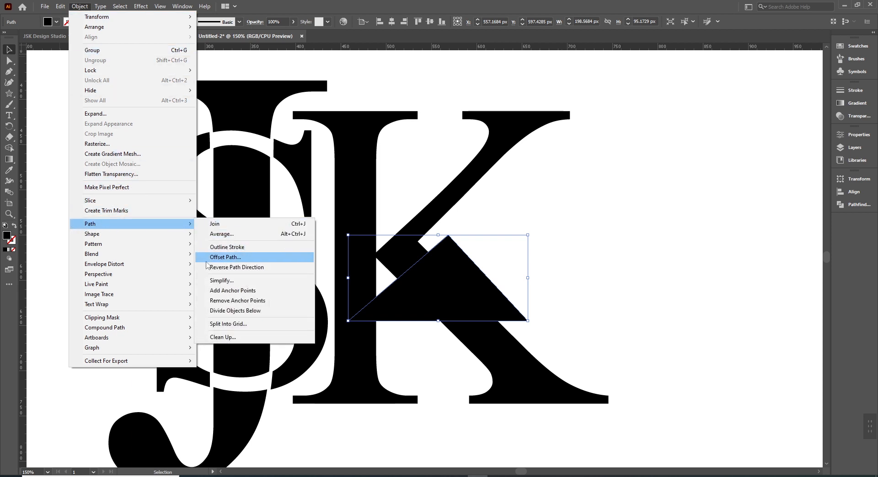
left_click(258, 258)
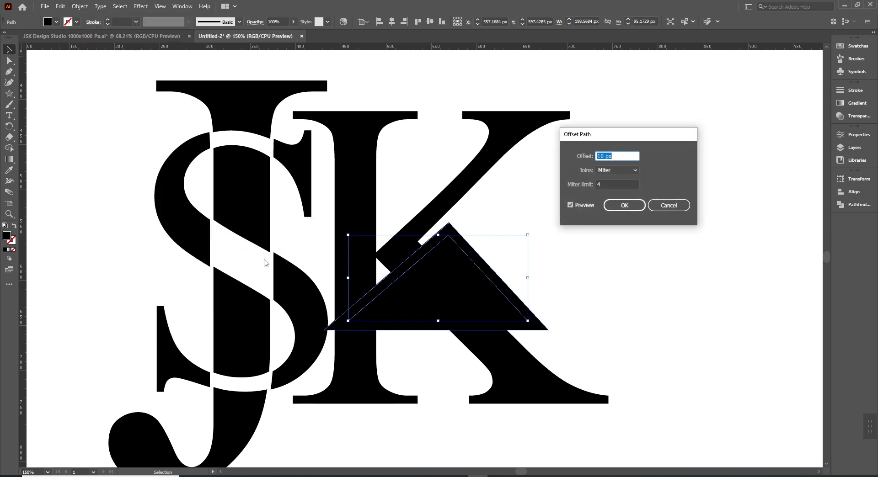
- Compare the triangle with and without the previewed 10 px mitered offset
left_click(571, 206)
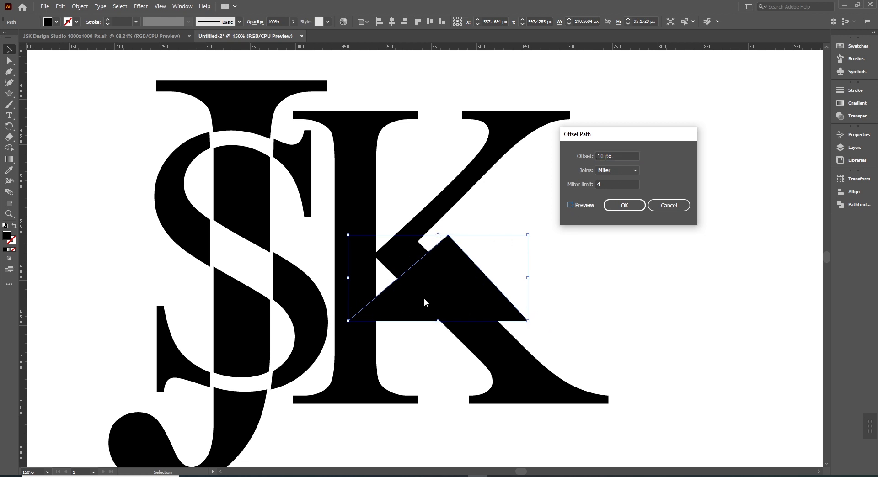
left_click(570, 205)
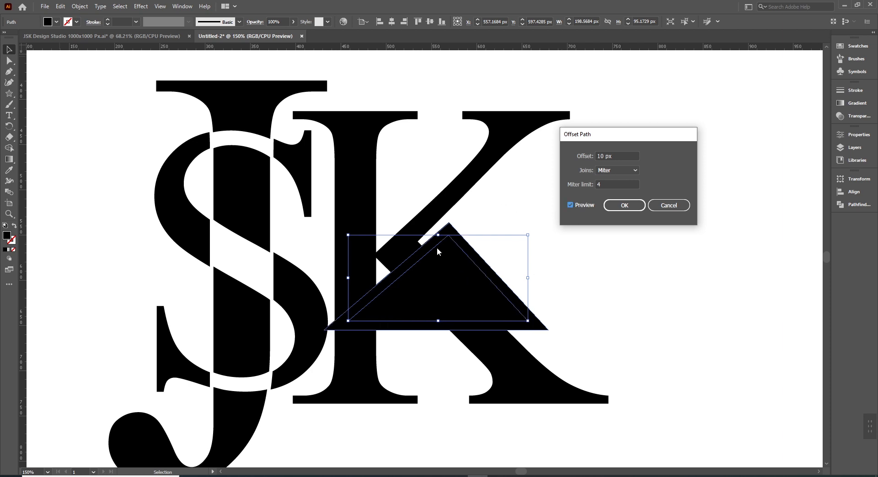
left_click(571, 205)
left_click(571, 205)
left_click(571, 205)
left_click(571, 205)
left_click(571, 205)
left_click(571, 205)
left_click(571, 205)
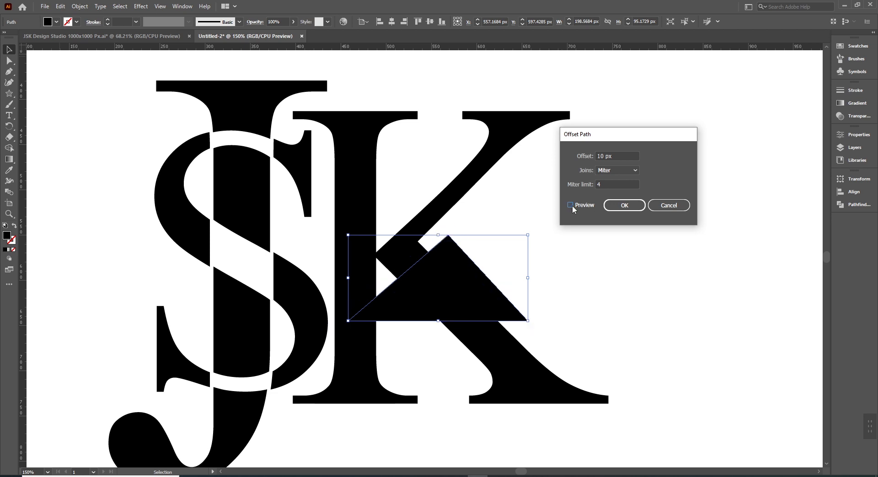
left_click(570, 205)
left_click(570, 205)
left_click(570, 206)
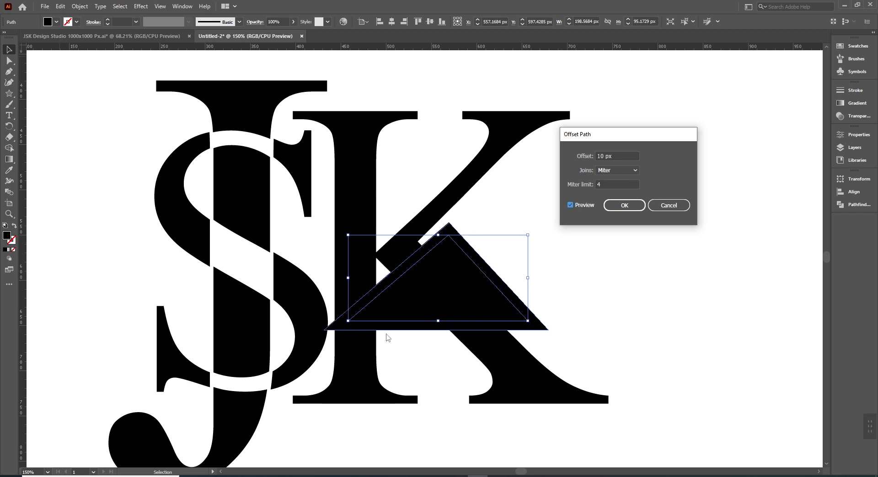
- Preview the triangle's offset at 30 px, and at -30 px for an inward offset
double_click(605, 156)
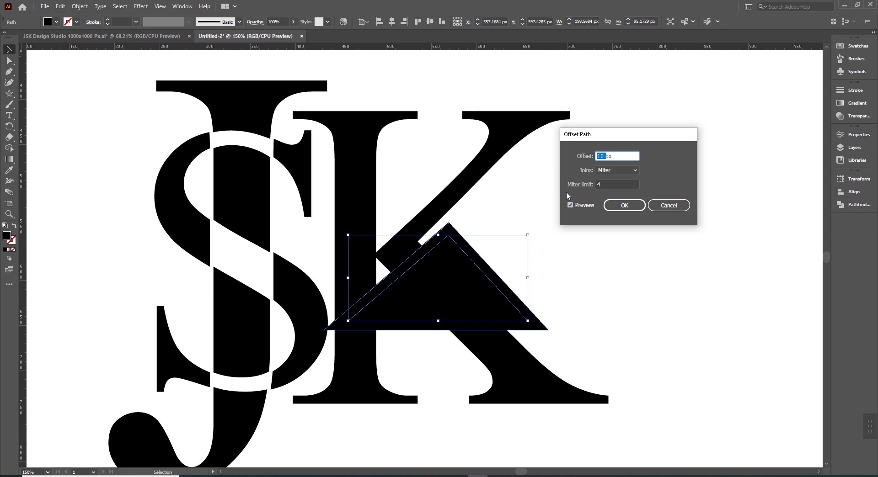
type("30")
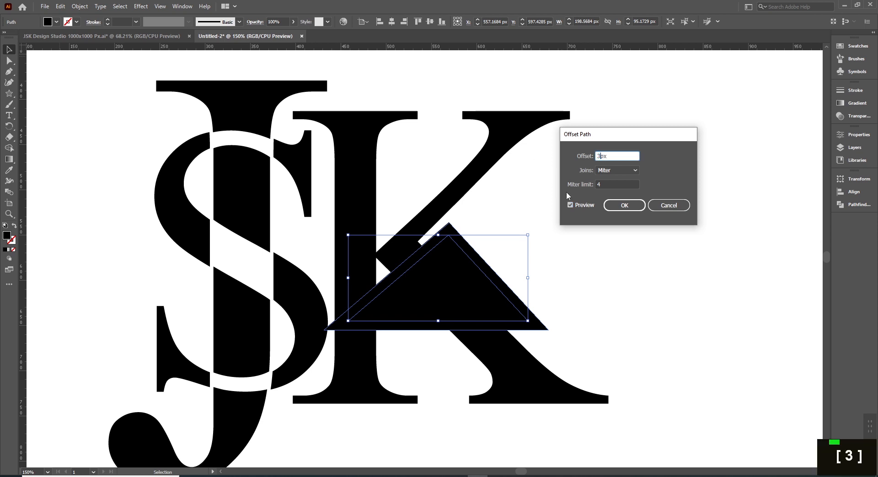
key("Tab")
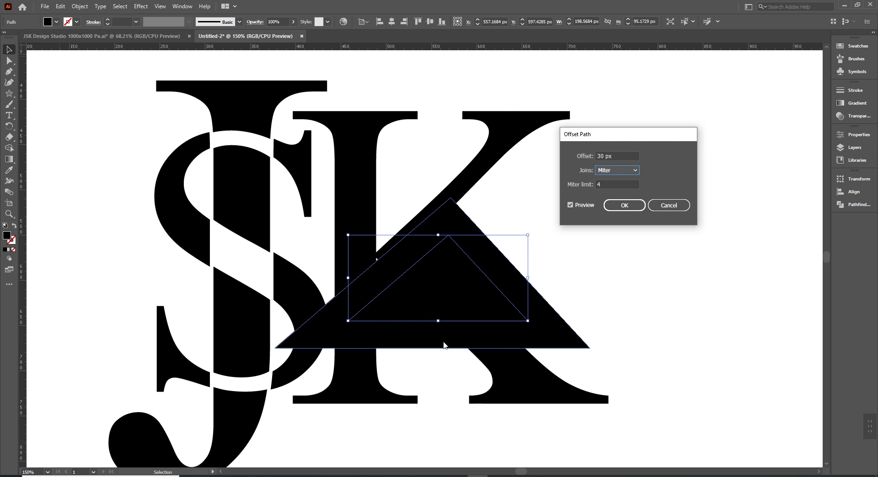
left_click(604, 157)
key("Home")
type("-")
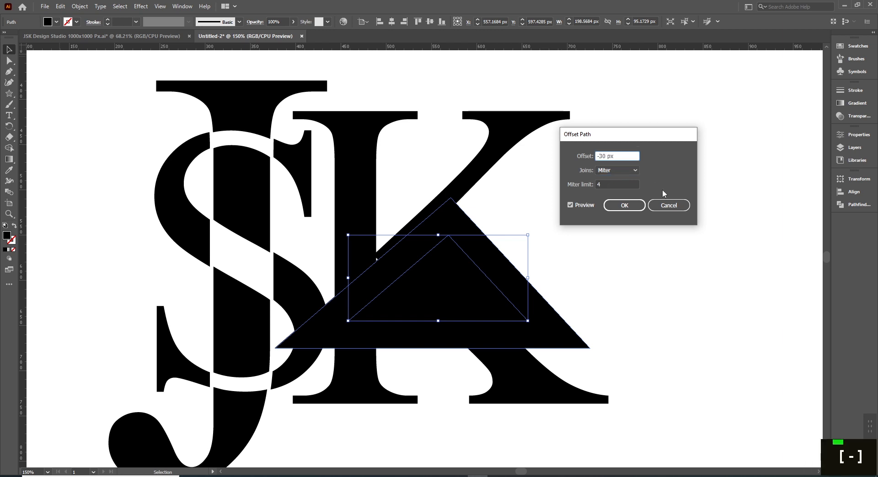
left_click(572, 204)
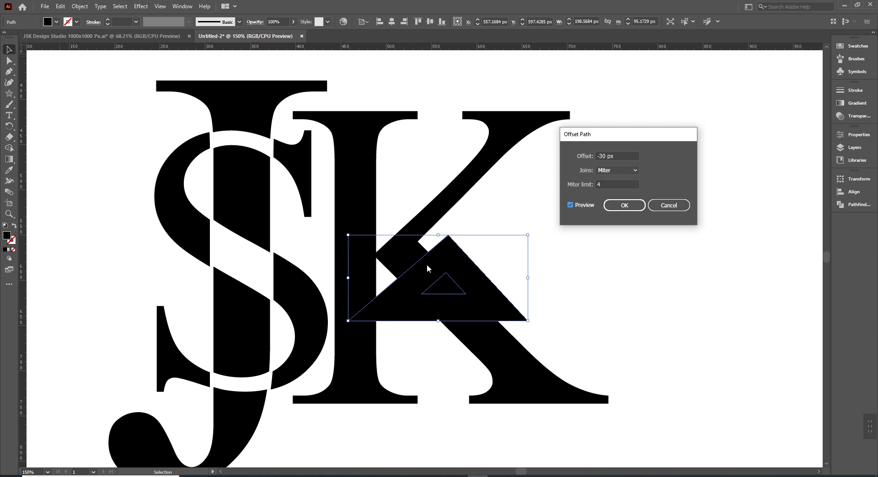
- Create an inward offset of the triangle at -10 px with mitered joins
left_click(601, 156)
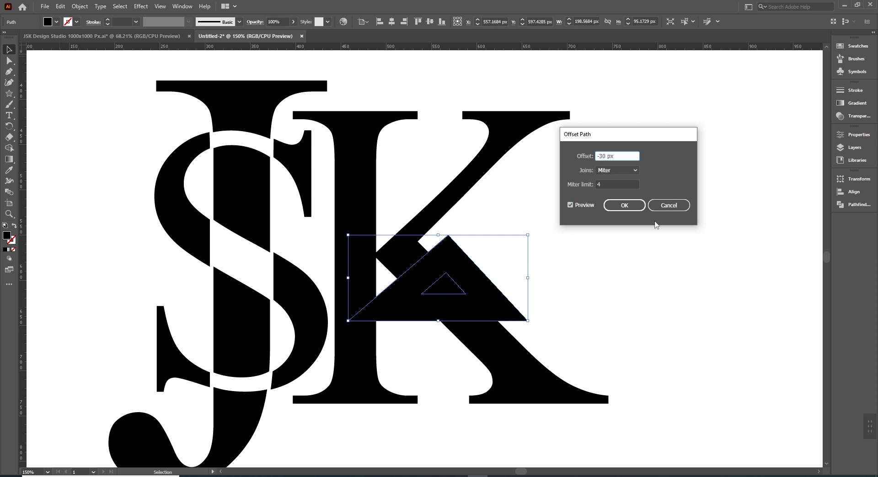
key("BackSpace")
type("1")
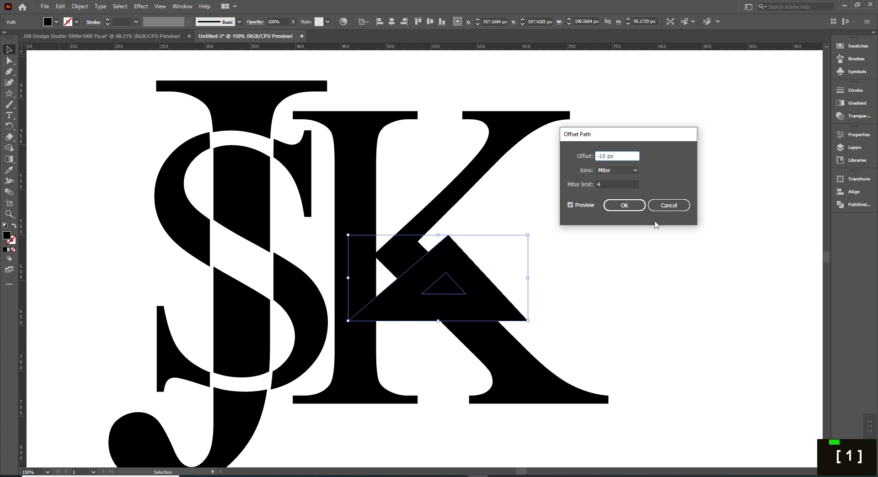
left_click(574, 205)
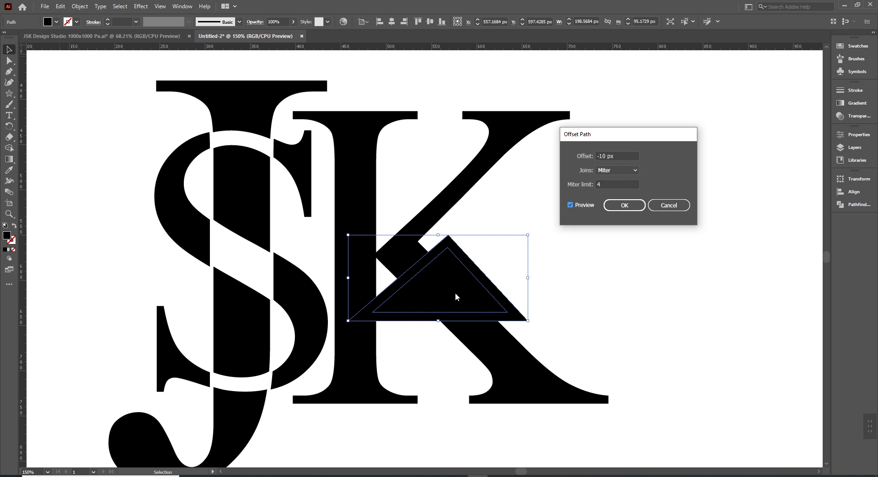
left_click(622, 207)
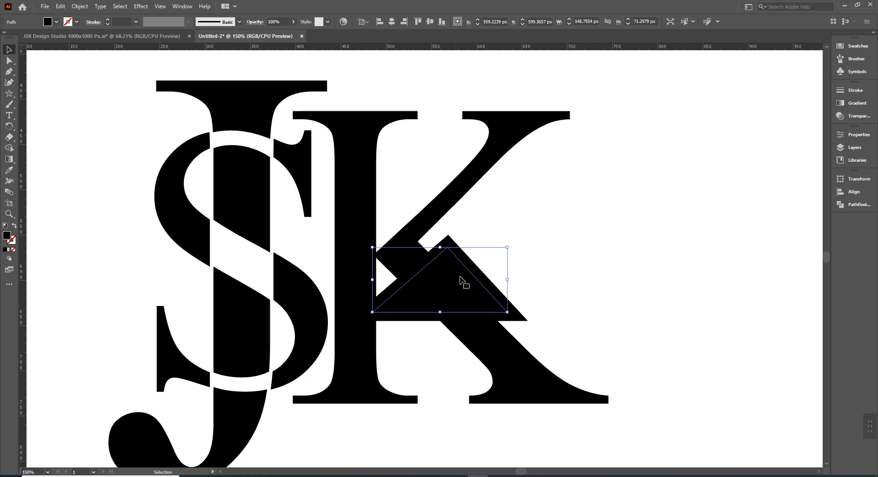
- Fill the inner offset triangle with green
left_click(57, 22)
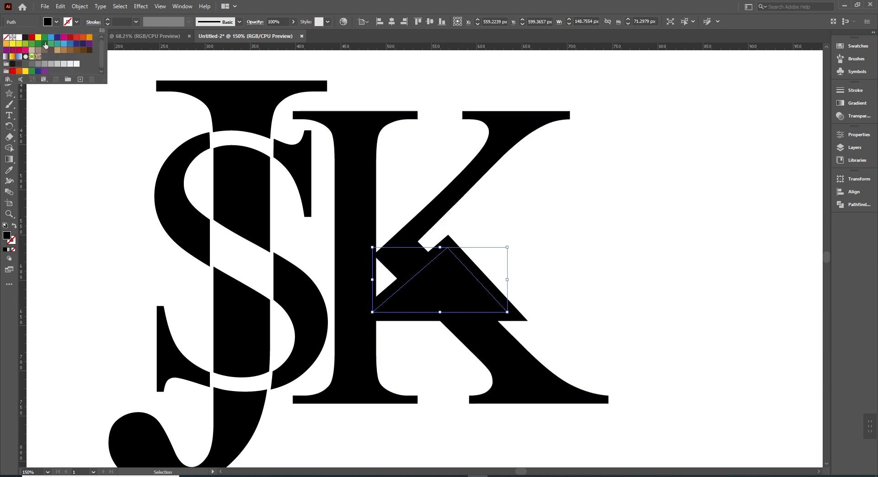
left_click(44, 37)
left_click(563, 307)
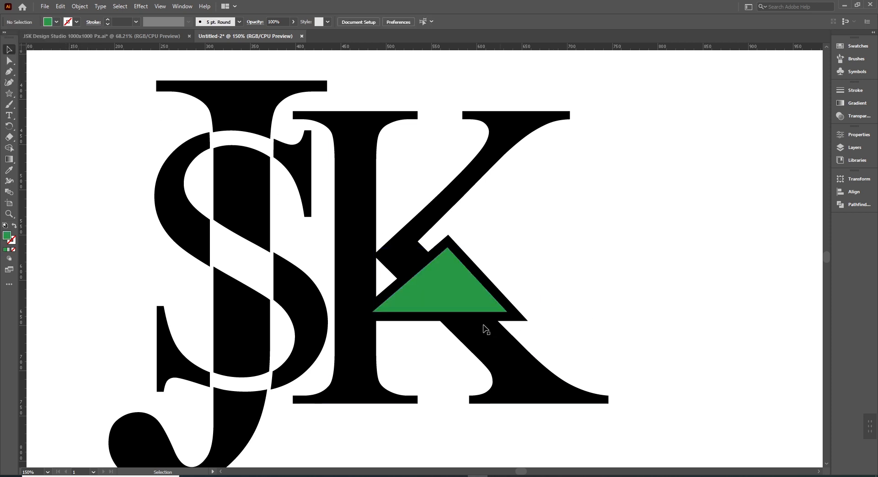
- Fill the larger outer triangle with dark blue
left_click(459, 298)
left_click(525, 318)
left_click(56, 21)
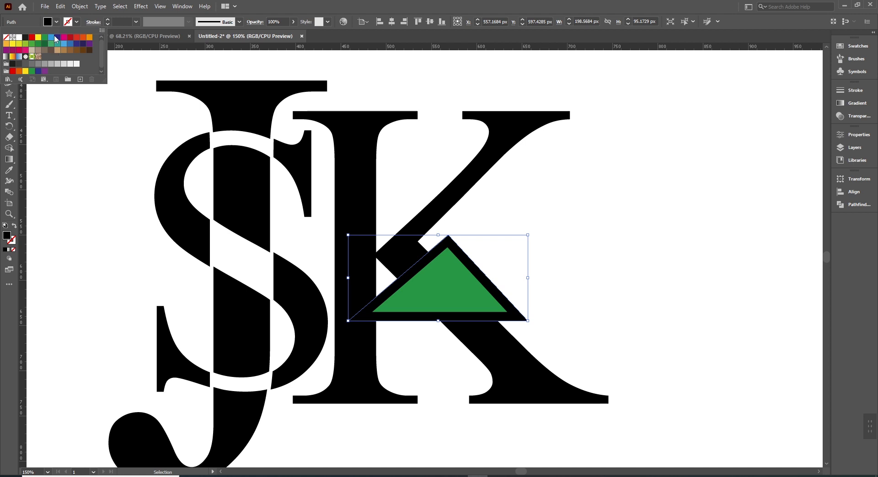
left_click(84, 57)
left_click(640, 314)
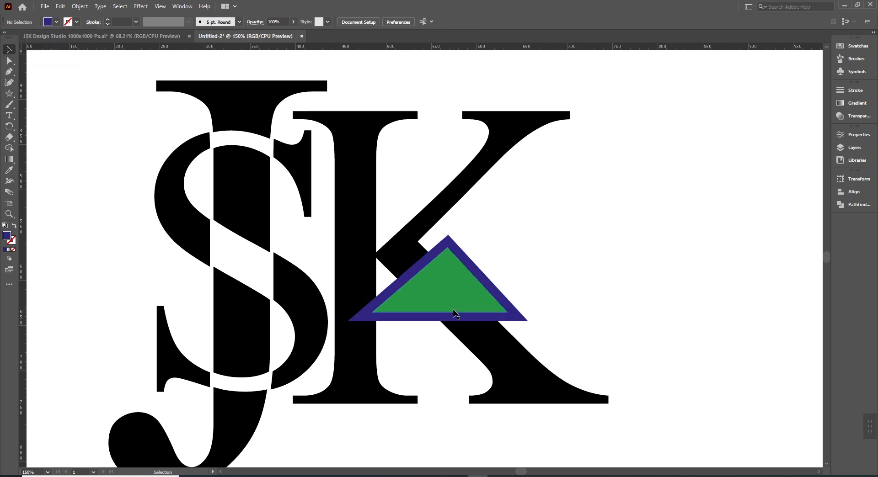
- Duplicate the blue outer triangle horizontally into the empty space beside the K
left_click(519, 321)
left_click(457, 288)
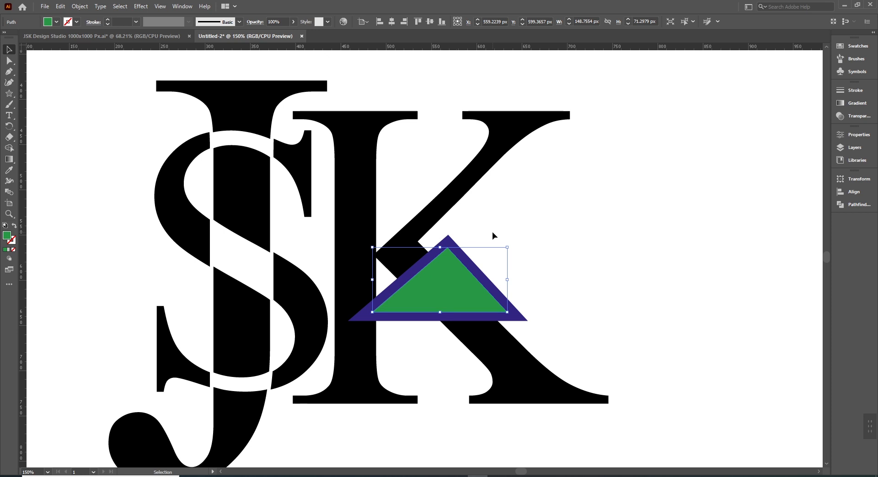
left_click(517, 327)
left_click(413, 319)
left_click_drag(413, 319, 638, 319)
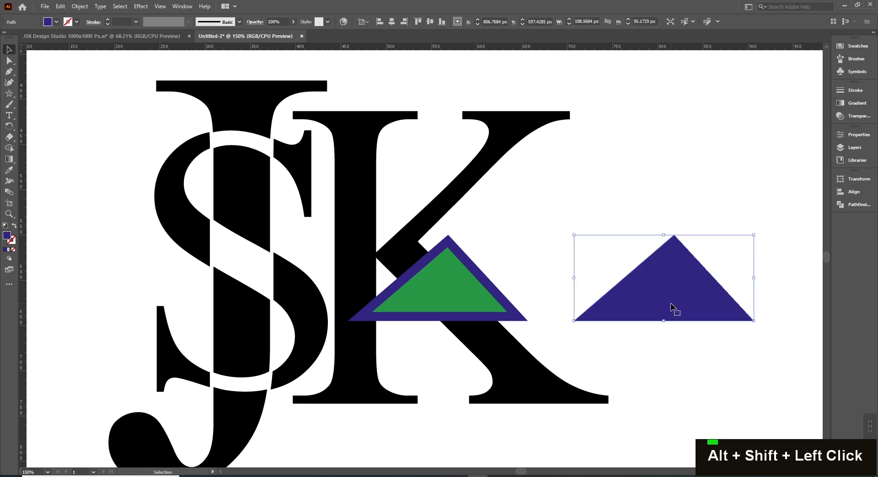
- Paste a copy of the duplicate in front, shrink it around its center to about 137 x 66 px and fill it red
key("ctrl+c")
key("ctrl+f")
left_click_drag(754, 235, 726, 244)
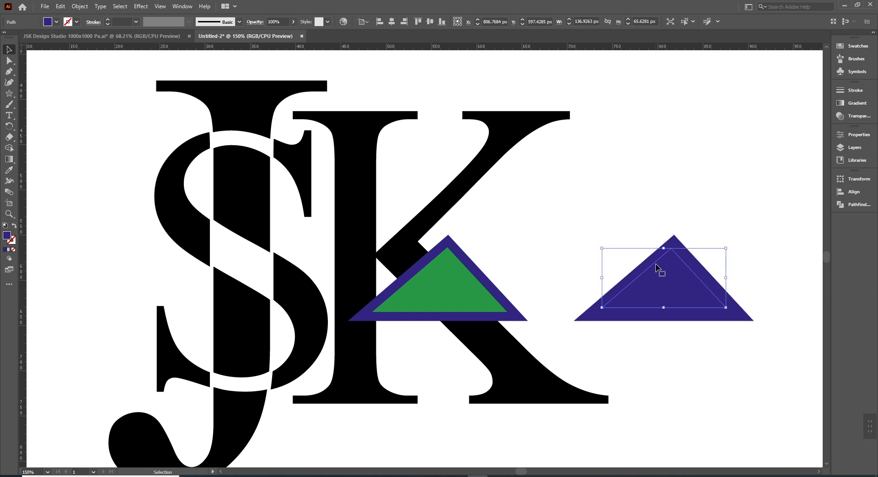
left_click(54, 22)
left_click(70, 37)
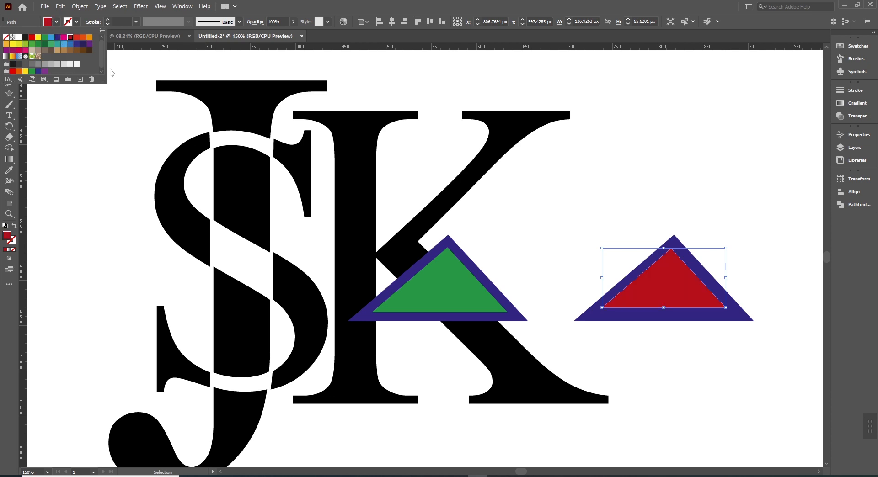
- Compare the margins of the scaled red triangle and the offset green triangle, and check where the Offset Path command is found
left_click(643, 350)
left_click(642, 347)
left_click(646, 298)
left_click(478, 303)
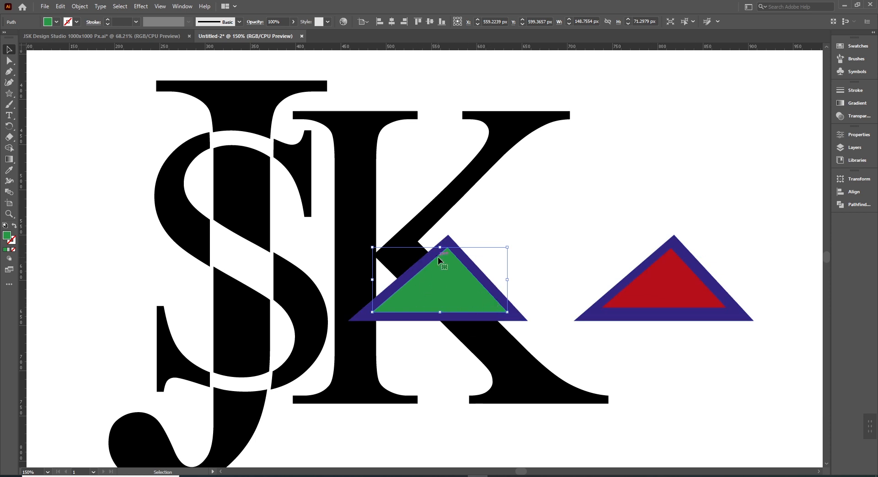
left_click(80, 6)
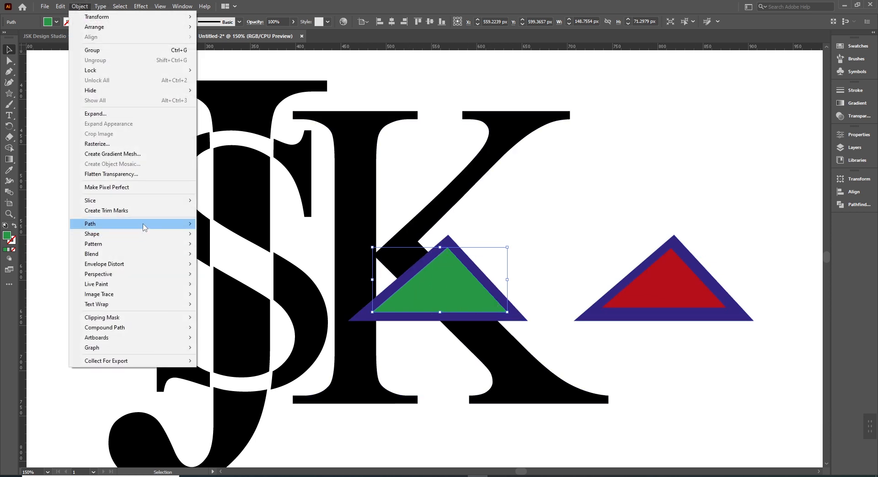
mouse_move(144, 225)
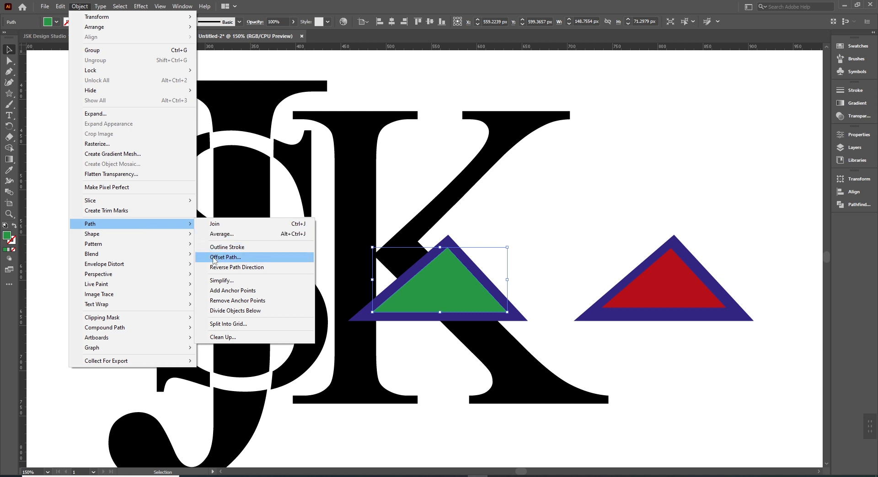
left_click(479, 3)
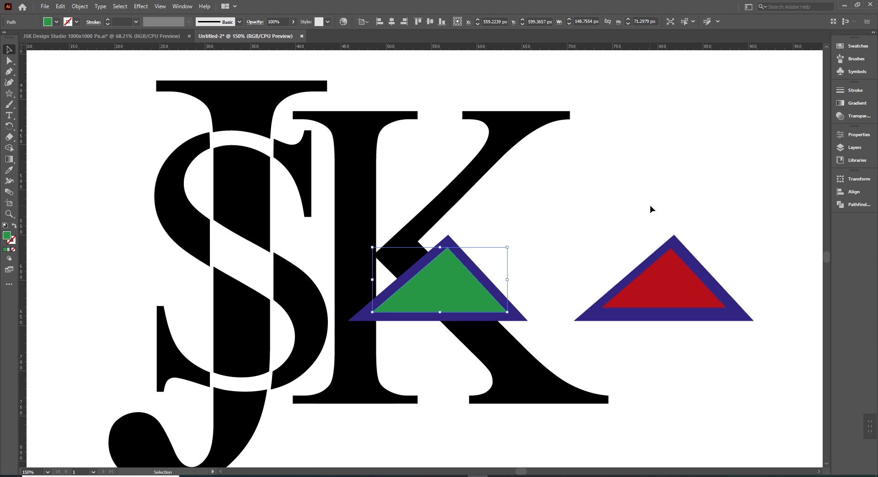
- Delete the red and blue comparison triangles beside the K
left_click_drag(644, 182, 717, 336)
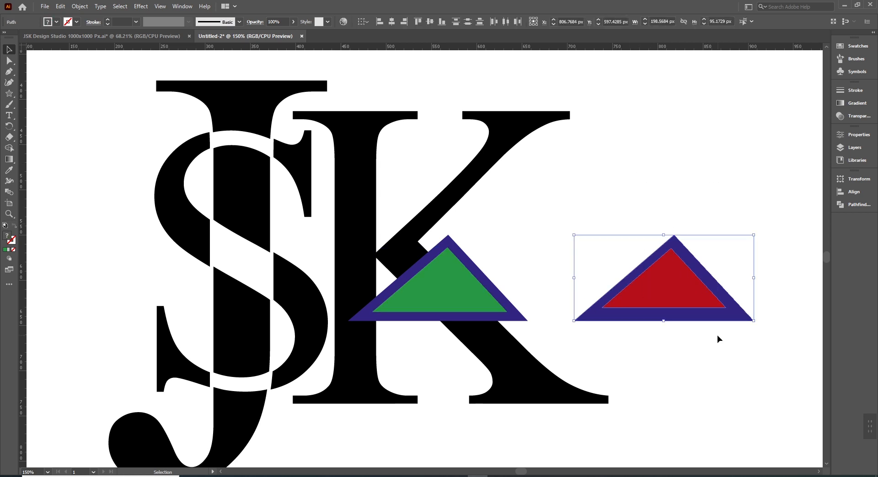
key("Delete")
- Select the green and blue triangles over the K together and show the Pathfinder options
left_click(435, 270)
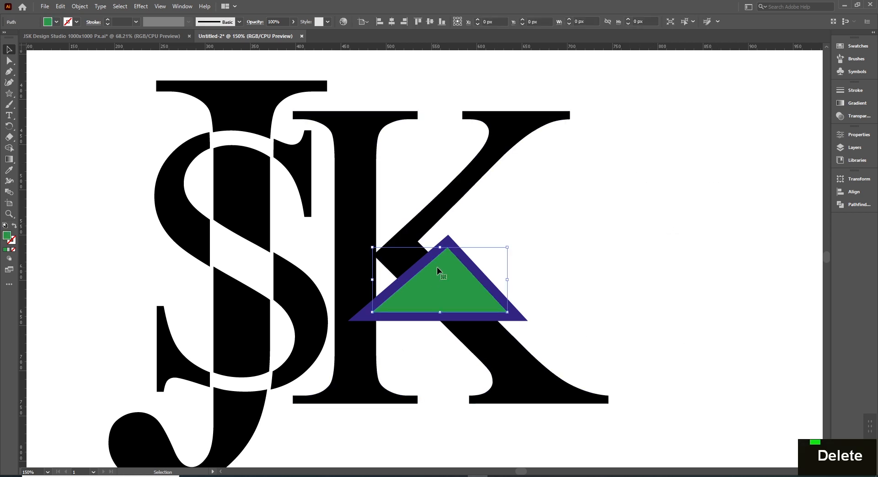
left_click(518, 318, "shift")
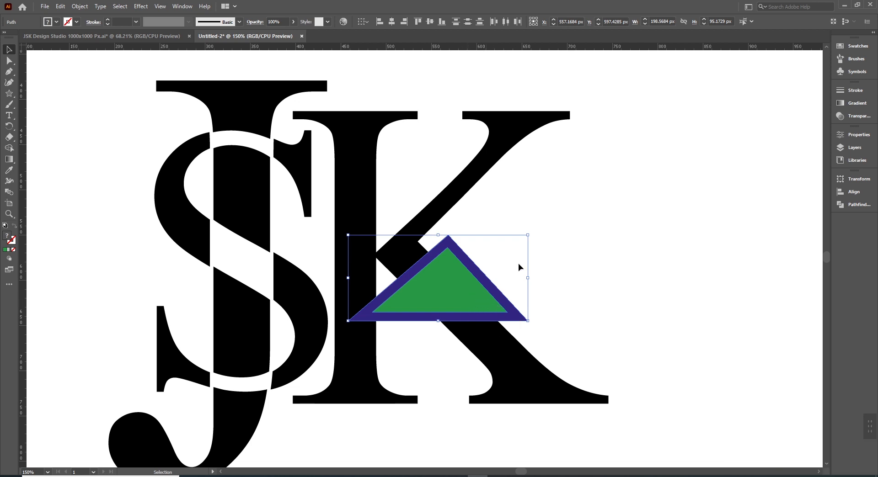
left_click(848, 204)
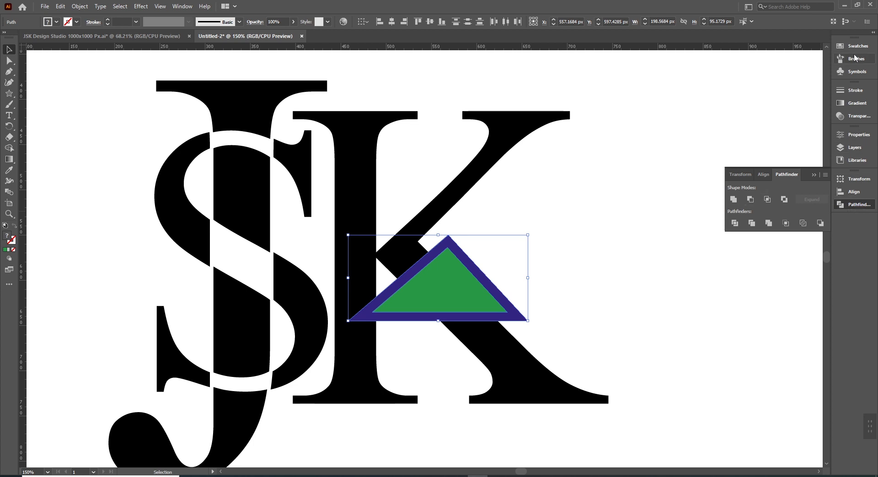
left_click(850, 205)
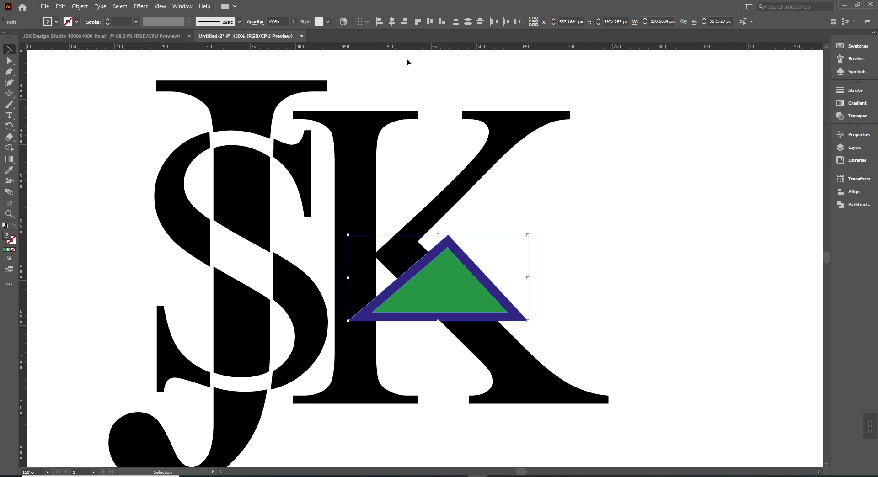
left_click(186, 8)
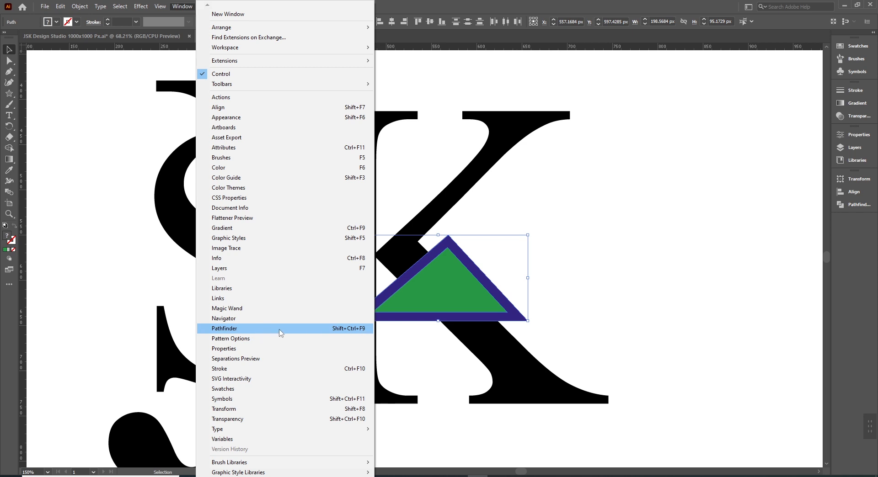
left_click(223, 332)
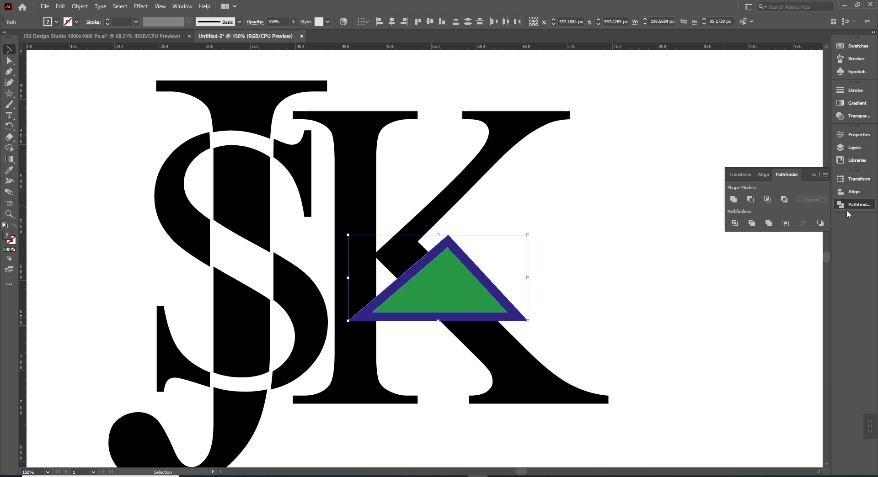
- Remove Pathfinder from the docked panel group and check the remaining Align and Transform options
right_click(783, 176)
left_click(787, 174)
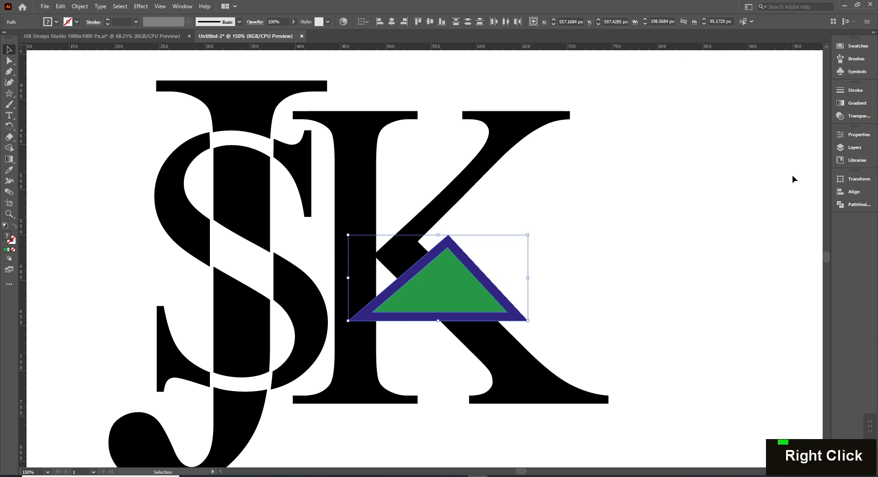
left_click(849, 203)
right_click(784, 174)
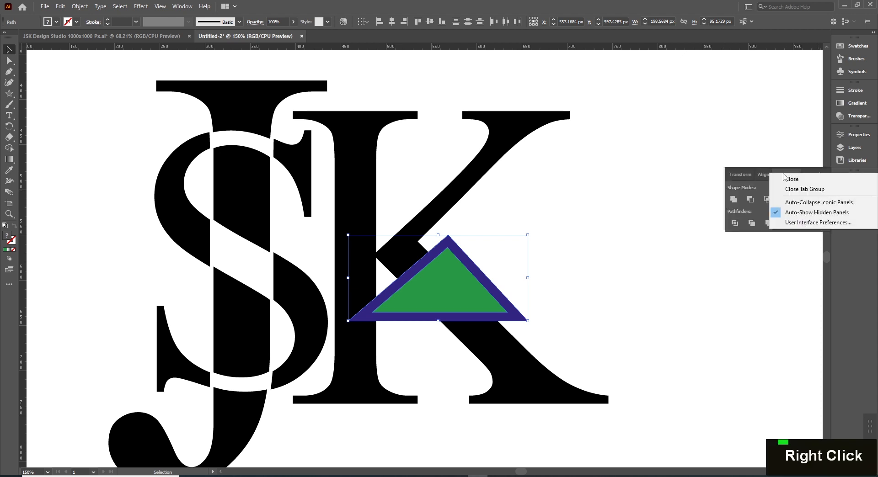
left_click(808, 180)
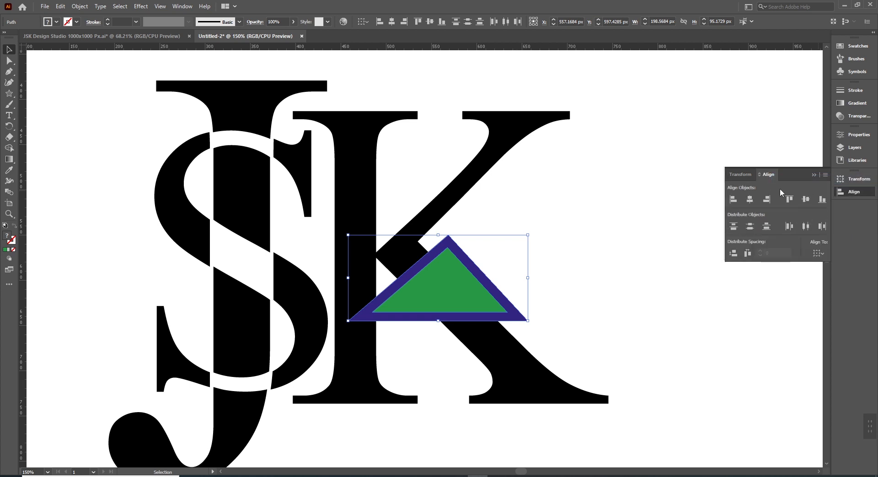
left_click(844, 192)
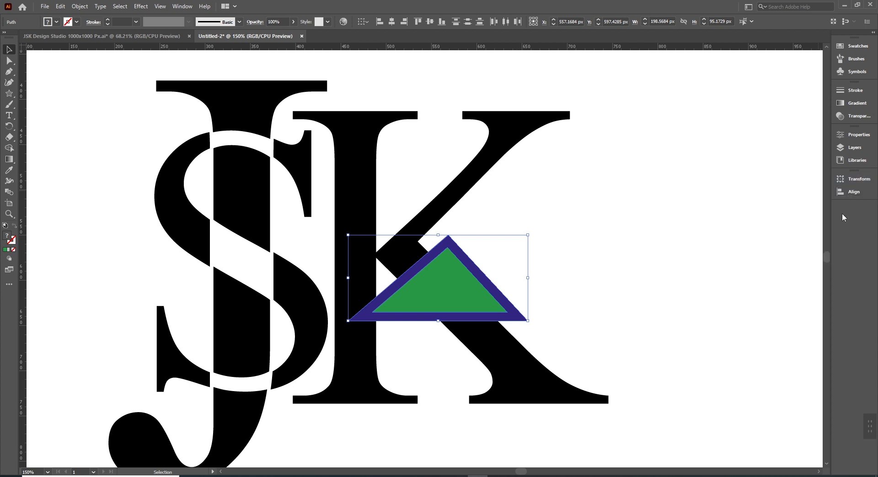
left_click(854, 179)
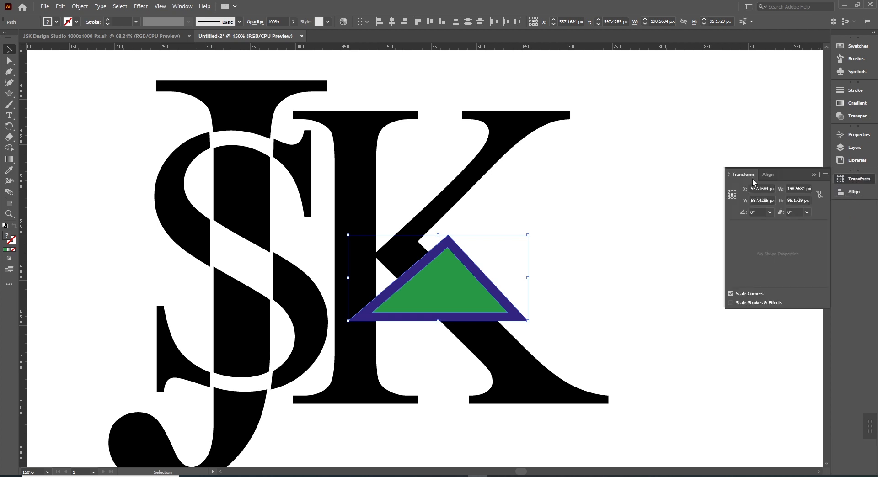
left_click(848, 193)
left_click(850, 193)
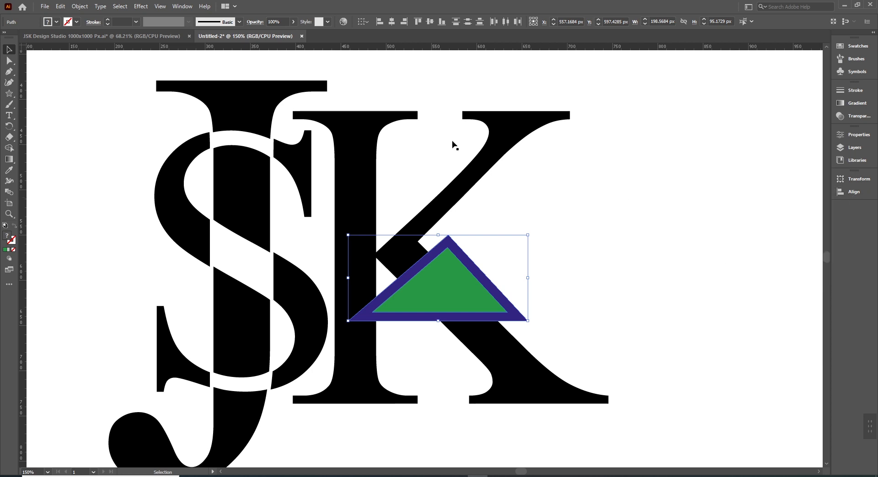
- Subtract the green triangle from the blue one with Pathfinder's Minus Front, leaving a triangular frame
left_click(182, 7)
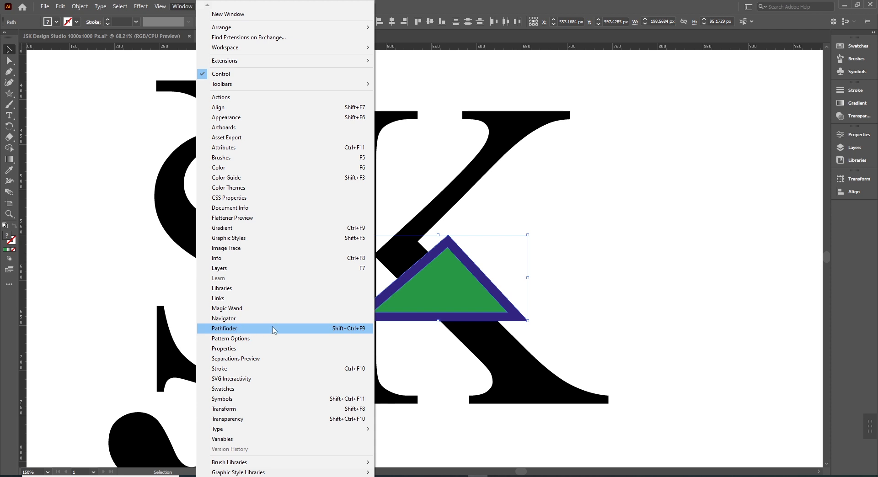
left_click(246, 329)
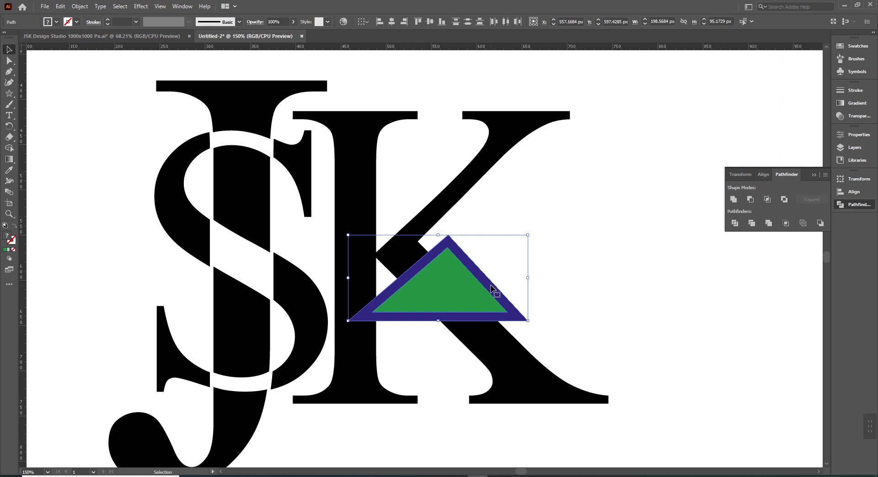
left_click(750, 203)
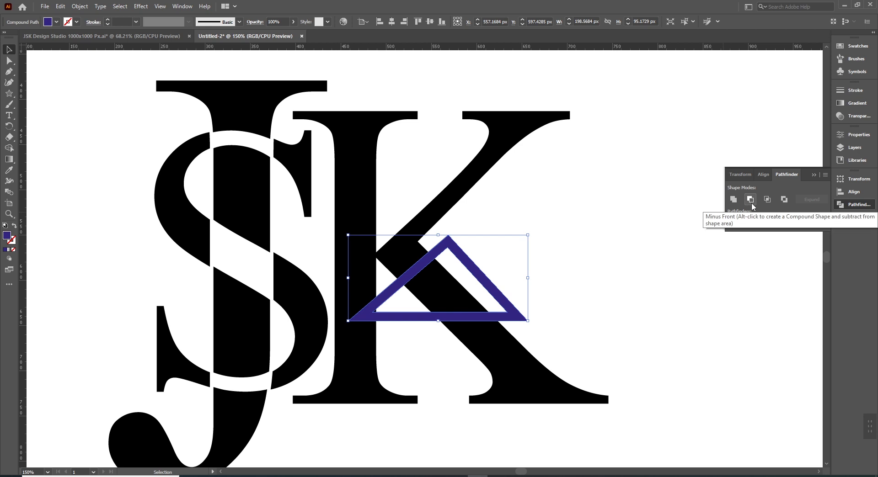
left_click(536, 315)
left_click(518, 317)
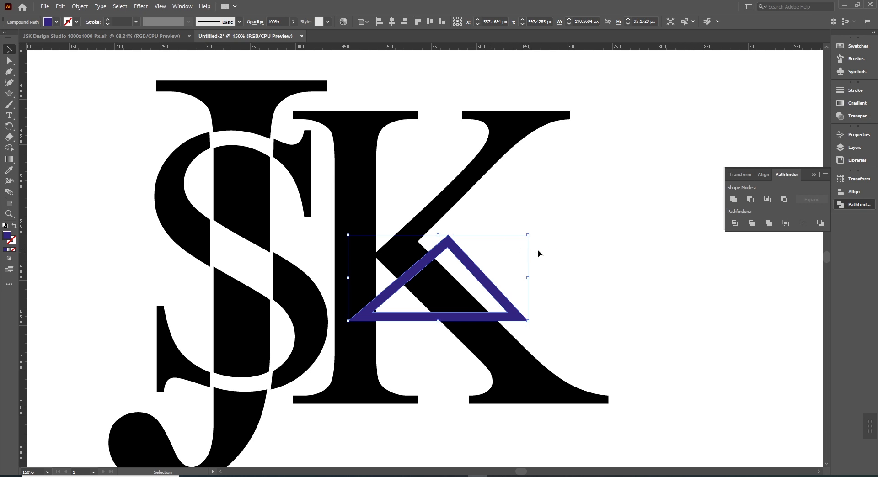
left_click(619, 280)
left_click(509, 318)
left_click(529, 370, "shift")
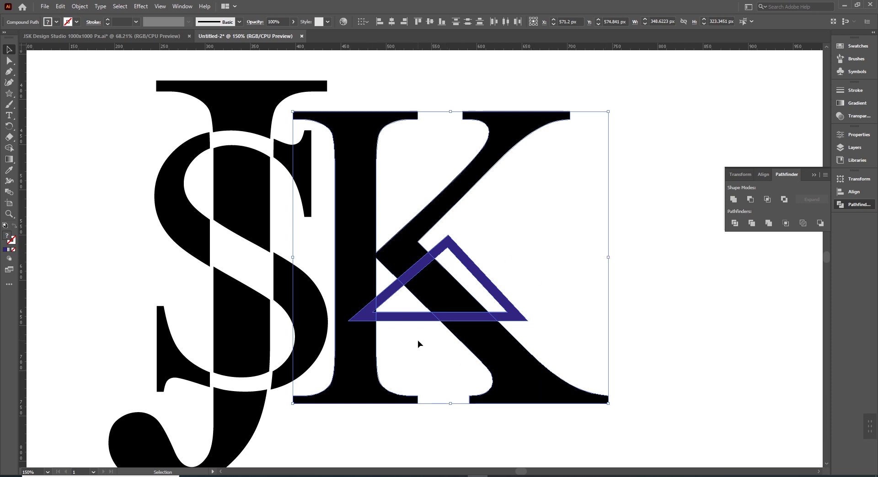
left_click(666, 357)
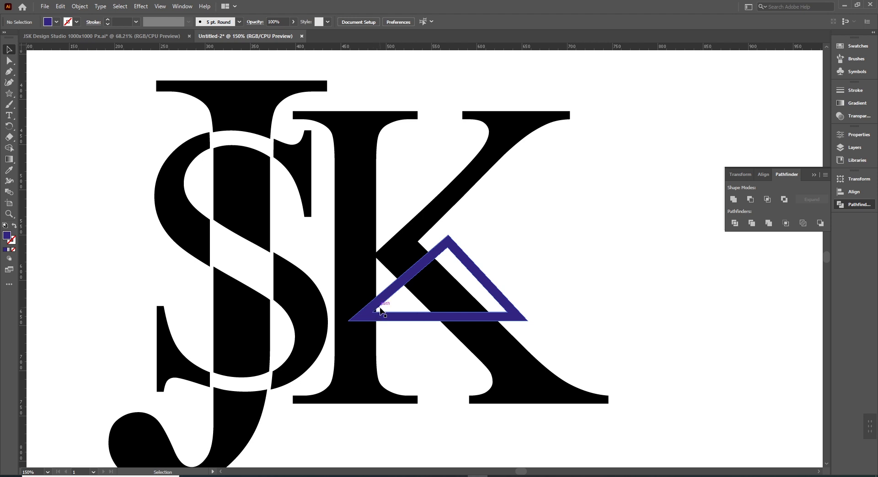
- Nudge the triangular frame about 9 px to the left over the K's stem and leg
left_click_drag(523, 320, 519, 319)
key("Left")
key("Left")
key("Left")
key("Left")
key("Left")
key("Left")
key("Left")
key("Left")
key("Left")
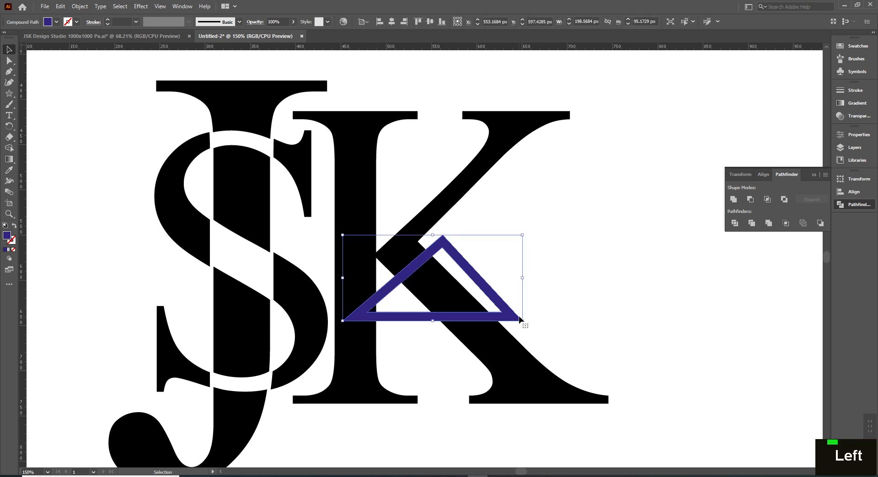
key("Right")
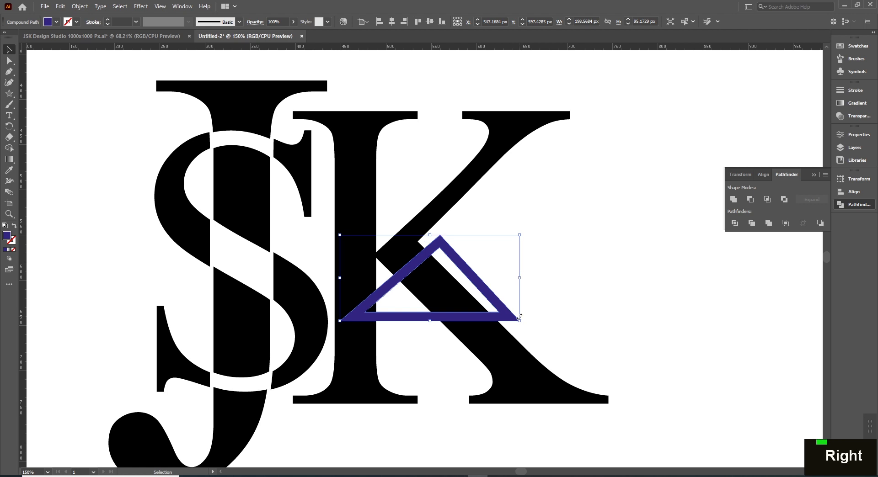
left_click(599, 329)
- Remove the areas where the triangular frame overlaps the K's leg and stem with the Shape Builder tool
left_click(513, 316)
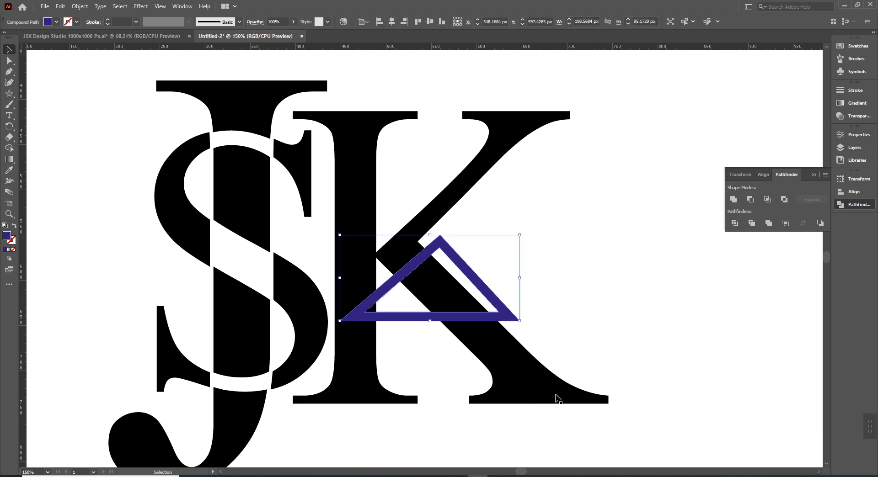
left_click(538, 394, "shift")
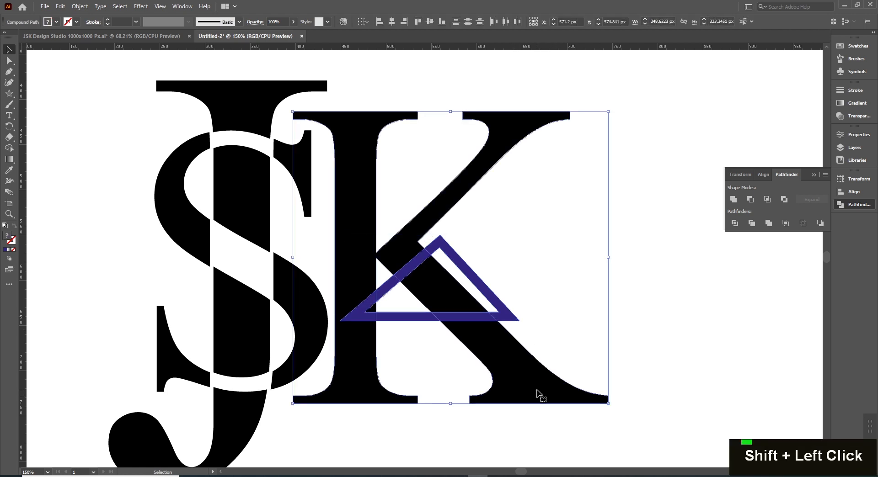
key("shift+m")
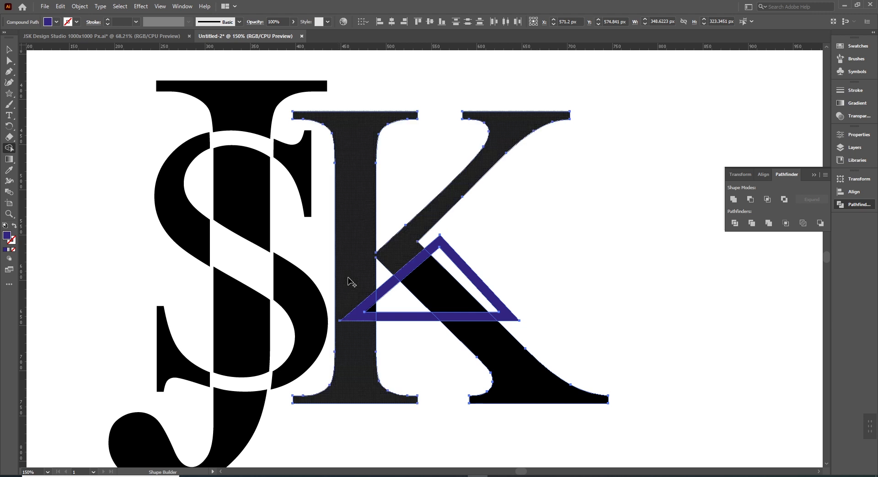
left_click(414, 269, "alt")
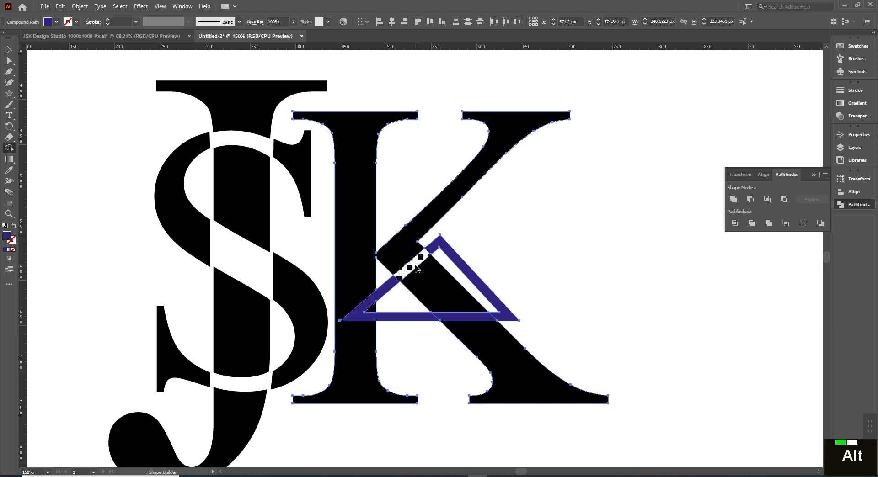
left_click(478, 322, "alt")
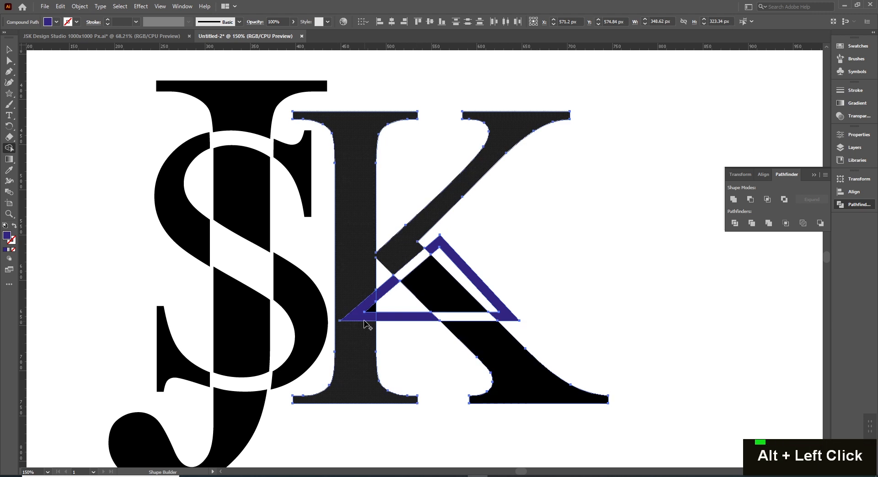
left_click(359, 316, "alt")
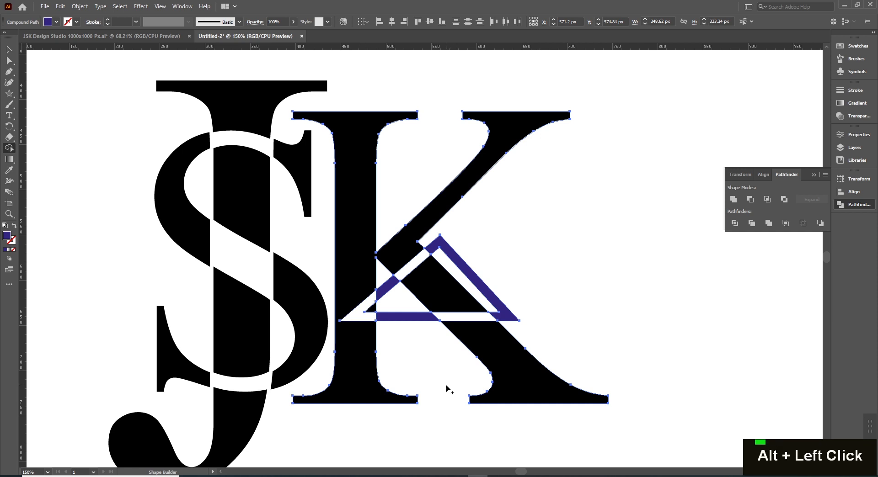
key("v")
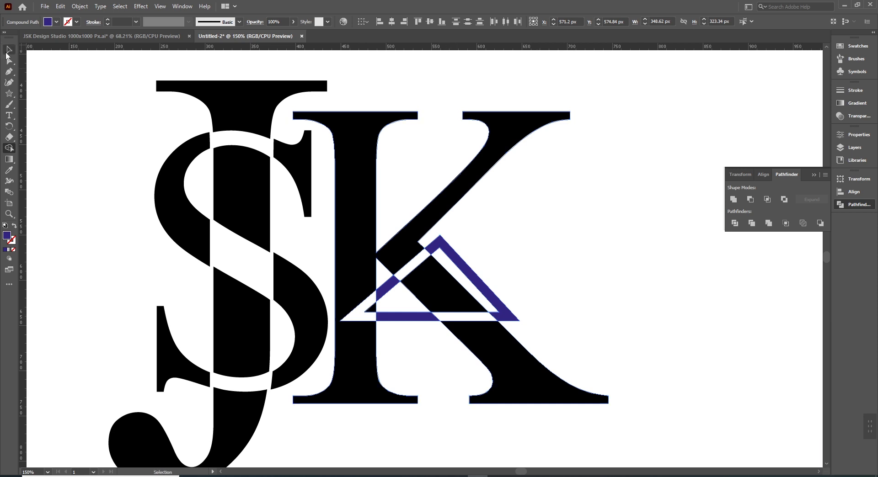
- Delete the leftover blue pieces of the triangular frame around the K
left_click(610, 333)
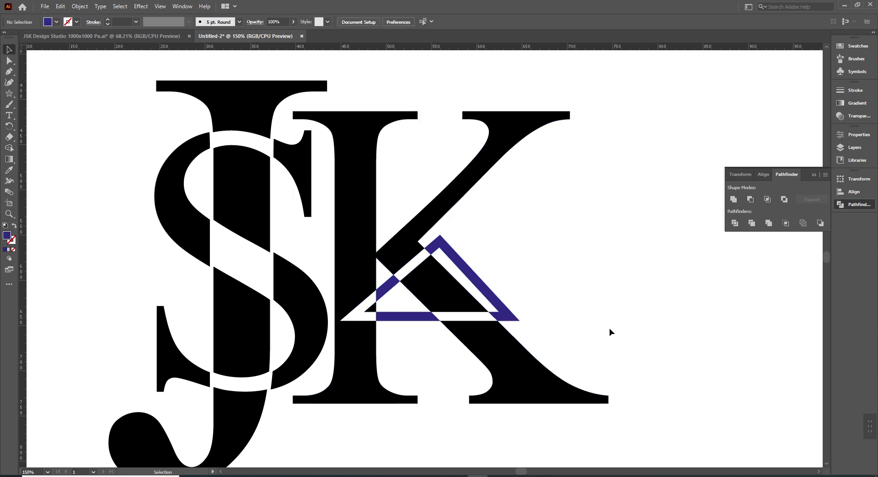
left_click(496, 303)
key("Delete")
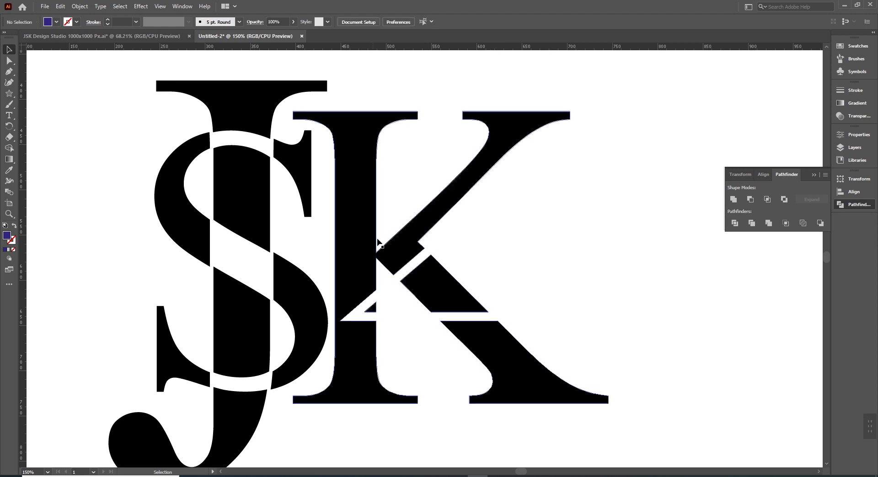
- Examine the cut K and the interlocked JSK lettermark as a whole on the artboard
key("ctrl+alt+space")
left_click(413, 267, "ctrl+alt")
left_click(412, 267, "ctrl+alt")
left_click_drag(543, 278, 465, 317)
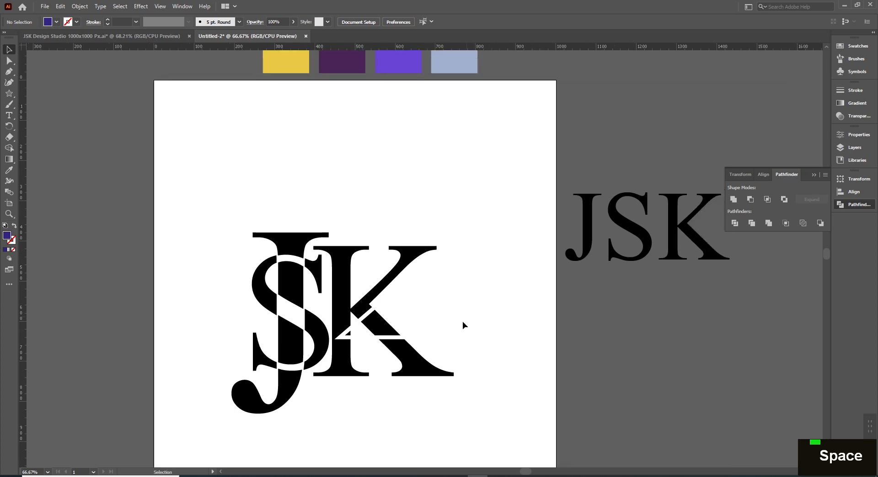
left_click_drag(444, 336, 446, 324)
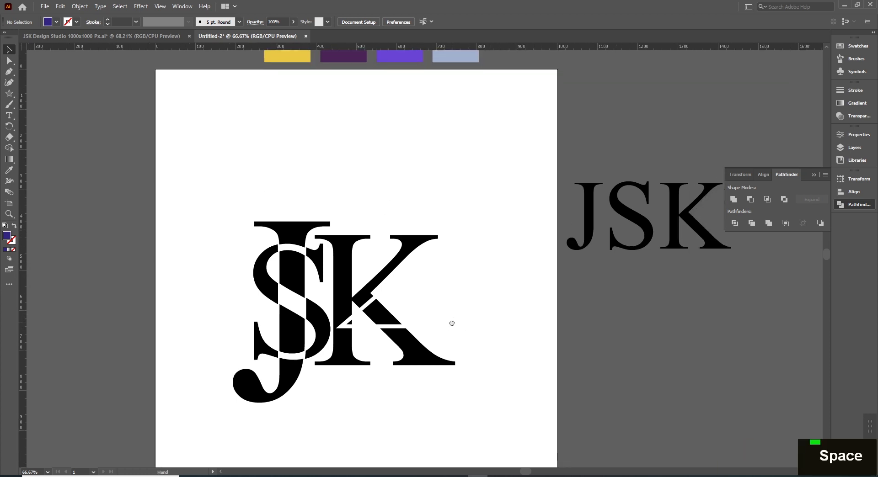
left_click_drag(401, 253, 402, 275)
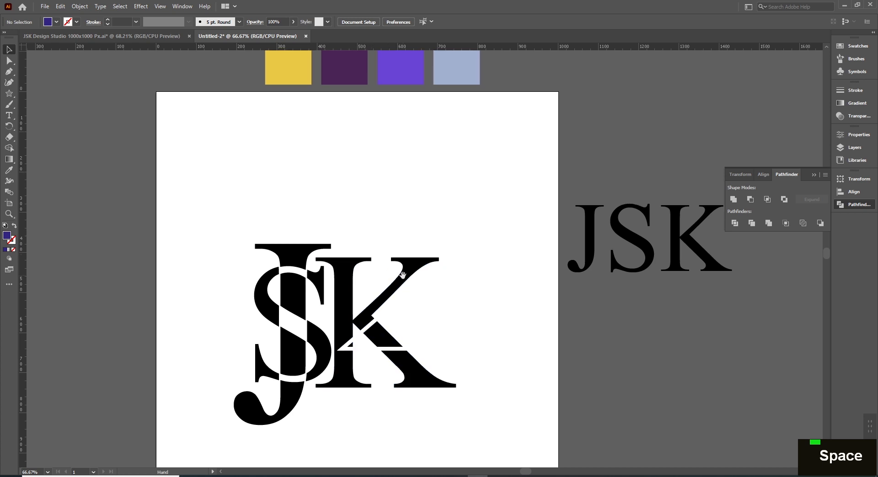
left_click(374, 323, "ctrl")
left_click_drag(386, 319, 333, 315)
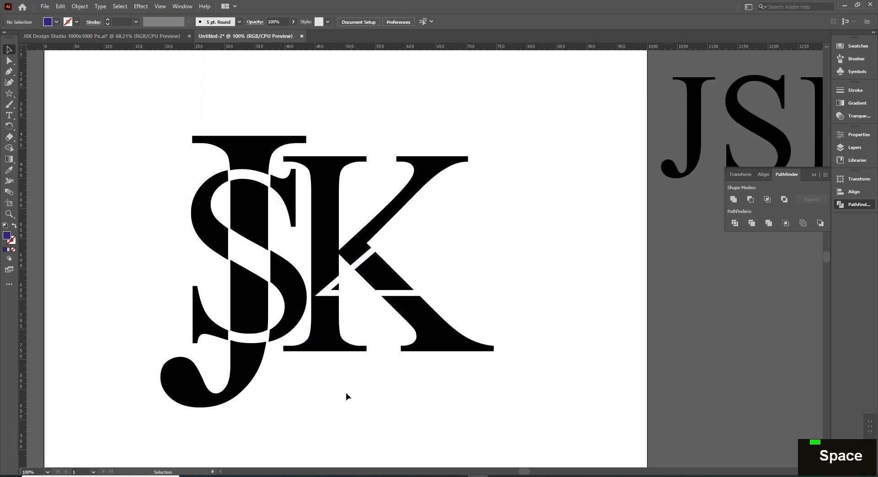
- Add the text "Design Studio" in Times New Roman below the K
key("t")
left_click(314, 375)
type("De")
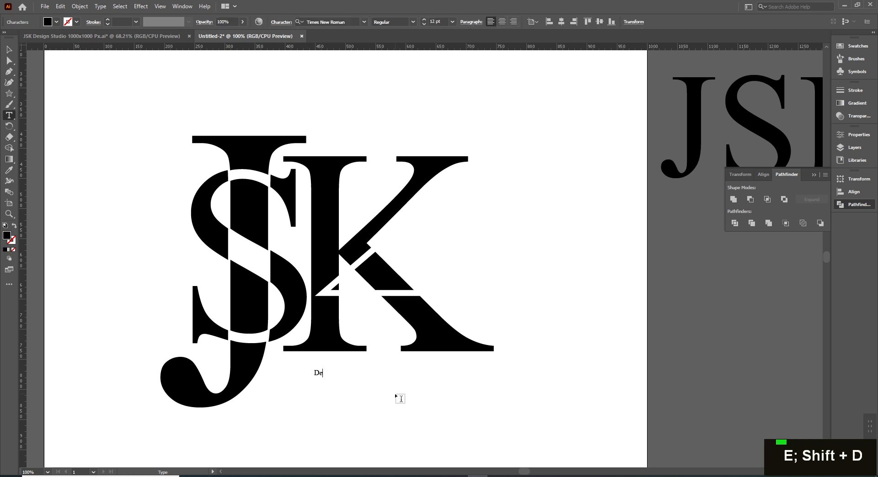
type("sign Studio")
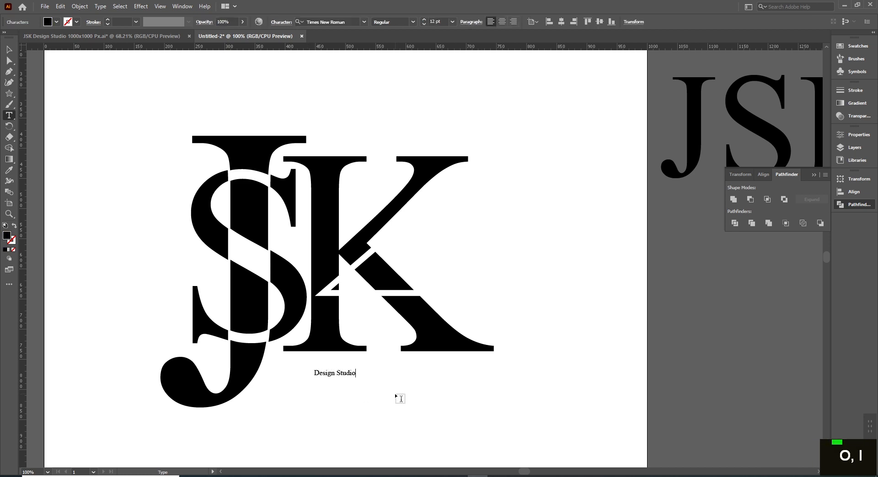
key("Escape")
left_click(383, 400)
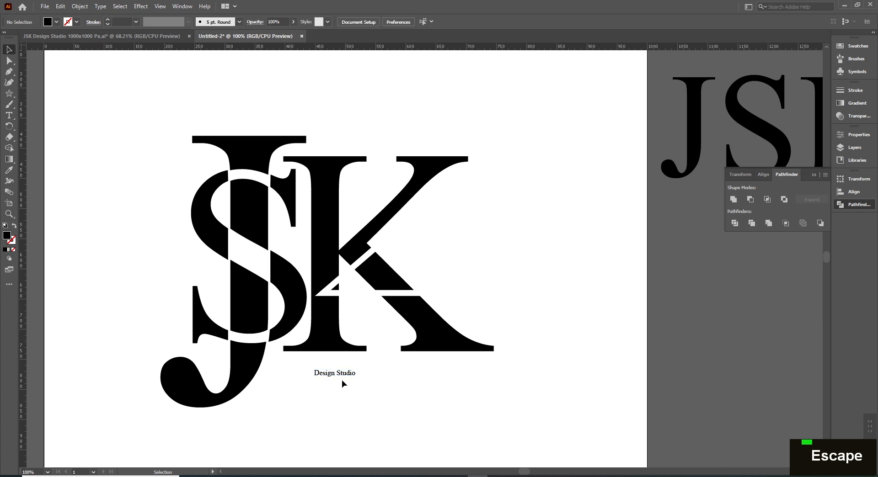
- Enlarge the Design Studio text to about 57 pt and position it beneath the K, beside the J's hook
left_click(340, 376)
left_click_drag(356, 378, 433, 402)
left_click(289, 433)
left_click_drag(308, 377, 351, 386)
- Convert the Design Studio text to outlines and select the resulting group
right_click(393, 378)
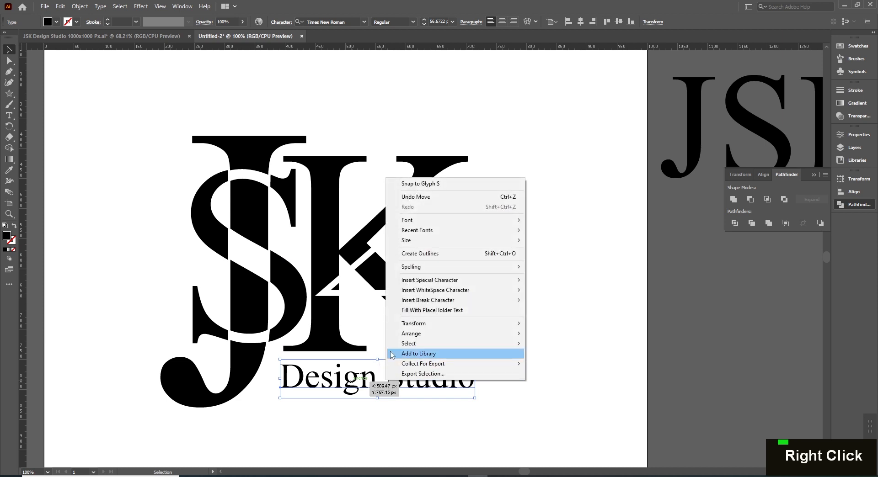
left_click(424, 255)
left_click(564, 362)
left_click(415, 386)
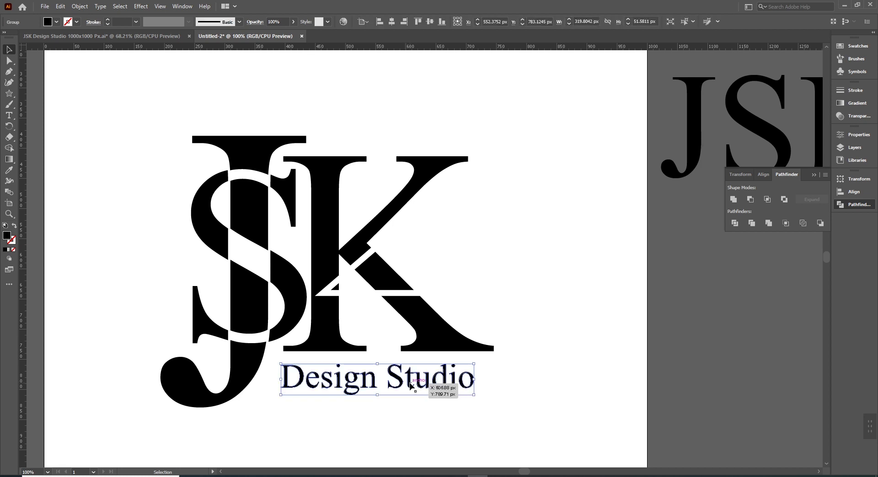
- Try to edit the outlined Design Studio lettering by entering random characters over it, and delete that test text
key("t")
left_click(422, 386)
type("aadsafagasdsd")
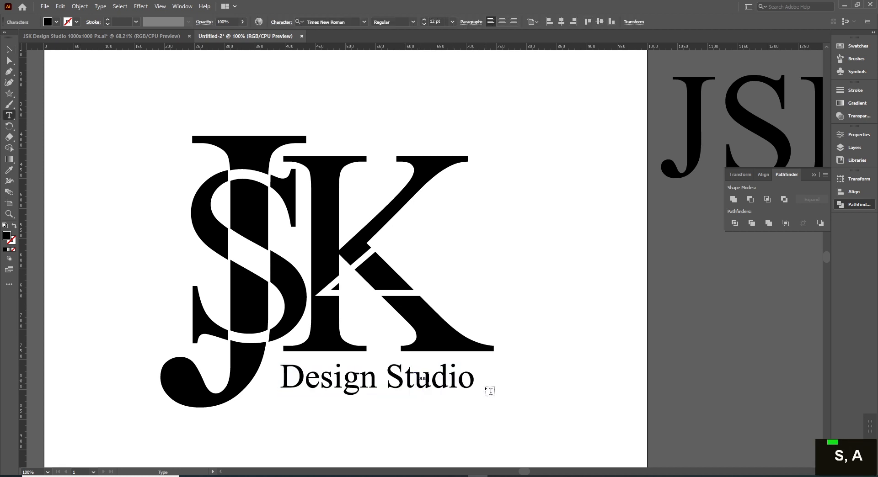
type("sadfsafsfsadfsf")
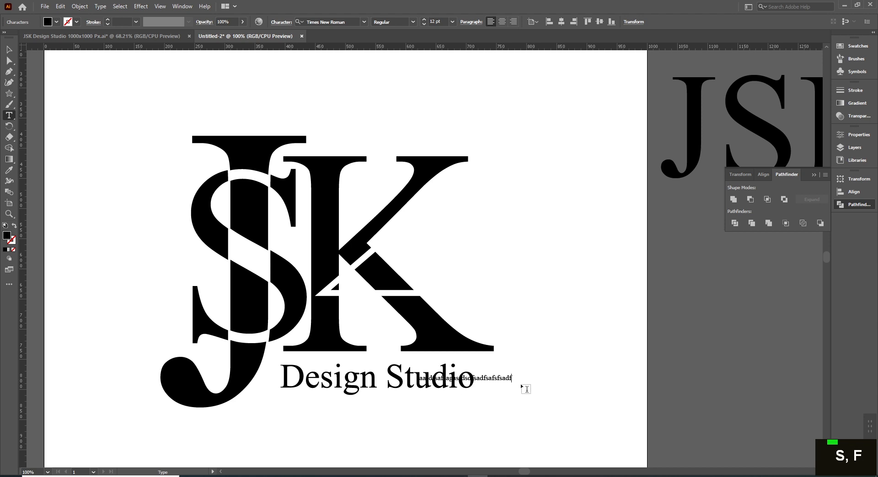
key("Escape")
key("Delete")
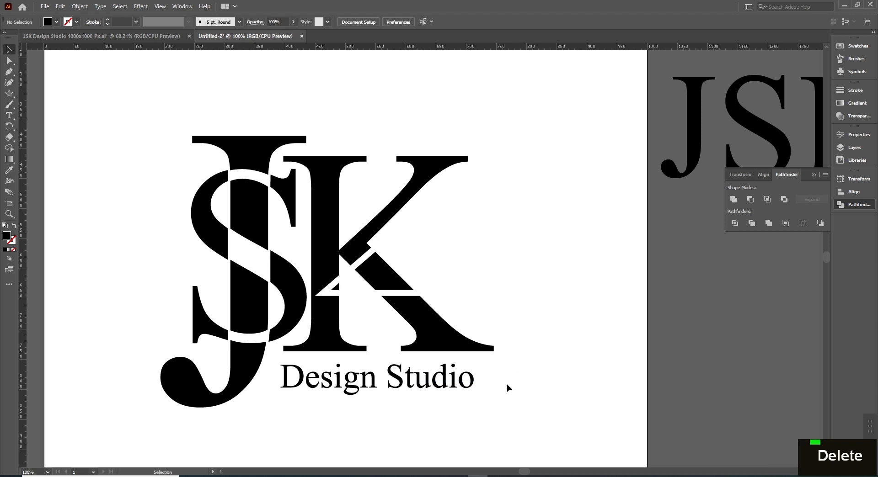
- Undo the test text and the outline conversion of the Design Studio lettering
left_click(416, 385)
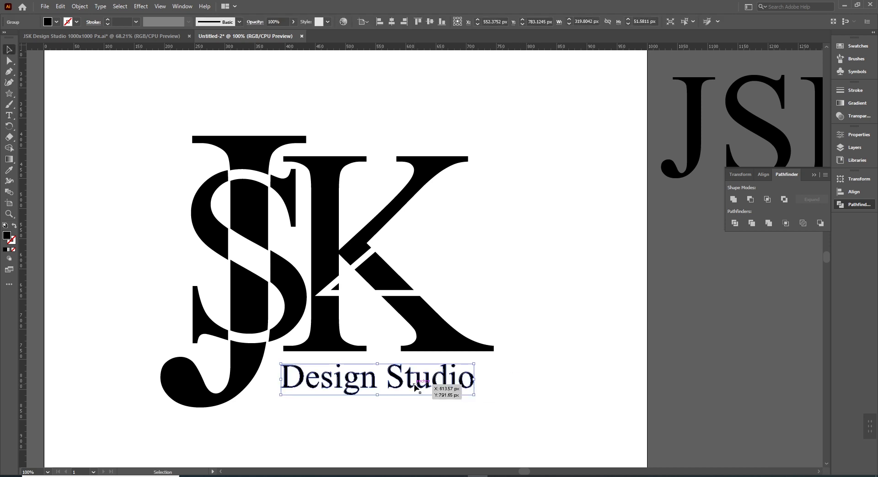
key("ctrl+z")
key("ctrl+z")
key("ctrl+z")
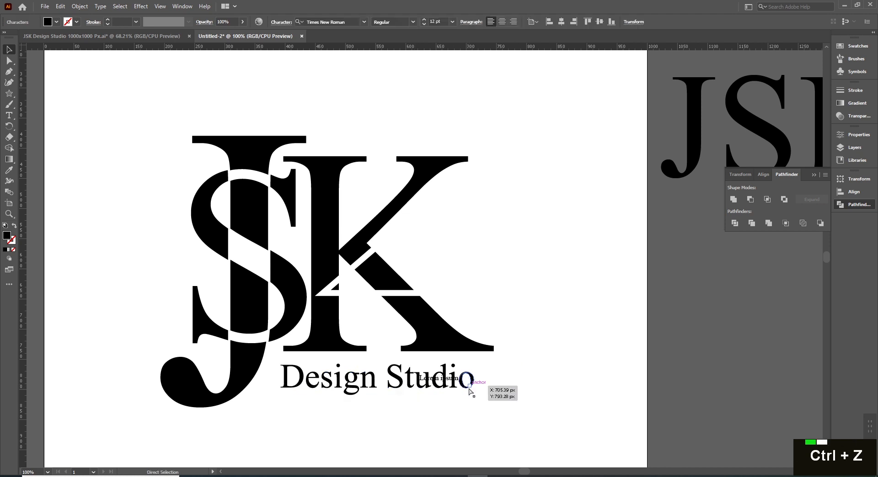
key("ctrl+z")
left_click(512, 394)
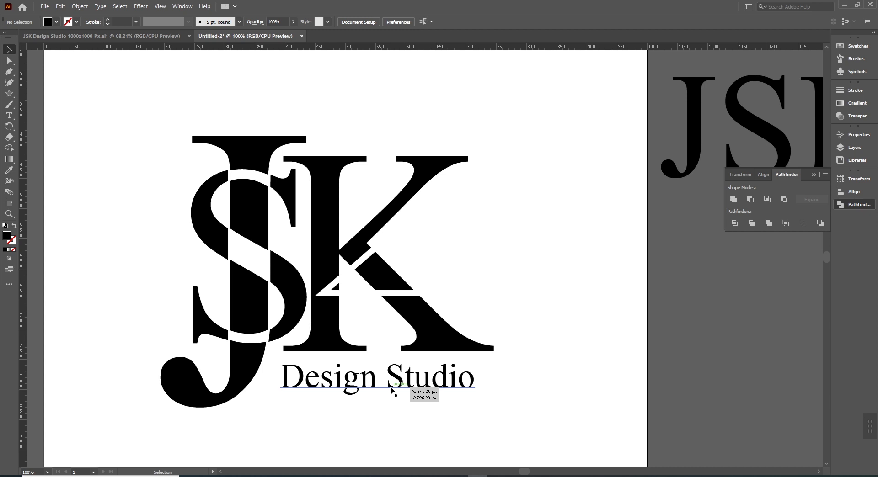
- Convert the Design Studio text beneath the K to outlines
right_click(391, 387)
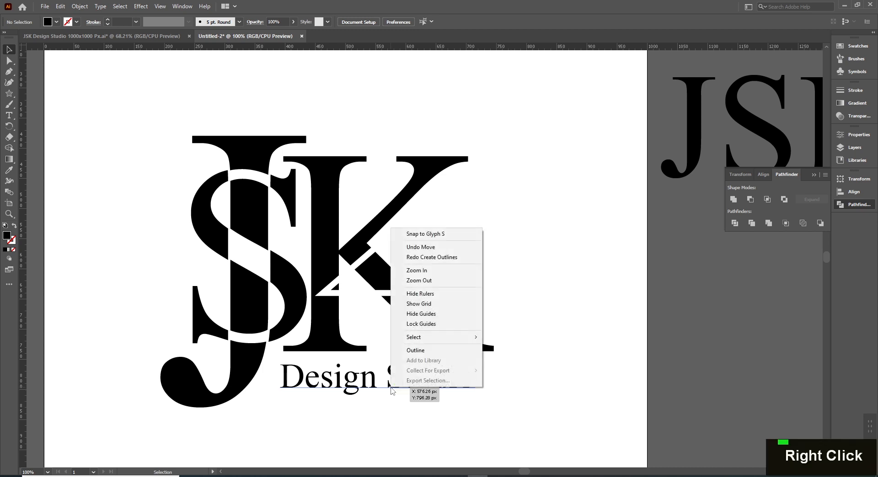
left_click(595, 389)
left_click(402, 387)
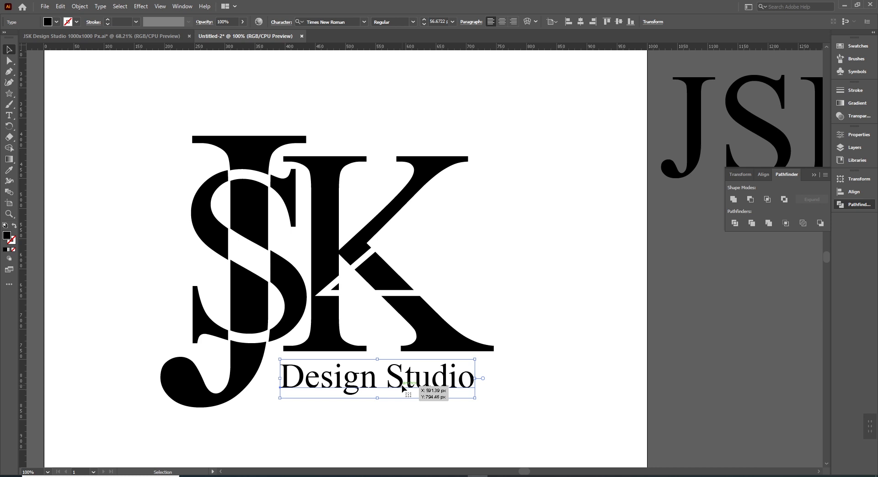
right_click(435, 378)
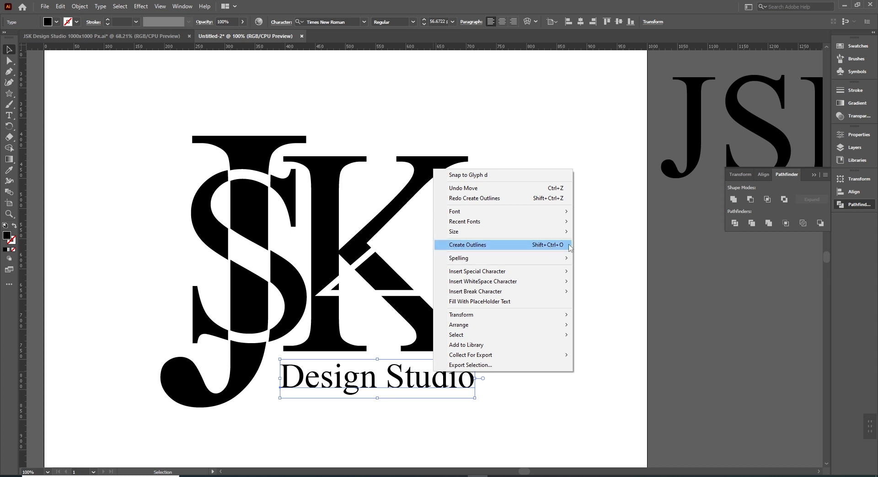
left_click(554, 247)
left_click(592, 392)
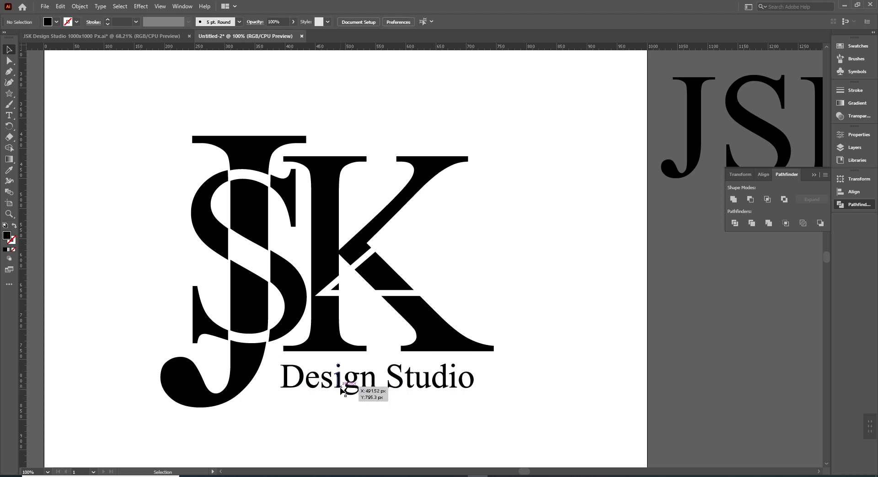
- Enlarge the outlined Design Studio lettering proportionally until its end lines up with the tip of the K's foot
left_click(314, 378)
left_click_drag(475, 364, 497, 354)
left_click(556, 385)
left_click(422, 368)
left_click(422, 262, "ctrl+alt")
left_click_drag(422, 261, 421, 299)
left_click(483, 285)
left_click(432, 303, "ctrl")
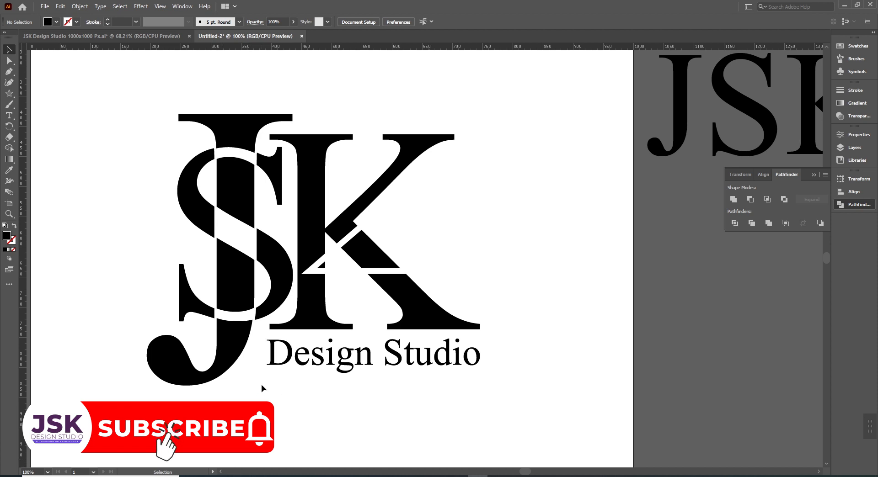
- Draw a horizontal line about 353 px long beneath the Design Studio lettering and give it a 3 pt black stroke
key("backslash")
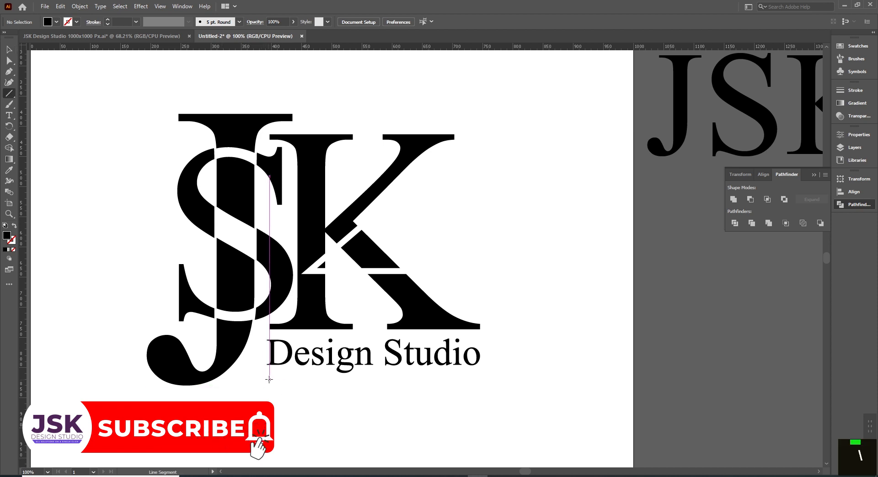
mouse_move(267, 377)
left_mouse_down()
mouse_move(507, 379)
mouse_move(480, 378)
left_mouse_up()
key("v")
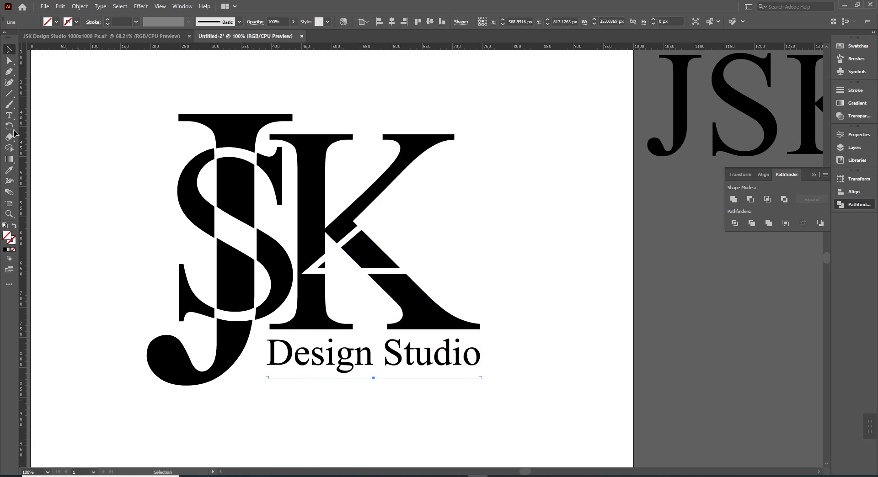
left_click(107, 20)
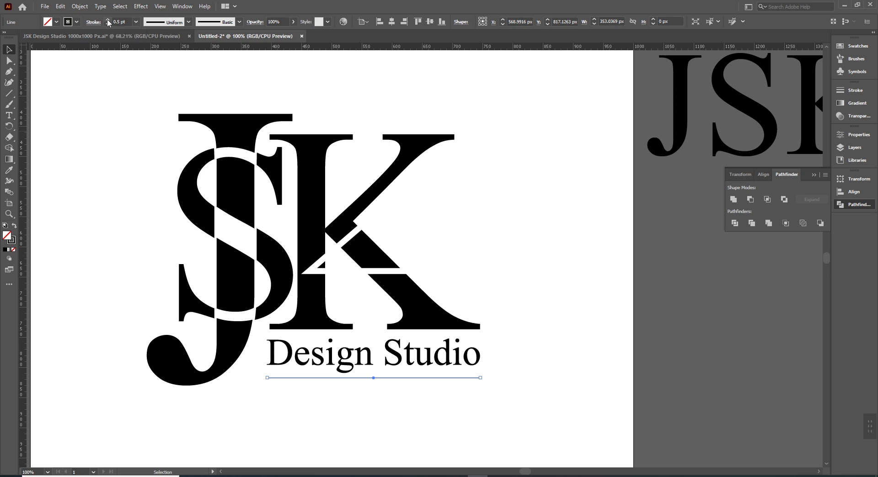
left_click(107, 20)
left_click(108, 20)
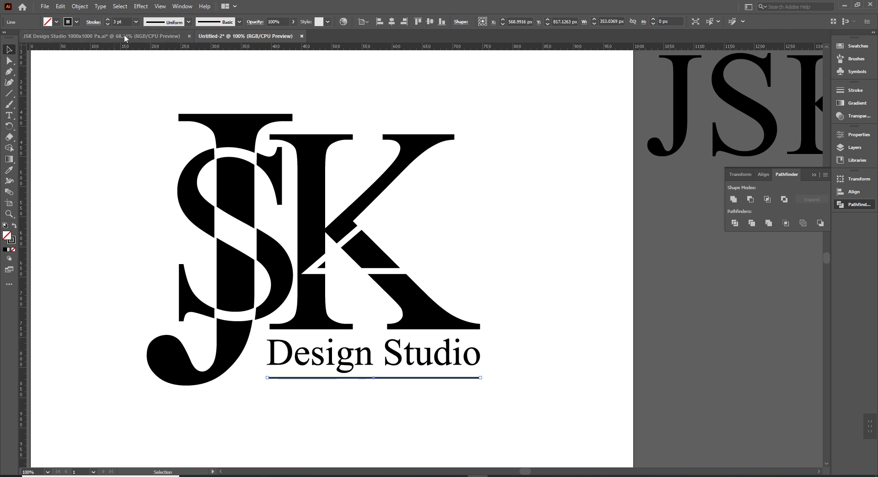
- Try the elliptical width profile, thick in the middle and pointed at both ends, on the underline
left_click(188, 23)
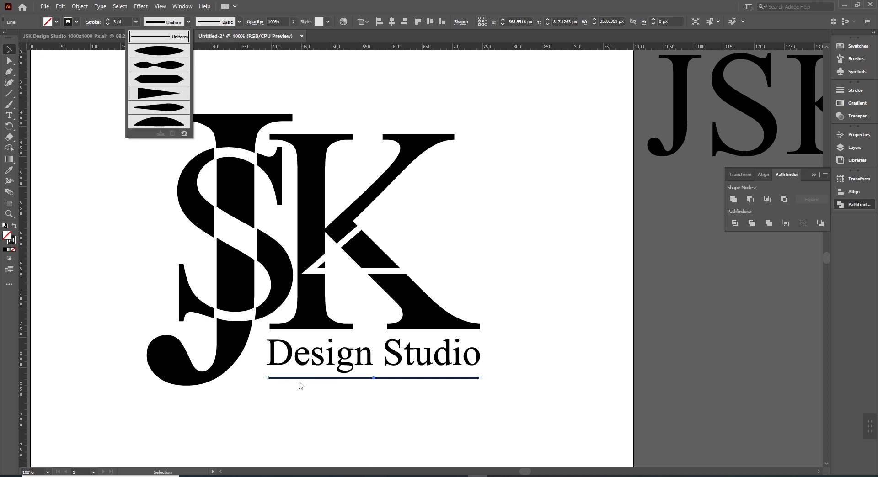
left_click(419, 416)
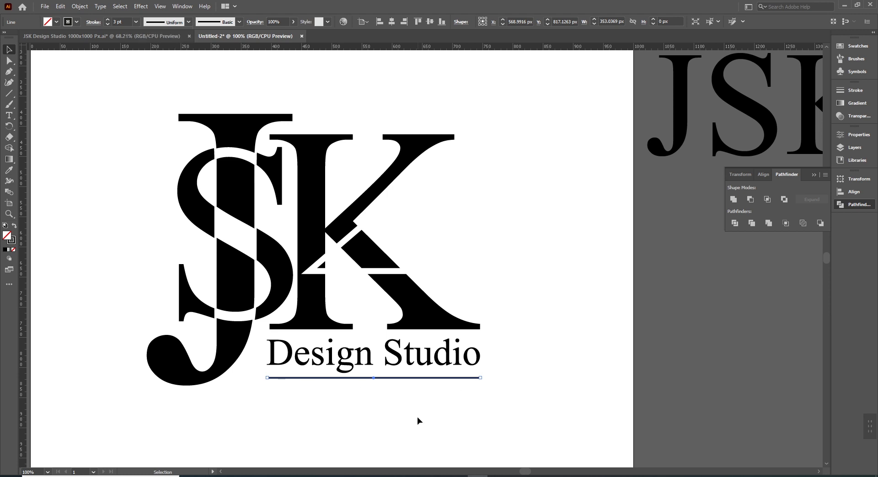
left_click(337, 419)
key("ctrl+space")
left_click(386, 334, "ctrl")
left_click(397, 301, "ctrl")
left_click(373, 322, "ctrl")
left_click_drag(392, 292, 279, 433)
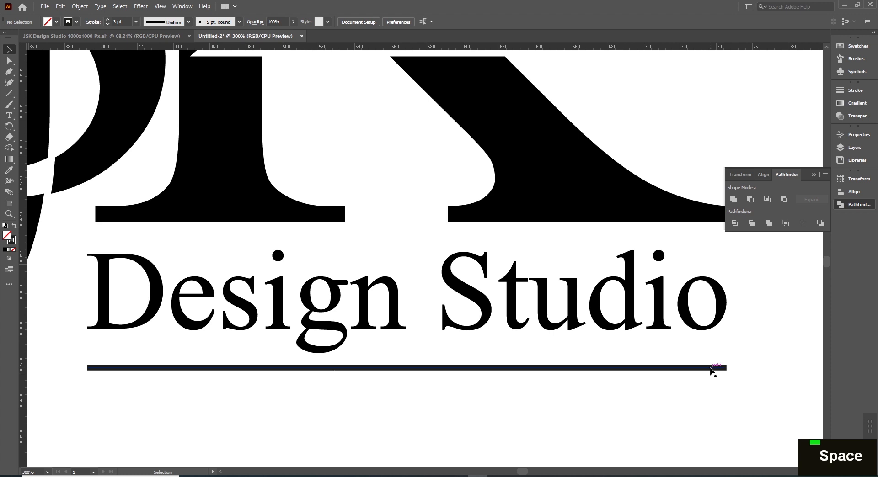
left_click(619, 368)
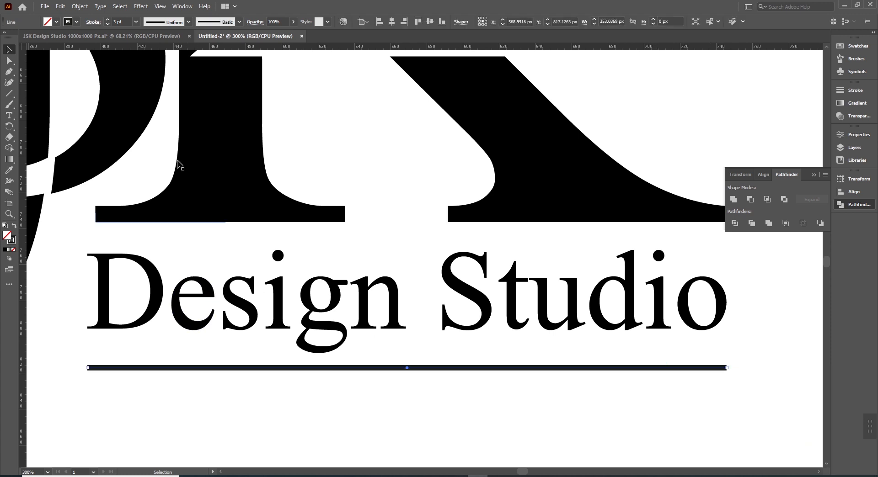
left_click(188, 22)
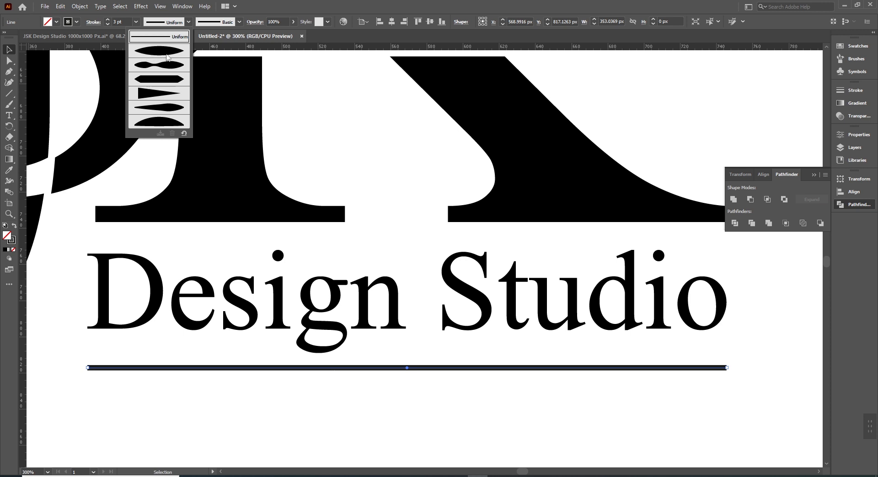
left_click(167, 57)
left_click(371, 419)
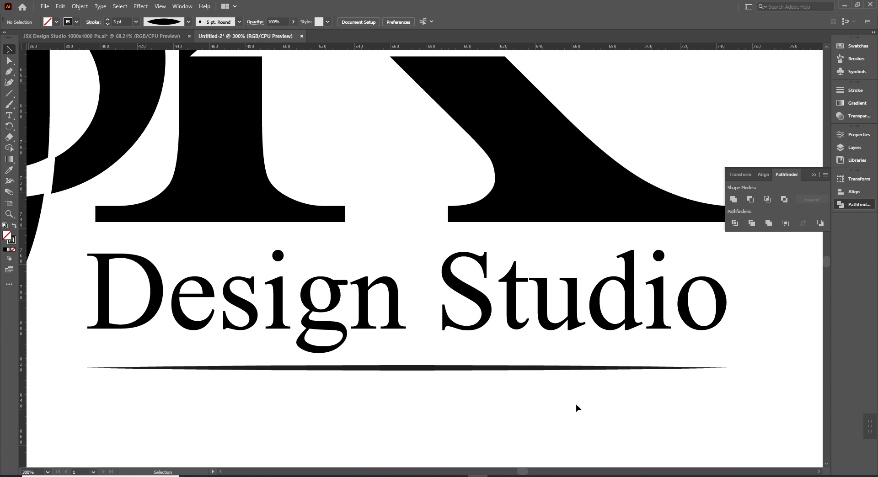
- Try Width Profile 4 on the underline, followed by the flat-middled profile with short pointed ends
left_click(374, 370)
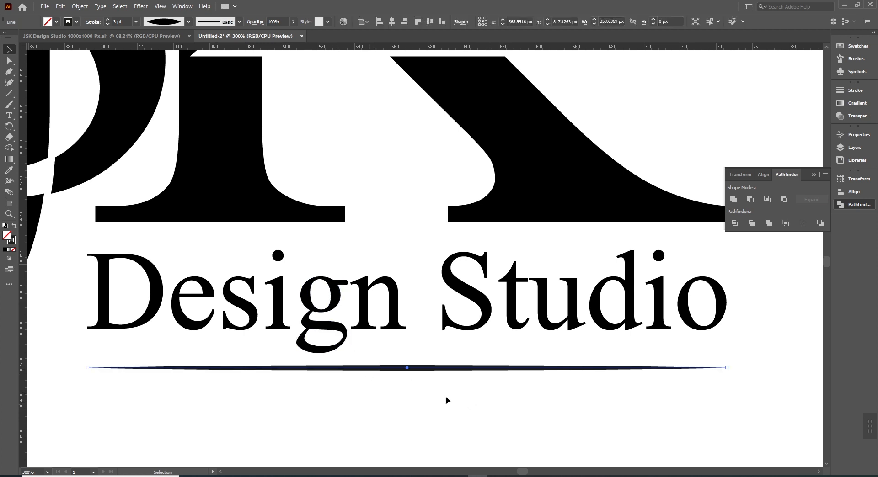
left_click(188, 22)
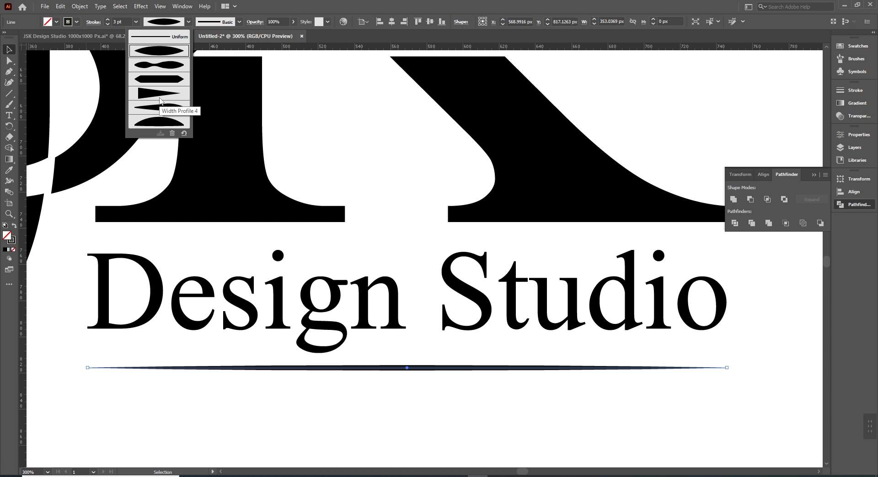
left_click(140, 93)
left_click(724, 411)
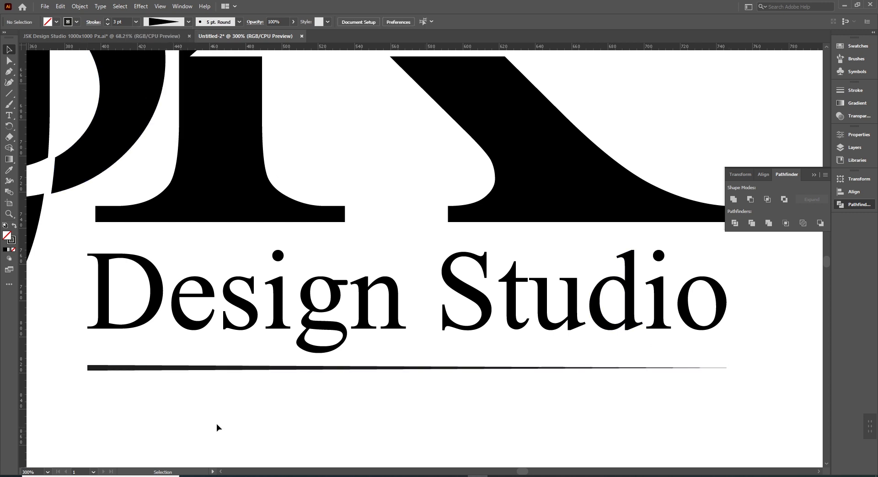
left_click(220, 369)
left_click(188, 21)
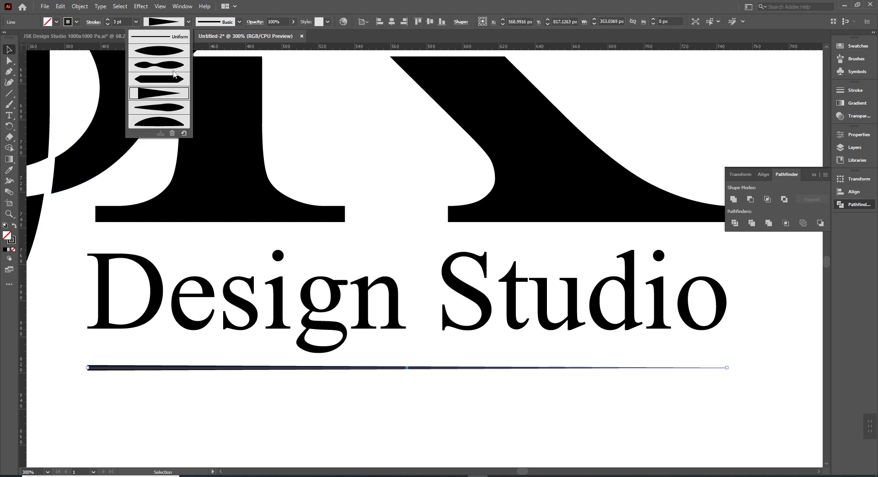
left_click(153, 85)
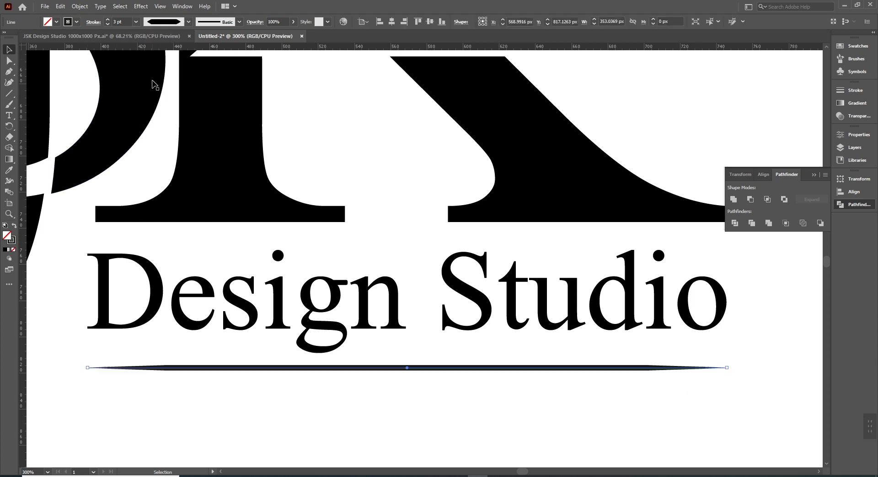
left_click(346, 405)
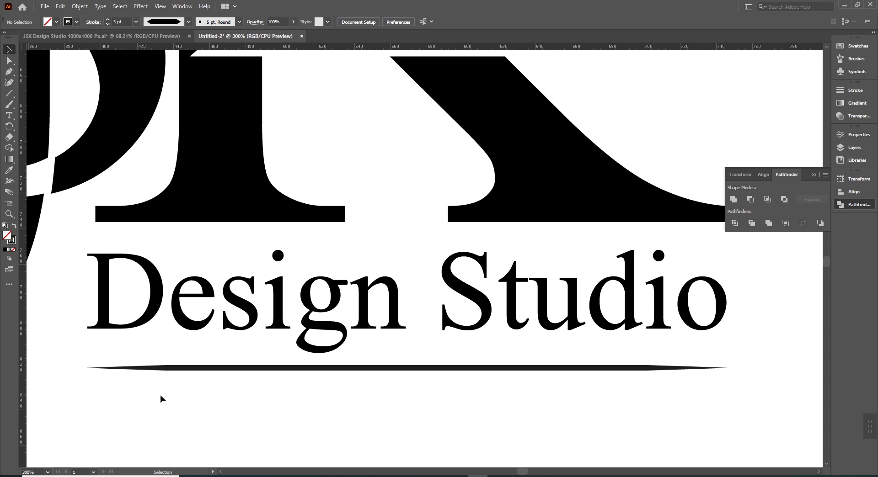
- Try the double-bulge width profile on the underline, followed by the half-dome profile
left_click(183, 370)
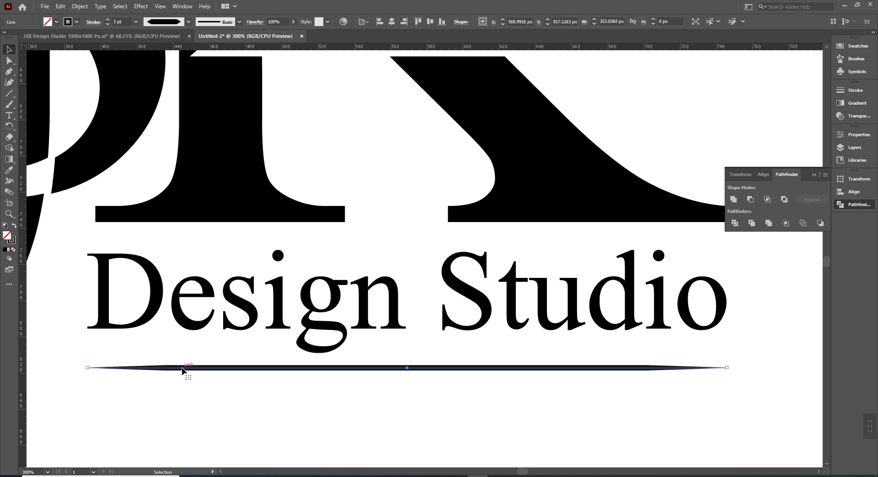
left_click(188, 22)
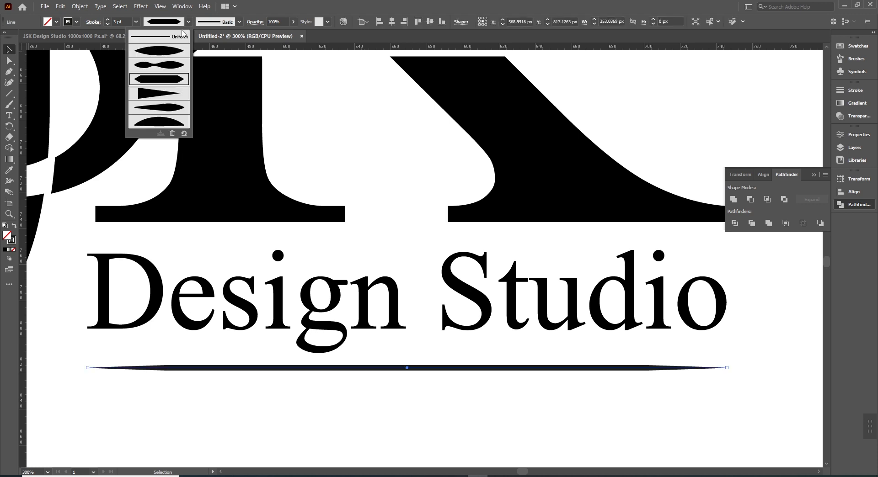
left_click(161, 68)
left_click(290, 420)
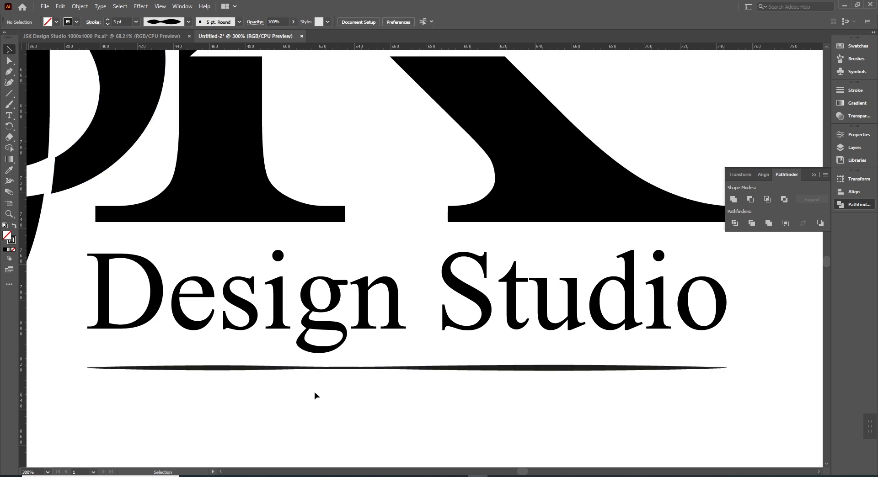
left_click(559, 368)
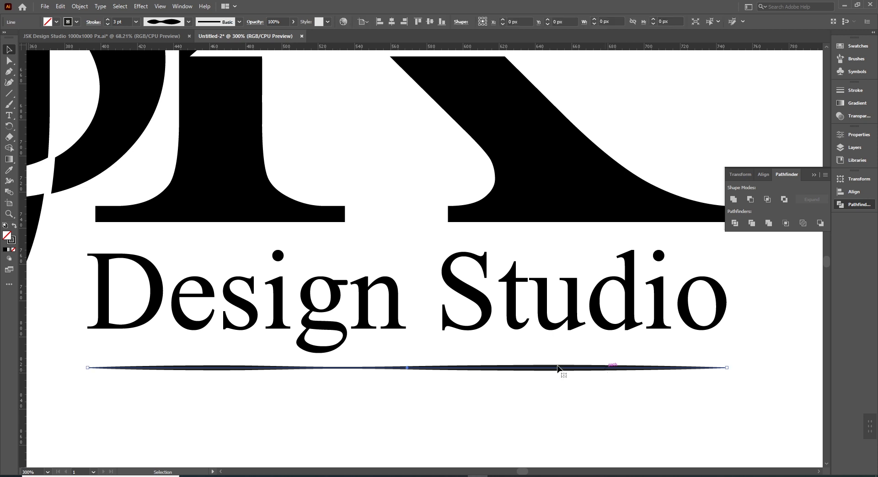
left_click(187, 23)
scroll(168, 111, "down", 1)
left_click(160, 124)
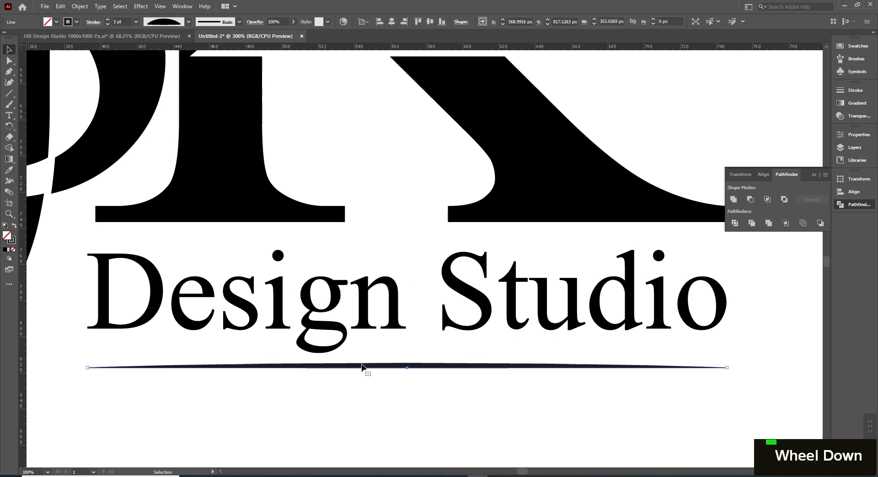
left_click(315, 403)
- Apply the elliptical width profile to the underline so it tapers symmetrically to a point at both ends
left_click(341, 368)
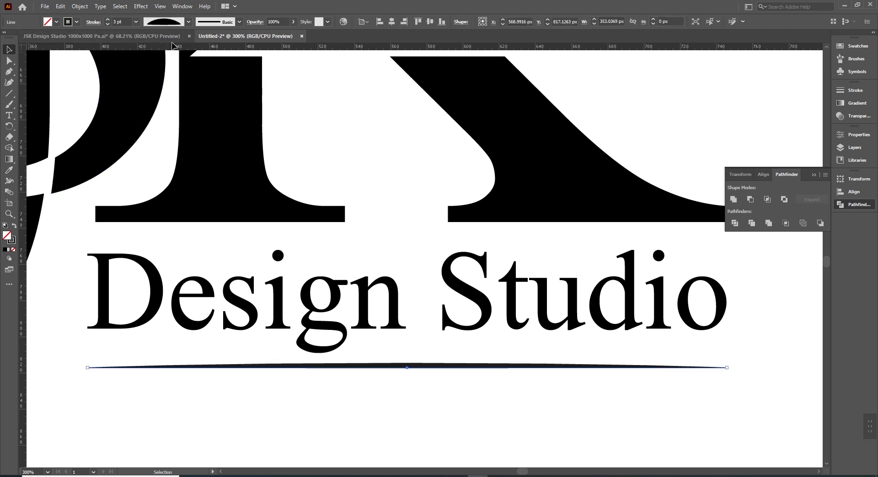
left_click(188, 23)
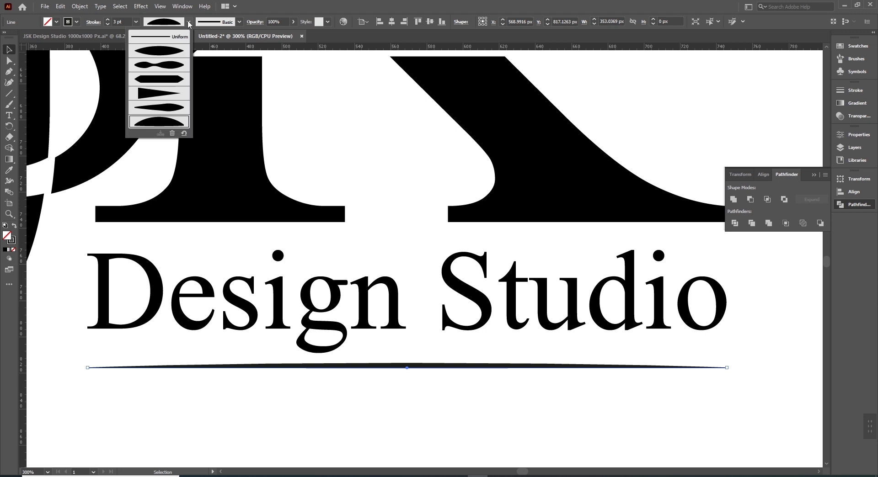
left_click(154, 56)
left_click(462, 414)
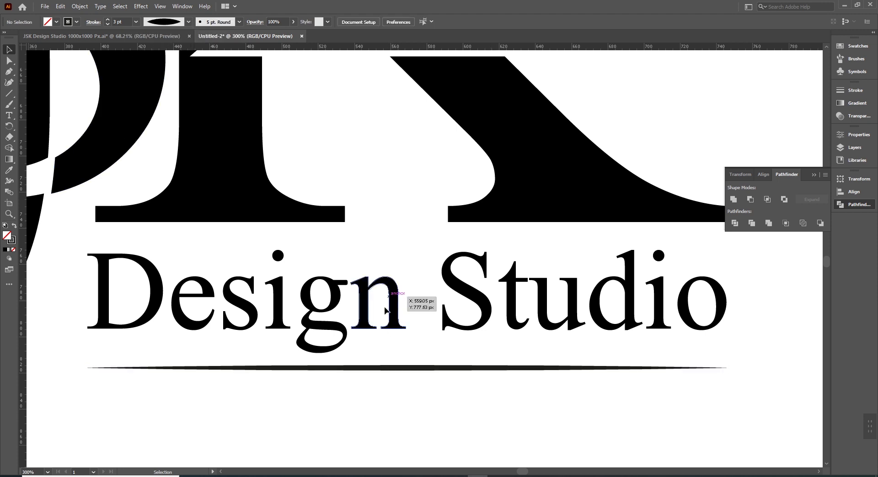
left_click(457, 236, "ctrl+alt")
left_click(458, 236, "ctrl+alt")
left_click(459, 274, "ctrl+alt")
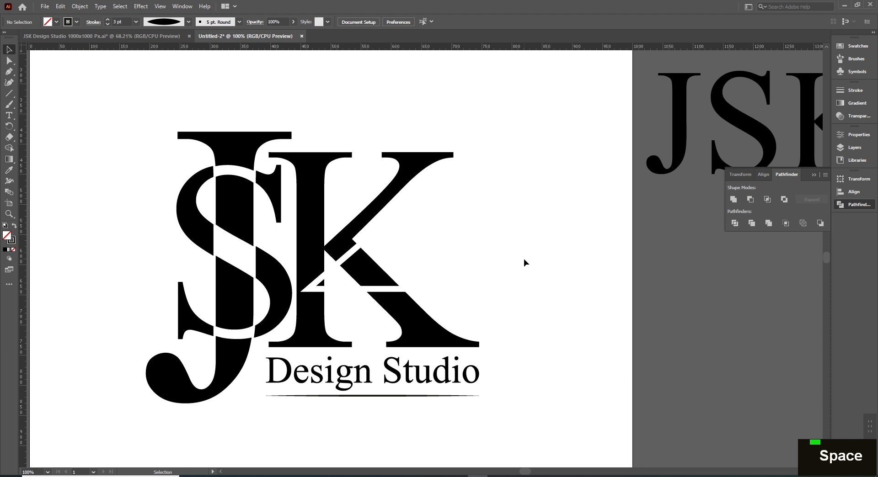
- Try moving the whole J compound path away from the S toward the artboard's upper-left corner, and undo the move
left_click_drag(542, 283, 548, 283)
left_click_drag(459, 251, 474, 255)
key("space")
left_click_drag(598, 383, 592, 384)
left_click(402, 215, "ctrl+alt")
left_click_drag(400, 228, 346, 290)
left_click(285, 270)
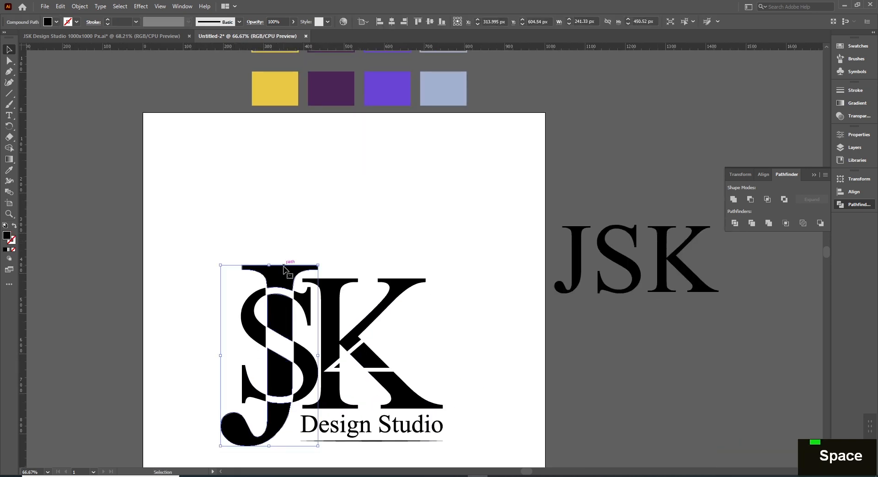
left_click_drag(284, 270, 216, 141)
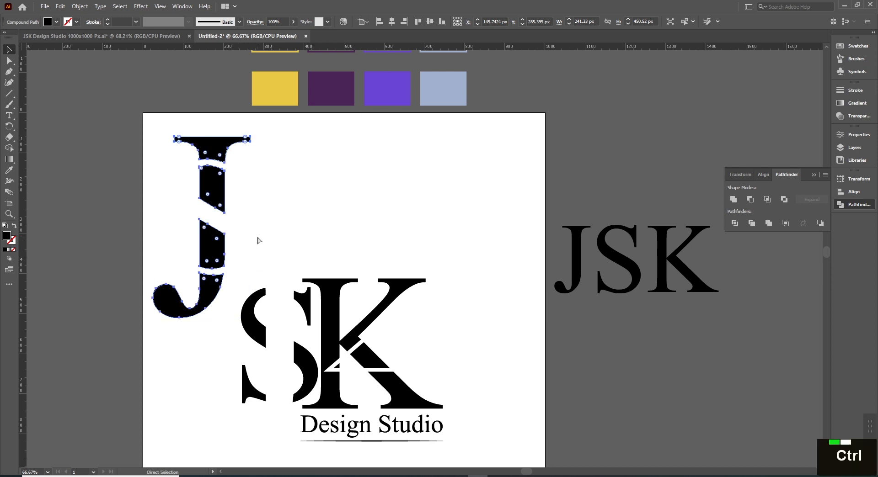
key("ctrl+z")
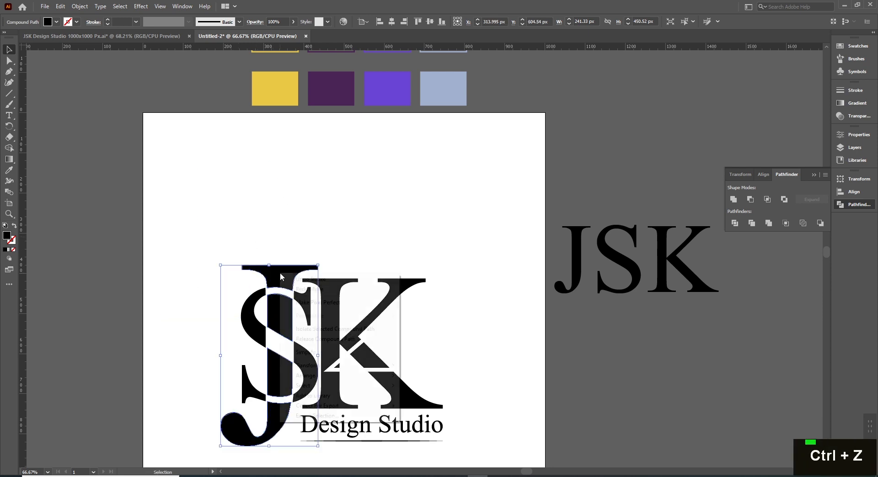
- Release the J's compound path and move its four separate pieces away from the S onto the artboard's left area
right_click(279, 273)
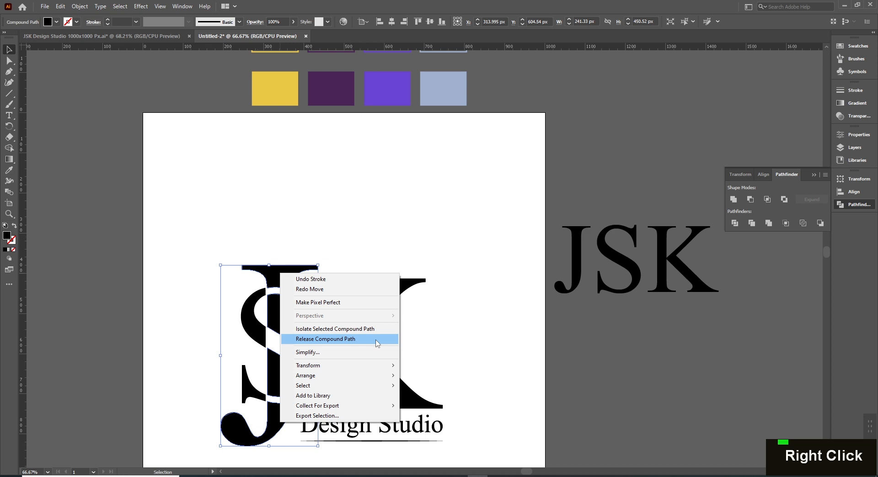
left_click(294, 222)
left_click_drag(265, 292, 227, 198)
left_click_drag(279, 320, 175, 259)
left_click_drag(277, 371, 198, 310)
left_click_drag(266, 419, 171, 385)
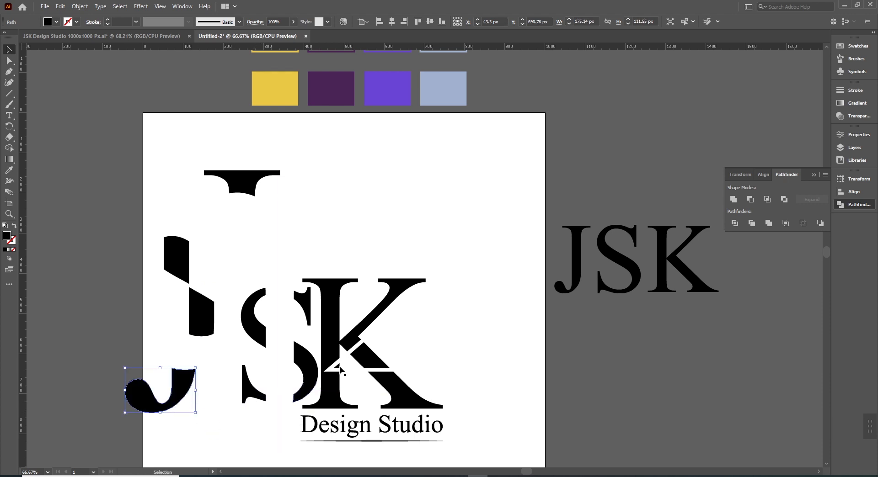
- Undo the moves of the J's separate pieces so they sit interlocked with the S again
key("ctrl+z")
key("ctrl+z")
key("ctrl+z")
key("ctrl+z")
key("ctrl+z")
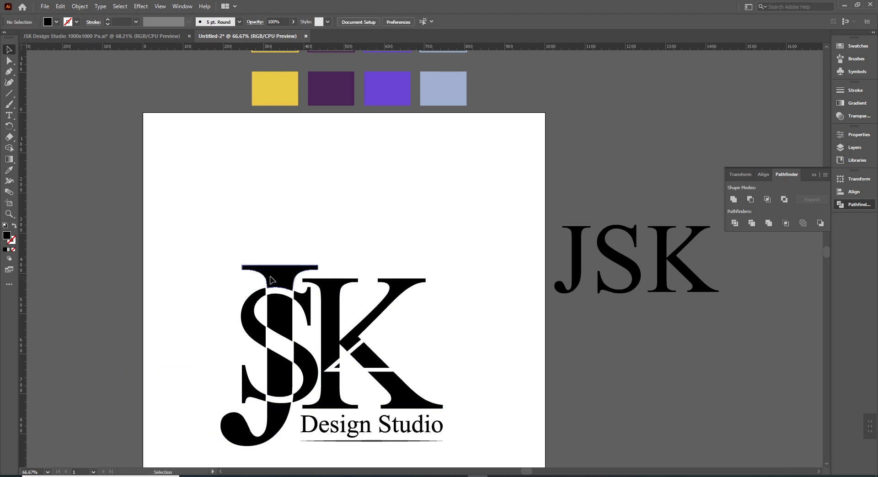
- Release the K's compound path into separate pieces, keeping them in place
left_click(291, 277)
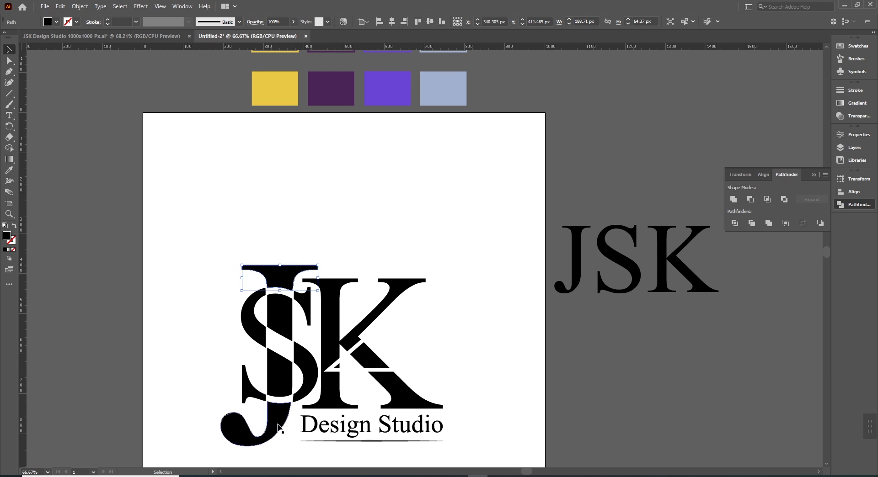
left_click(279, 428, "shift")
left_click(409, 402, "shift")
left_click(398, 209)
right_click(401, 286)
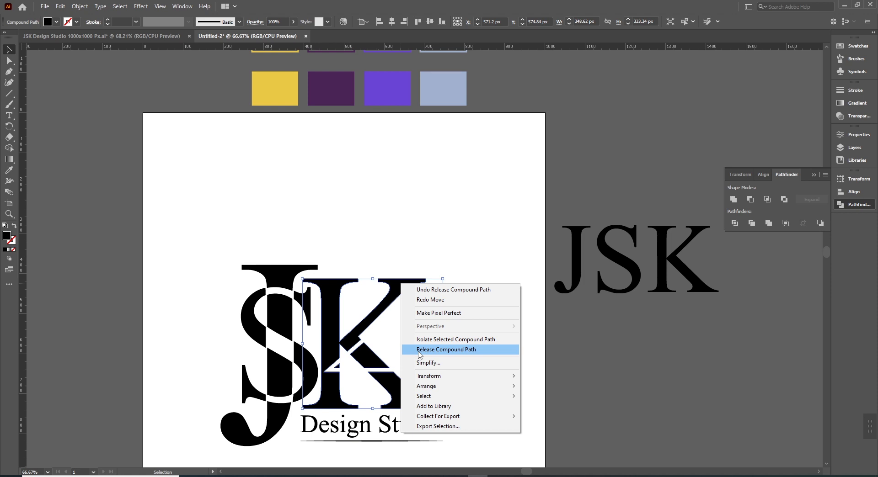
left_click(419, 349)
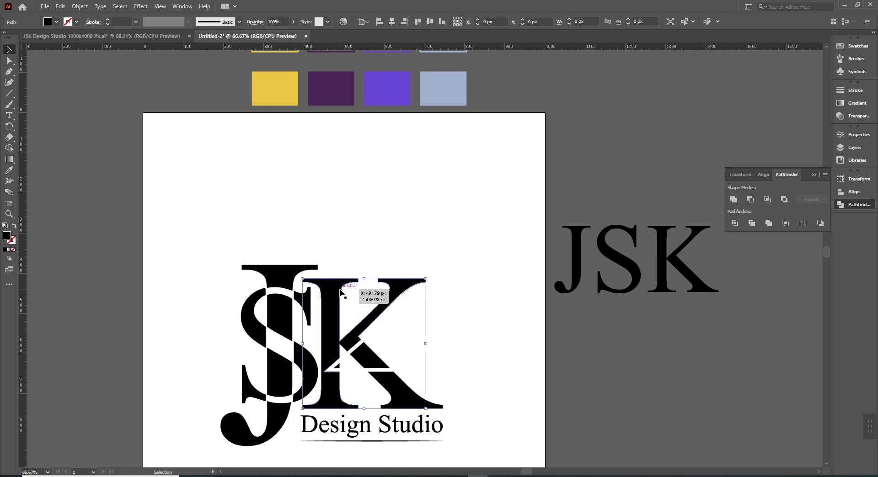
left_click_drag(340, 292, 402, 171)
key("ctrl+z")
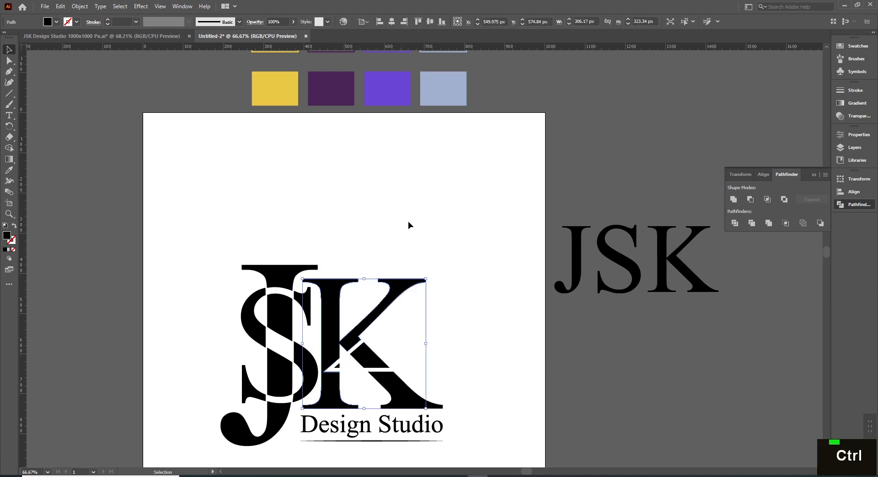
- Colour the J's top serif and bottom hook and the K's lower leg yellow, sampled from the yellow swatch above the artboard
left_click(456, 397)
left_click(404, 400)
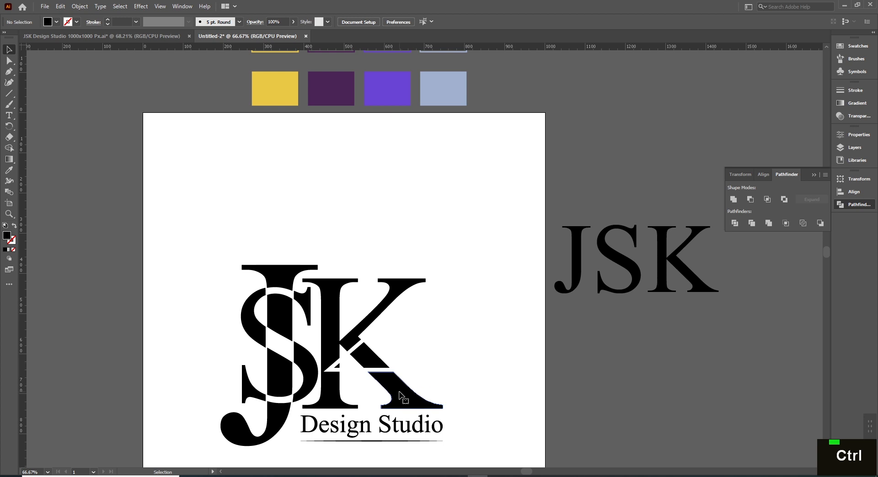
left_click(291, 273, "shift")
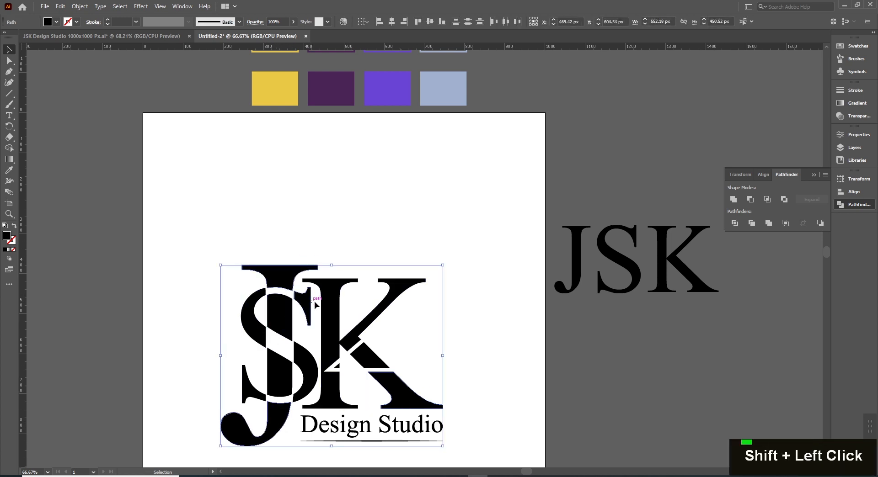
key("i")
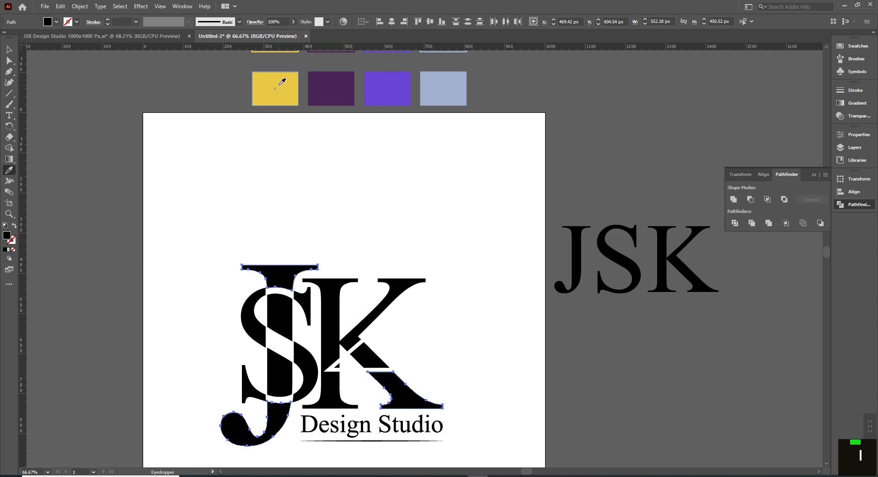
left_click(279, 85)
key("v")
left_click(495, 340)
- Colour the two middle pieces of the J's stem with the dark purple swatch
key("space")
mouse_move(496, 363)
left_mouse_down()
mouse_move(494, 339)
mouse_move(489, 356)
left_mouse_up()
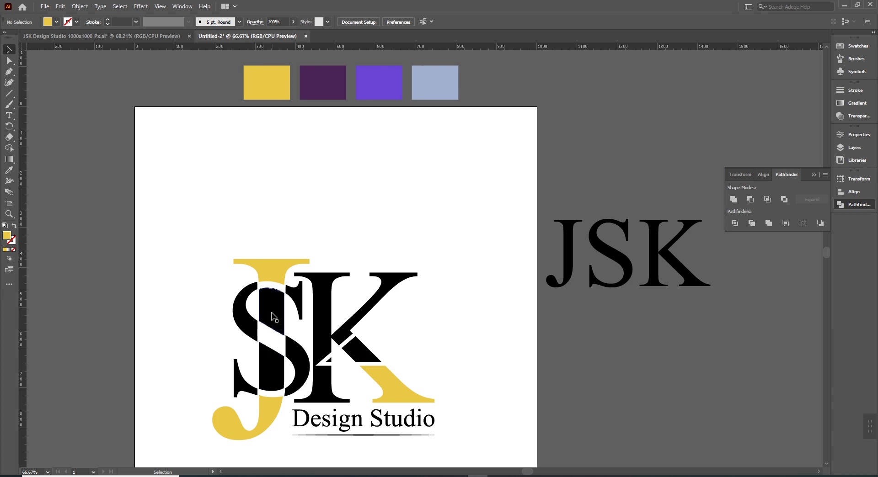
left_click(271, 335)
left_click(270, 373, "shift")
key("i")
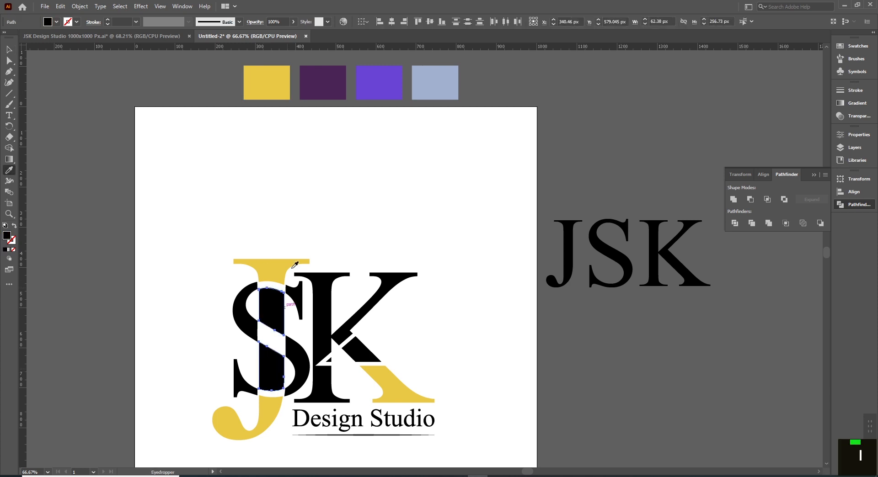
left_click(315, 83)
key("v")
left_click(299, 246)
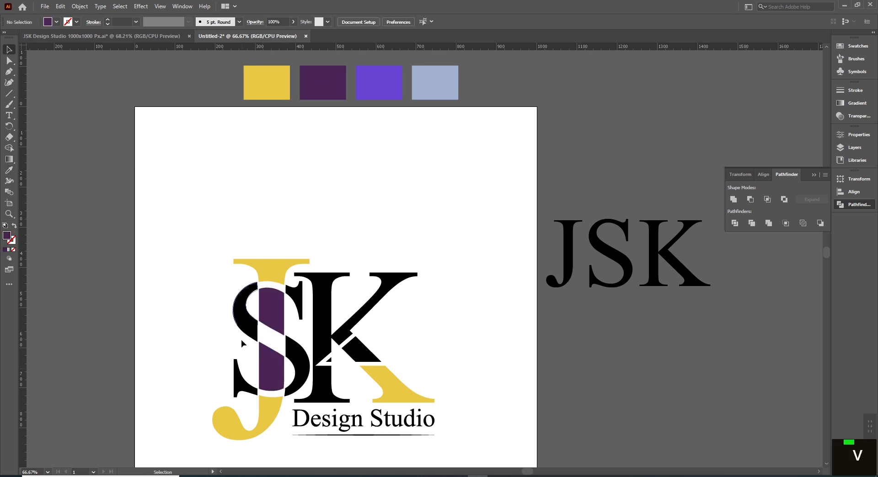
- Colour the S's outer pieces on both sides of the J stem with the violet swatch
left_click(252, 320)
left_click(295, 337, "shift")
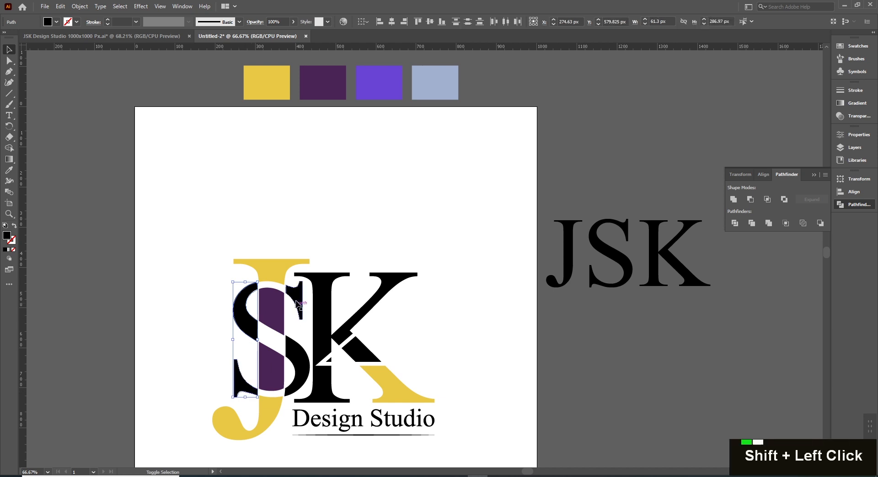
left_click(296, 355, "shift")
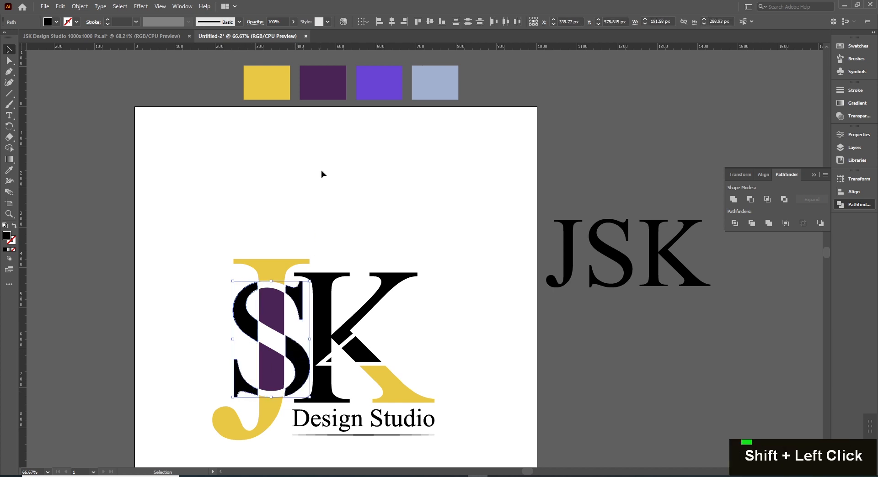
key("i")
left_click(378, 78)
key("v")
left_click(396, 227)
- Colour the K's main stem and upper arm piece dark purple, sampled from the J's stem
key("space")
left_click_drag(399, 230, 336, 231)
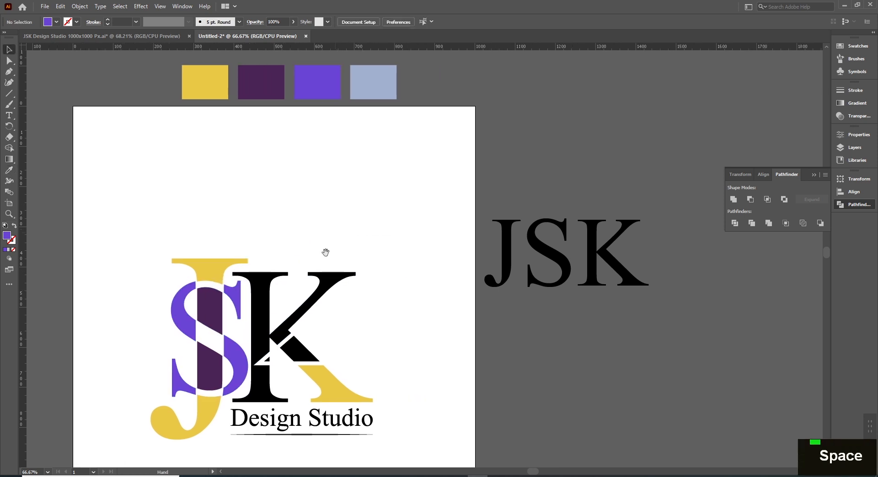
left_click(261, 291)
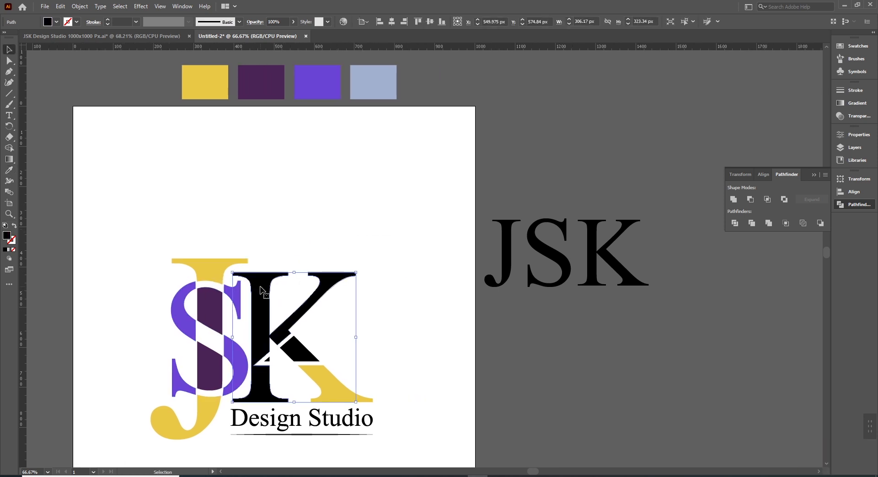
key("i")
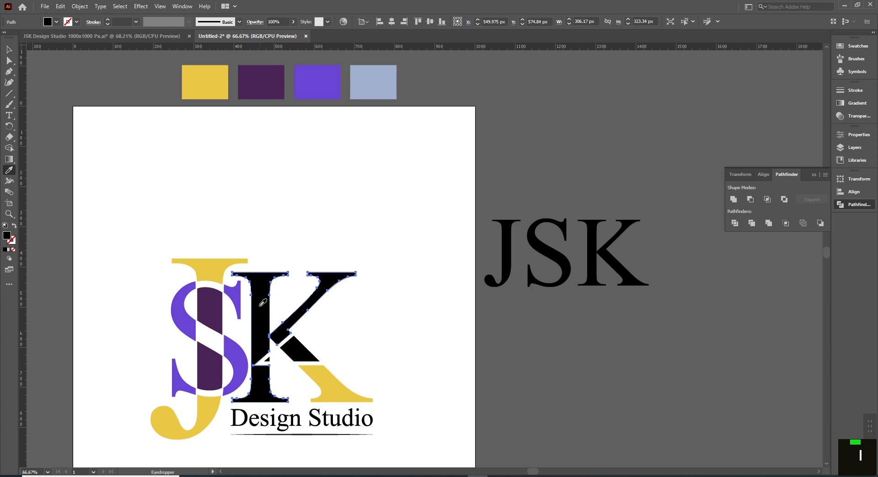
left_click(219, 310)
key("v")
left_click(486, 340)
- Colour the K's small triangle and the short diagonal piece above its leg violet, sampled from the S
left_click_drag(400, 339, 421, 340)
left_click(326, 358, "shift")
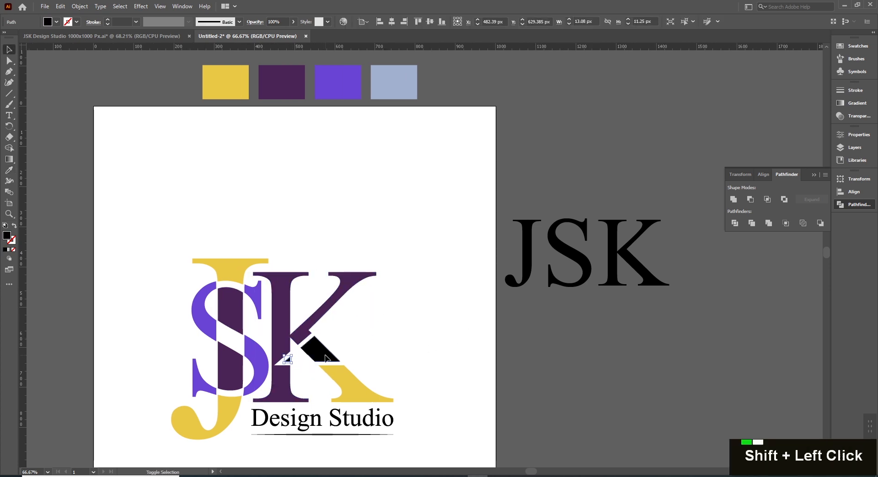
key("i")
left_click(258, 354)
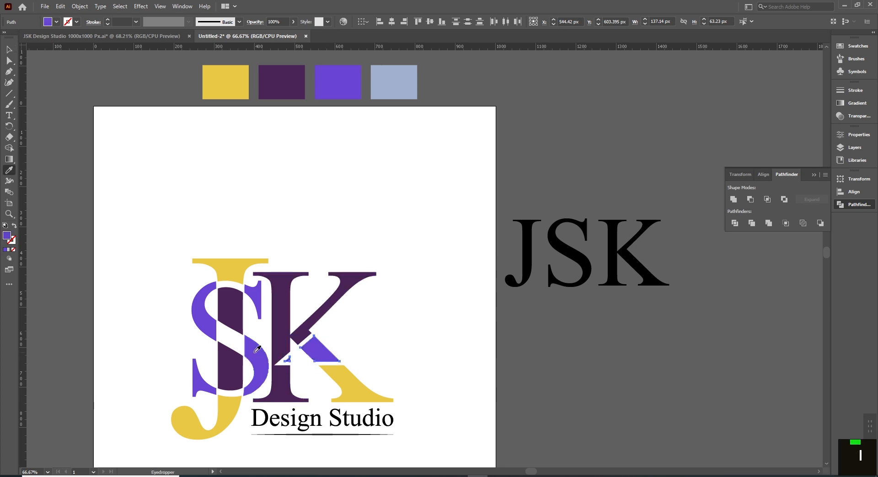
key("v")
left_click(433, 357)
- Colour the "Design Studio" lettering with the light blue-grey swatch
left_click_drag(433, 359, 466, 350)
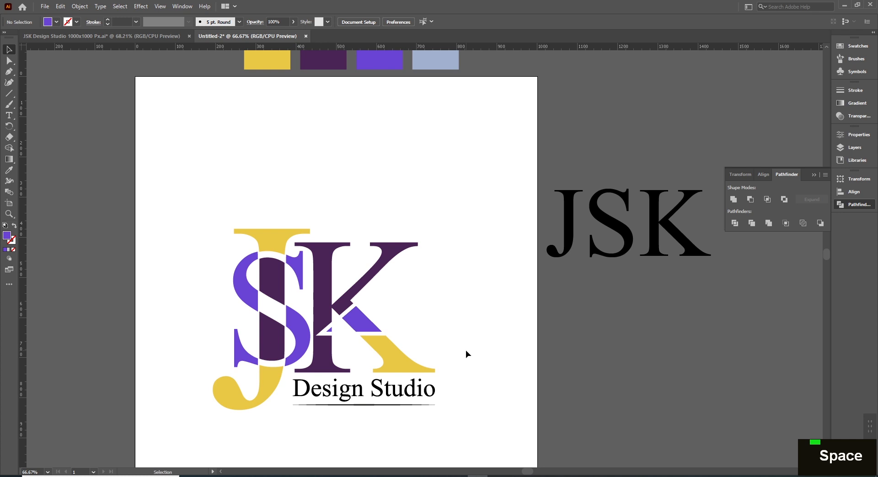
left_click(424, 391)
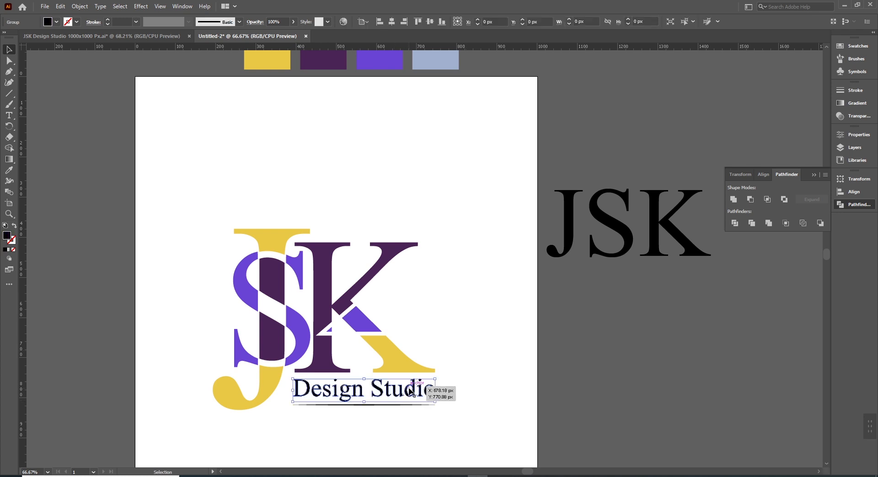
key("i")
left_click_drag(435, 217, 435, 265)
left_click(435, 93)
key("v")
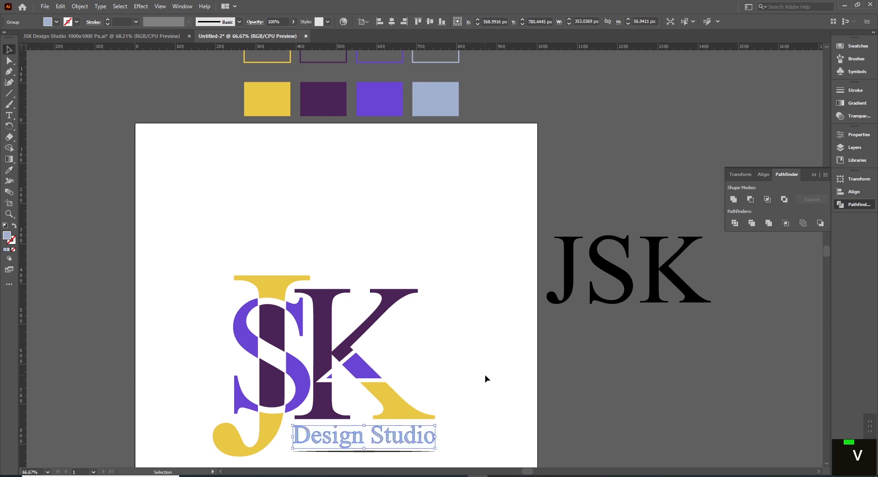
left_click(485, 376)
- Try colouring the underline below "Design Studio" with the yellow sampled from the K's leg
left_click_drag(479, 382, 486, 375)
left_click(385, 445)
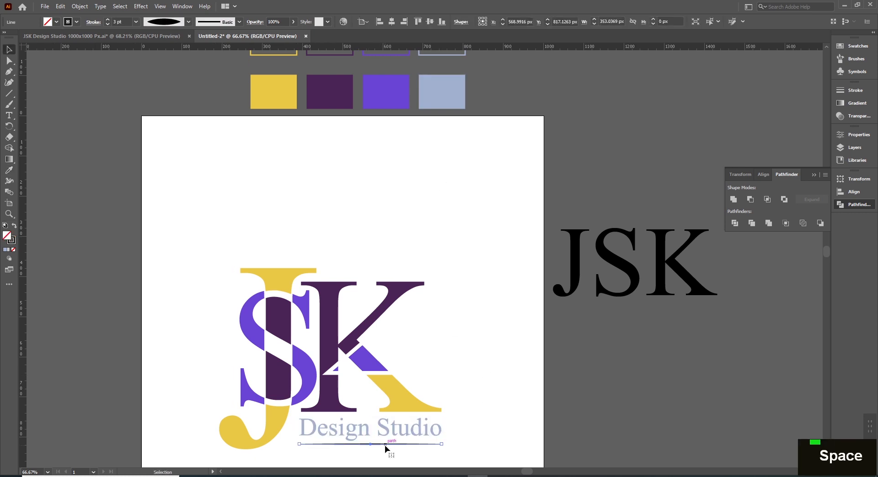
key("i")
left_click(388, 386)
key("v")
left_click(476, 400)
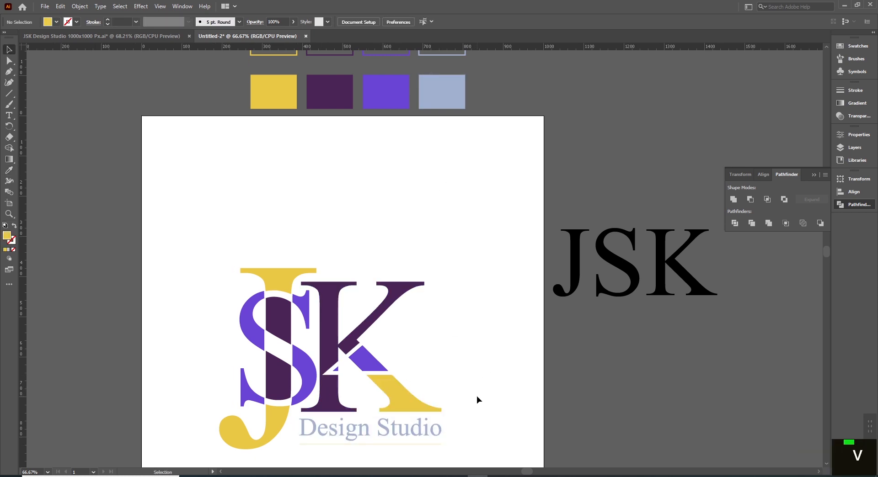
- Try the K's dark purple on the underline instead, sampled from the upper arm
left_click(396, 444)
key("i")
left_click(376, 334)
key("v")
left_click(473, 366)
- Select the underline and examine its colour and thickness up close and at logo scale
left_click(386, 445)
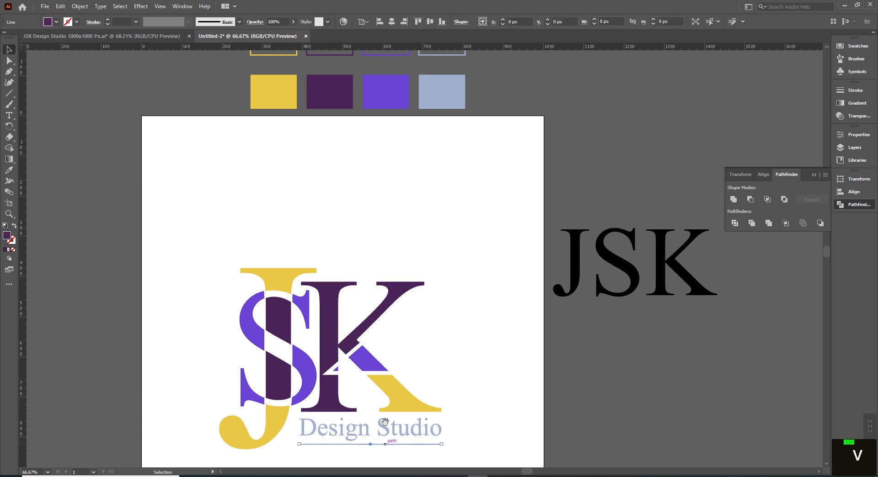
left_click(410, 321, "ctrl")
left_click(409, 277, "ctrl")
left_click(409, 278, "ctrl")
left_click_drag(401, 401, 460, 206)
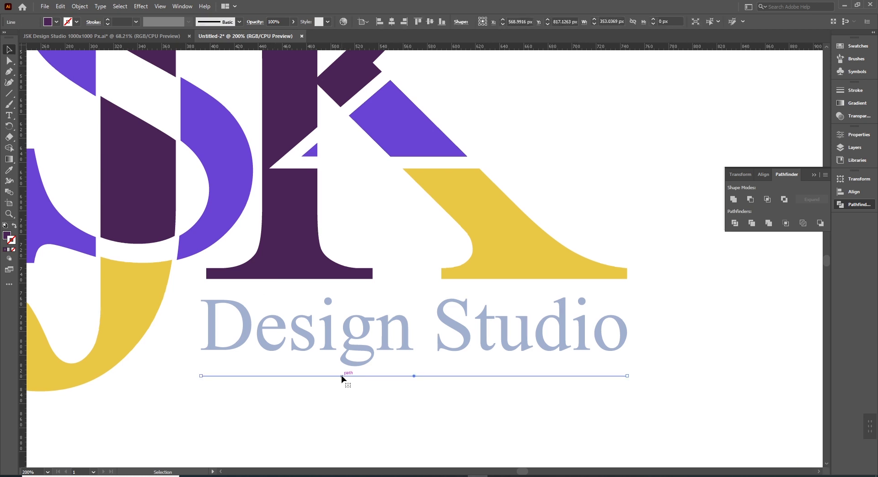
left_click(402, 264, "ctrl+alt")
left_click(402, 264, "ctrl+alt")
left_click_drag(401, 266, 417, 330)
left_click(588, 340)
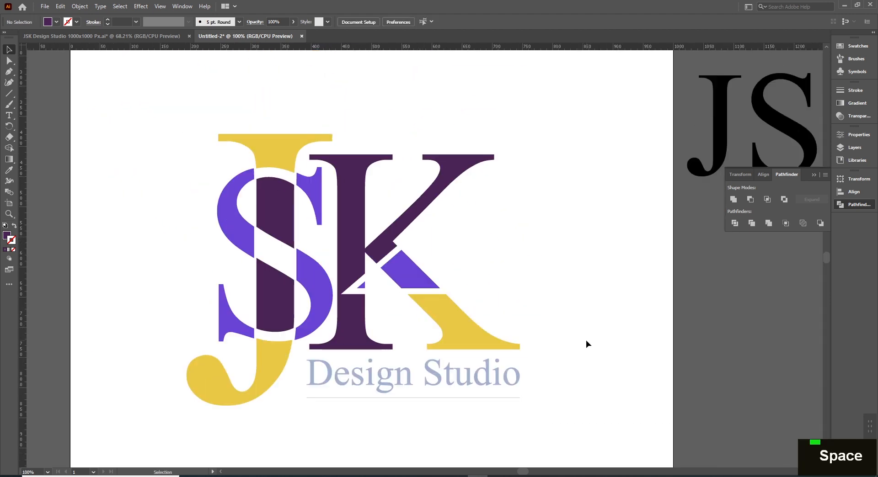
left_click(414, 399)
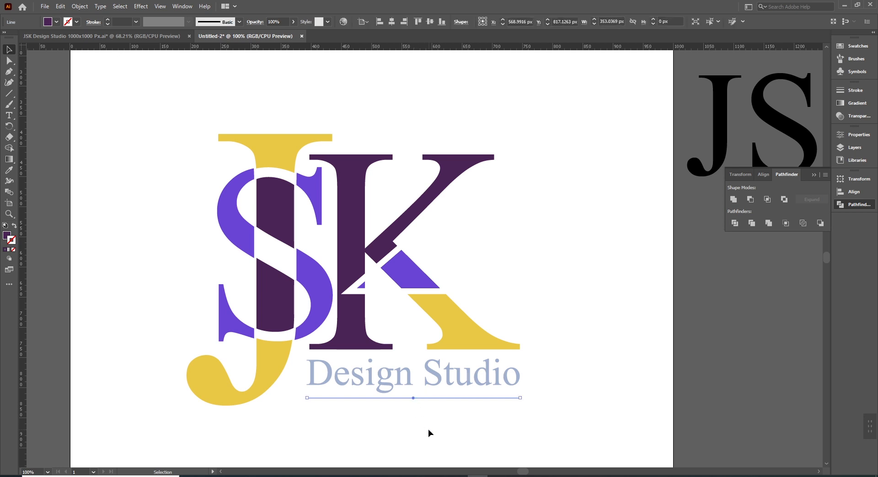
key("ctrl+minus")
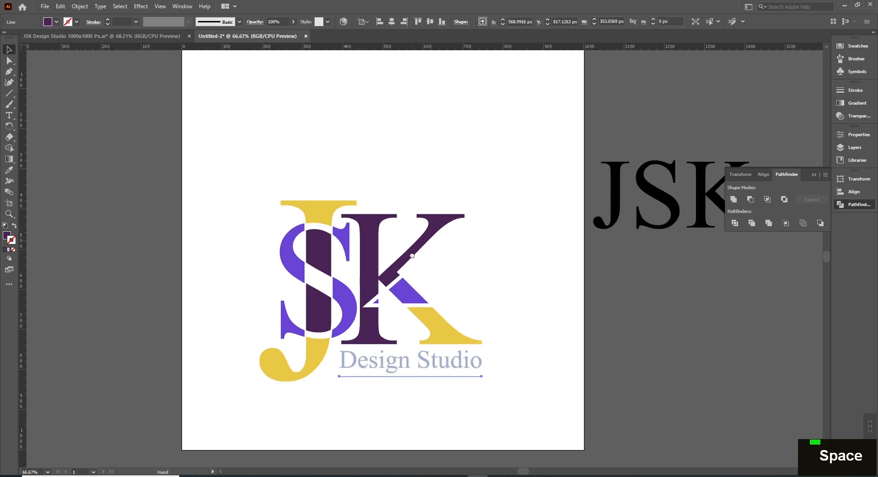
- Step back and forth through the recent recolouring to restore the underline's 3 pt tapered stroke
left_click_drag(355, 345, 354, 359)
key("ctrl+z")
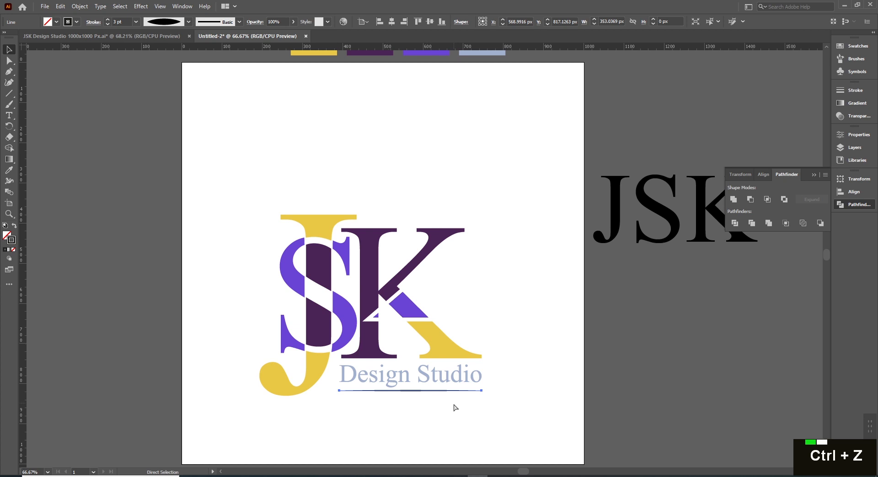
key("ctrl+z")
key("ctrl+shift+z")
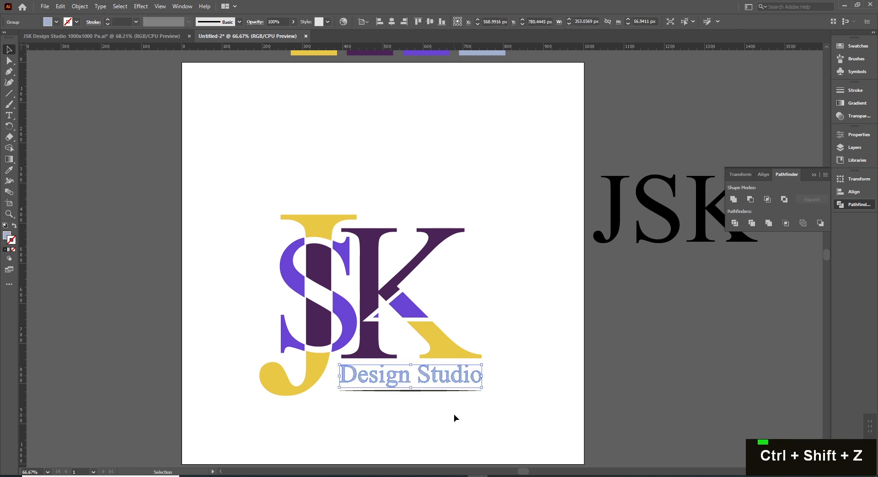
key("ctrl+z")
key("ctrl+z")
key("ctrl+shift+z")
key("ctrl+shift+z")
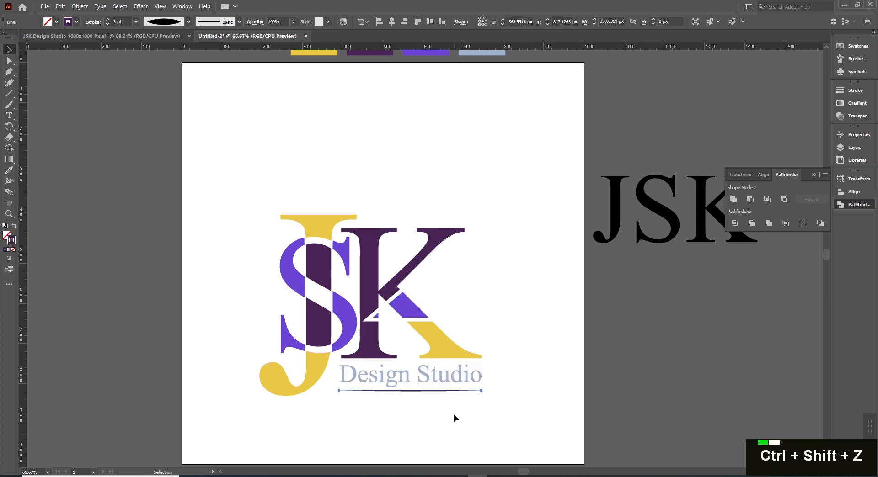
key("ctrl+shift+z")
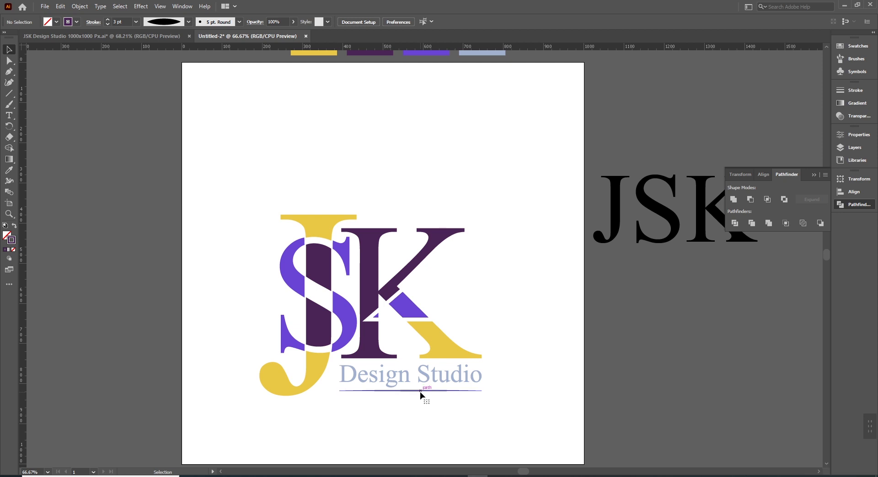
- Apply the dark purple of the K's stem to the underline with the Eyedropper
left_click(419, 392)
key("i")
left_click(361, 315)
key("v")
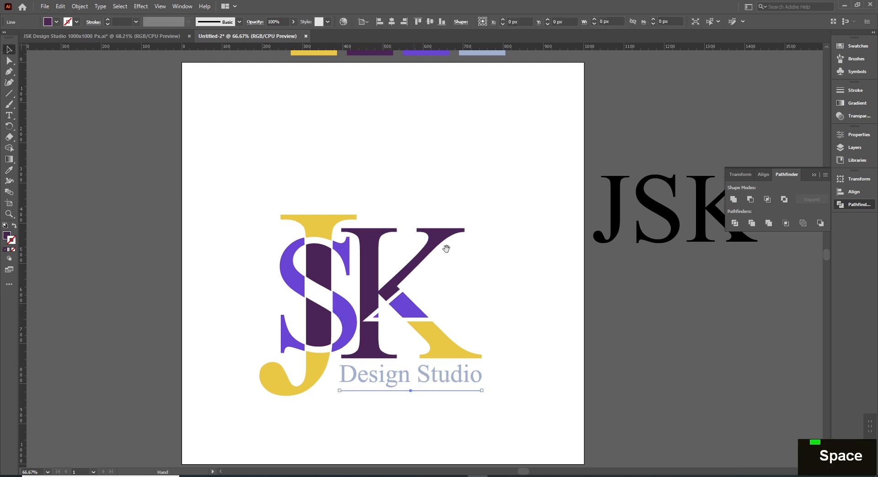
- Give the line under "Design Studio" the dark purple 3 pt stroke sampled from the outlined palette rectangle with the Eyedropper
left_click_drag(459, 232, 459, 269)
left_click_drag(415, 242, 412, 298)
left_click(420, 273, "ctrl+alt")
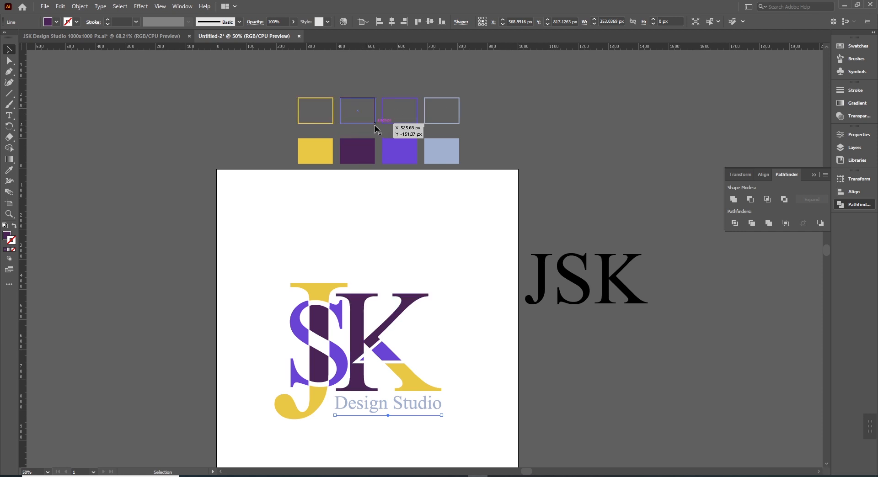
key("i")
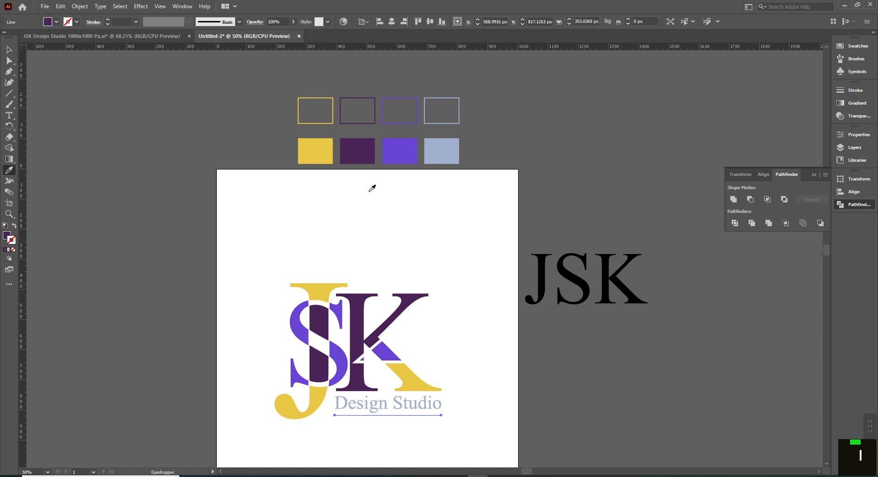
left_click(373, 122)
key("v")
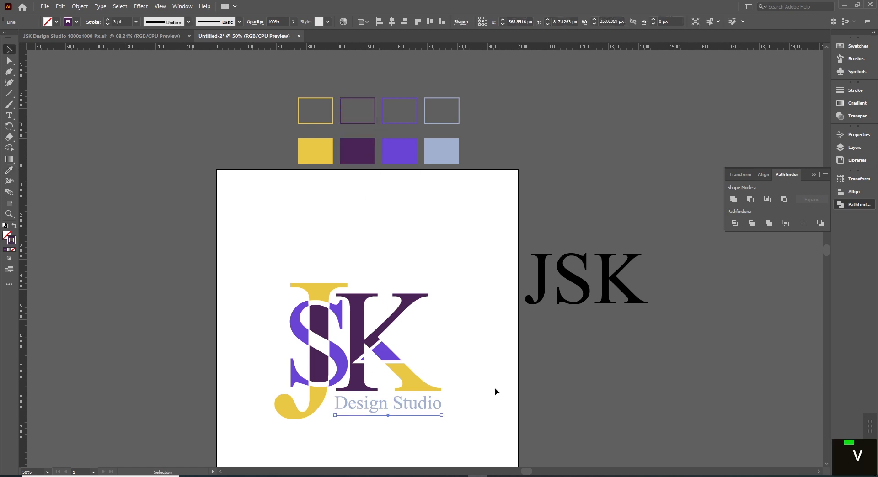
left_click(490, 396)
- Apply the width profile that tapers at both ends to the dark purple line under "Design Studio"
left_click(428, 345, "ctrl")
left_click(424, 294, "ctrl")
left_click_drag(424, 294, 487, 299)
left_click(399, 293, "ctrl")
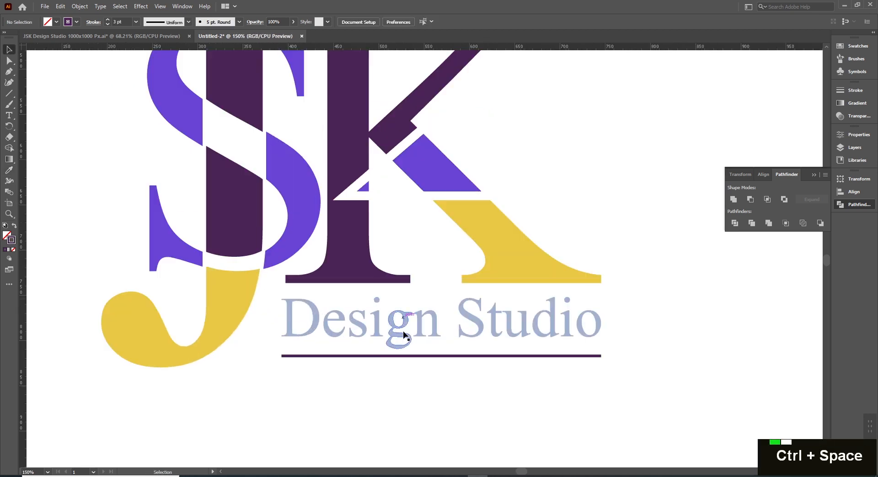
left_click(415, 357)
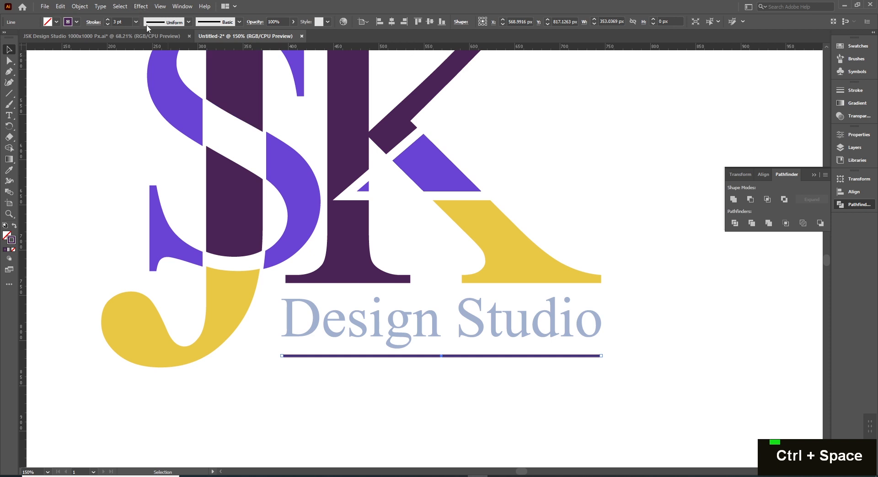
left_click(189, 21)
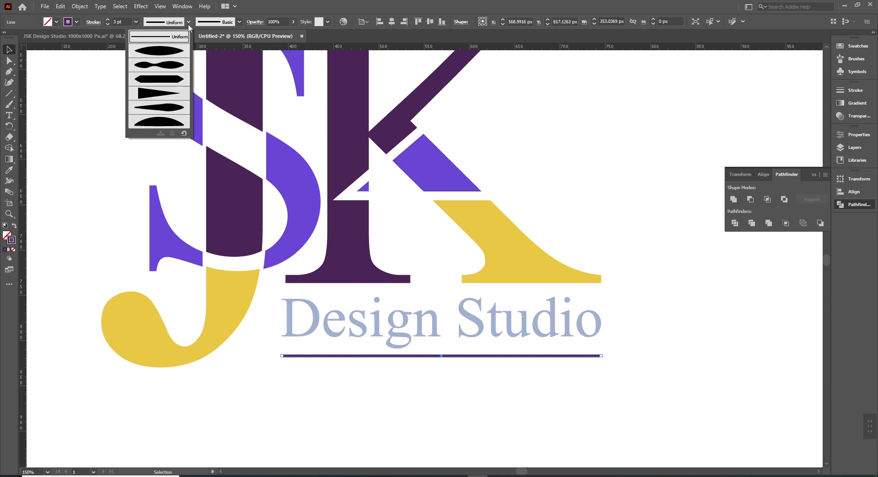
left_click(150, 53)
left_click(470, 399)
- Group all the JSK letter shapes, the "Design Studio" text and the underline into one logo
left_click(420, 203, "ctrl+alt")
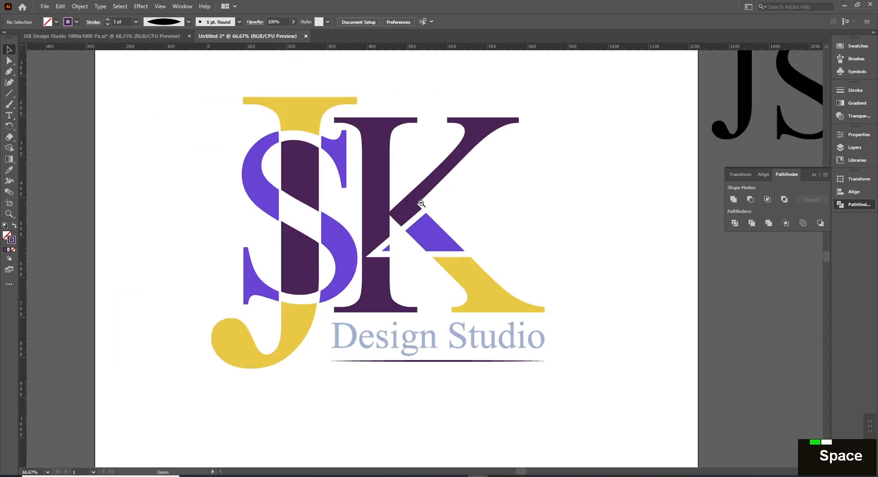
left_click(420, 203, "ctrl+alt")
left_click_drag(529, 279, 457, 280)
key("ctrl+0")
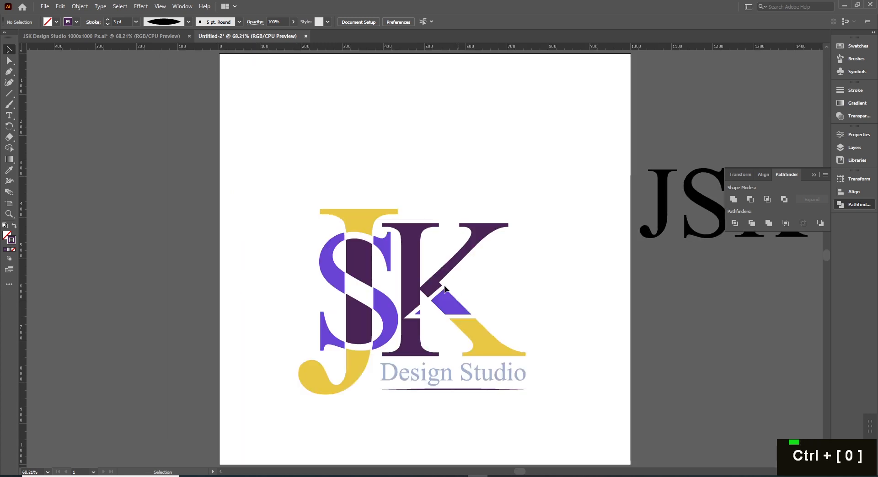
left_click_drag(265, 190, 565, 417)
key("ctrl+g")
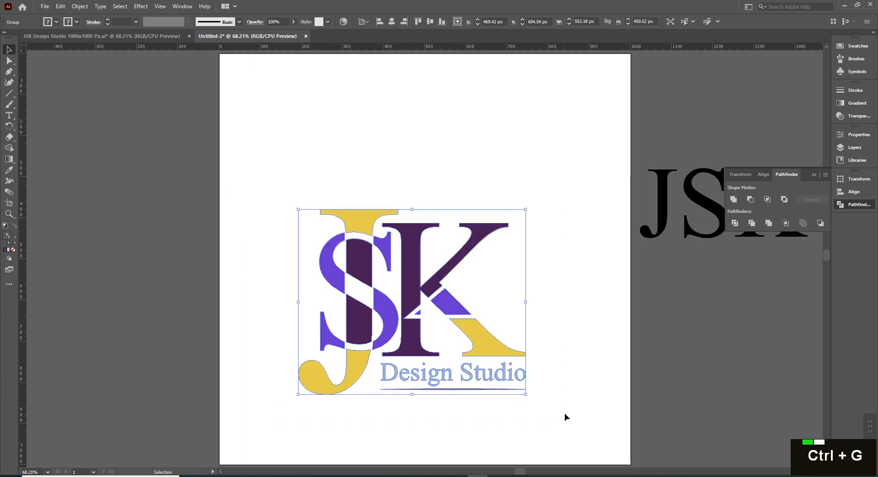
left_click(538, 422)
- Center the grouped logo horizontally and vertically on the artboard
left_click(473, 339)
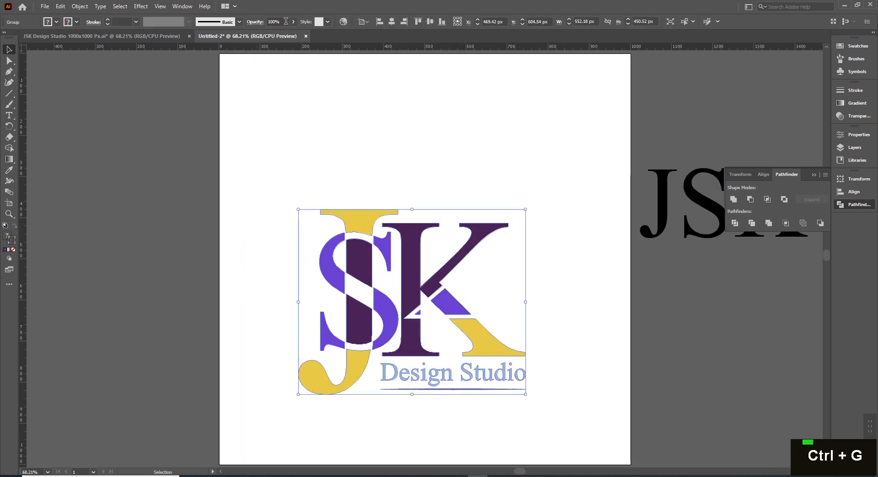
left_click(392, 21)
left_click(430, 21)
left_click(550, 311)
- Move the logo straight up into the upper half of the artboard
left_click(454, 269, "ctrl+alt")
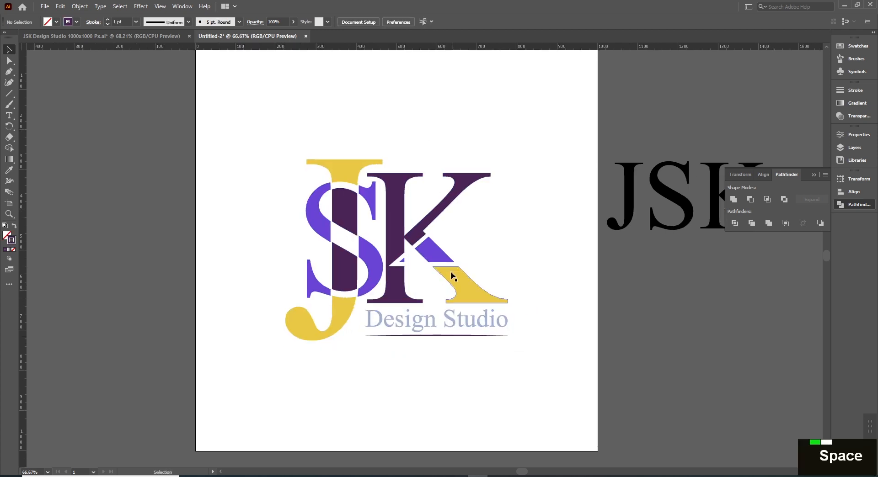
left_click_drag(455, 282, 454, 196)
left_click_drag(443, 254, 367, 349)
left_click(431, 293, "ctrl+alt")
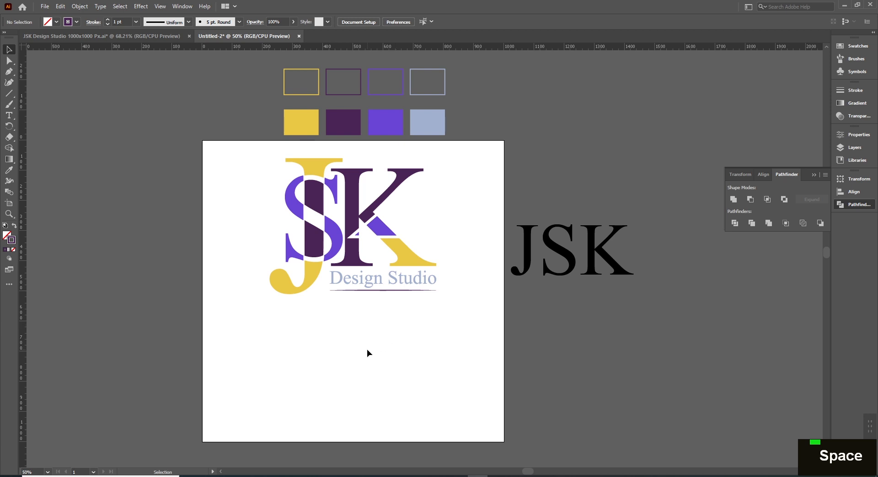
- Duplicate the black JSK text onto the artboard below the logo and shorten the copy to "JS"
left_click(533, 249)
left_click_drag(557, 267, 473, 365)
left_click(353, 426)
key("t")
key("BackSpace")
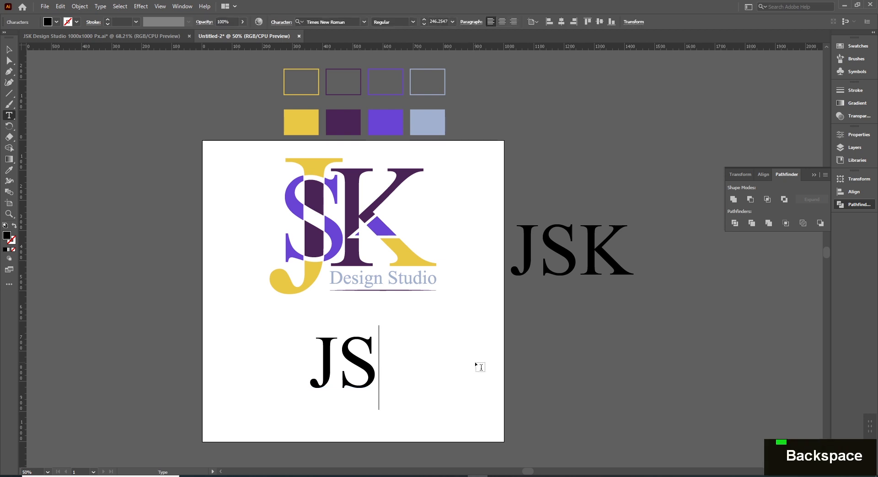
key("Escape")
- Convert the black "JS" text to outlines and ungroup its two letters
right_click(377, 361)
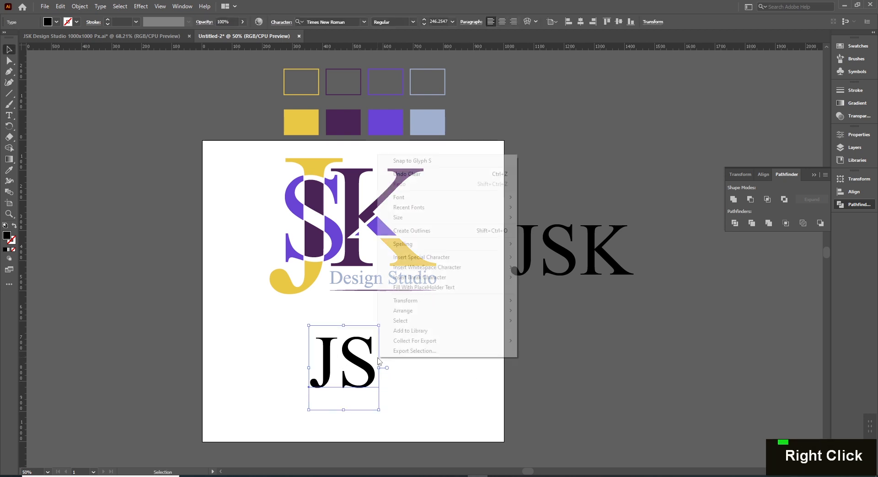
left_click(418, 232)
left_click(437, 399)
key("ctrl+space")
left_click(395, 295, "ctrl")
key("space")
left_click_drag(463, 352, 449, 327)
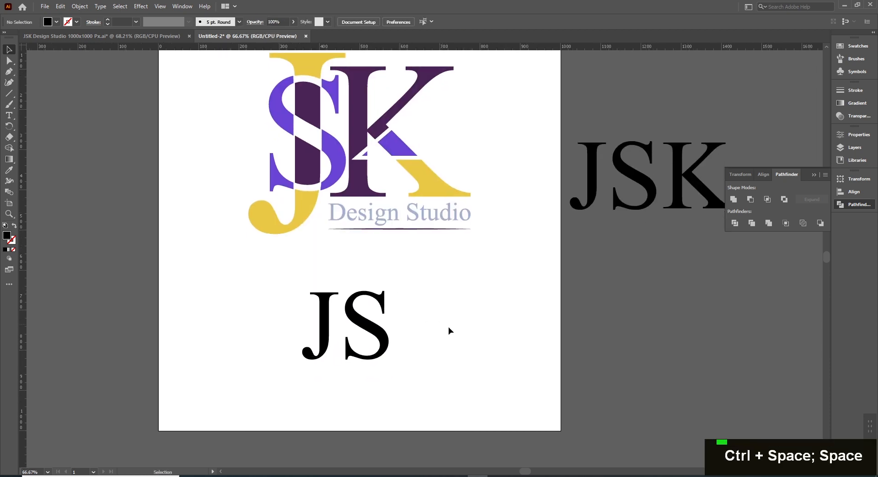
left_click(356, 331)
right_click(360, 321)
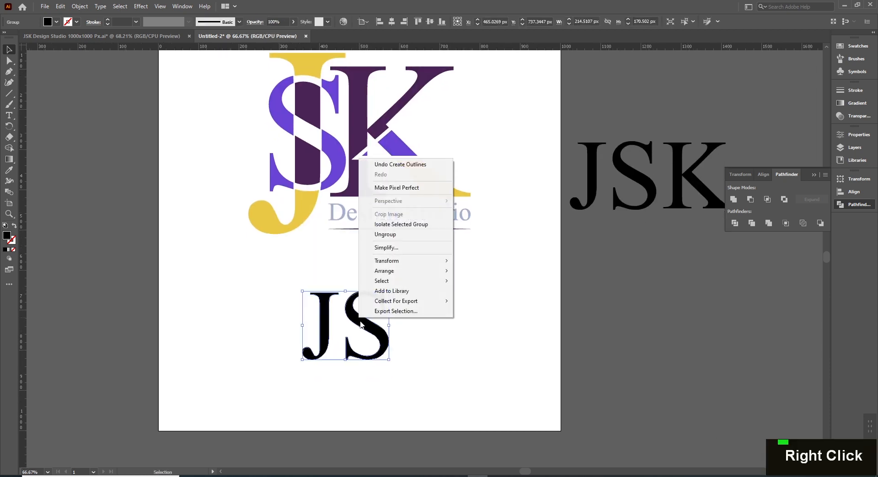
left_click(385, 234)
left_click(493, 359)
- Move the S away from the J and enlarge the J to about 374 px tall
left_click_drag(347, 328, 407, 329)
left_click(365, 399)
left_click(322, 348)
left_click_drag(339, 360, 369, 406)
- Place the S over the J's stem, enlarge it to about 156 × 245 px and nudge it vertically into position
left_click(429, 345)
left_click_drag(429, 344, 335, 330)
left_click_drag(352, 291, 363, 276)
key("shift+Up")
key("shift+Up")
key("shift+Up")
key("shift+Down")
key("shift+Up")
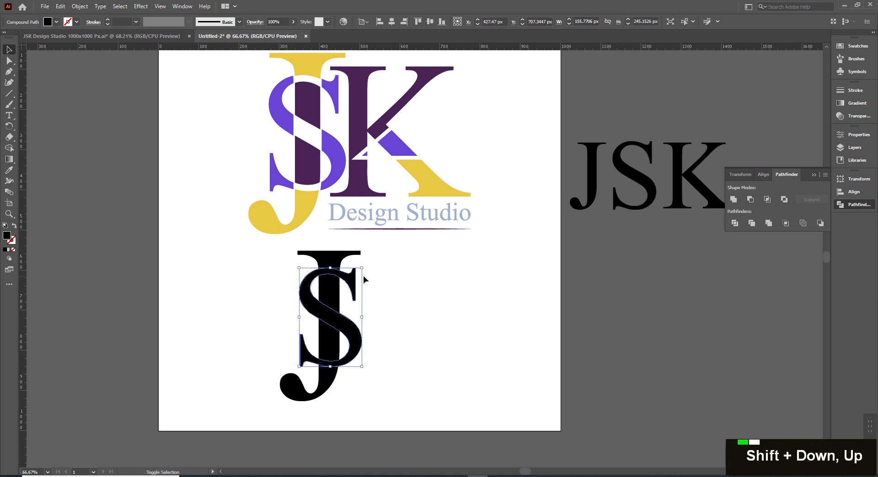
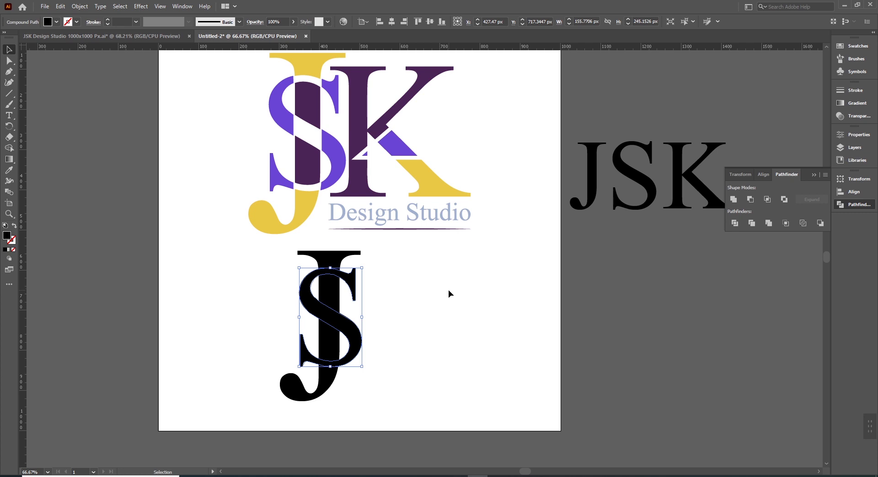
- Offset the paths of the black J and S outward by 10 px with miter joins
key("space")
left_click_drag(443, 273, 456, 293)
left_click(402, 353)
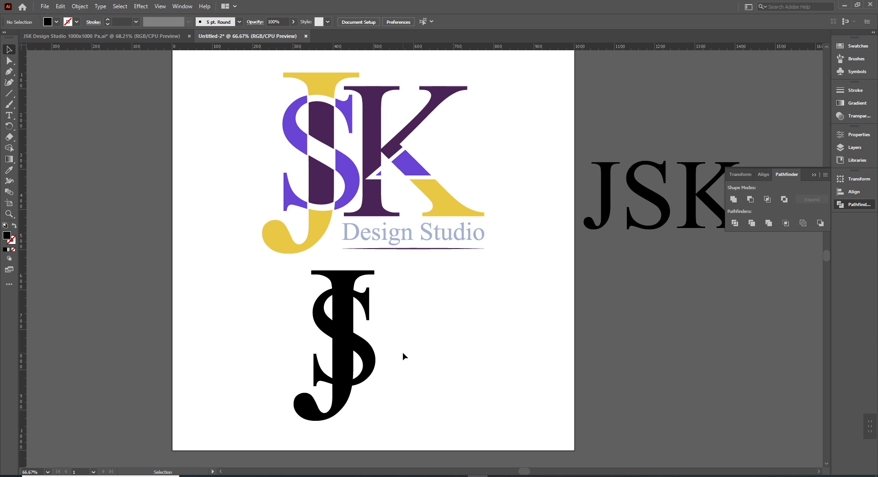
key("space")
left_click_drag(415, 317, 403, 325)
left_click_drag(410, 284, 280, 434)
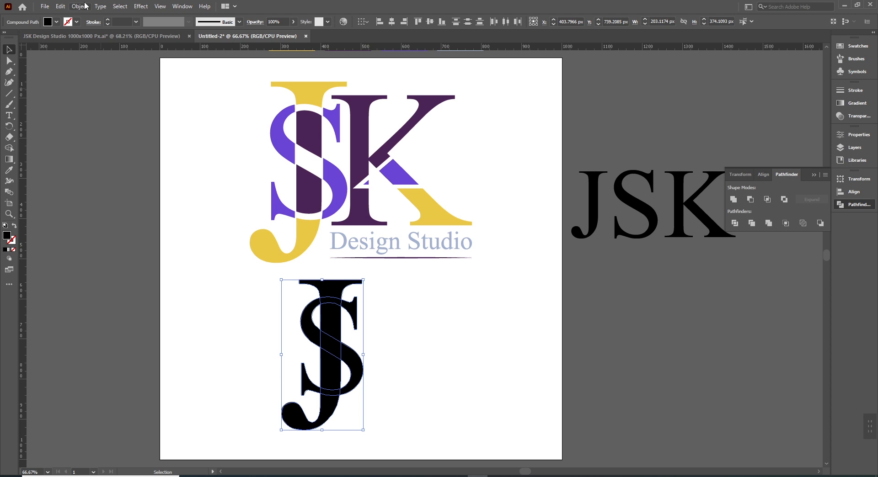
left_click(80, 6)
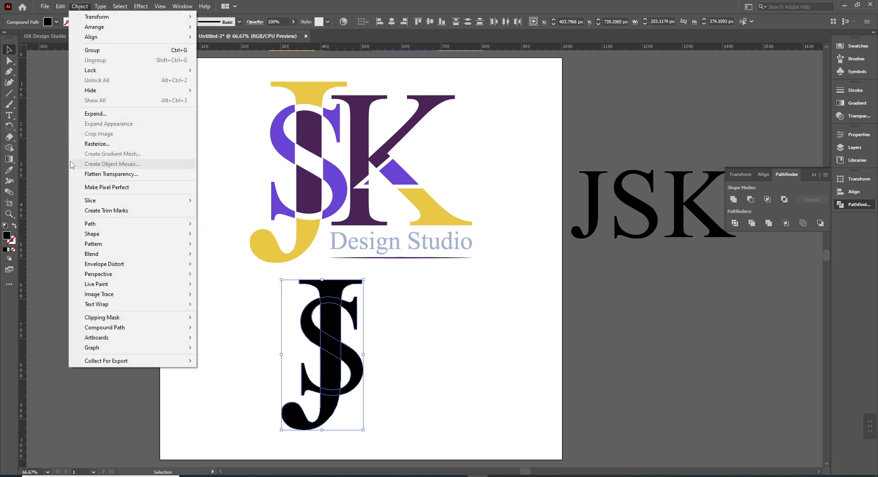
mouse_move(91, 225)
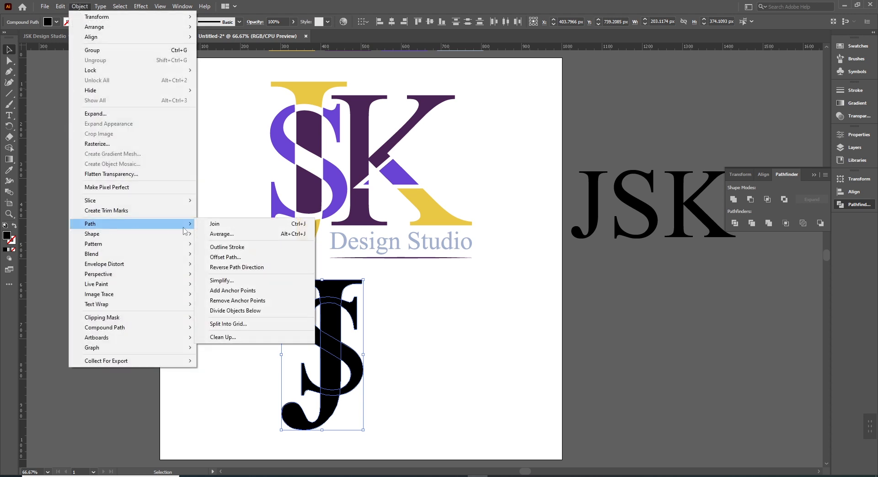
left_click(220, 257)
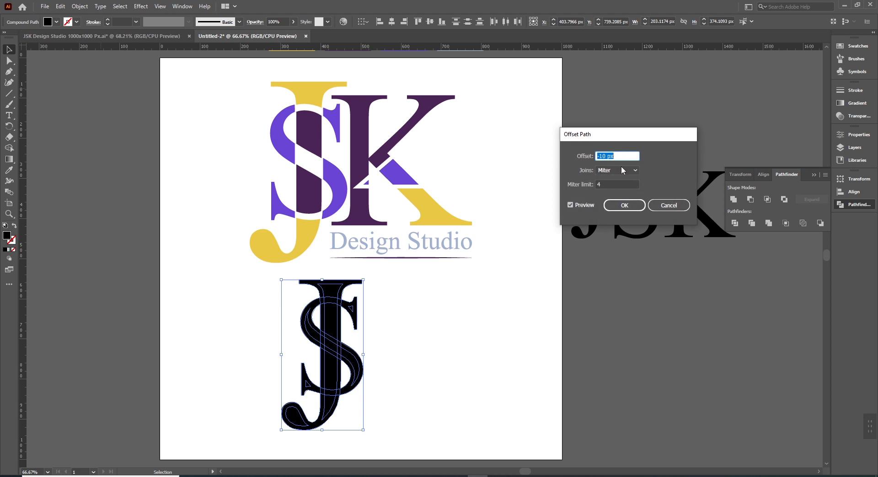
left_click(598, 156)
key("BackSpace")
key("Tab")
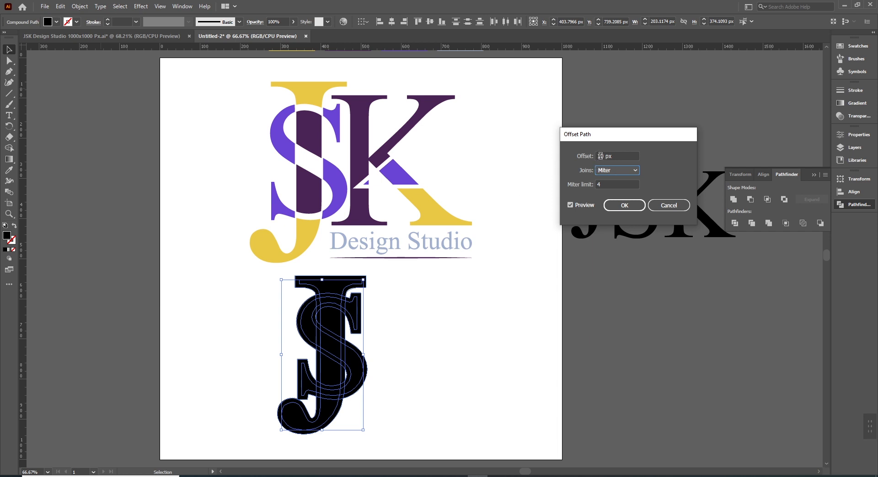
left_click(624, 206)
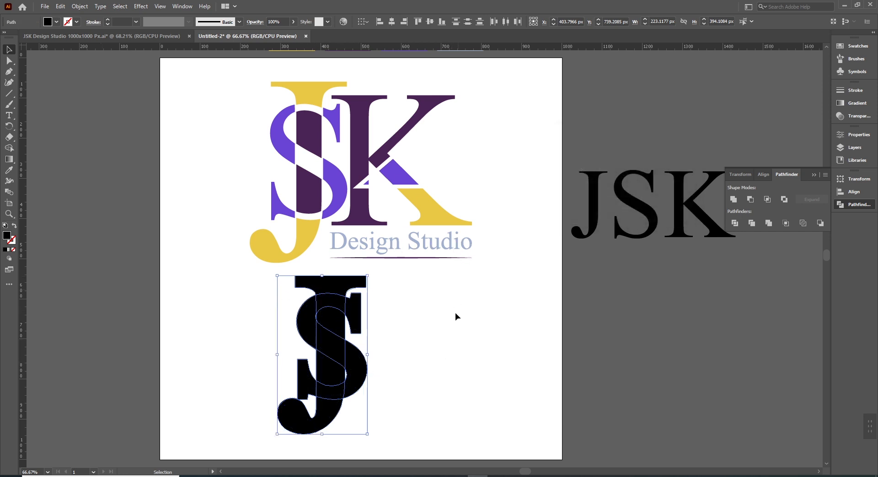
- Fill the offset shapes around the J and S with CMYK Cyan
left_click(55, 22)
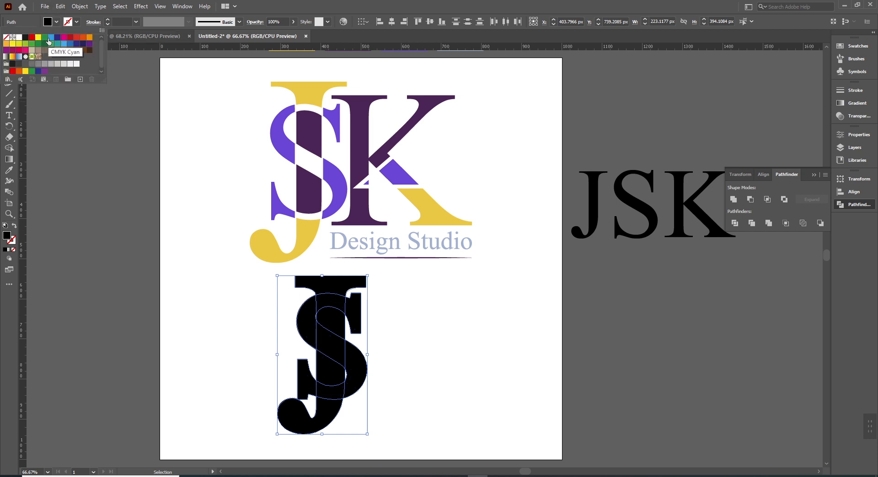
left_click(50, 37)
left_click(402, 339)
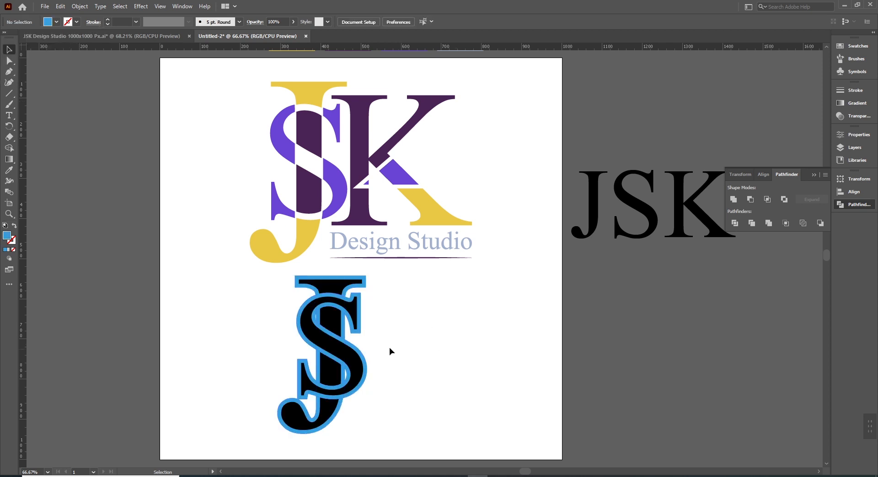
- Select all J and S shapes and use Shape Builder to remove the J's right-hand cyan outline where it crosses the S's upper curve
key("ctrl+space")
left_click(382, 289, "ctrl")
key("space")
left_click_drag(420, 320, 380, 275)
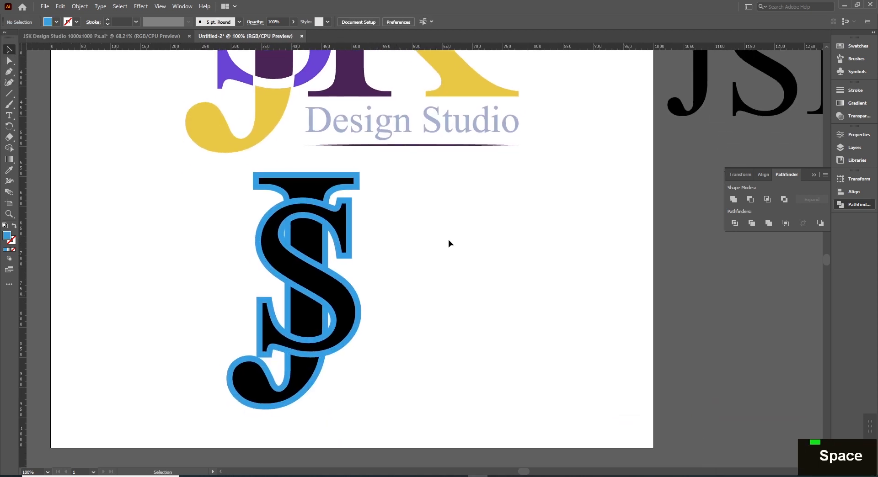
left_click_drag(440, 196, 173, 441)
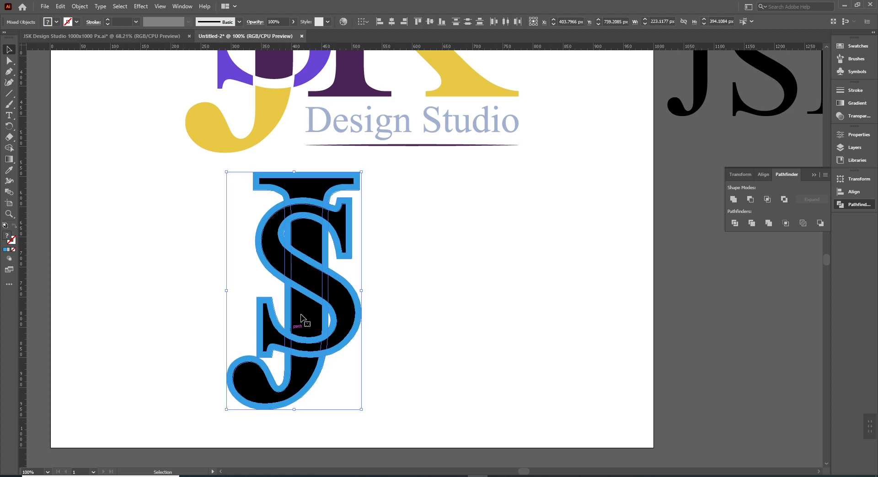
right_click(310, 260)
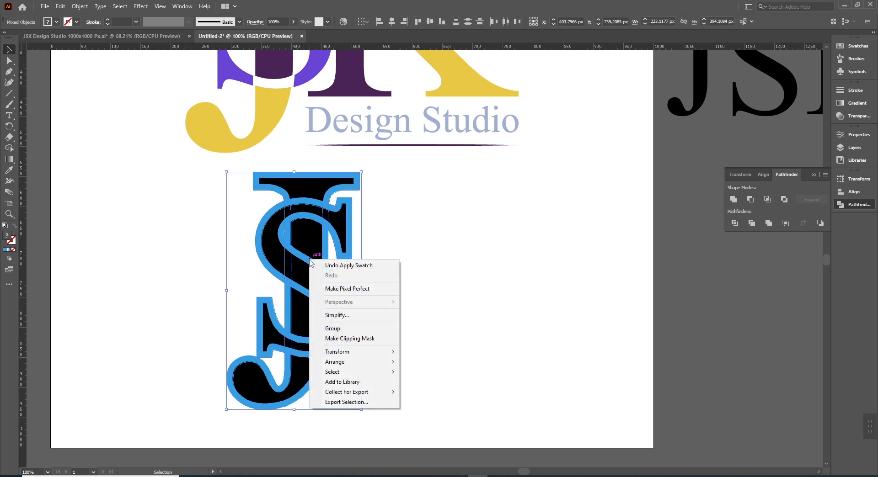
left_click(455, 5)
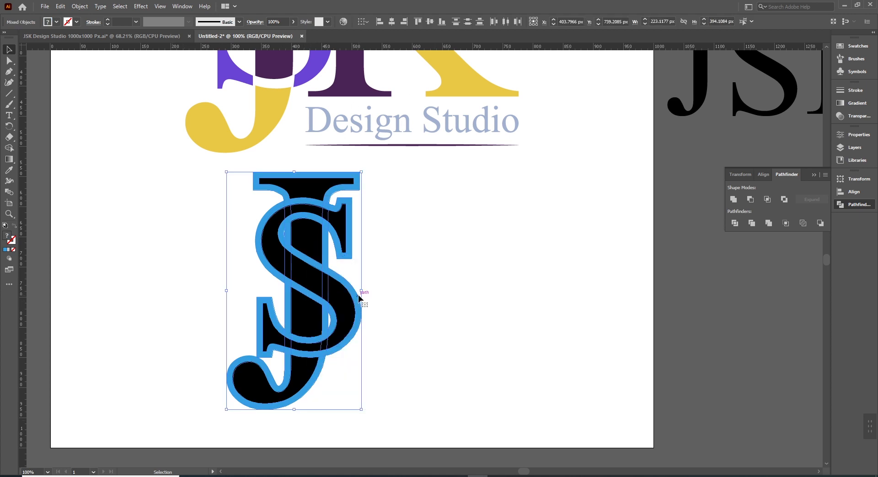
key("shift+m")
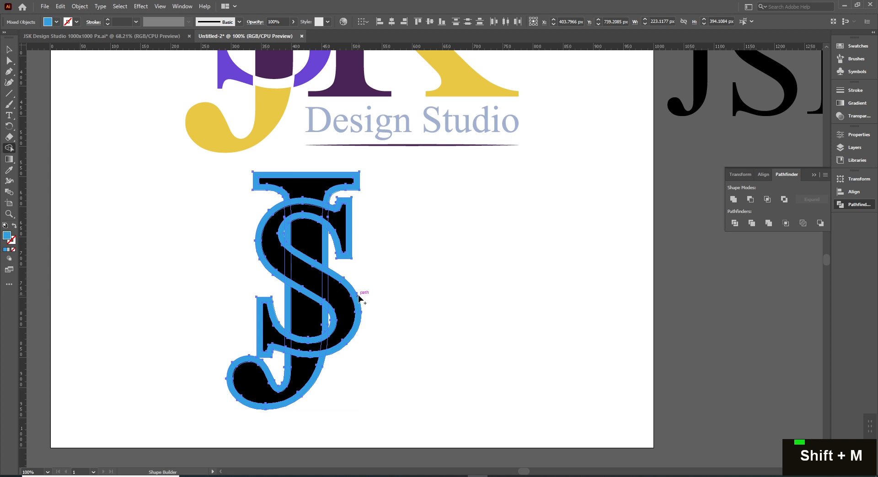
left_click(326, 207, "alt")
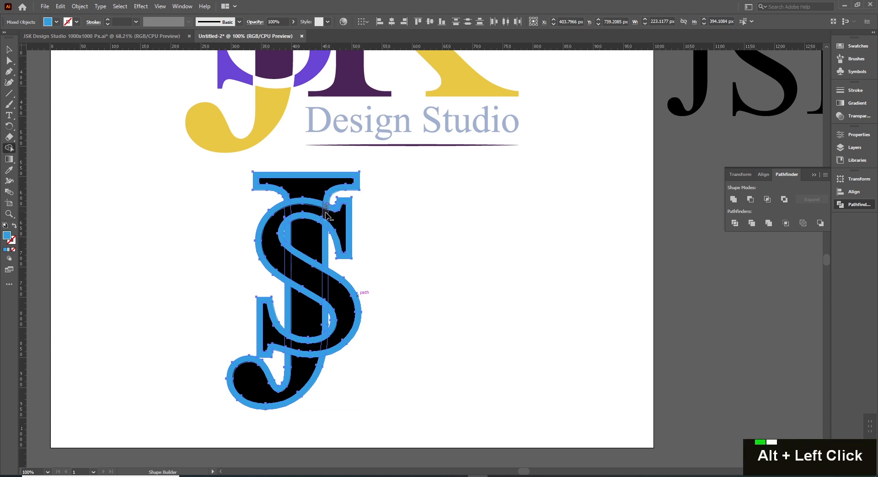
left_click_drag(326, 224, 327, 229)
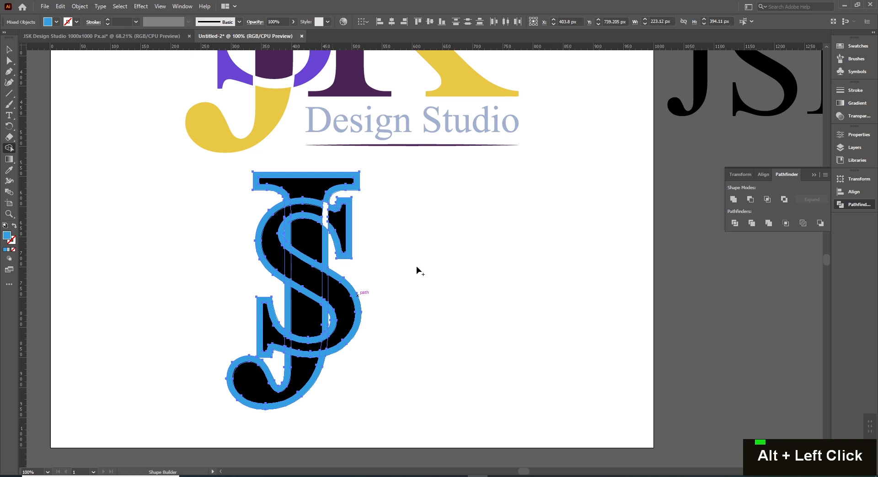
- Remove the J's left-hand cyan outline section where it crosses the S's upper curve with Shape Builder
left_click_drag(486, 185, 487, 245)
left_click(392, 254, "ctrl")
left_click(413, 272, "ctrl")
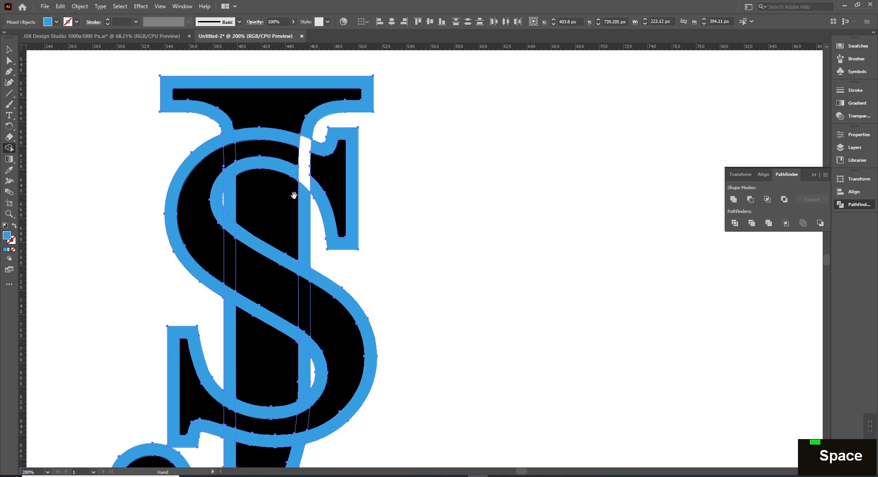
left_click_drag(293, 195, 419, 224)
left_click(425, 228, "ctrl")
left_click(352, 236, "alt")
left_click_drag(352, 235, 352, 274)
- Remove the J's outline sections on both sides of the stem where they cross the S's lower curve
left_click_drag(438, 328, 421, 126)
left_click_drag(423, 312, 417, 243)
mouse_move(330, 379)
left_mouse_down("alt")
mouse_move(329, 304)
mouse_move(329, 324)
left_mouse_up("alt")
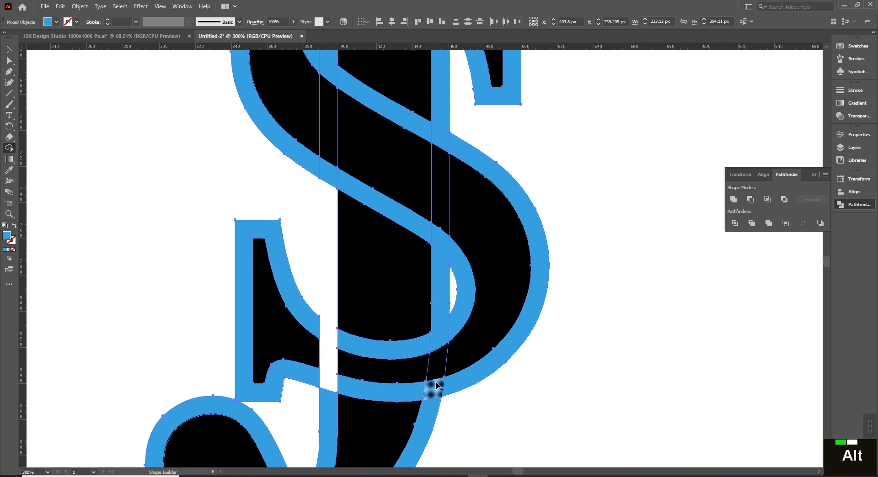
left_click_drag(437, 390, 446, 310, "alt")
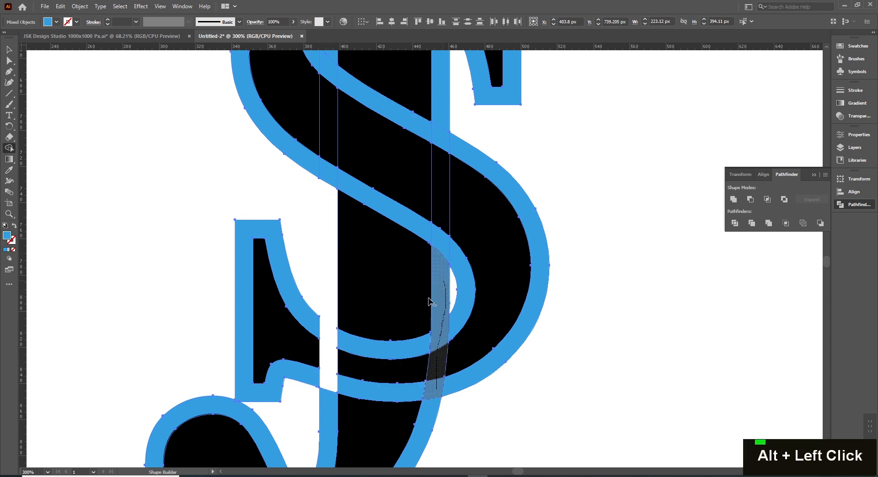
left_click(406, 283, "ctrl+alt")
left_click(405, 282, "ctrl+alt")
left_click_drag(484, 275, 453, 333)
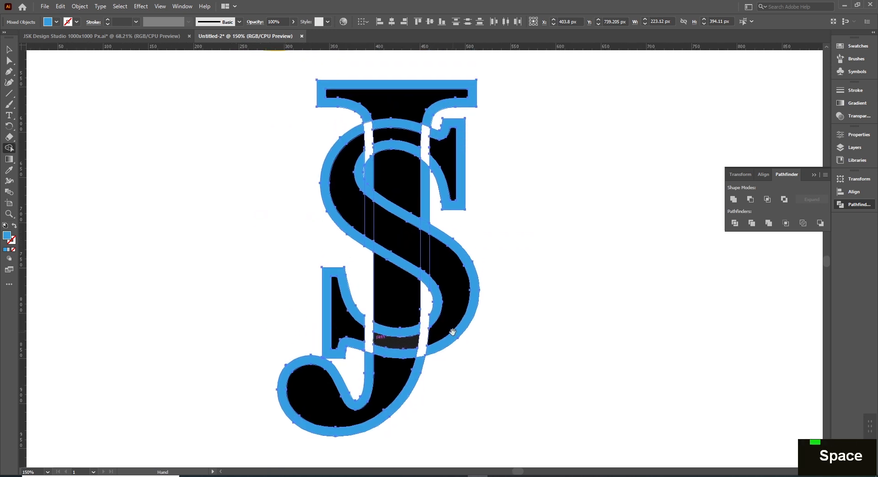
left_click(438, 240, "ctrl+alt")
left_click(437, 240, "ctrl+alt")
left_click_drag(480, 191, 450, 259)
- Delete the cyan offset shape around the J
left_click(11, 52)
left_click(276, 315)
left_click_drag(391, 272, 291, 276)
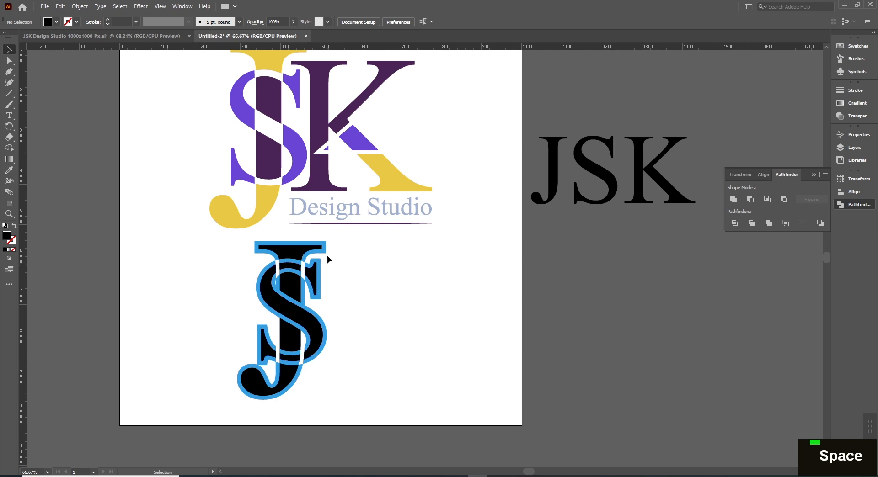
left_click_drag(325, 253, 423, 281)
key("ctrl+z")
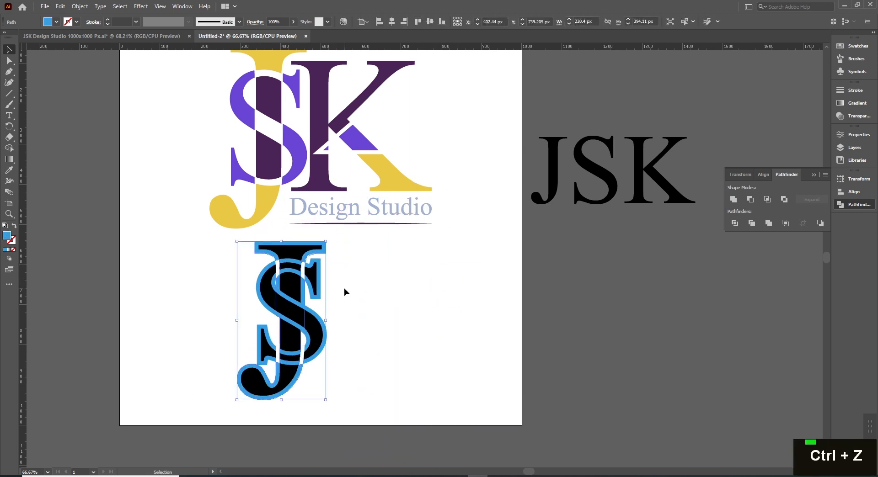
key("Delete")
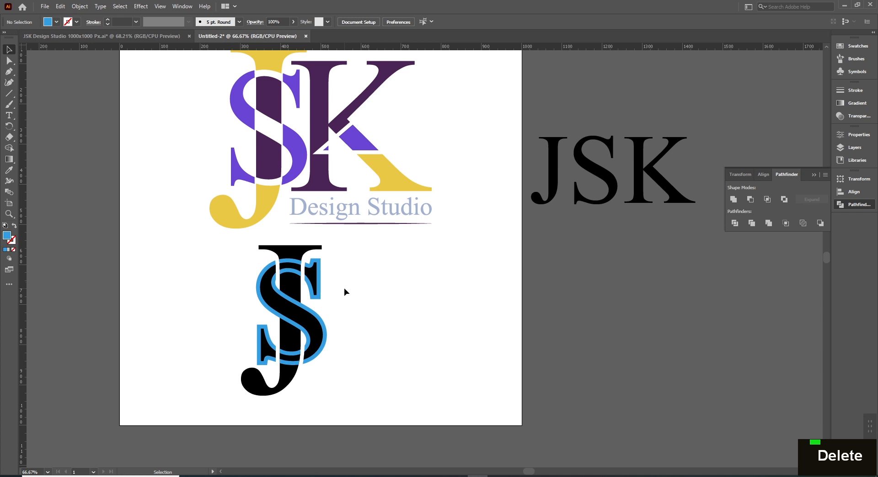
- Delete the cyan outline pieces around the S's upper serif, main body and lower serif
left_click(320, 261)
key("Delete")
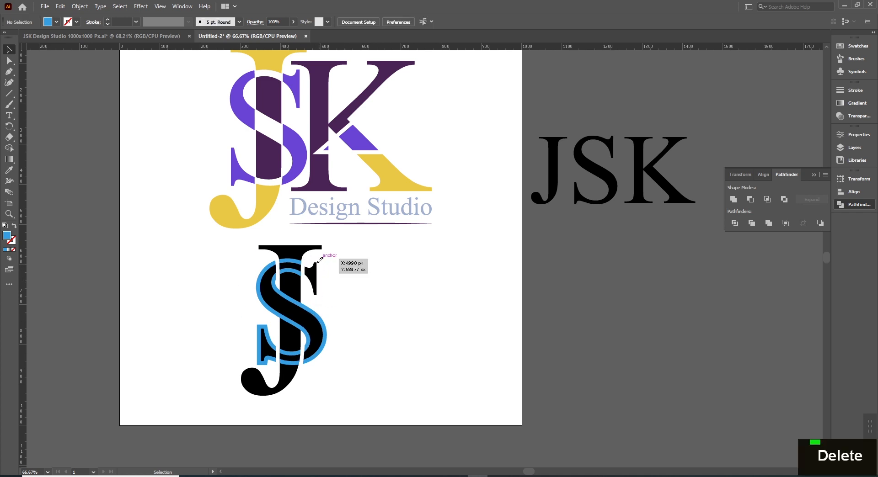
left_click(295, 265)
key("Delete")
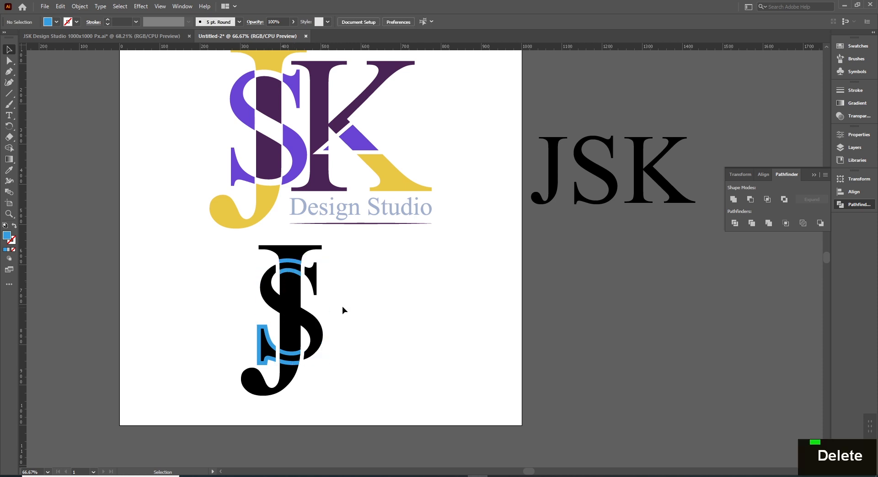
left_click(366, 299, "ctrl")
left_click_drag(319, 328, 320, 293)
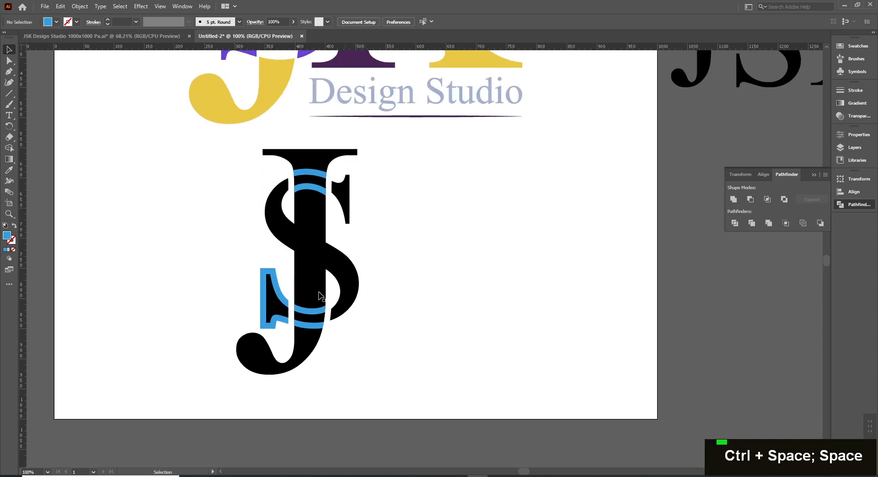
left_click(273, 271)
key("Delete")
- Try to delete the lower cyan piece on the J's stem and the S segment crossing it in isolation mode
left_click(319, 314)
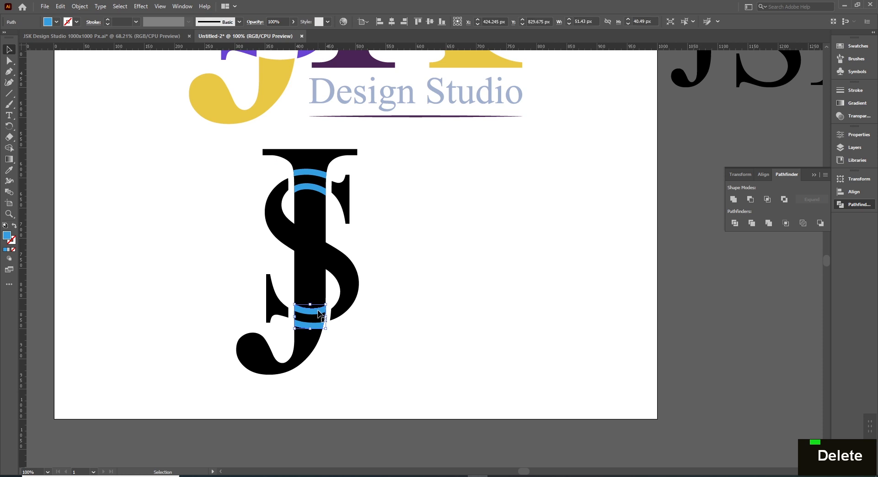
key("Delete")
left_click(315, 323)
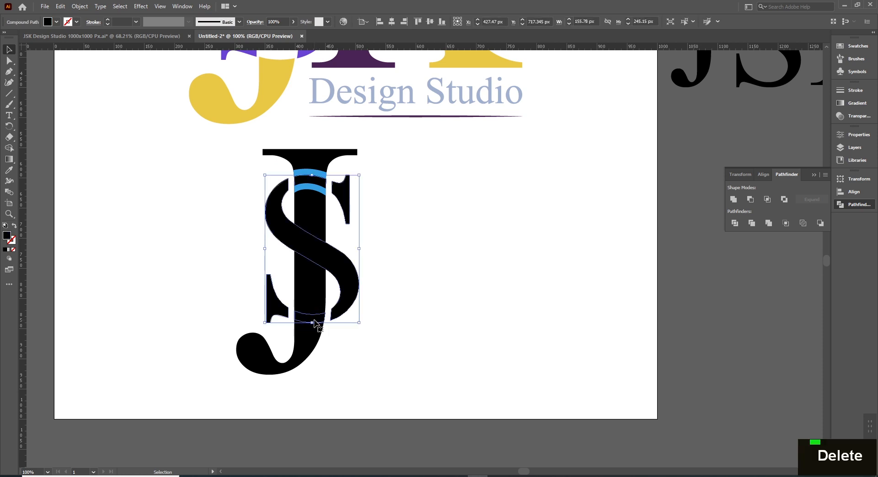
left_click(351, 343)
double_click(320, 320)
left_click(320, 320)
key("Delete")
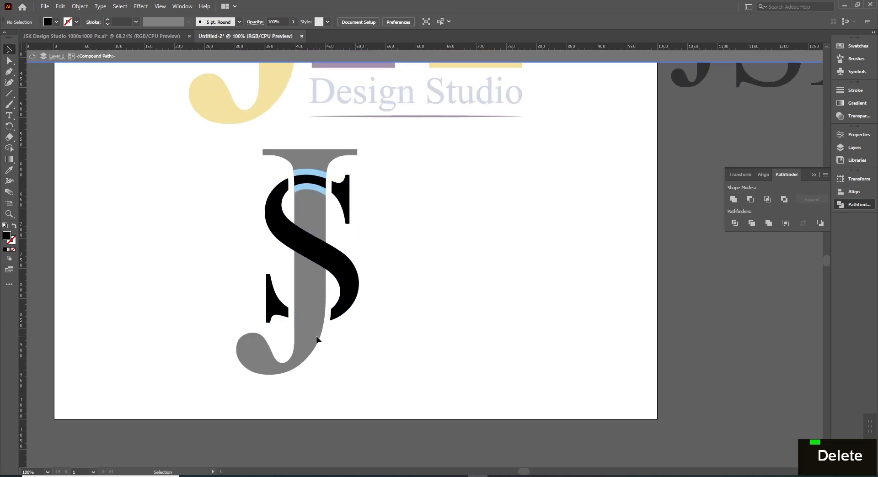
key("ctrl+z")
key("ctrl+z")
key("ctrl+z")
left_click(387, 341)
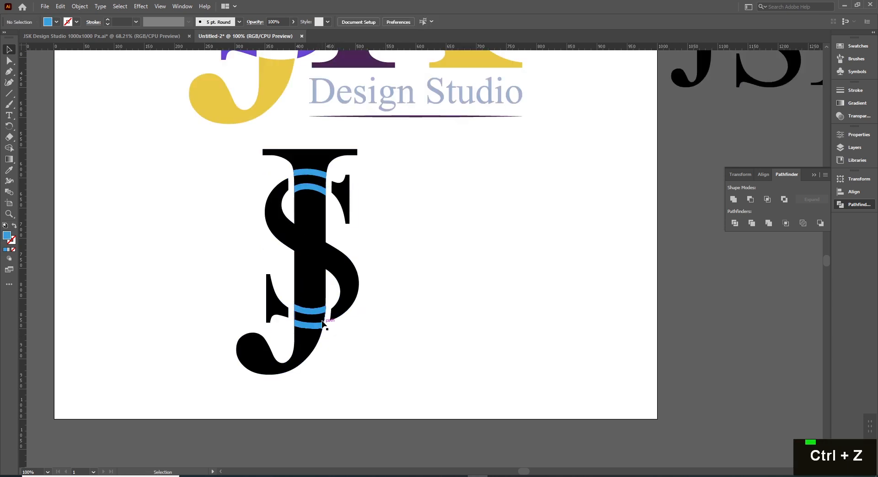
- Delete the lower cyan piece on the stem, release the S's compound path and delete its lower segment crossing the J
left_click(315, 317)
left_click(346, 346)
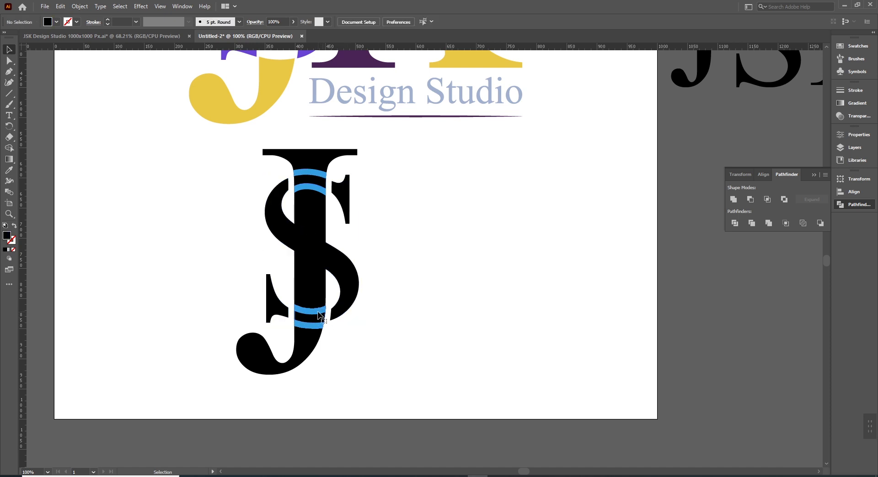
left_click(319, 316)
key("Delete")
right_click(318, 320)
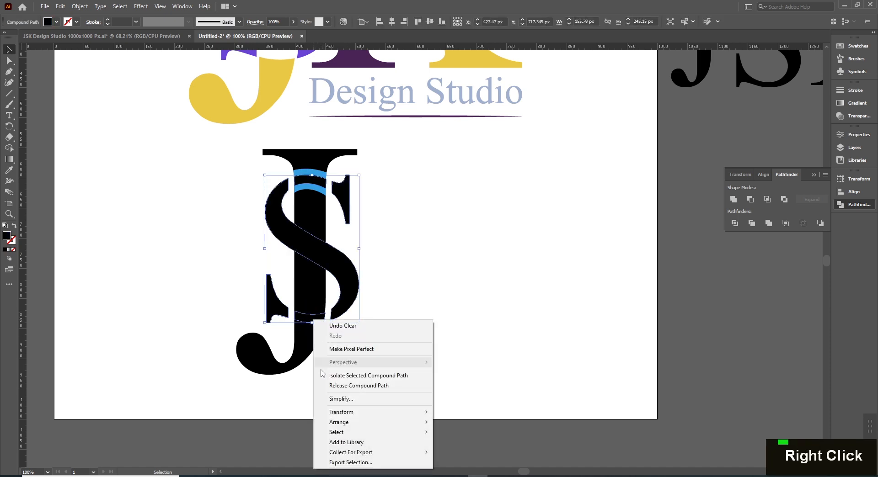
left_click(338, 387)
left_click(418, 308)
left_click_drag(427, 277, 454, 310)
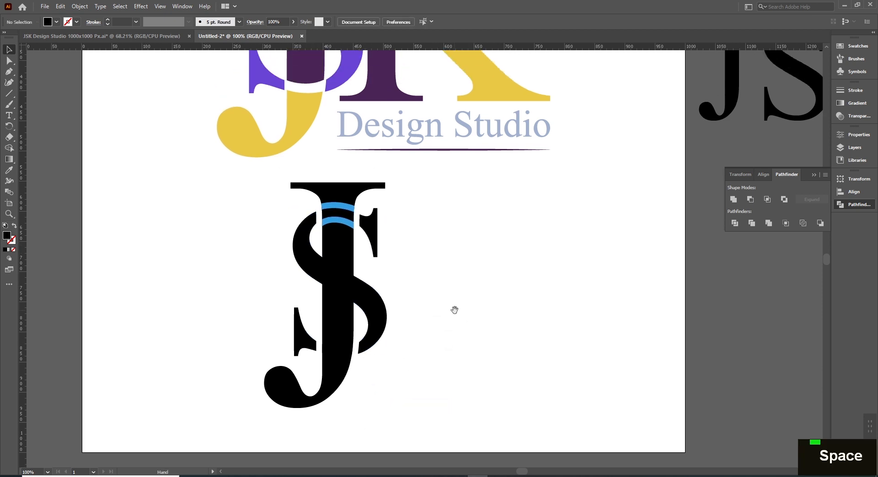
left_click(345, 356)
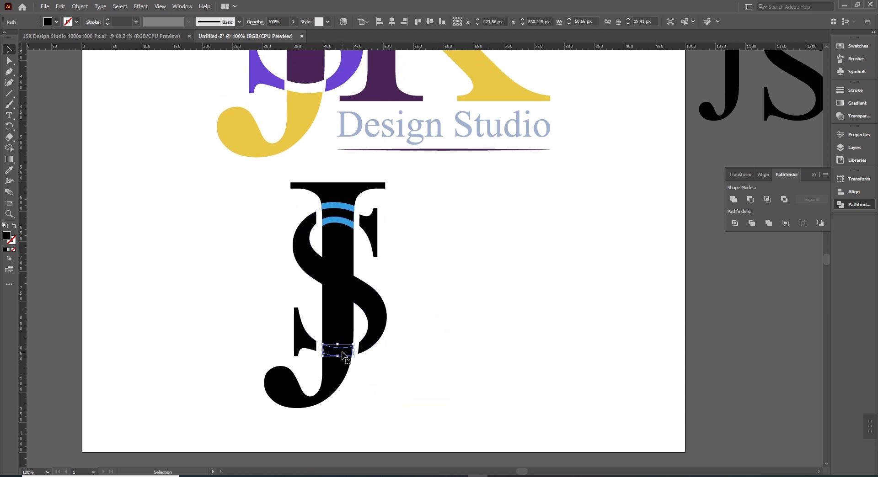
key("Delete")
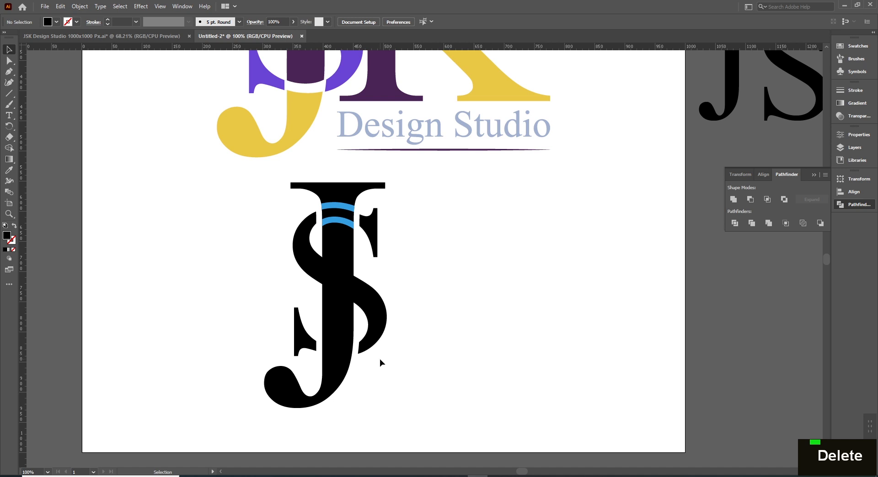
- Delete the S's upper segment crossing the J's stem together with the cyan piece behind it
left_click(343, 284)
left_click(433, 311)
left_click(344, 216)
key("Delete")
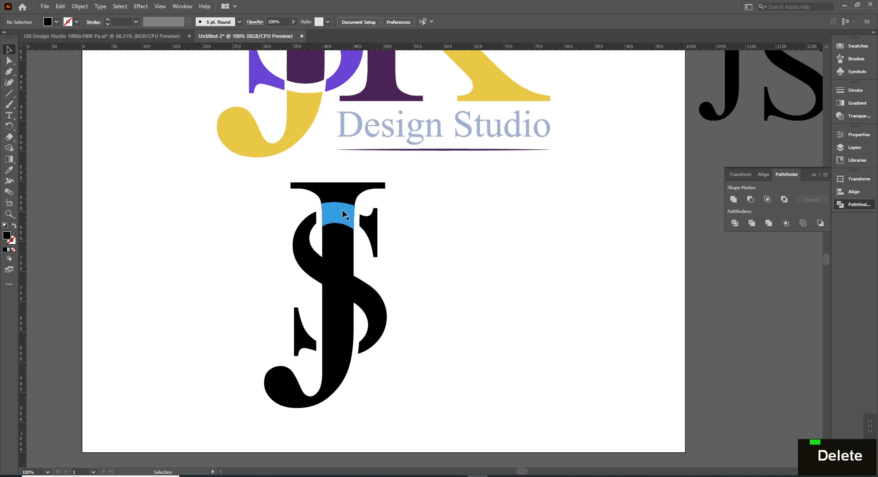
left_click(343, 215)
key("Delete")
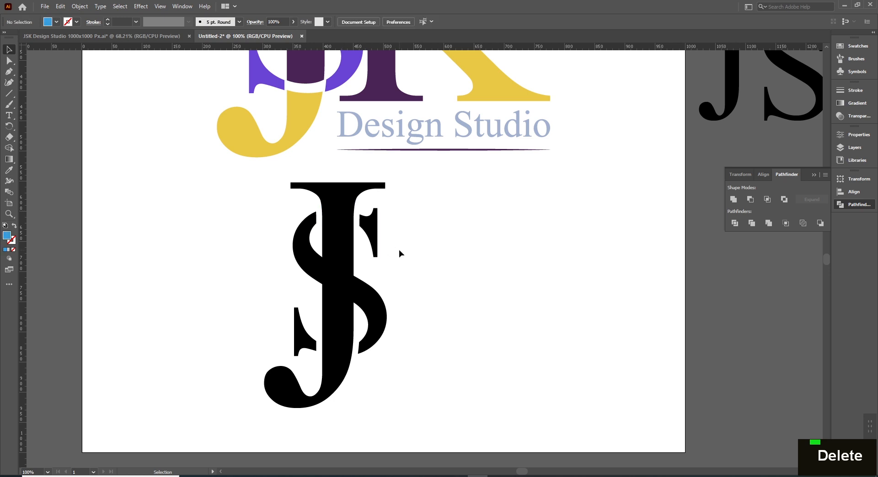
- Try to move the S's diagonal body away from the J, undo the move, and select the J with that diagonal
left_click_drag(369, 293, 279, 293)
left_click(339, 283)
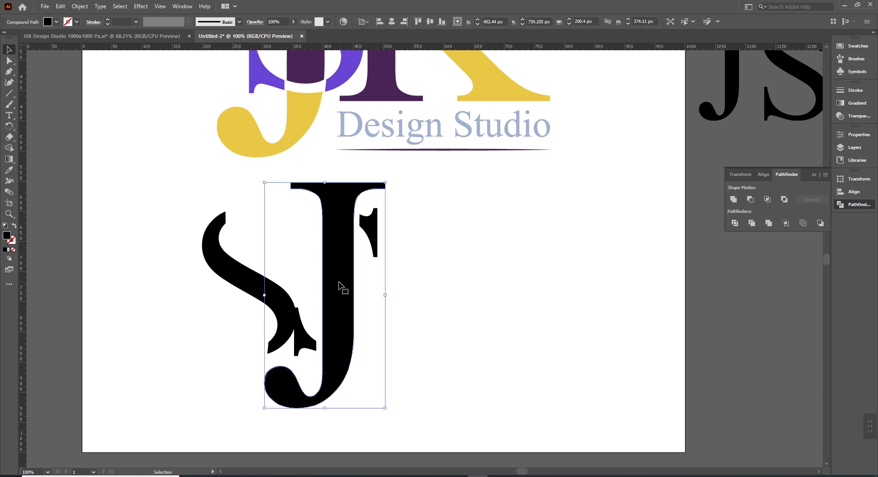
key("ctrl+y")
key("ctrl+y")
key("ctrl+z")
key("v")
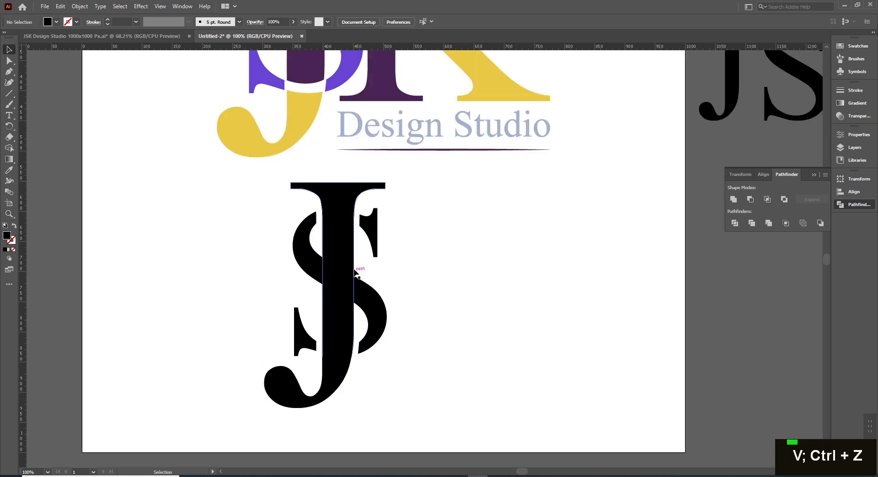
left_click(371, 303, "shift")
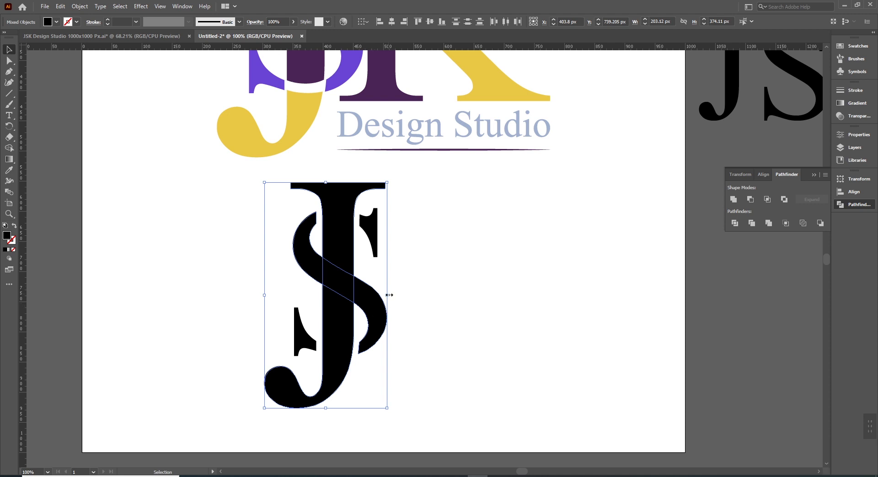
- Undo the edits back to the cyan-outlined J and S with cuts only at the S's upper curve
key("ctrl+z")
key("ctrl+z")
key("ctrl+z")
key("ctrl+z")
key("ctrl+z")
key("ctrl+z")
key("ctrl+z")
key("ctrl+z")
key("ctrl+z")
key("ctrl+z")
key("ctrl+z")
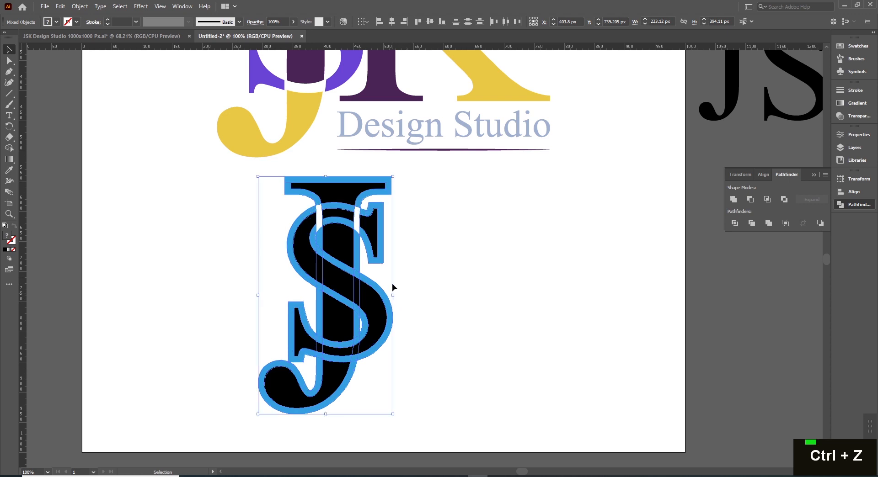
key("ctrl+z")
key("ctrl+shift+z")
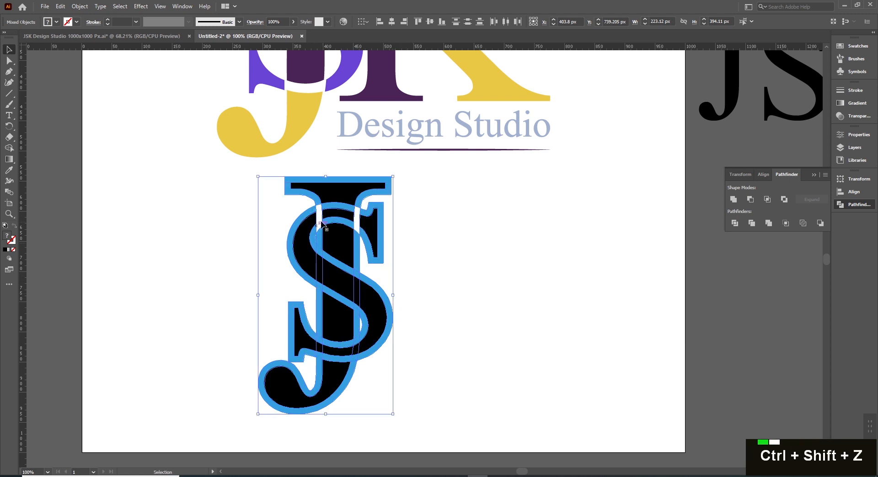
- Use the Shape Builder to cut away the pieces along both edges of the J's stem across the S's lower curve
key("ctrl+space")
left_click(410, 301, "ctrl")
left_click_drag(437, 296, 461, 308)
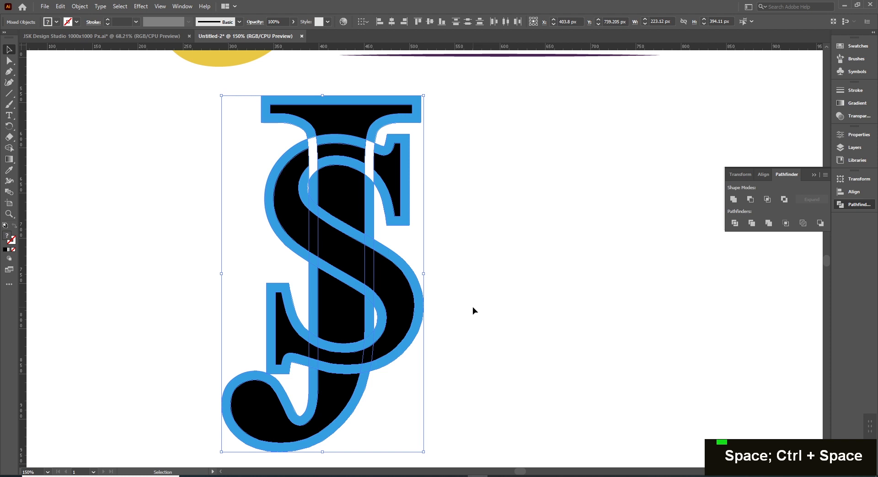
key("shift+m")
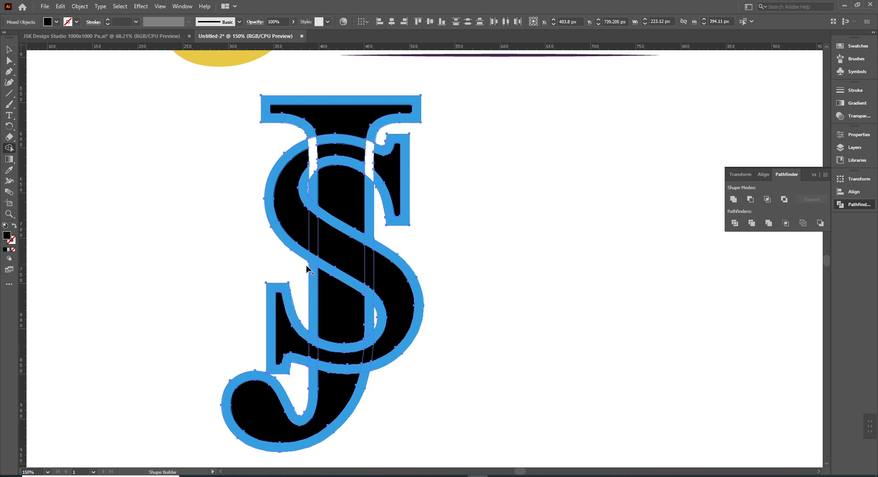
key("alt")
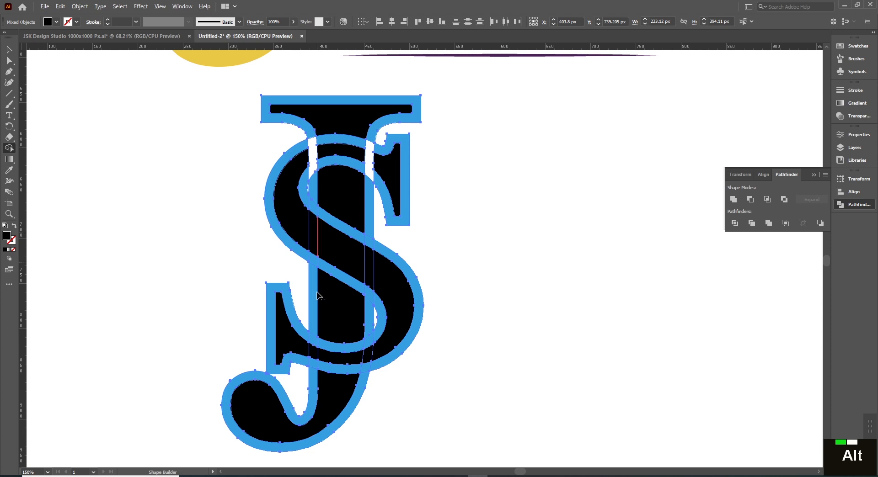
left_click(313, 359, "alt")
left_click_drag(313, 342, 314, 346)
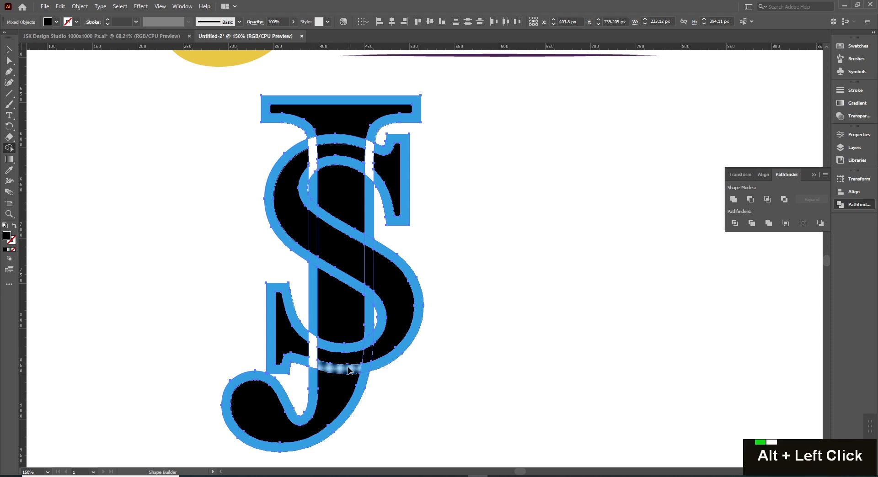
left_click(315, 329, "alt")
left_click_drag(368, 368, 364, 319)
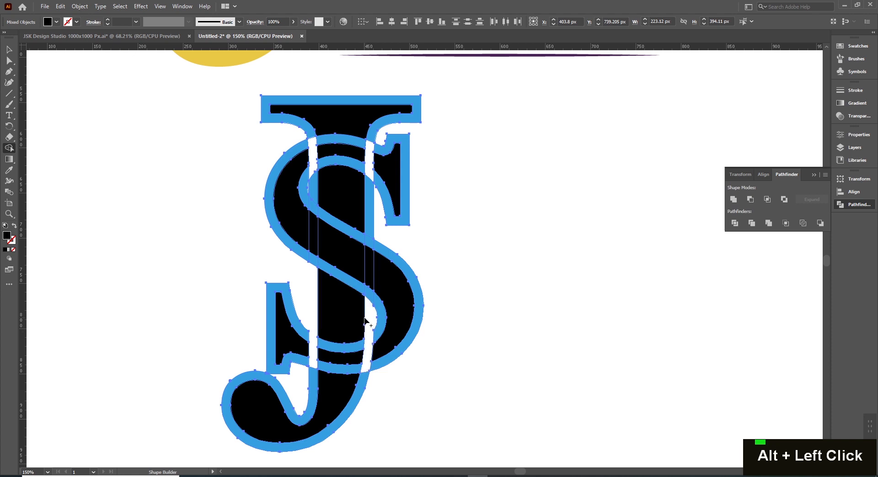
- Cut away the two cyan strips edging the S's diagonal where it crosses the J's stem, and deselect everything
left_click(349, 227, "alt")
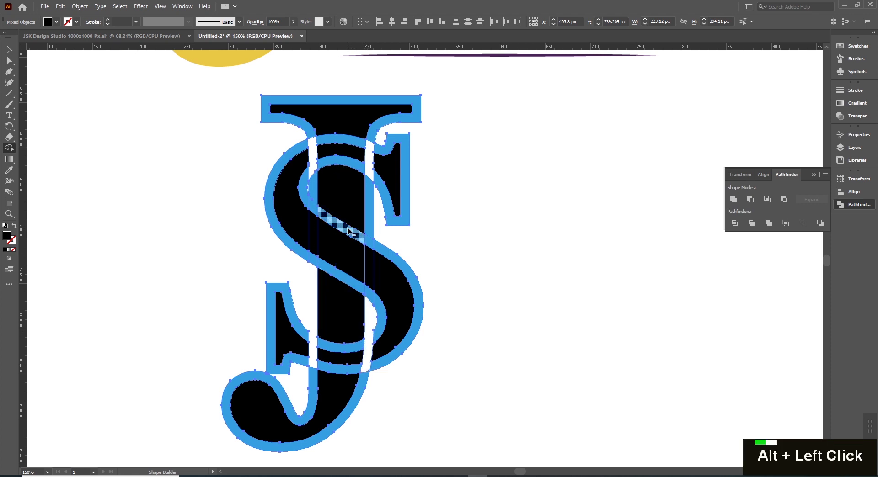
left_click(343, 280, "alt")
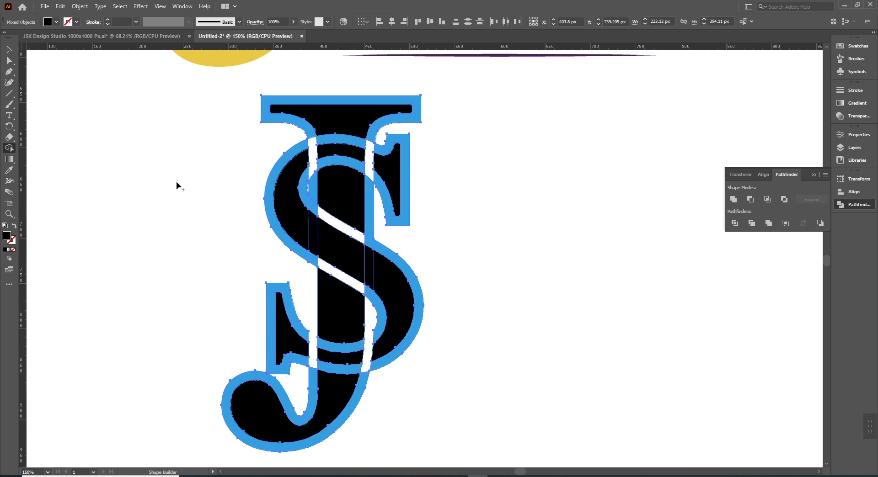
key("v")
left_click(171, 247)
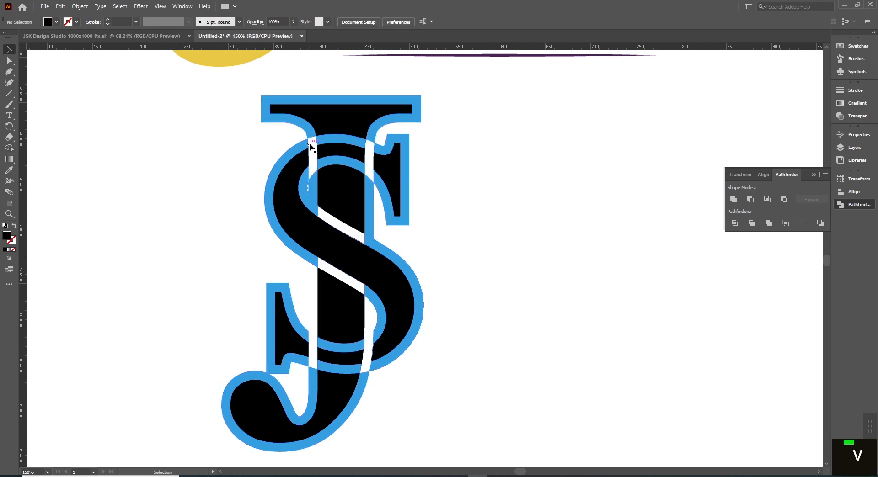
left_click(262, 117)
key("Delete")
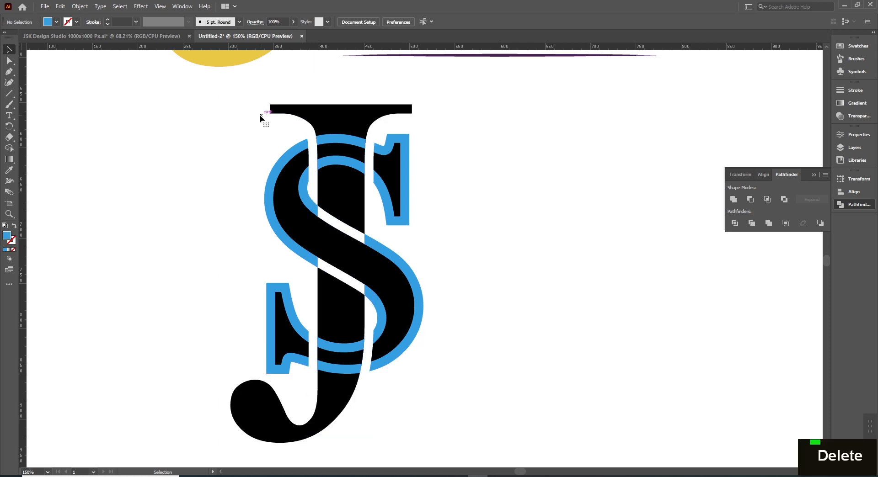
key("ctrl+z")
- Release the compound path of the J's cyan outline and delete its upper piece around the serif
right_click(261, 117)
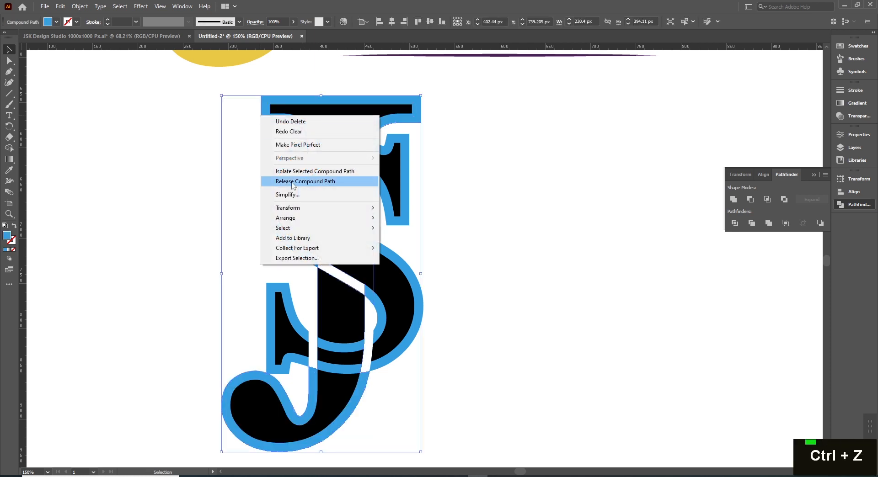
left_click(210, 148)
left_click(262, 114)
key("Delete")
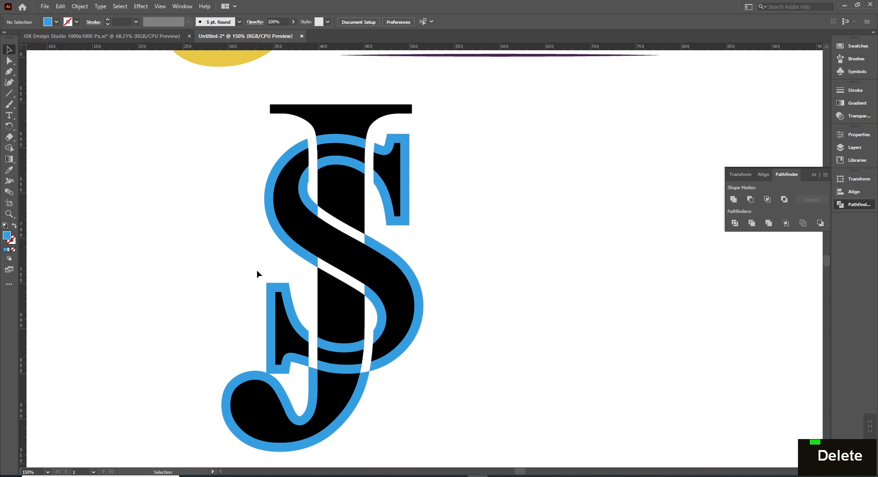
- Release the compound path of the S's cyan outline and delete its piece around the diagonal body
left_click(293, 166)
right_click(295, 144)
left_click(220, 241)
key("Delete")
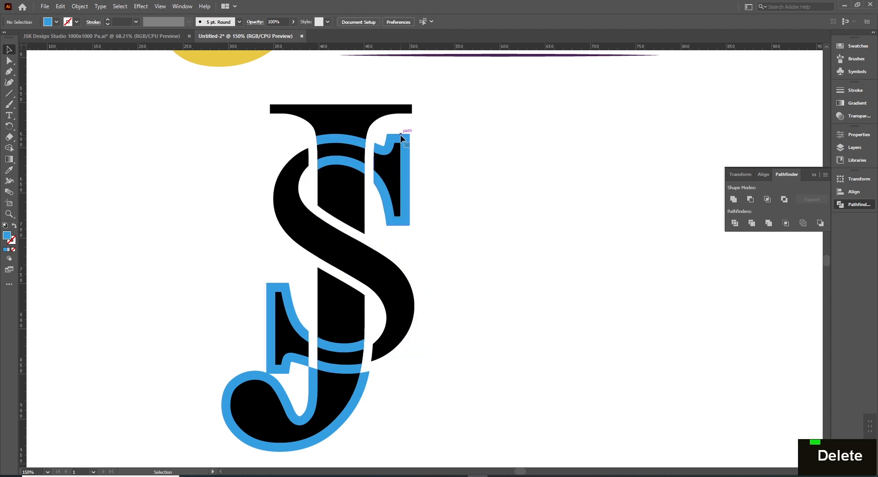
- Release the black S's compound path and delete its upper segment crossing the J's stem
left_click(359, 155)
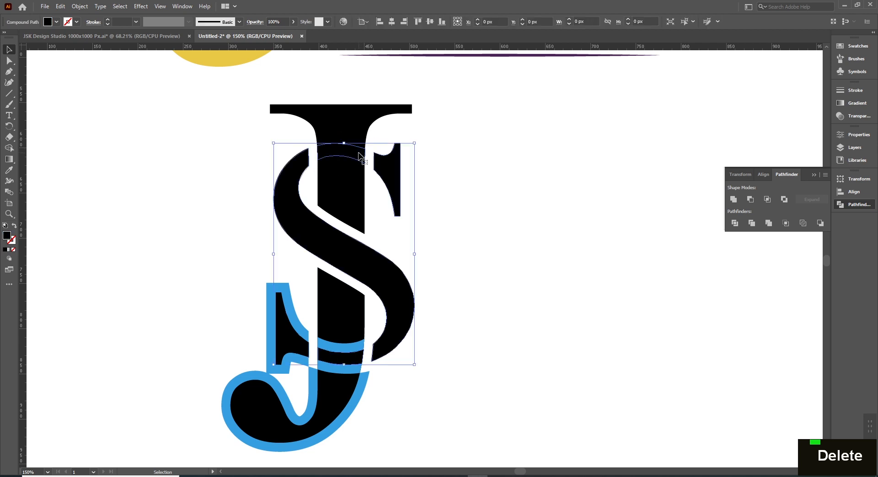
right_click(359, 155)
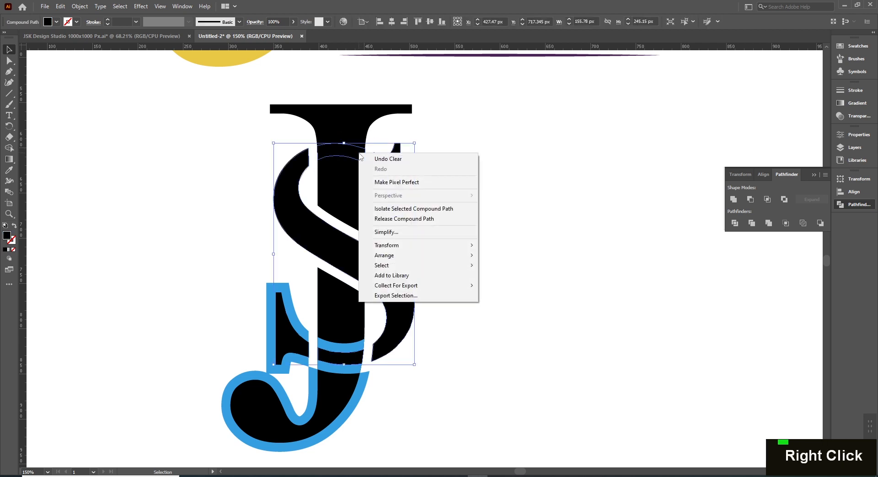
left_click(398, 219)
left_click(352, 153)
key("Delete")
- Delete the remaining cyan pieces around the S's lower end and the J's hook, plus the S's lower segment crossing the J
left_click(299, 322)
key("Delete")
left_click(328, 345)
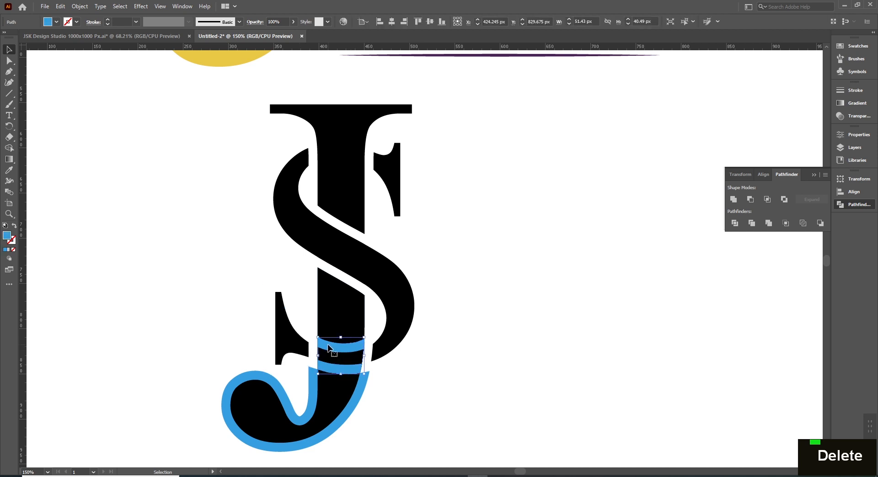
key("Delete")
left_click(348, 362)
left_click(372, 393)
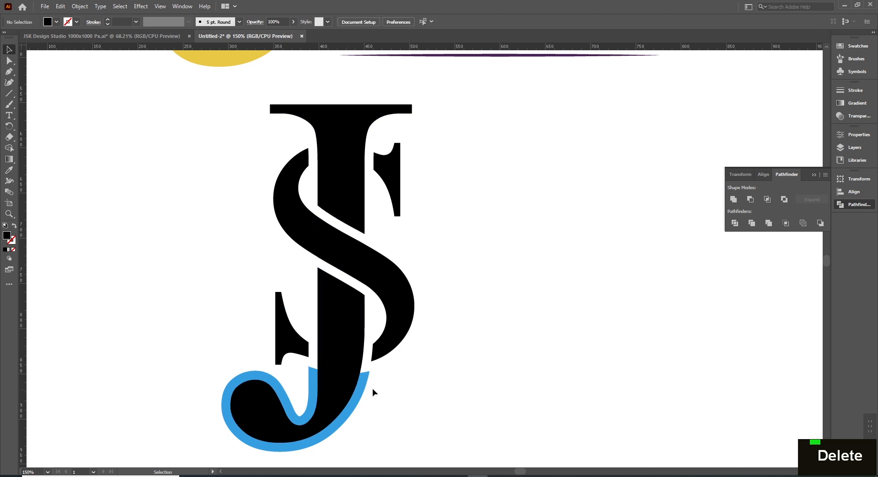
left_click(360, 389)
key("Delete")
- Group the coloured JSK Design Studio logo and move it off the artboard's left side
left_click(442, 291, "ctrl+alt")
left_click(443, 291, "ctrl+alt")
left_click_drag(443, 291, 370, 374)
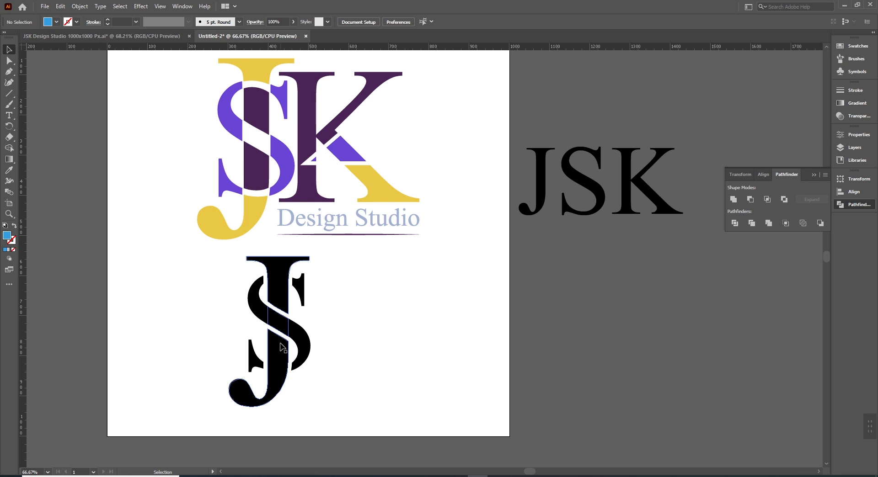
key("space")
left_click_drag(378, 305, 430, 302)
left_click_drag(288, 353, 383, 430)
key("ctrl+g")
left_click(397, 257)
left_click(405, 206)
key("space")
left_click_drag(389, 249, 505, 291)
left_click_drag(533, 249, 188, 243)
left_click(301, 361)
- Group the black interlaced J and S and centre the group horizontally and vertically on the artboard
key("space")
left_click_drag(327, 398, 280, 345)
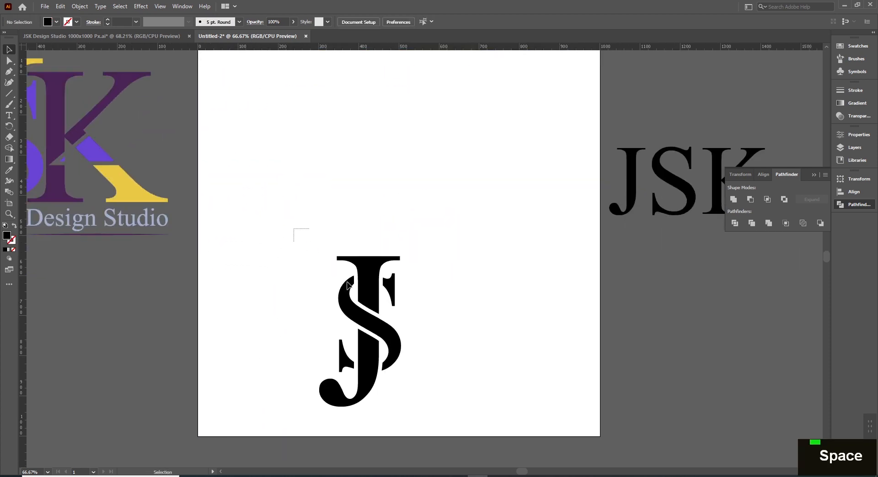
left_click_drag(294, 228, 467, 397)
key("ctrl+g")
left_click(411, 377)
left_click_drag(395, 340, 448, 210)
left_click(392, 22)
left_click(430, 22)
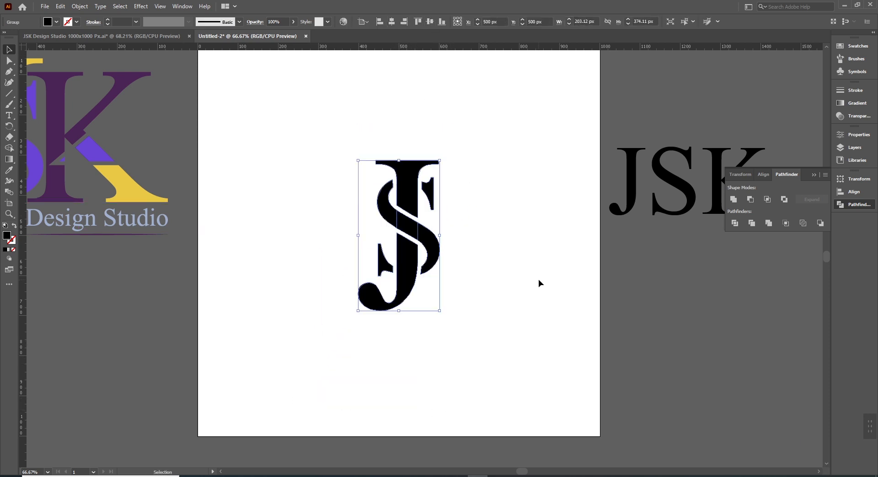
left_click(499, 262)
- Draw a circle about 502 px in diameter over the monogram and centre it on the artboard both ways
key("space")
left_click_drag(415, 270, 415, 328)
left_click(415, 328)
left_click(517, 325)
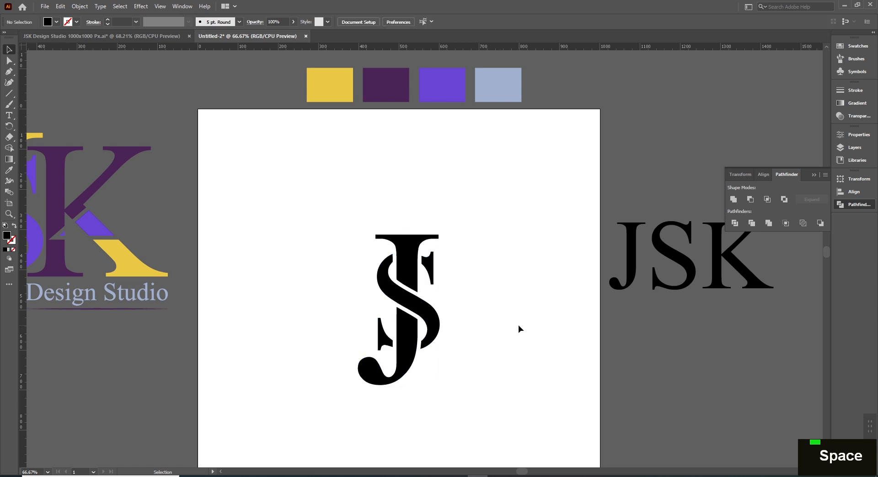
key("l")
left_click_drag(325, 202, 495, 404)
key("v")
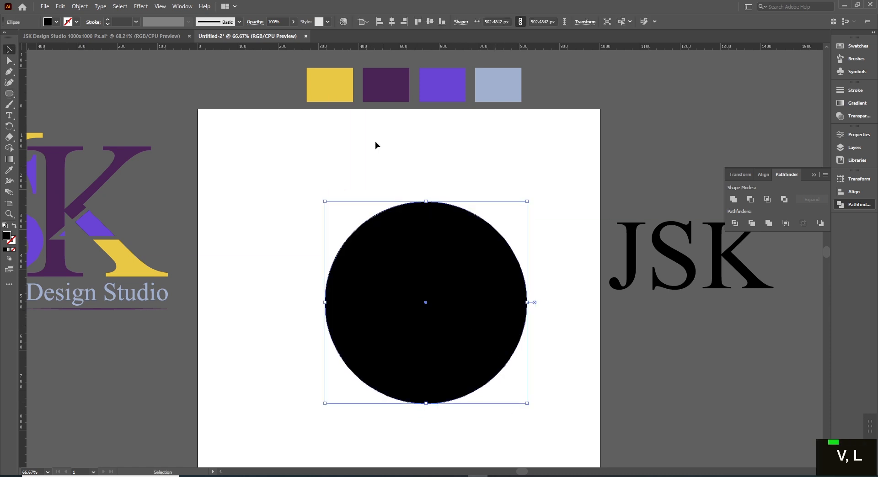
left_click(390, 23)
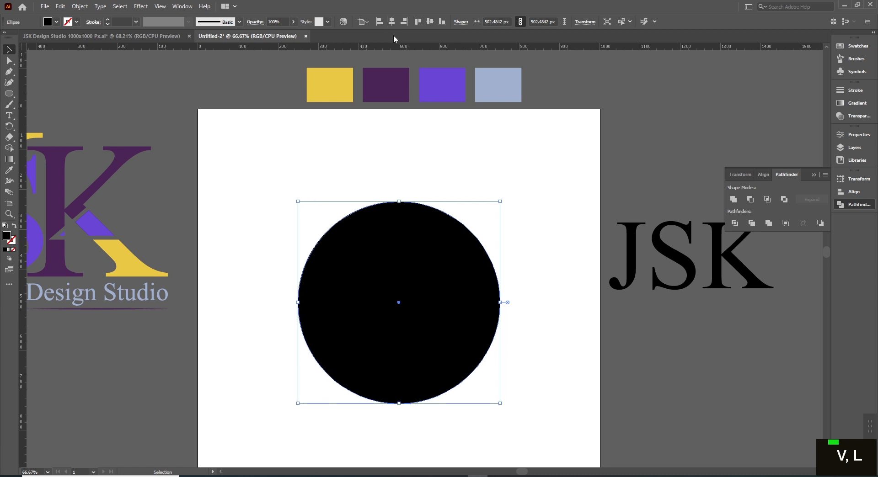
left_click(429, 22)
- Send the black circle to the back, behind the JS monogram
right_click(458, 289)
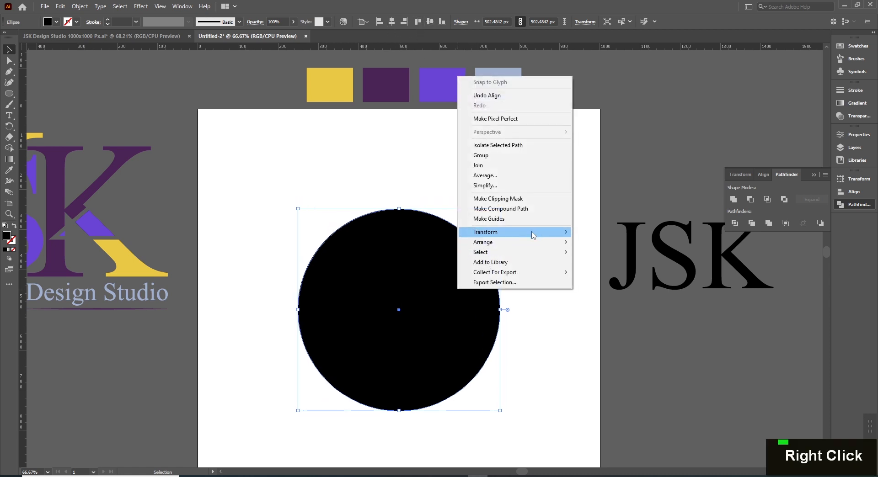
mouse_move(533, 235)
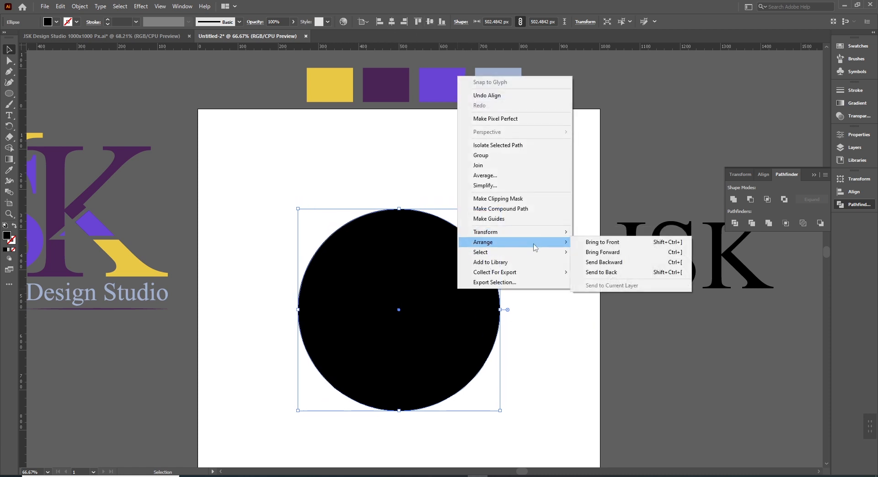
left_click(598, 272)
left_click(537, 393)
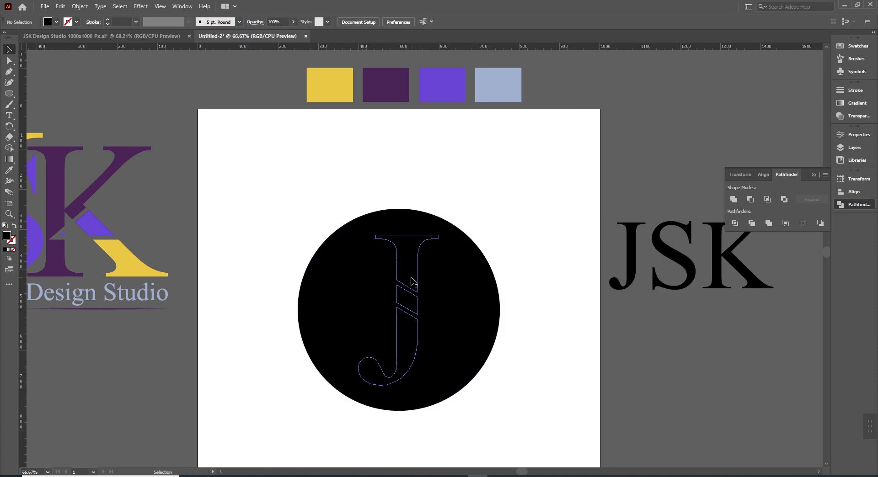
left_click(436, 311)
left_click(518, 334)
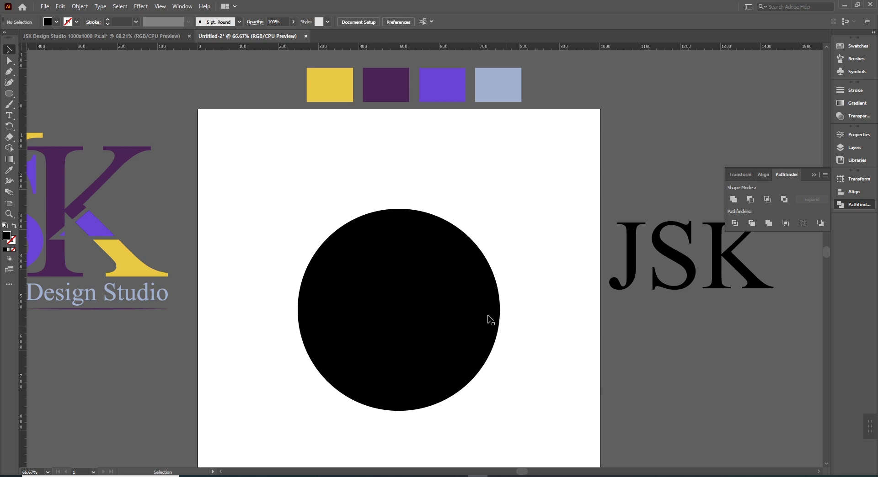
- Fill the circle with the yellow sampled from the palette rectangle above the artboard
left_click(475, 287)
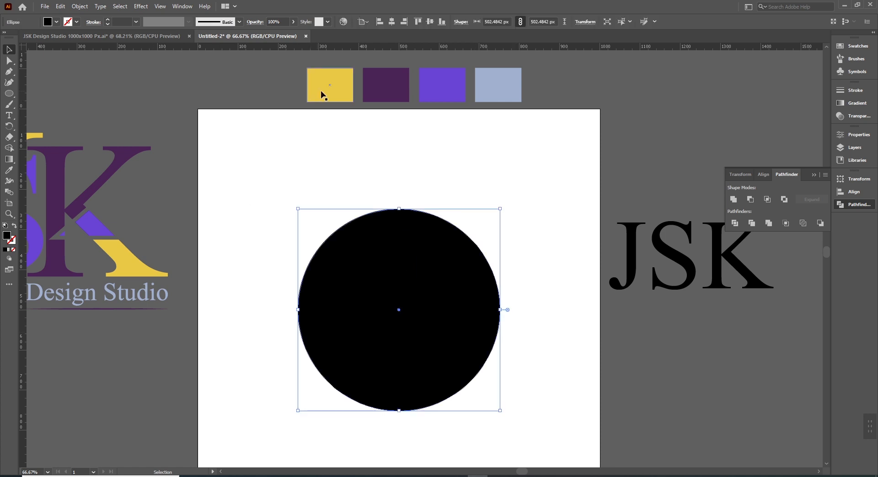
key("i")
left_click(345, 91)
key("v")
left_click(435, 208)
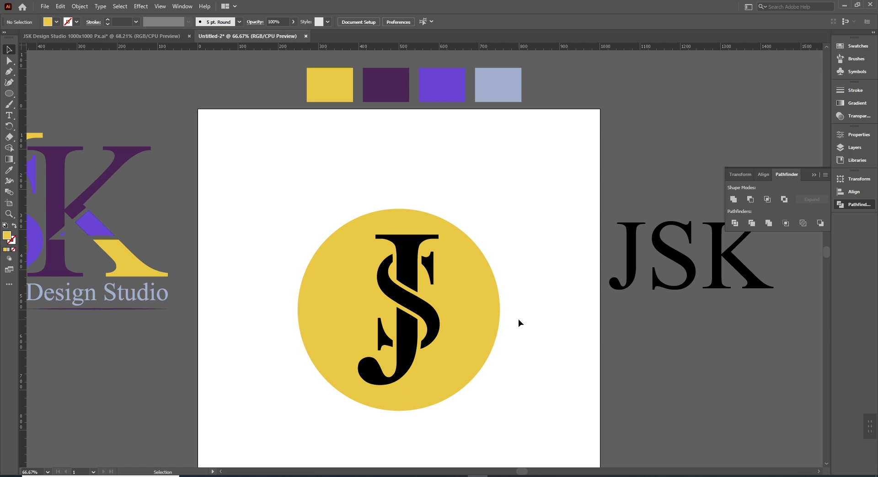
- Copy the yellow circle, paste it in front and shrink the copy from its centre to about 480 px
left_click(472, 299)
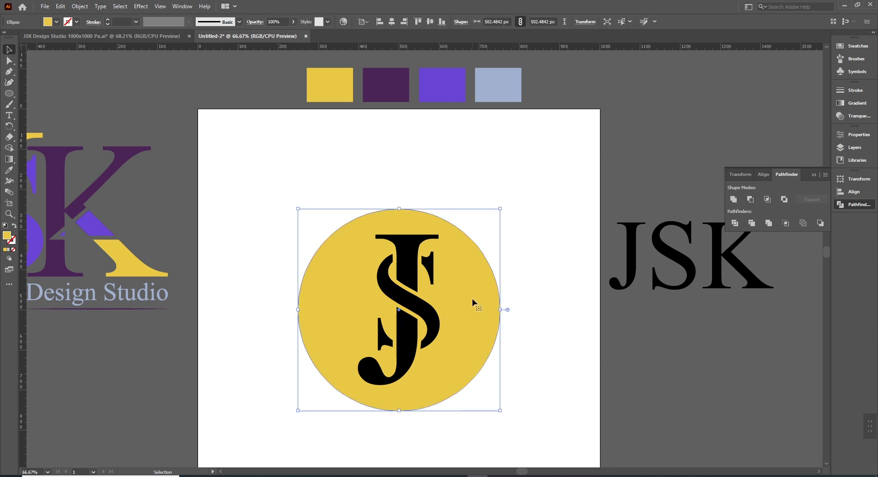
key("ctrl")
key("ctrl+c")
key("ctrl+f")
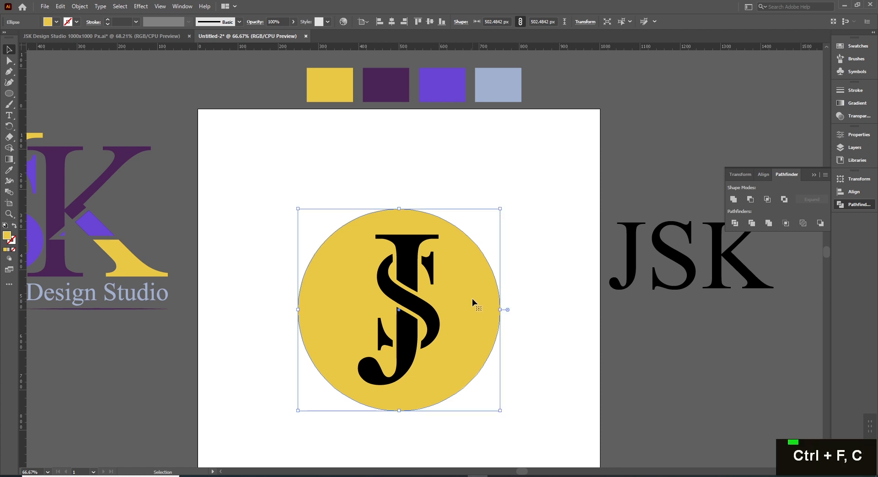
key("alt")
left_click_drag(500, 210, 496, 211)
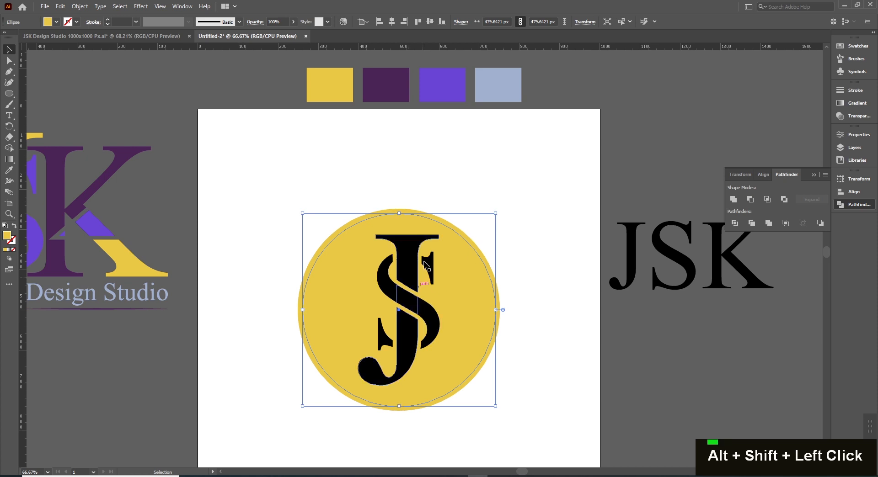
- Subtract the smaller circle from the larger one with Minus Front to make a yellow ring, and select the ring
left_click_drag(515, 275, 483, 300)
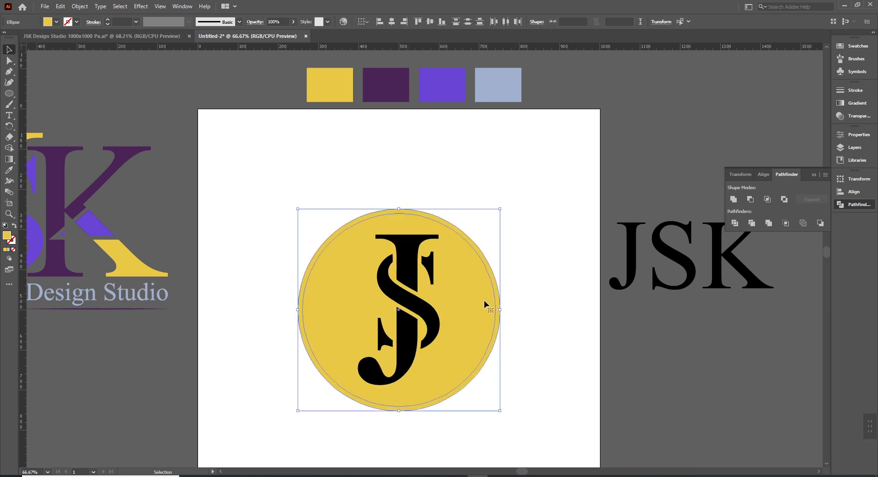
left_click(848, 206)
left_click(848, 208)
left_click(750, 199)
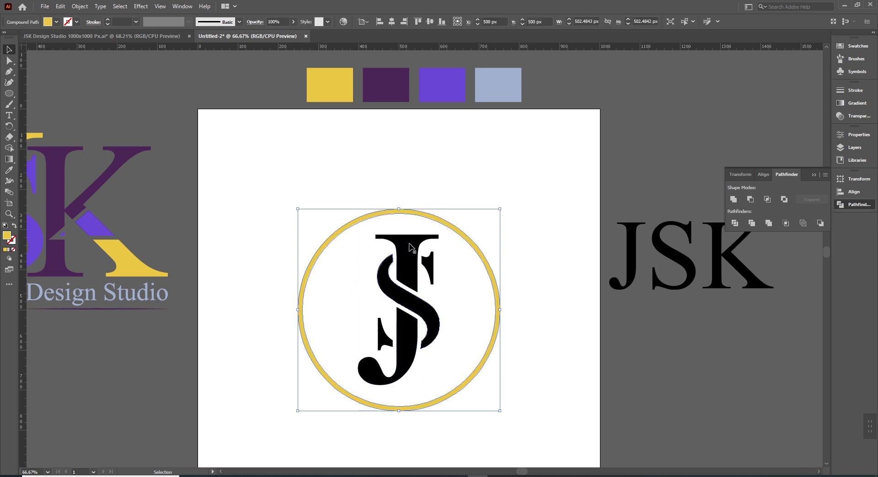
left_click(538, 299)
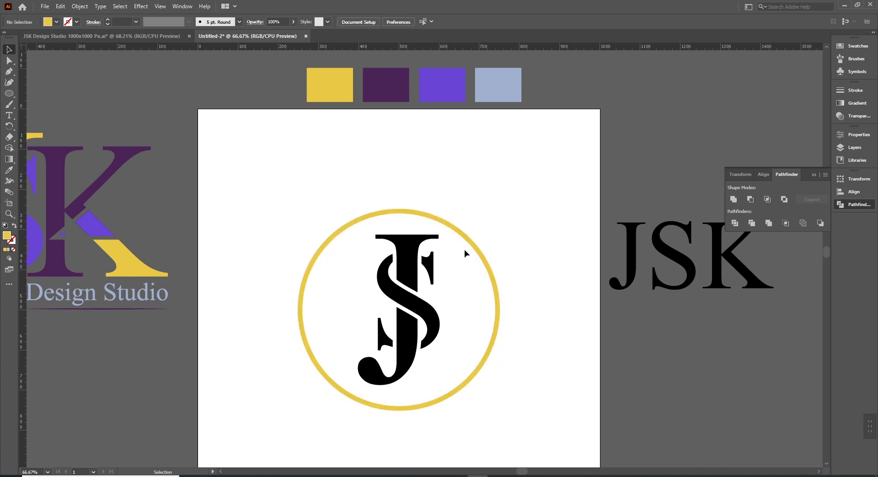
left_click(472, 241)
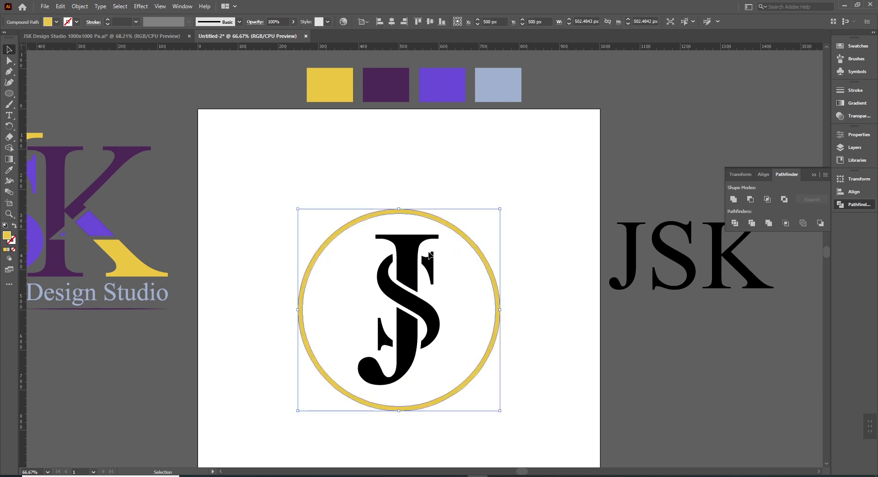
- Fill the ring with the white-to-black linear gradient and change its black stop to a dark grey swatch
left_click(841, 103)
left_click(807, 161)
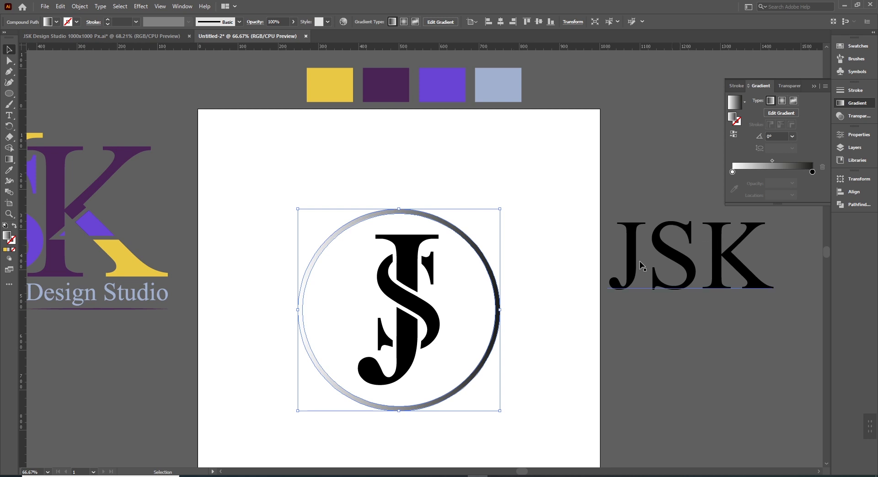
double_click(812, 173)
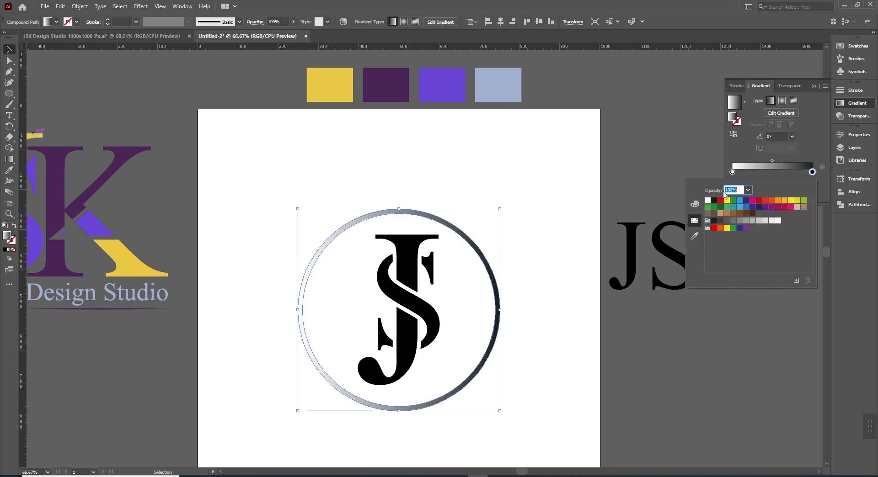
left_click(720, 221)
left_click(727, 221)
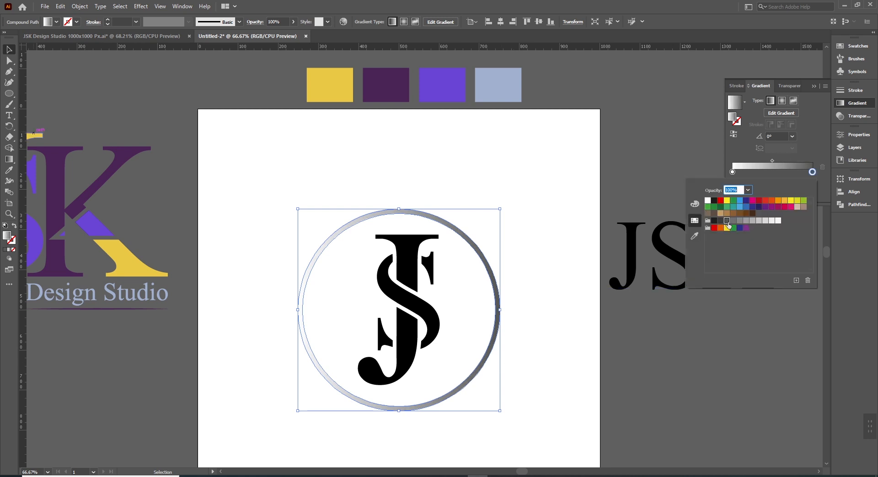
left_click(795, 137)
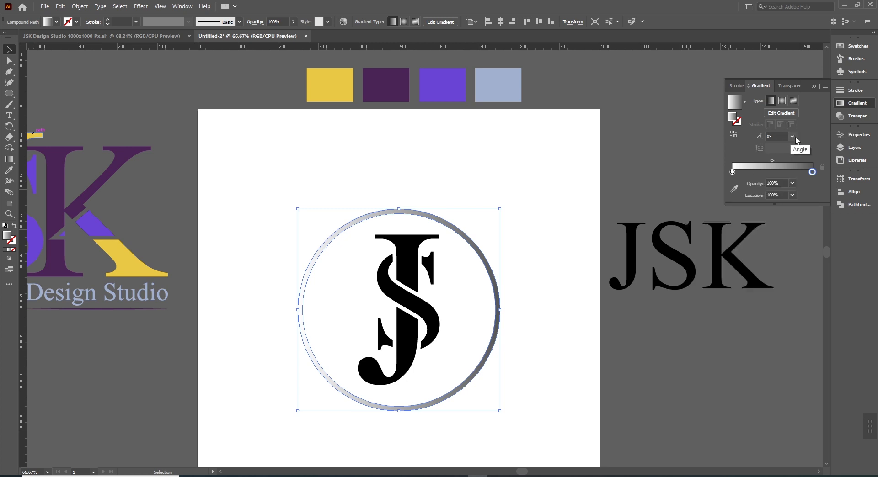
- Set the ring's linear gradient angle to 120° and change its dark stop to the next lighter grey swatch
left_click(782, 100)
left_click(770, 101)
left_click(792, 136)
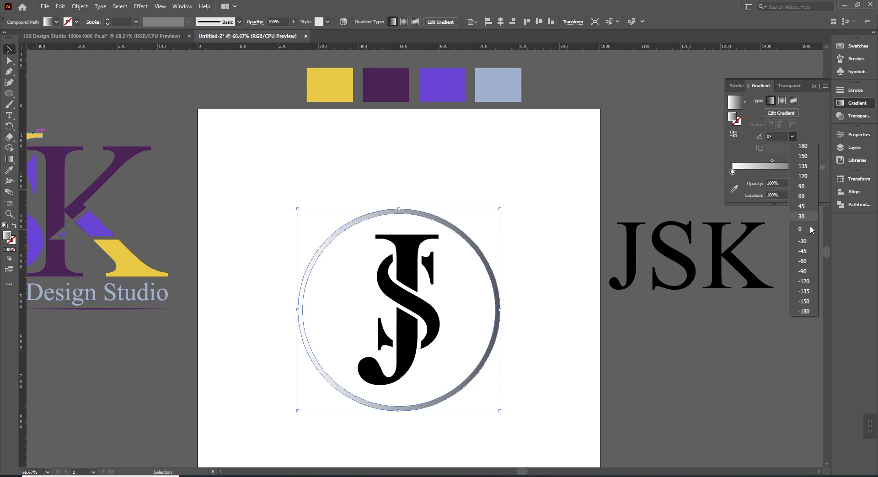
left_click(803, 186)
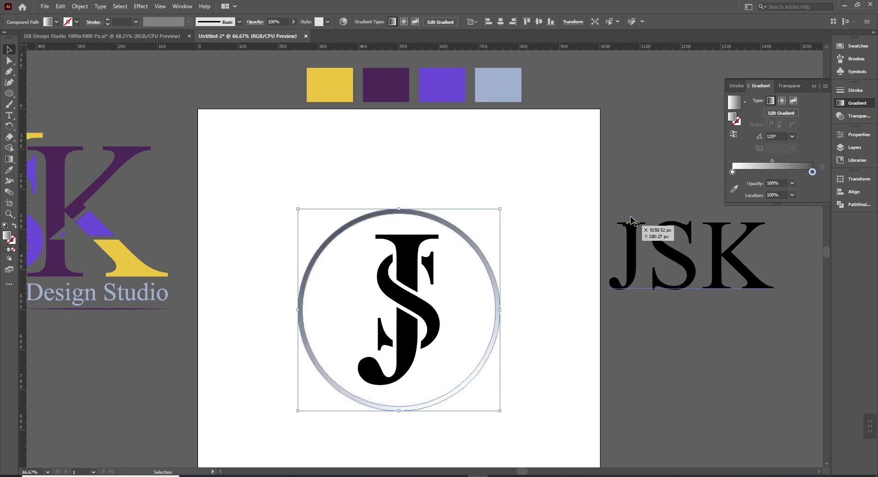
double_click(812, 172)
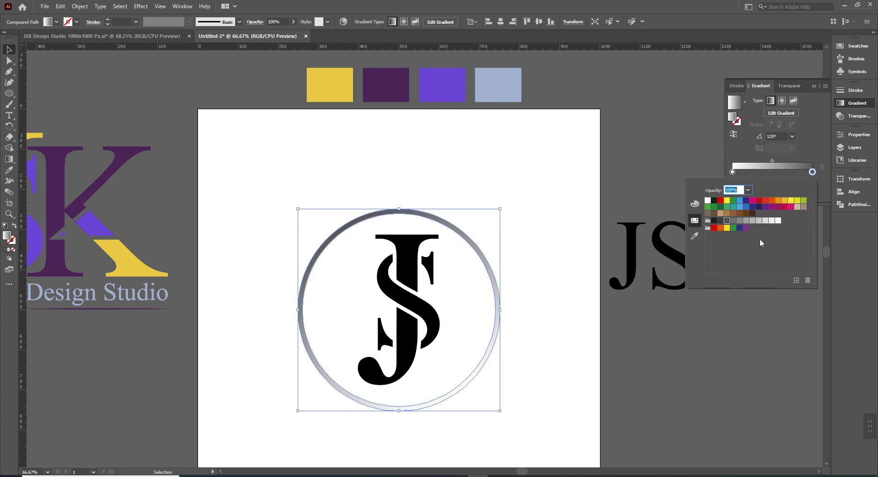
left_click(732, 221)
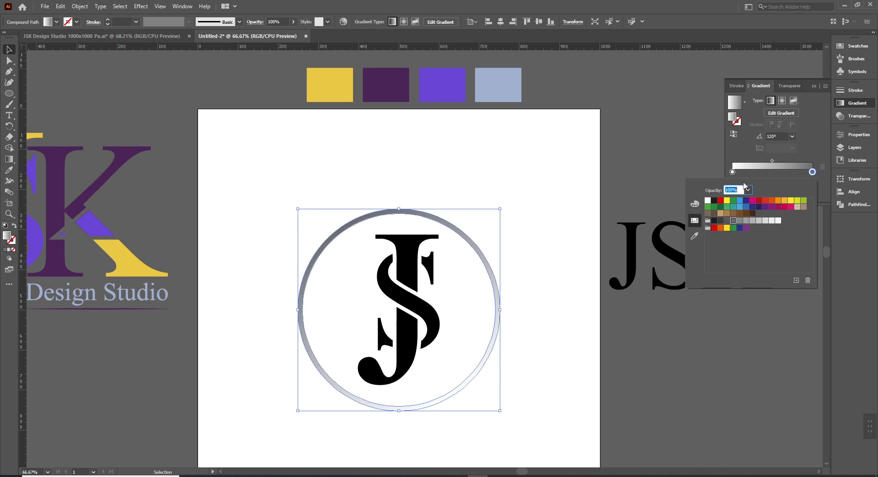
- Move the white gradient stop to about 32% and duplicate the grey end stop to location 0%
left_click(734, 173)
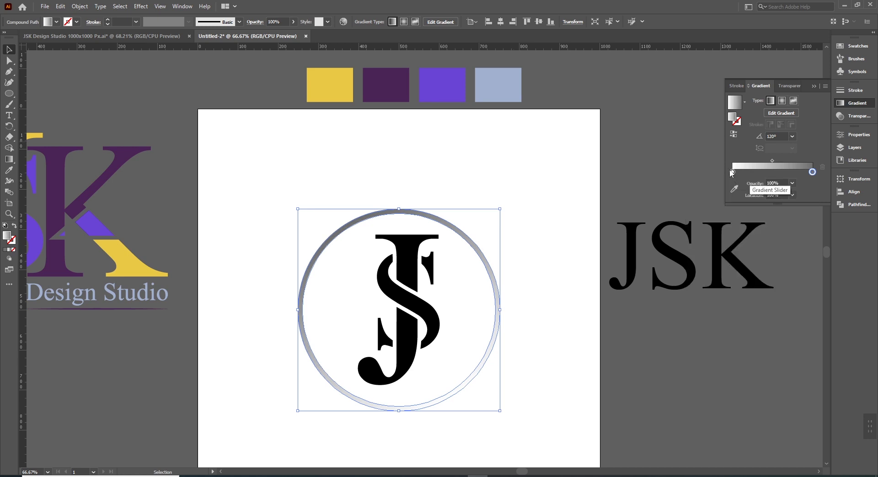
left_click_drag(733, 173, 758, 173)
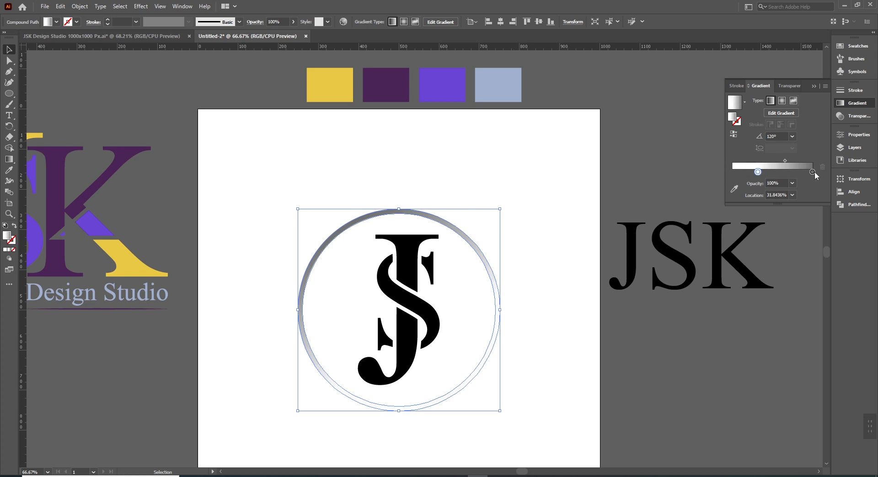
left_click(812, 172)
left_click_drag(805, 171, 722, 168)
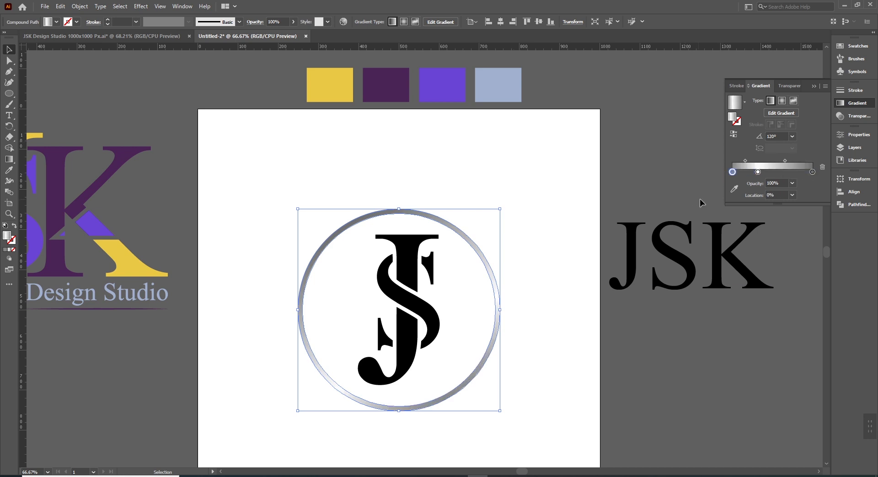
left_click(545, 337)
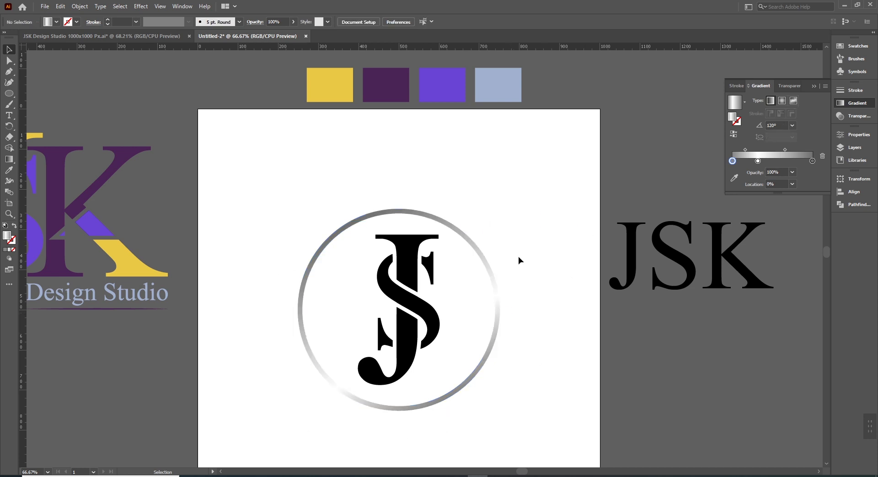
- Set the ring's gradient angle to 90° and reselect the ring
left_click(496, 295)
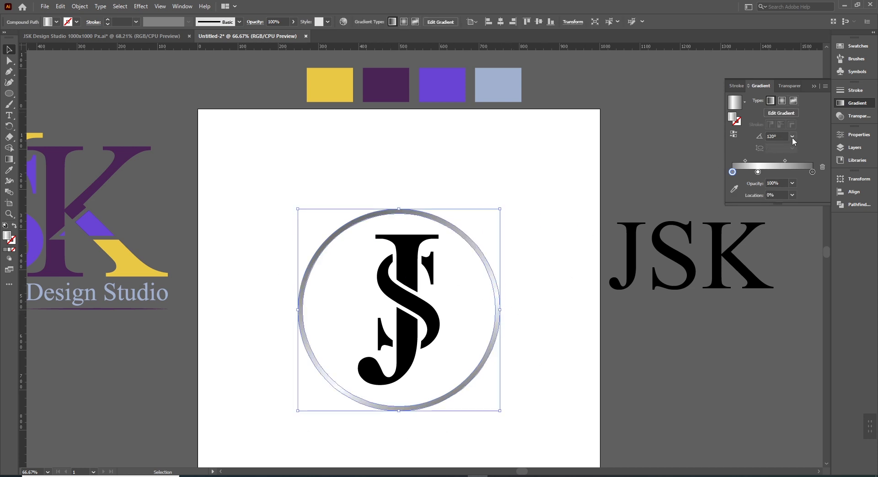
left_click(792, 137)
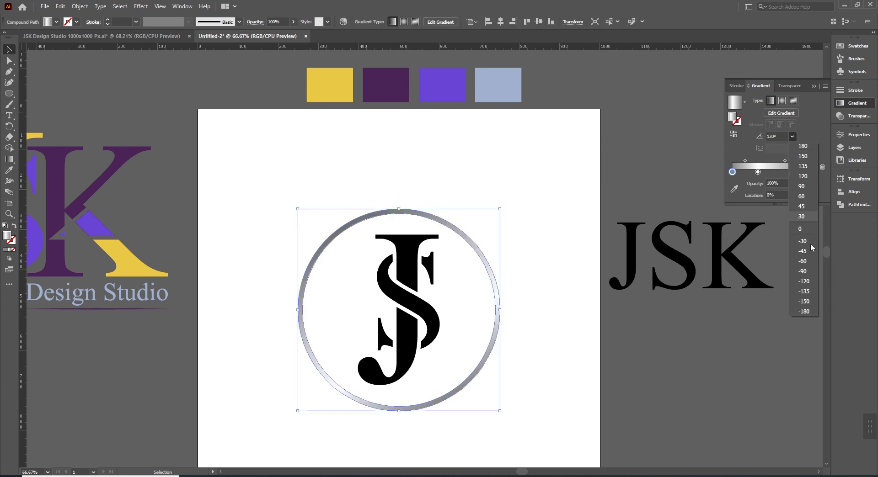
left_click(801, 187)
left_click(470, 385)
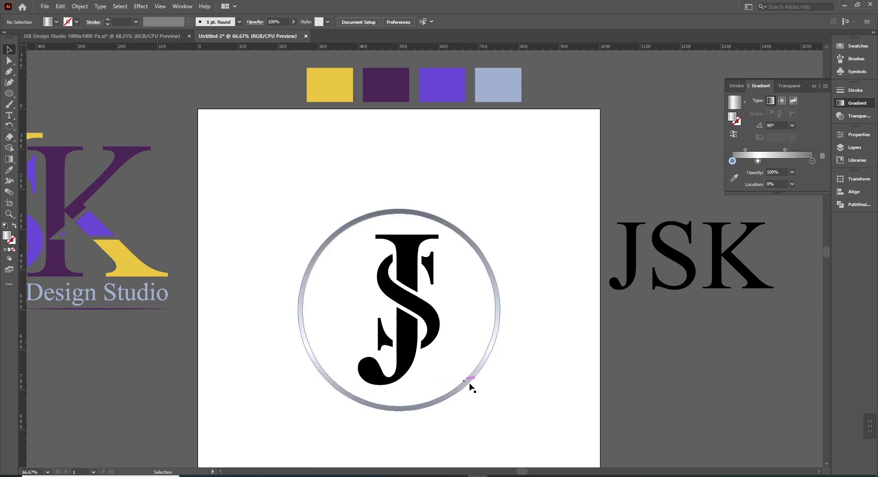
left_click(498, 315)
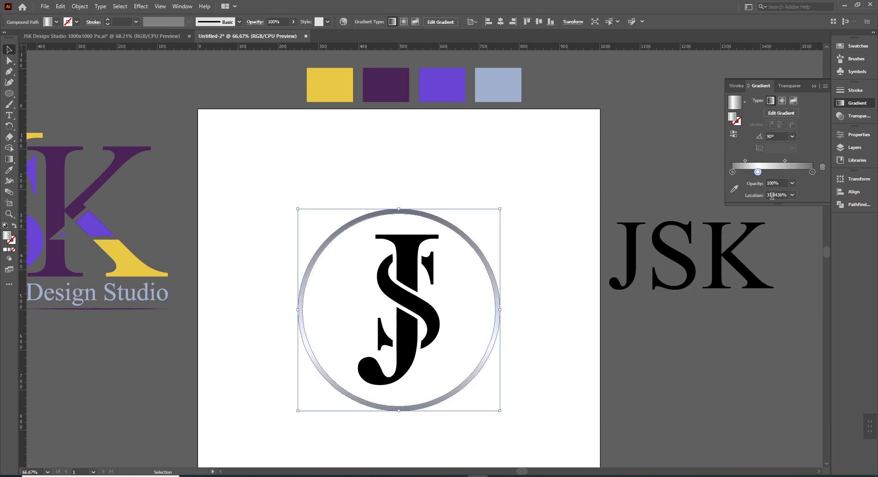
- Set the location of the ring gradient's white middle stop to 50%
mouse_move(758, 172)
left_mouse_down()
mouse_move(784, 174)
mouse_move(768, 173)
left_mouse_up()
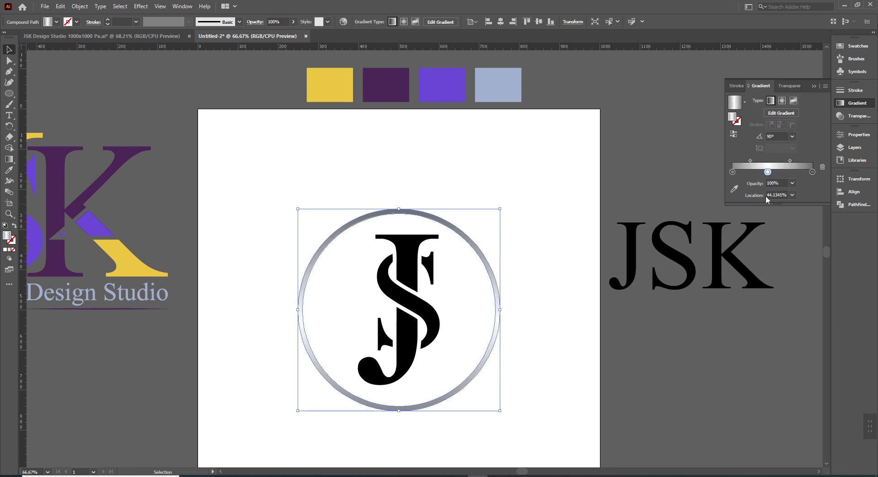
left_click(770, 195)
type("50")
key("Return")
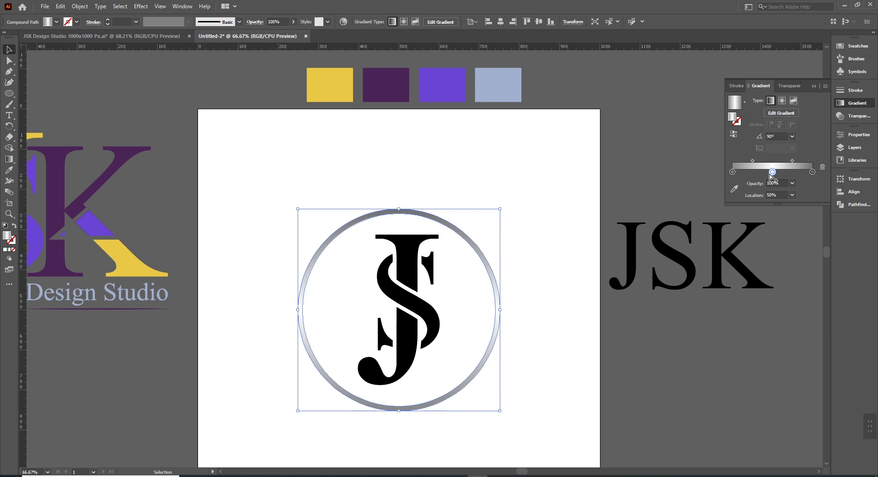
left_click(522, 340)
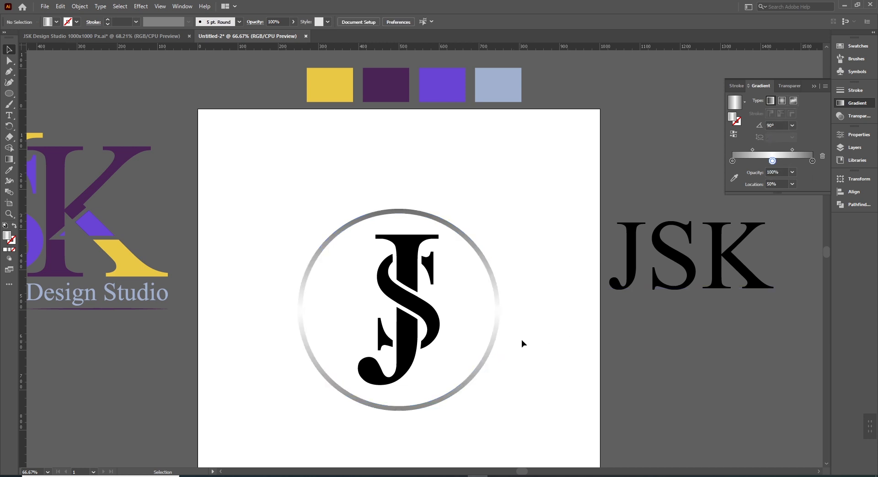
- Set the ring's gradient angle to 120° and deselect the ring
left_click(501, 320)
left_click(502, 326)
left_click(792, 126)
left_click(803, 165)
left_click(464, 235)
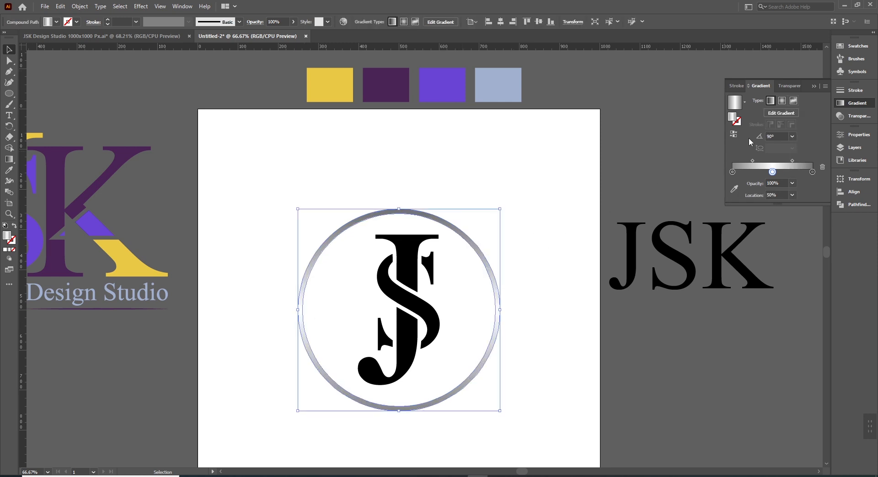
left_click(792, 136)
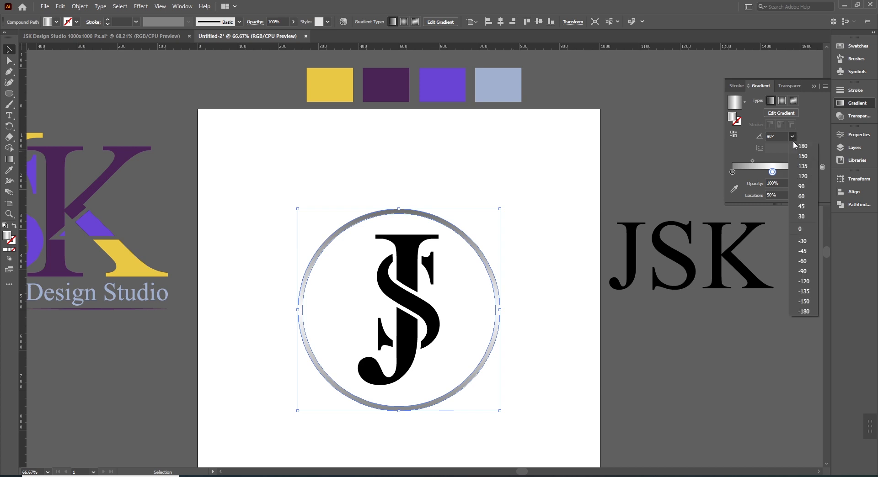
left_click(807, 177)
left_click(536, 403)
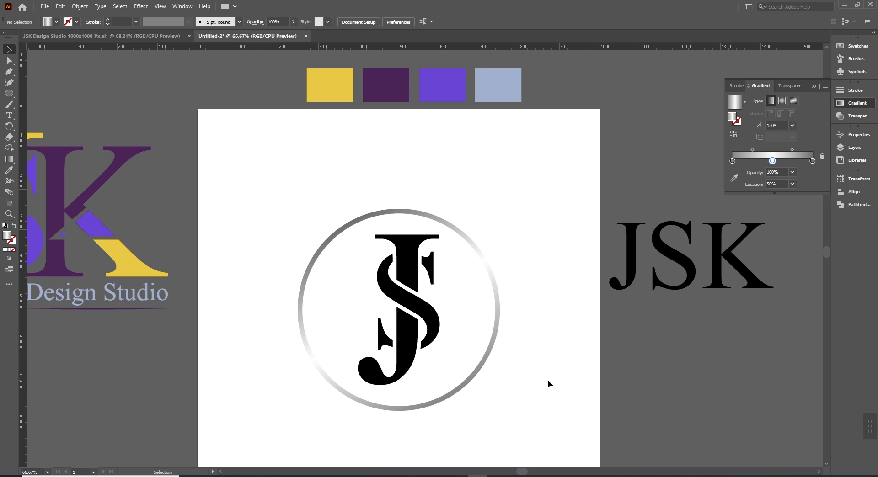
- Copy the gradient ring, paste it in front and shrink the copy from its centre into an inner ring
left_click(493, 343)
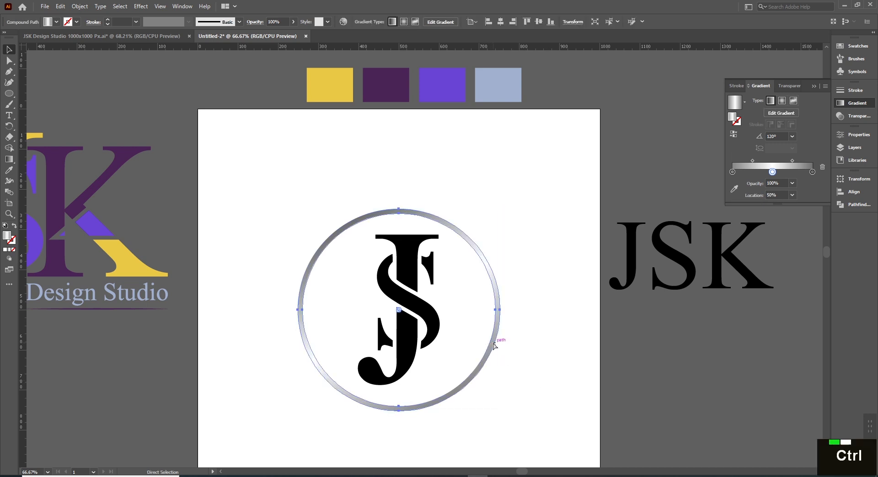
key("ctrl+c")
key("ctrl+f")
left_click_drag(502, 209, 489, 220)
left_click(480, 305)
left_click_drag(485, 298, 370, 291)
key("ctrl+z")
left_click(478, 298)
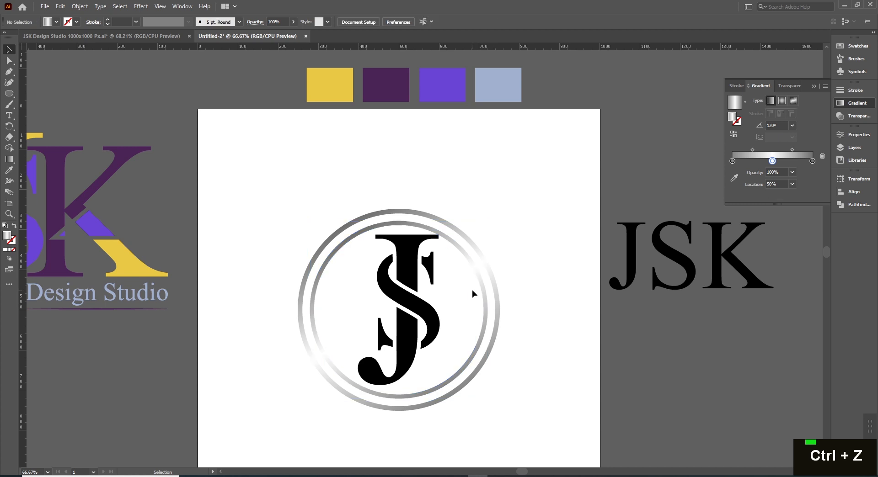
left_click(482, 284)
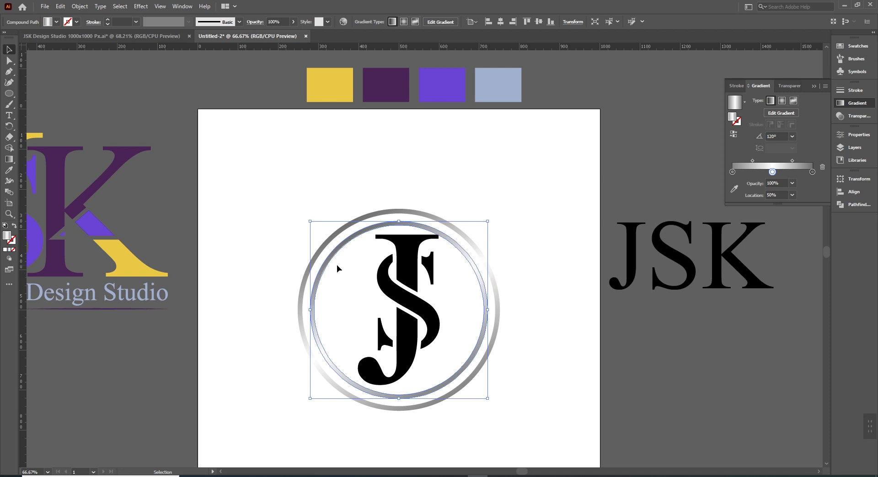
key("p")
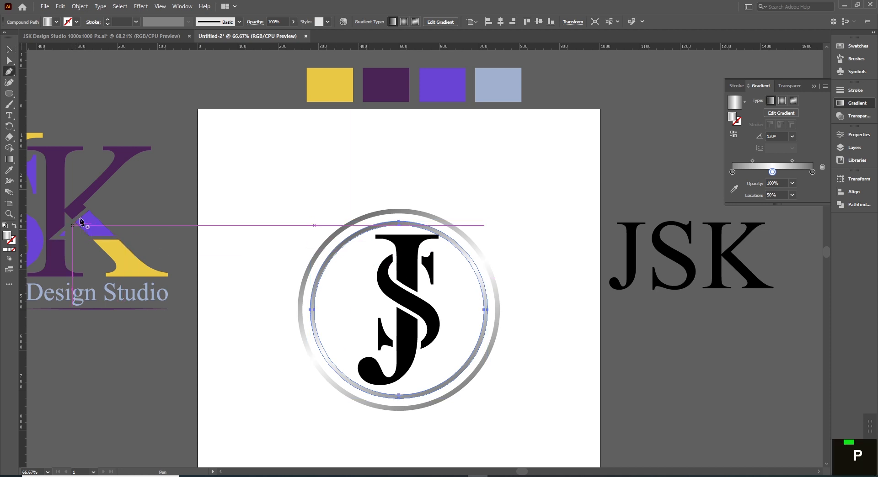
left_click_drag(64, 224, 330, 224)
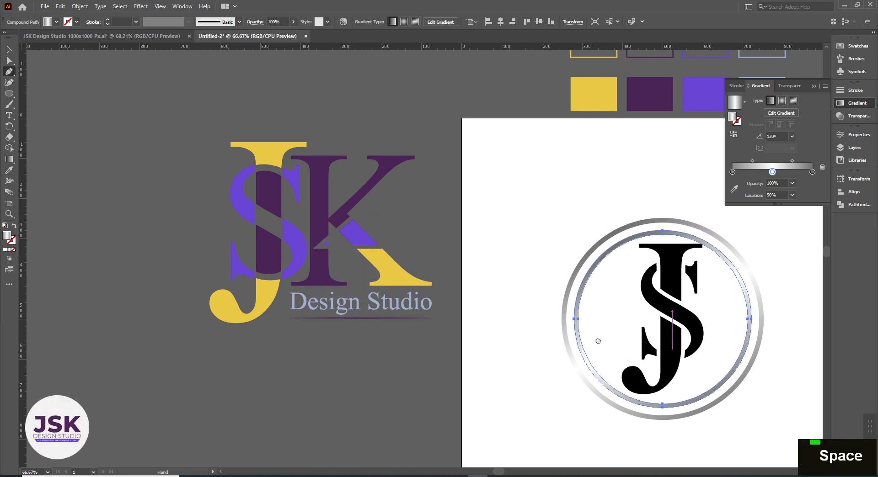
left_click_drag(598, 341, 356, 337)
left_click(482, 307, "ctrl")
left_click_drag(444, 311, 459, 349)
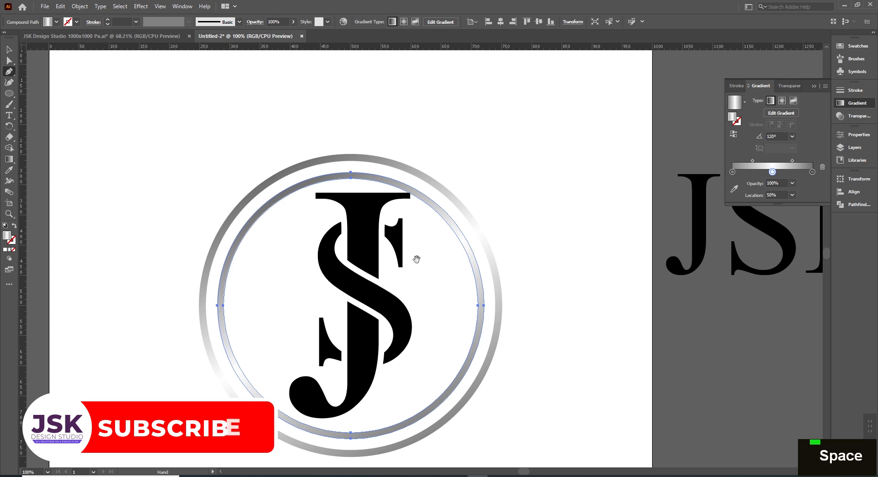
left_click_drag(413, 251, 451, 230)
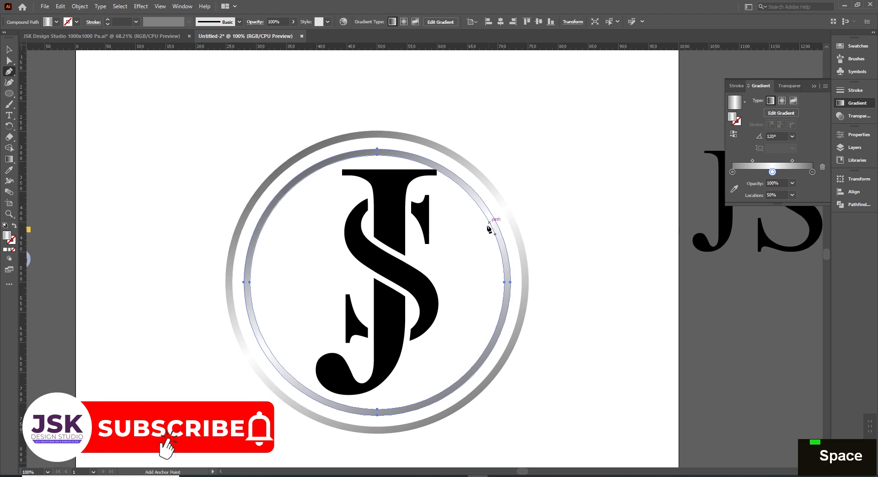
- Delete the smaller inner ring around the JS monogram
key("v")
left_click(572, 250)
left_click(499, 231)
key("Delete")
left_click(457, 277, "ctrl+alt")
left_click_drag(527, 284, 543, 284)
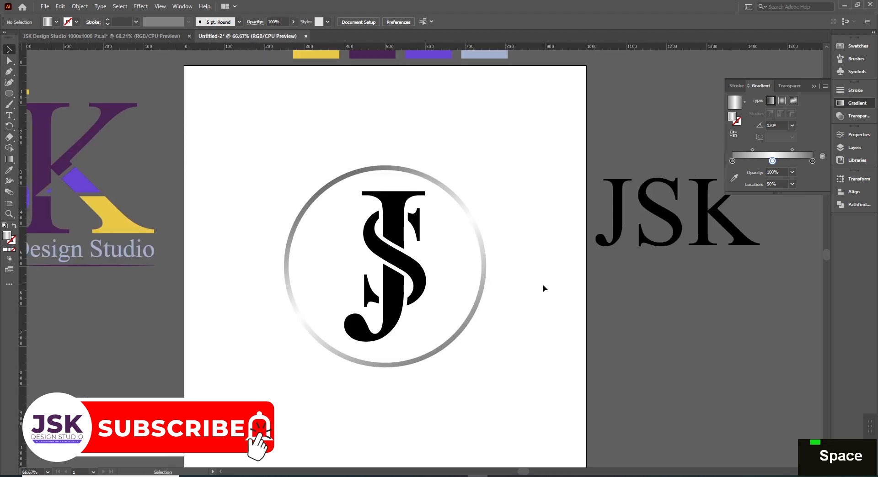
- Draw a gradient circle about 416 px in diameter and centre it horizontally and vertically on the artboard
key("l")
mouse_move(310, 201)
left_mouse_down()
mouse_move(453, 355)
mouse_move(476, 368)
left_mouse_up()
key("v")
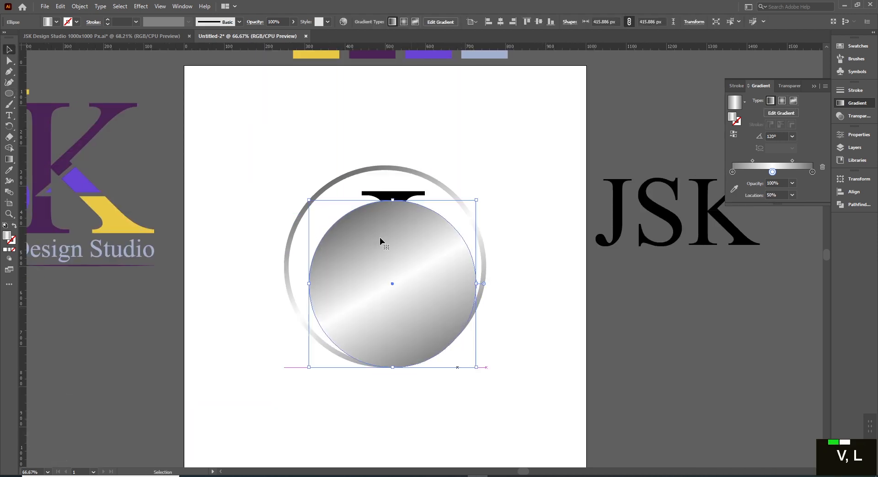
left_click(500, 21)
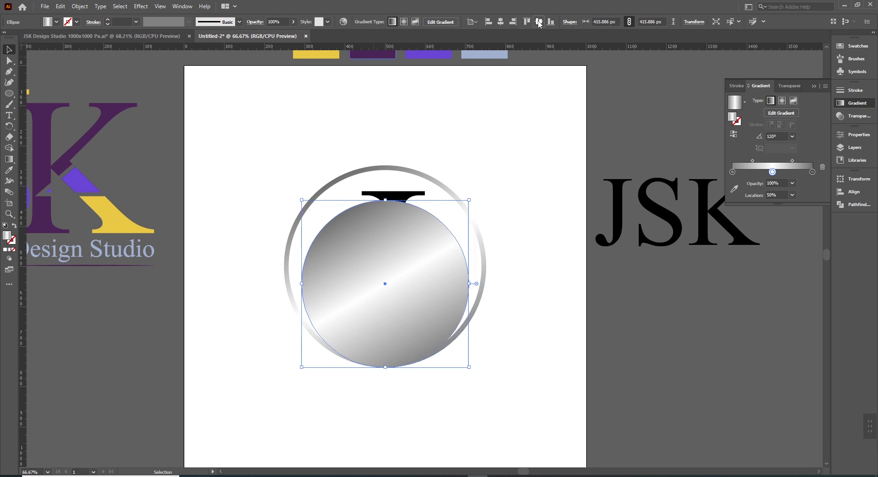
left_click(538, 22)
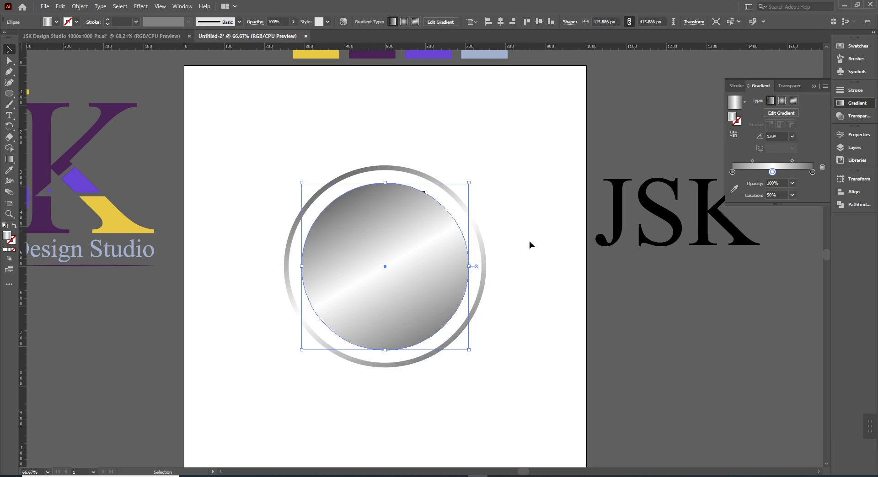
- Send the gradient circle behind the JS monogram and enlarge it from its centre to about 427 px
right_click(434, 277)
mouse_move(510, 229)
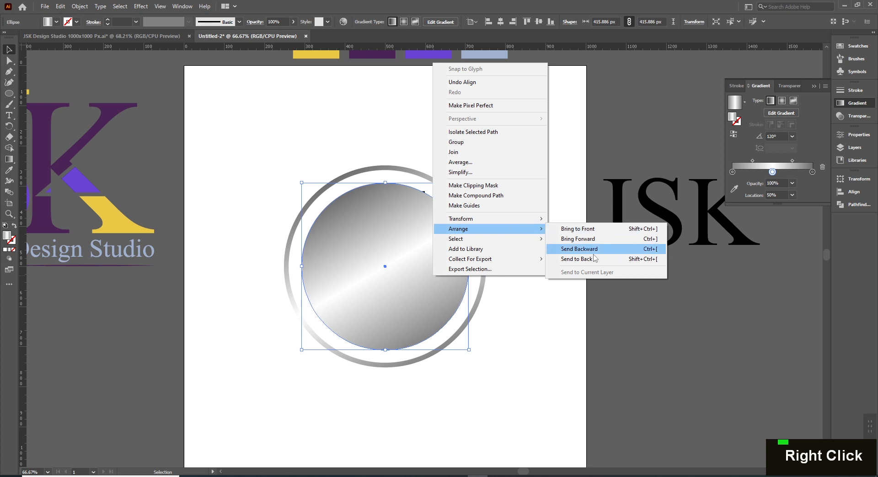
left_click(577, 259)
left_click(523, 337)
left_click(447, 262)
left_click_drag(468, 183, 471, 180)
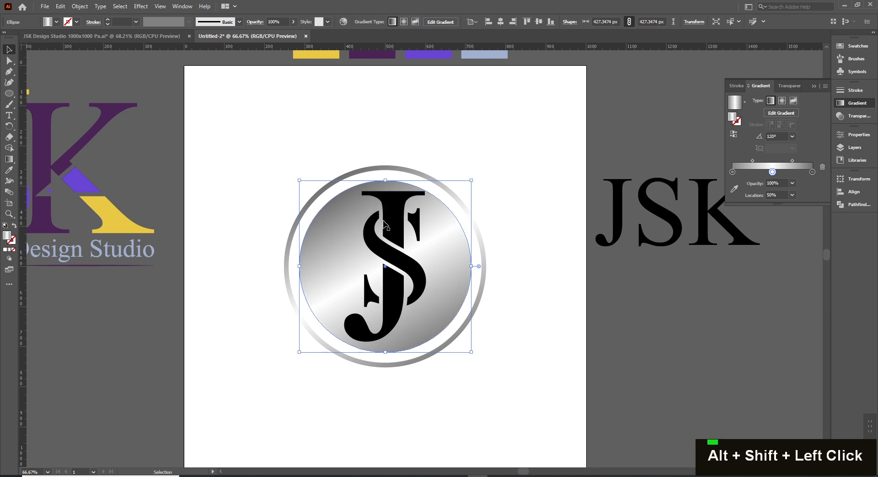
- Remove the gradient circle's fill and give it a 5 pt outline in dark purple
left_click(57, 22)
left_click(6, 37)
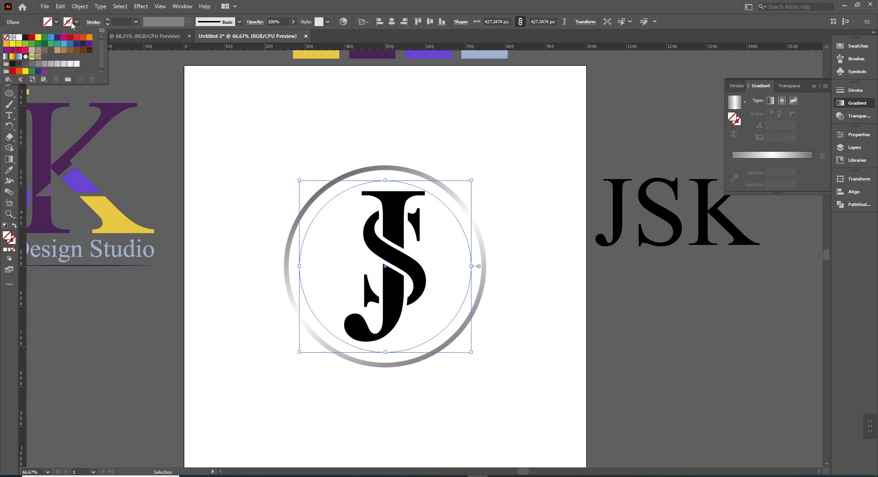
left_click(108, 21)
left_click(108, 20)
left_click(108, 20)
left_click(107, 20)
left_click(108, 20)
left_click(108, 21)
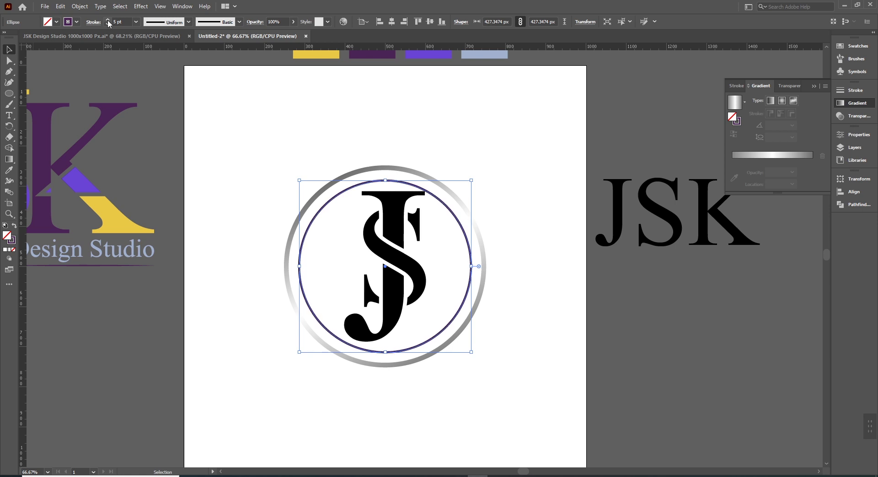
left_click(108, 21)
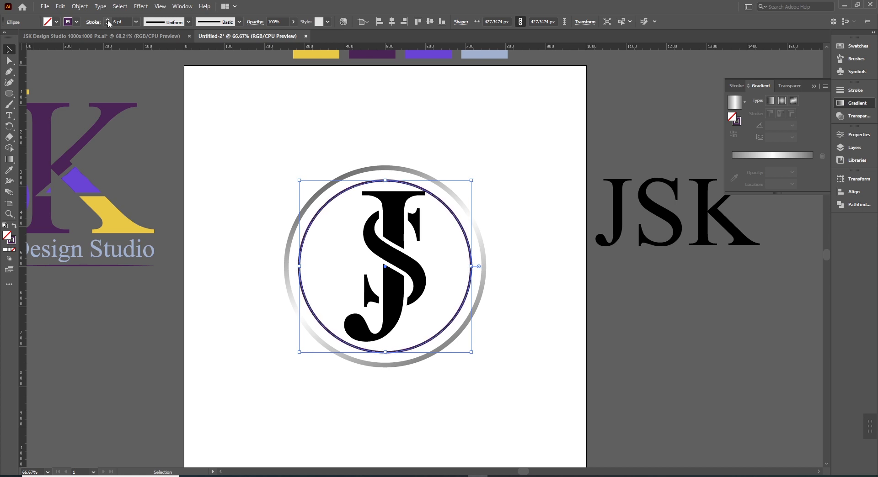
left_click(108, 24)
left_click(242, 192)
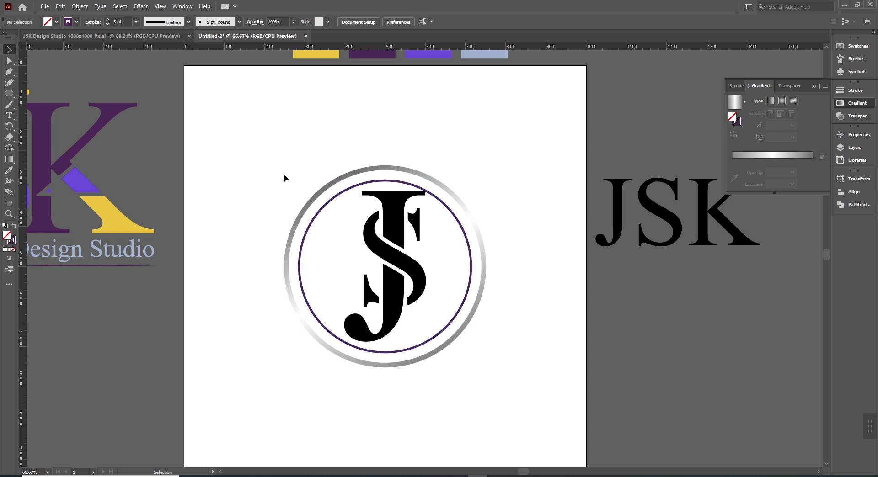
- Apply the silver linear gradient to the stroke of the thin circle around the JS monogram
left_click(405, 183)
left_click(484, 262)
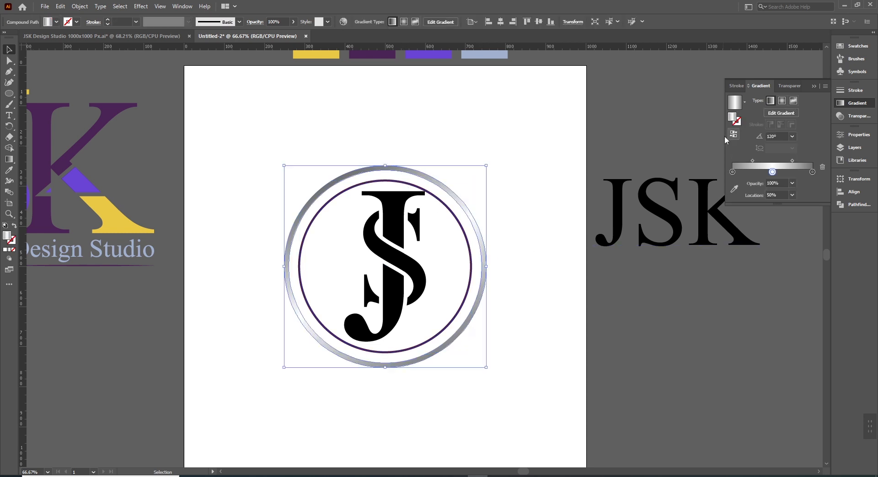
left_click(460, 226)
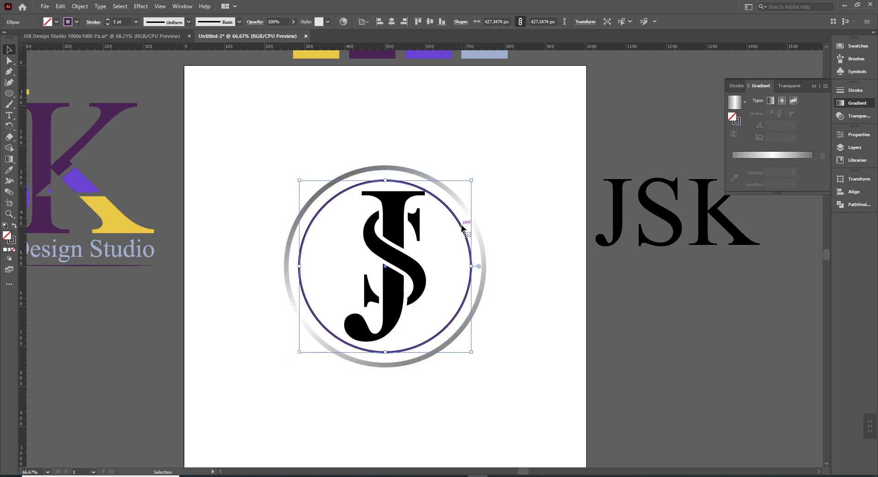
left_click(737, 122)
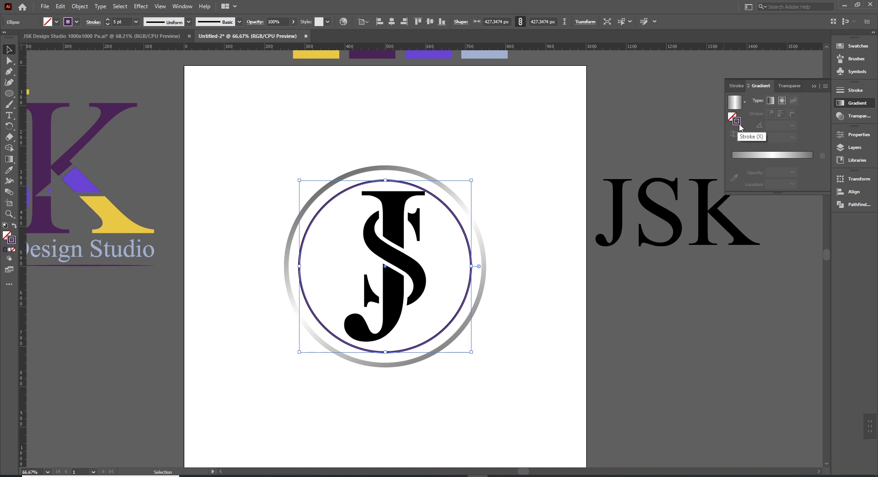
left_click(811, 158)
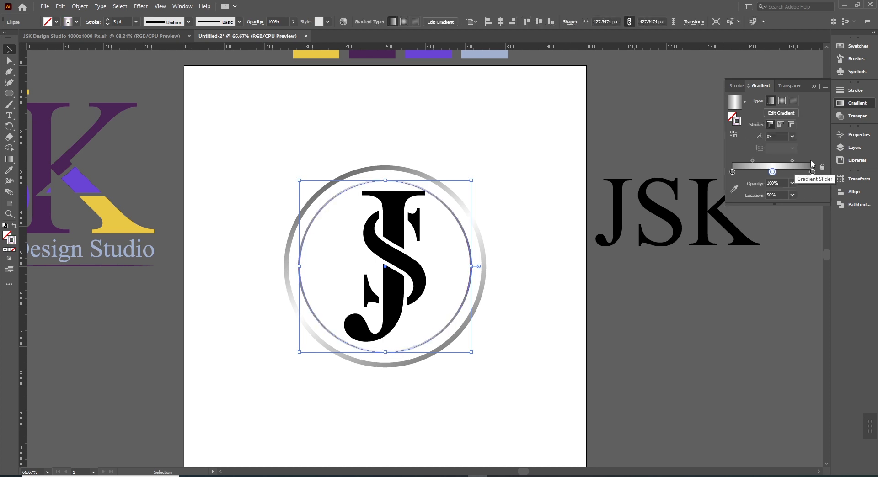
left_click(517, 352)
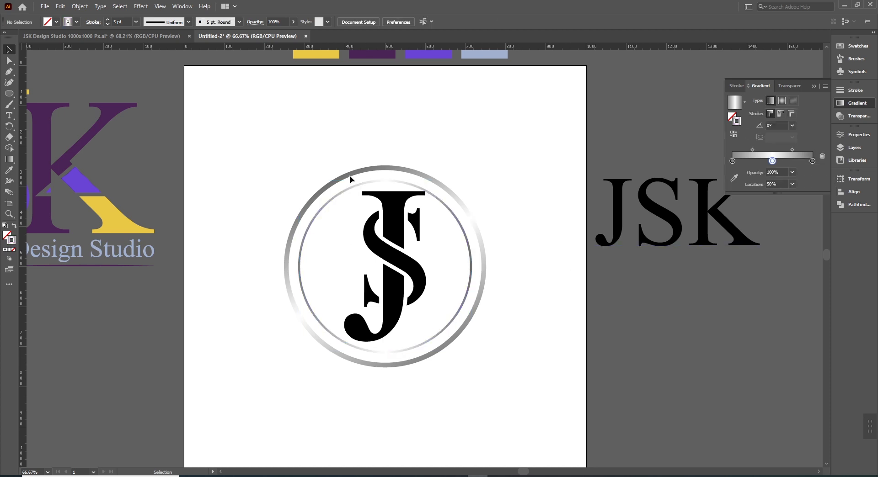
left_click(471, 255)
left_click(547, 340)
- Duplicate the thin gradient circle in front and move the copy off the artboard, beside the Design Studio logo
key("space")
left_click(433, 268, "ctrl")
left_click_drag(450, 276, 488, 279)
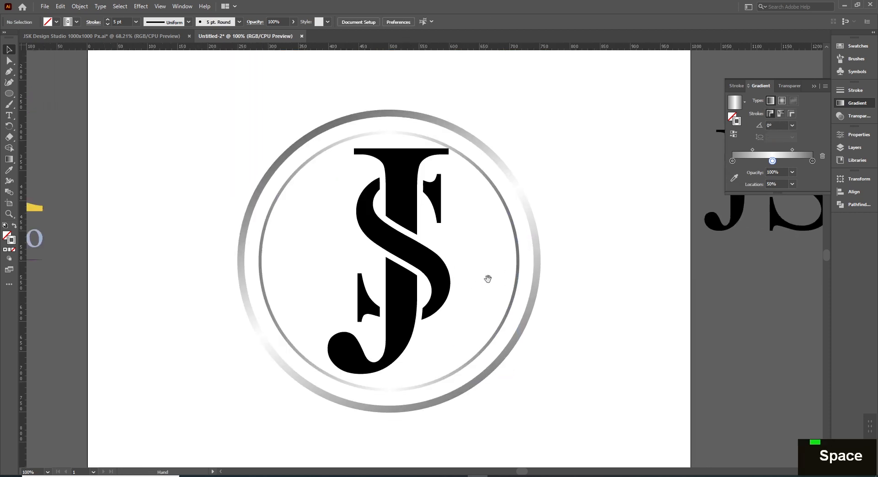
left_click(517, 246)
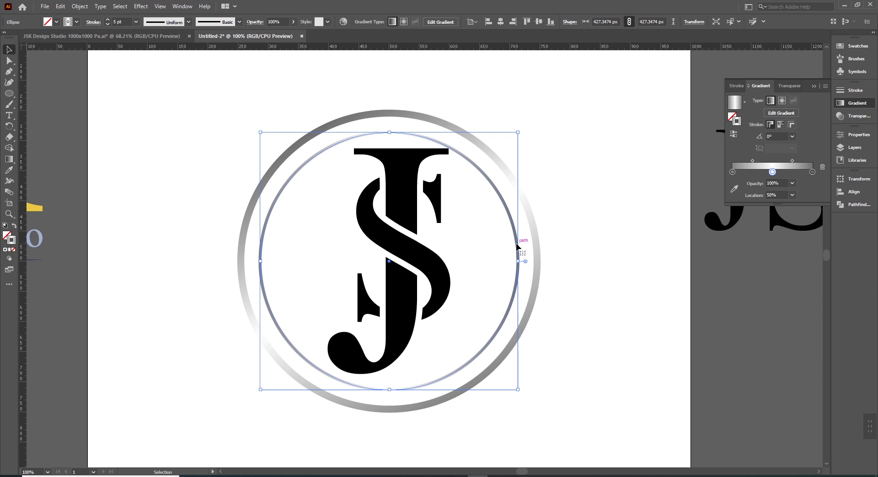
key("space")
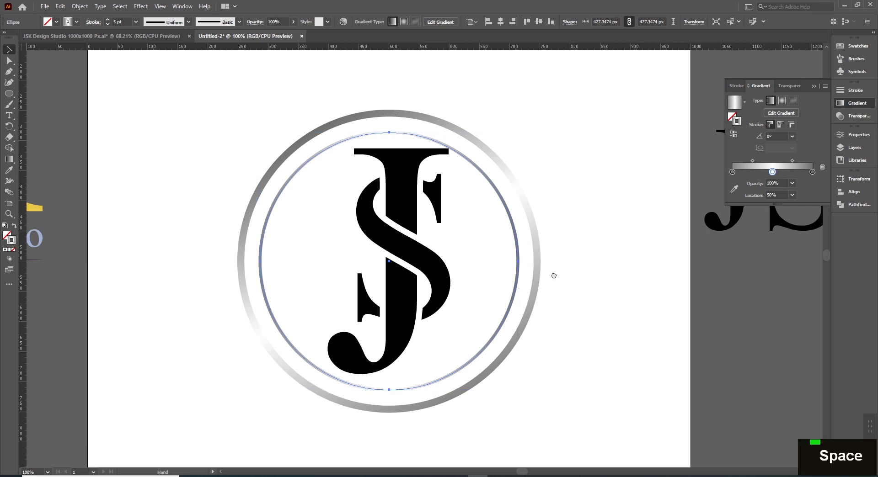
left_click_drag(552, 276, 505, 275)
left_click_drag(548, 340, 561, 340)
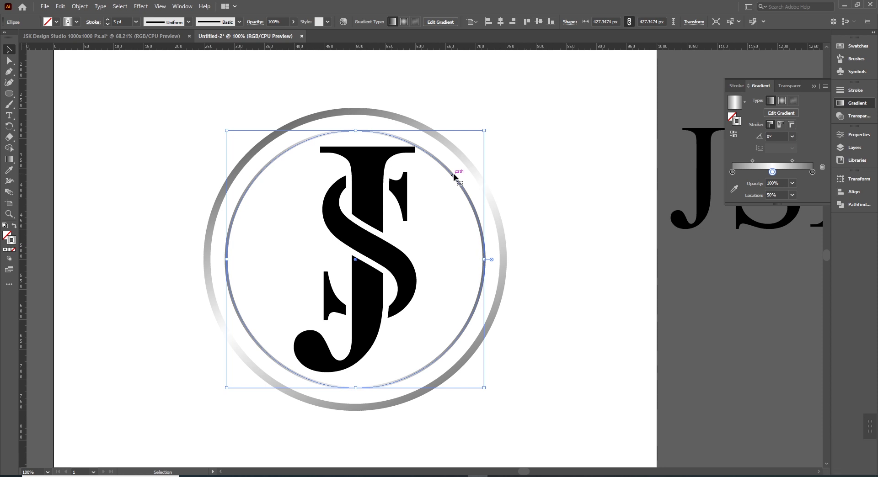
key("ctrl+f")
key("v")
left_click(542, 255)
key("space")
left_click_drag(475, 218, 217, 196)
left_click_drag(180, 150, 180, 150)
left_click(80, 217)
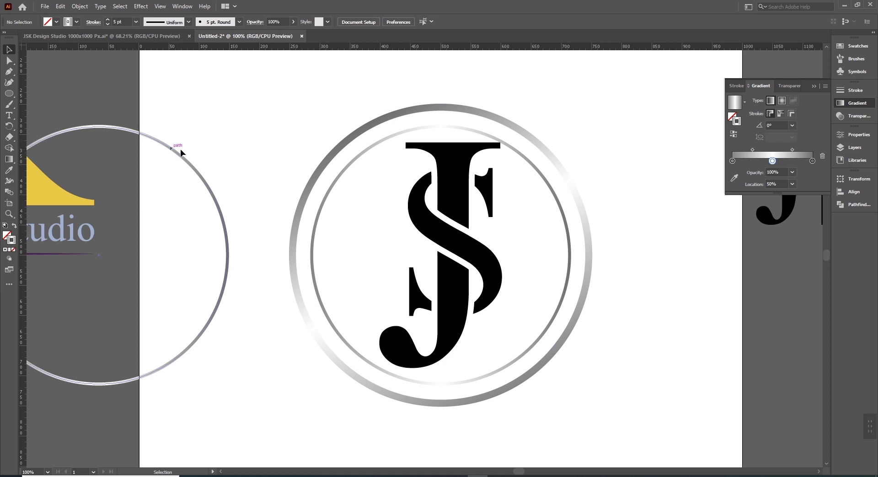
- Try a 12 pt dashed stroke with the Arrow 1 starting arrowhead on the thin circle around the monogram
left_click(363, 152)
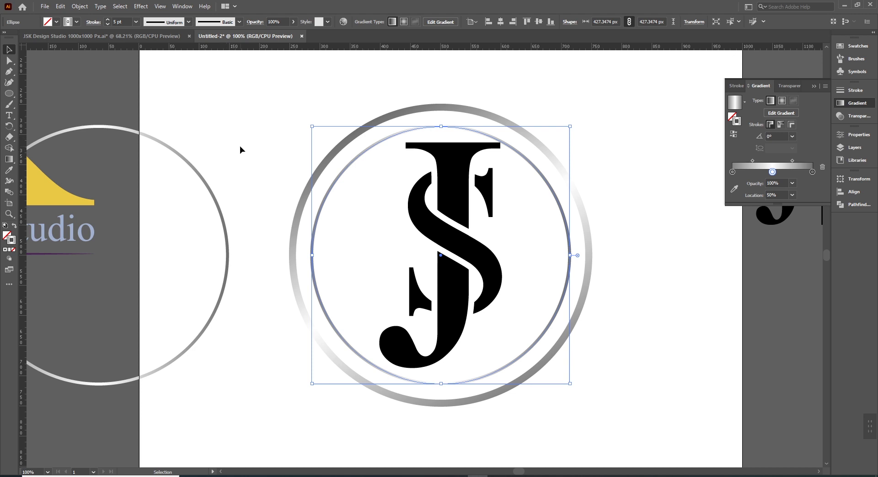
left_click(390, 154)
left_click(418, 128)
left_click(853, 91)
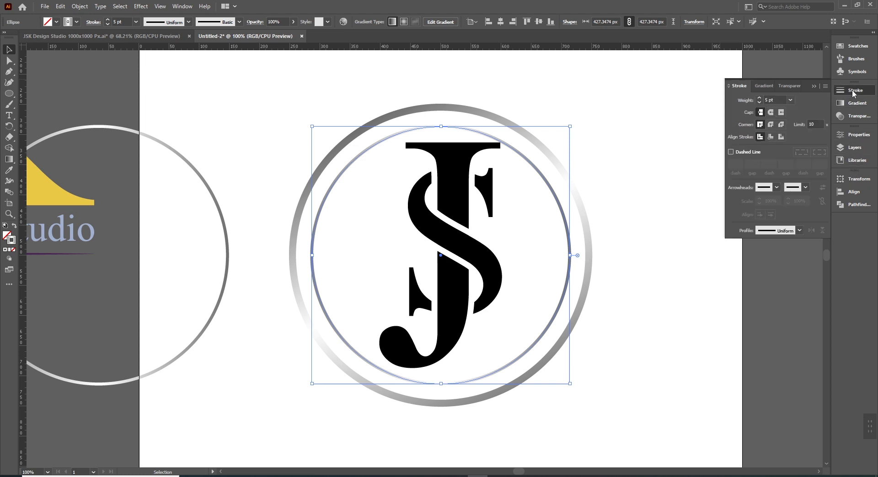
left_click(731, 153)
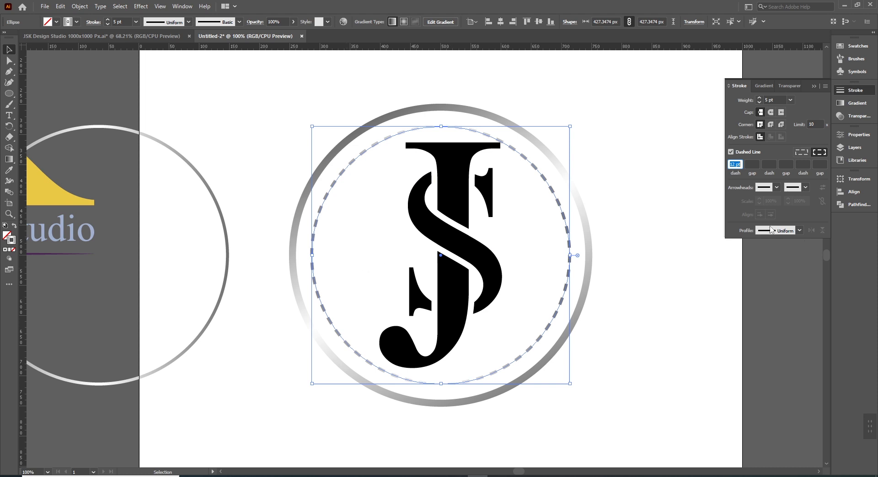
left_click(777, 188)
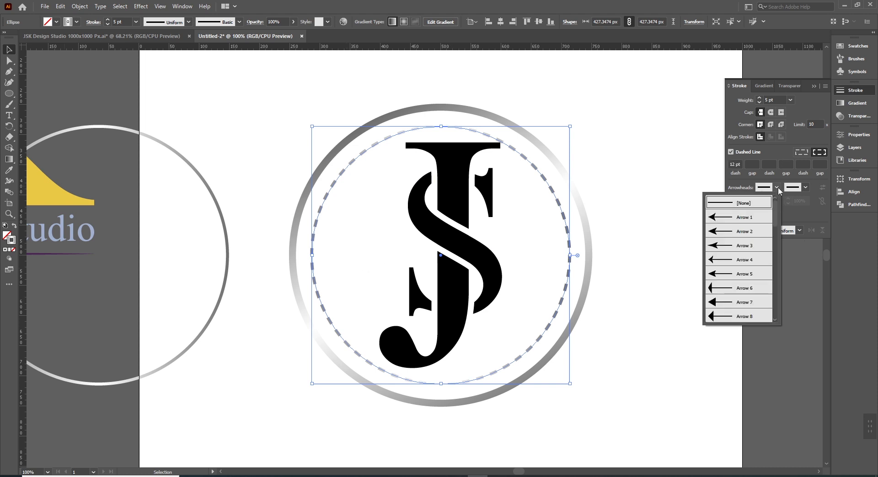
left_click(724, 219)
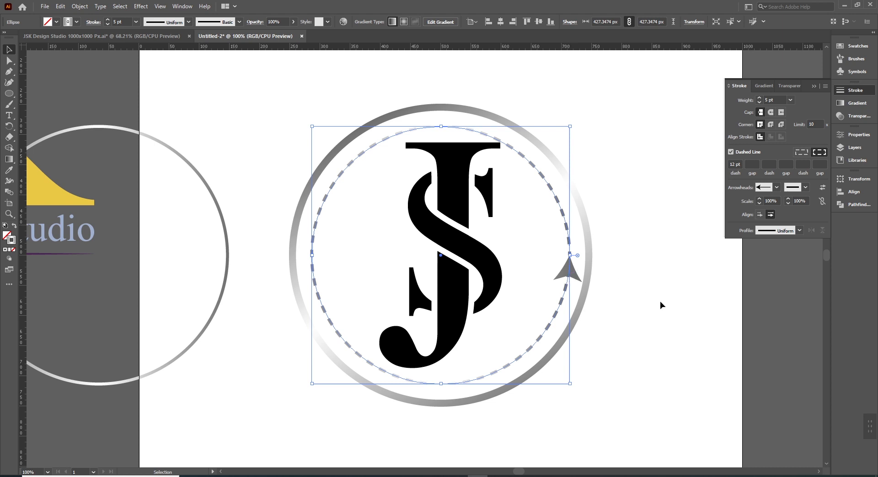
- Undo the arrowhead and the dashed line on the thin inner circle
key("ctrl+z")
left_click(572, 336)
key("ctrl+z")
left_click(589, 311)
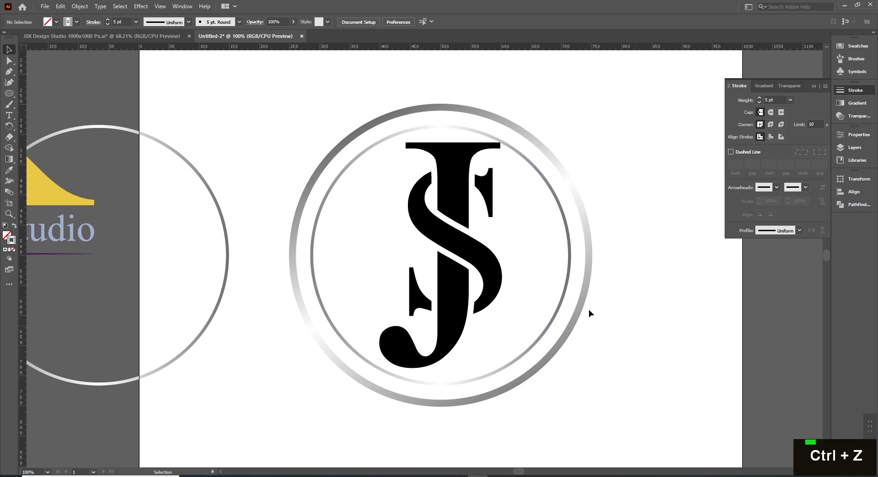
- Add anchor points on the upper-left (about X 398, Y 312 px) and lower-left parts of the thin inner circle
left_click(569, 279)
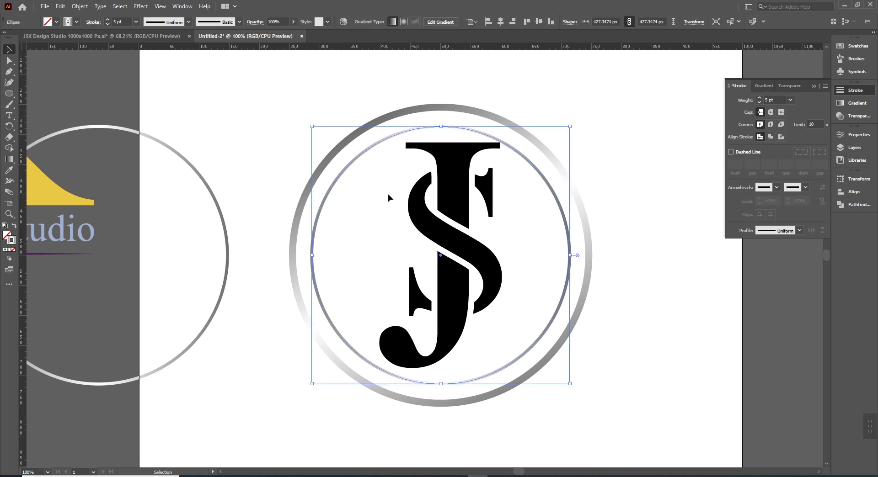
key("p")
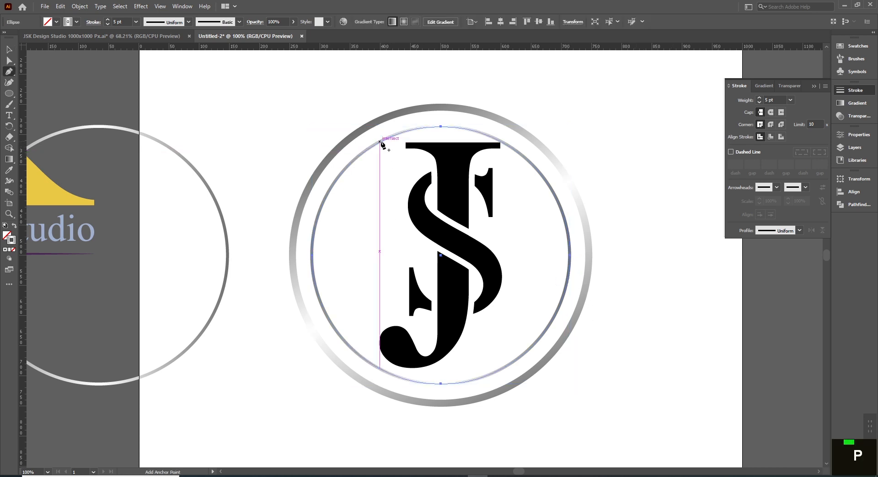
left_click(375, 144)
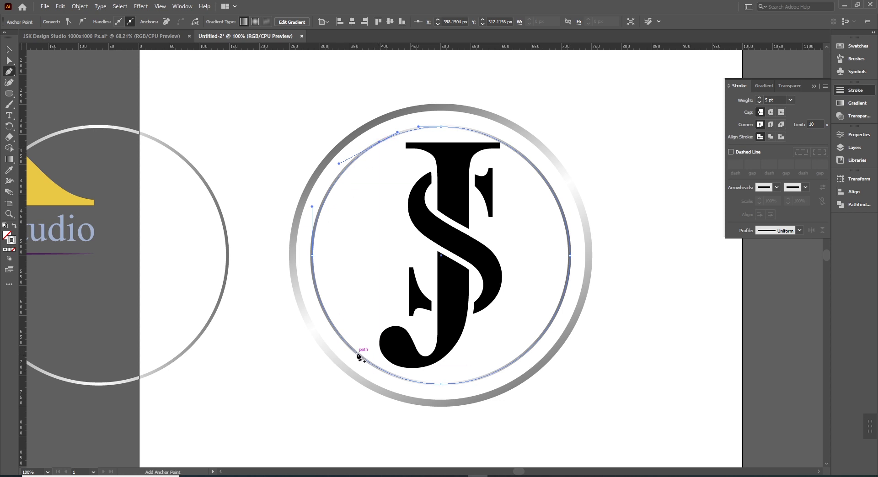
key("v")
left_click(605, 361)
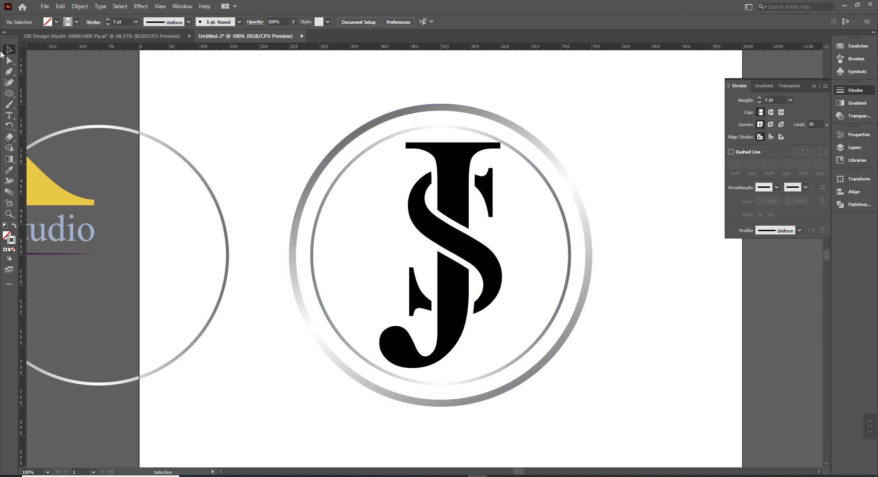
- Try deleting the topmost anchor point of the thin inner circle, and undo the deletion
key("a")
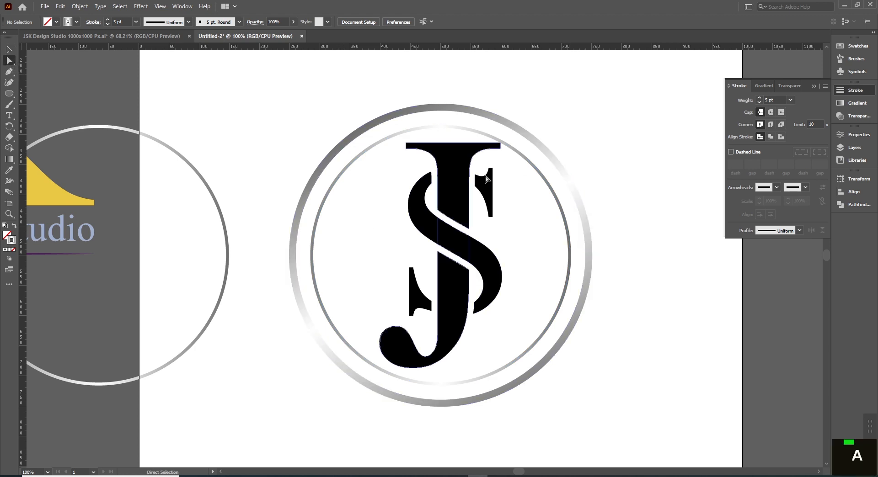
left_click(566, 226)
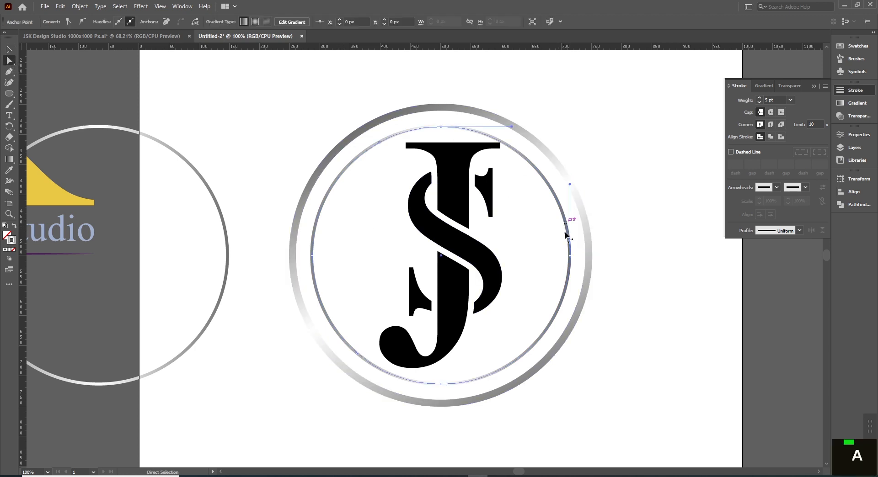
left_click(441, 128)
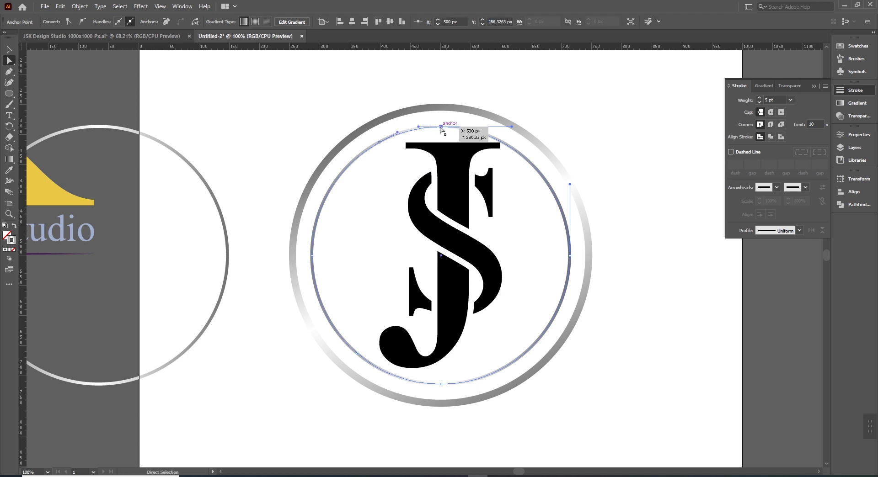
key("Delete")
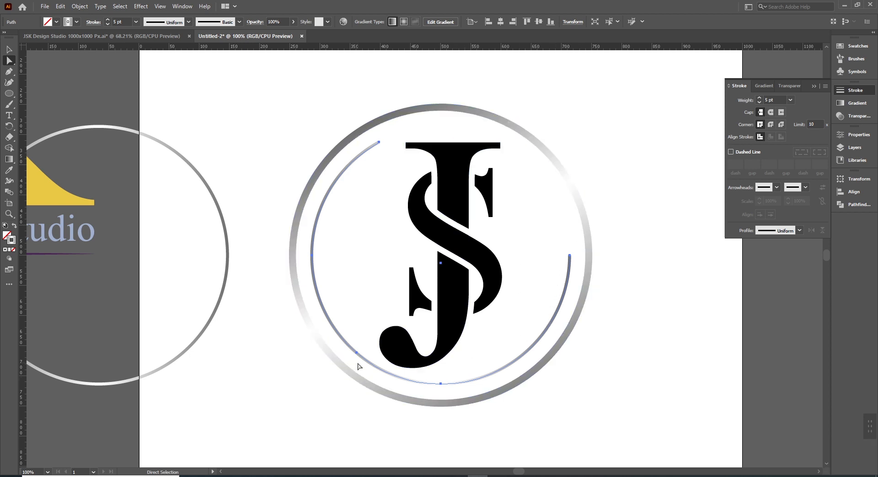
key("ctrl+z")
key("v")
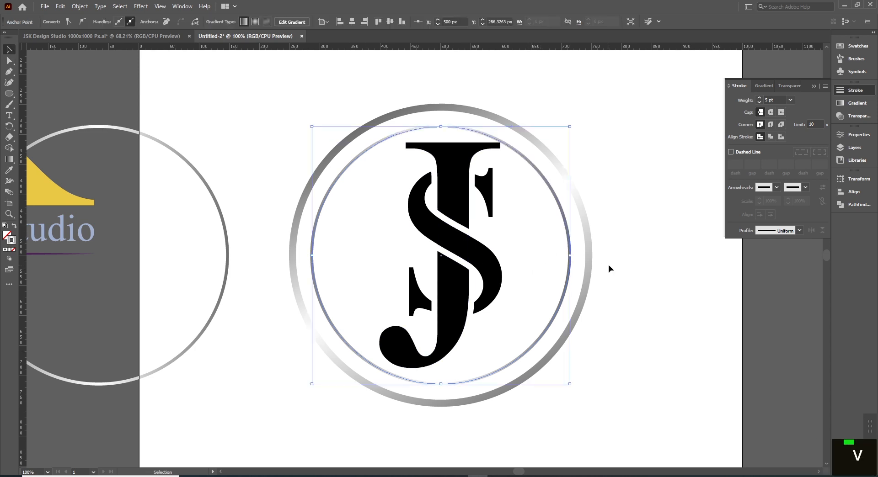
- Add anchor points to the thin inner circle at about X 630, Y 330 px and X 586, Y 696 px
left_click(610, 266)
left_click(554, 198)
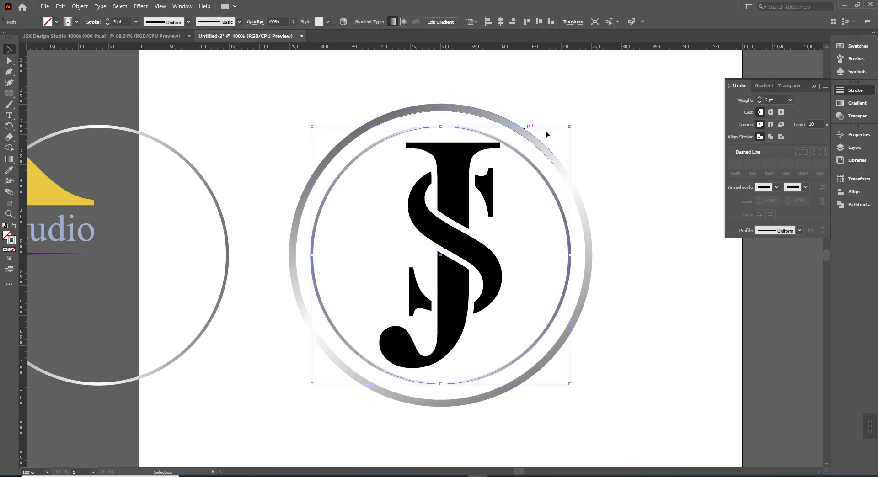
key("p")
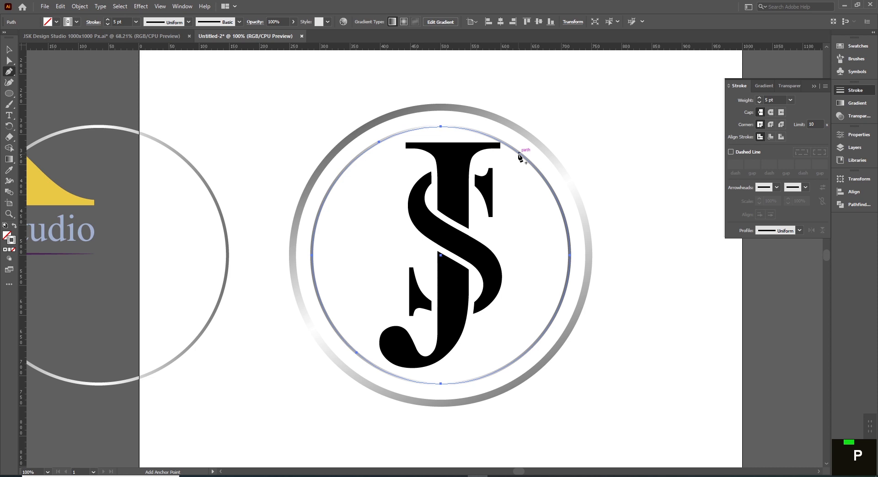
left_click(519, 152)
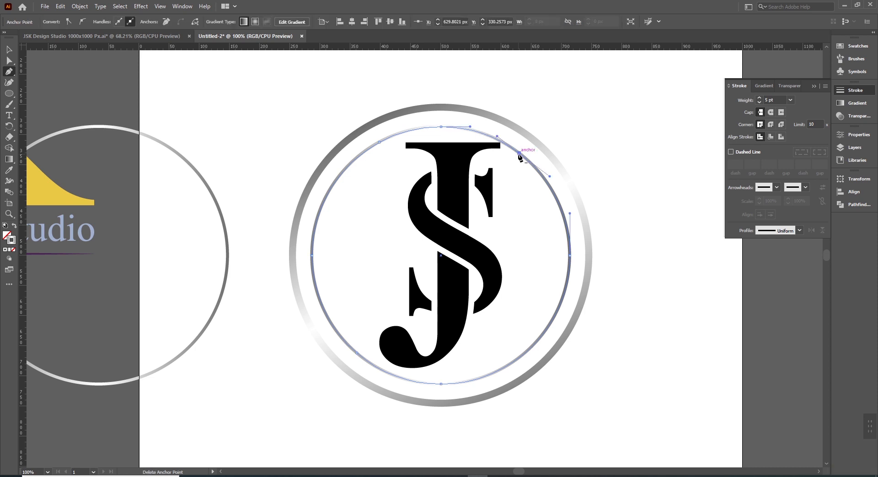
left_click(493, 375)
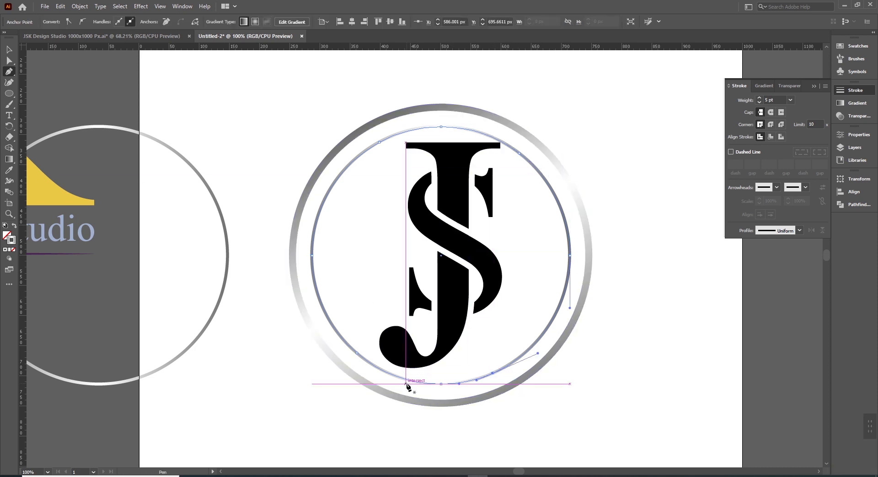
- Delete the bottommost and topmost anchor points of the thin inner circle to leave two separate side arcs
key("a")
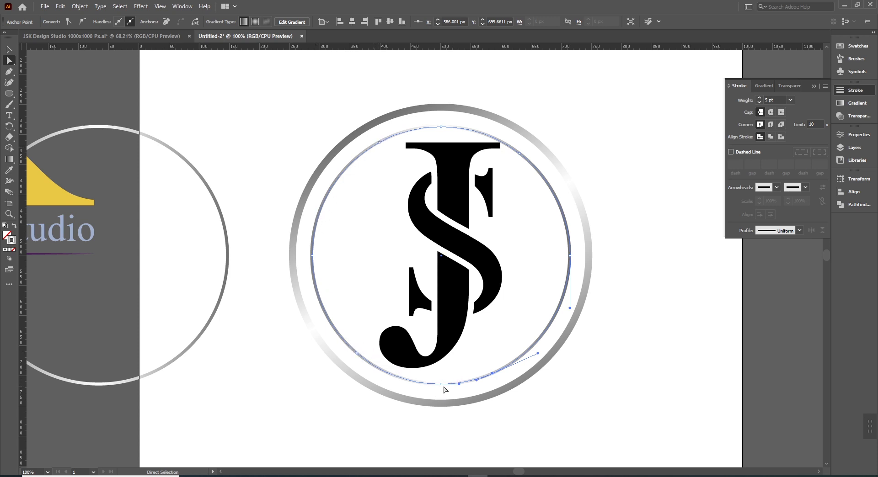
key("a")
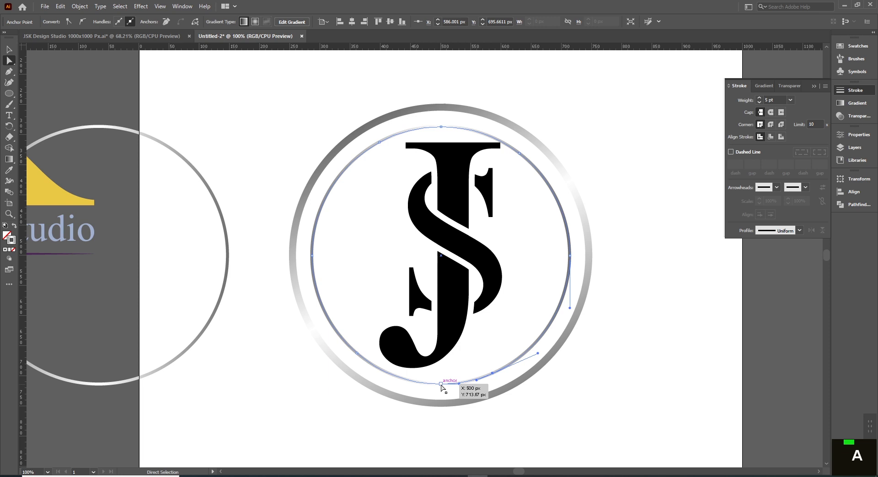
left_click(440, 384)
key("Delete")
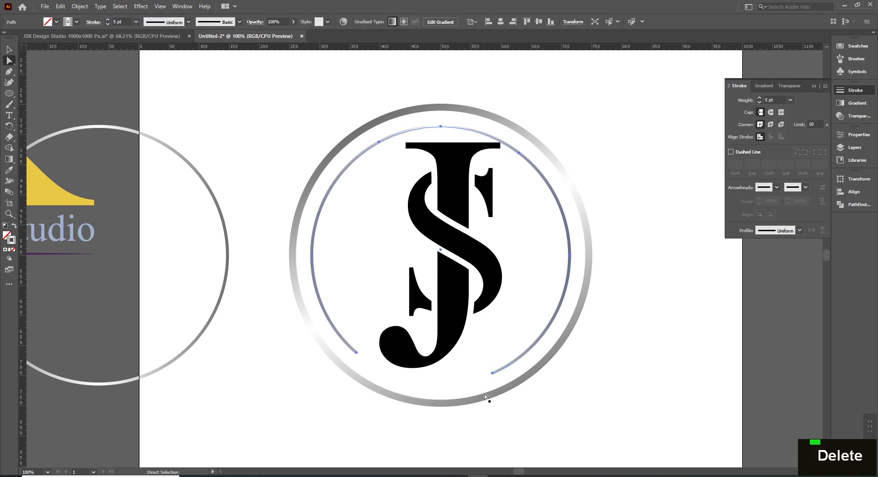
left_click(441, 127)
key("Delete")
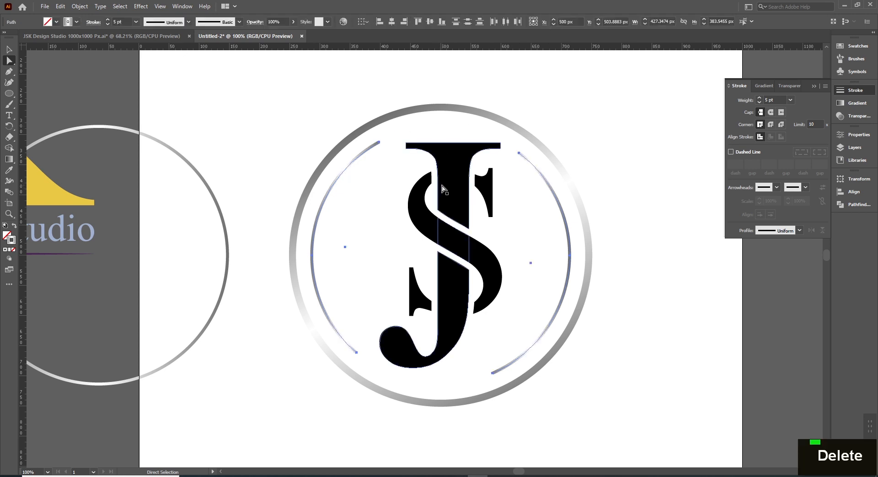
key("v")
left_click(640, 325)
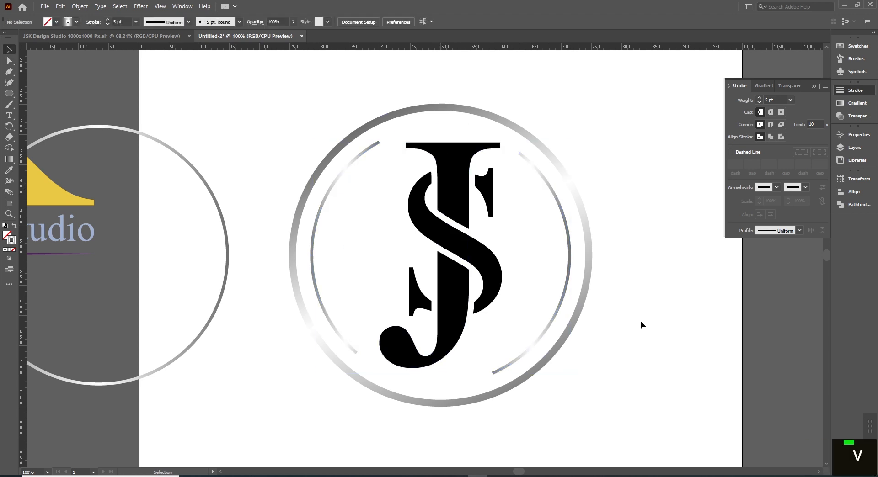
- Apply the tapered triangular width profile to the right inner arc
left_click(569, 260)
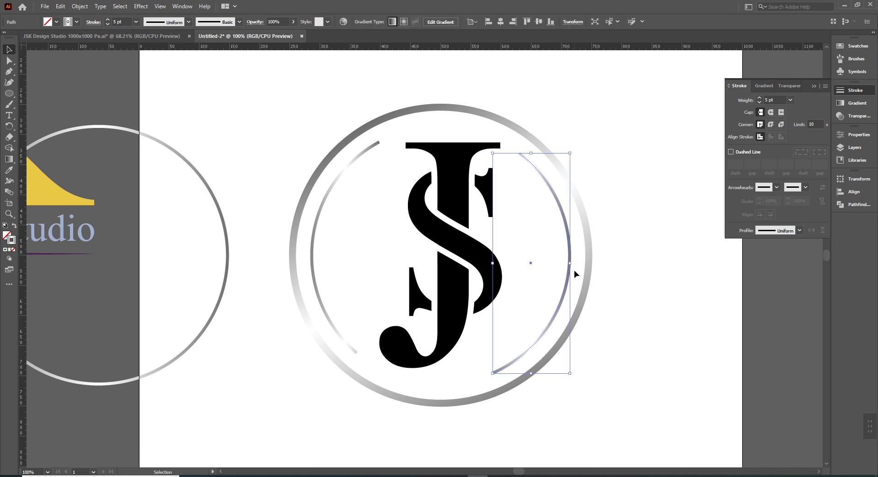
left_click(188, 22)
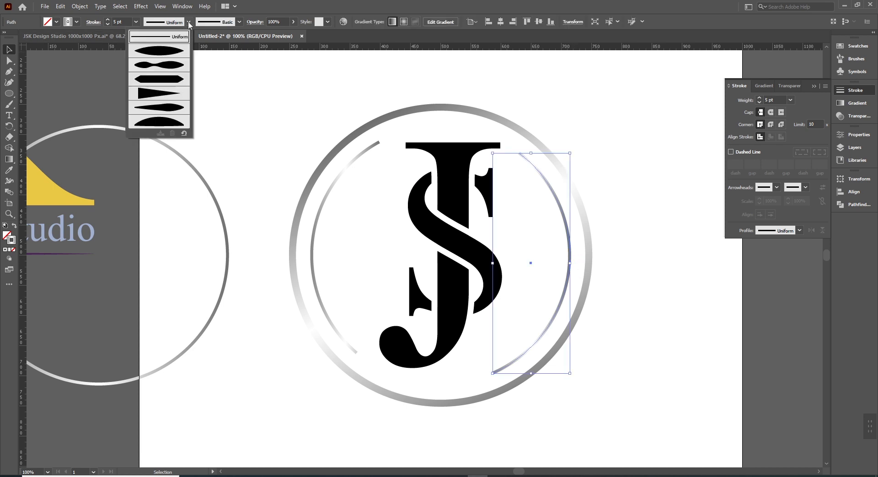
left_click(141, 94)
left_click(639, 298)
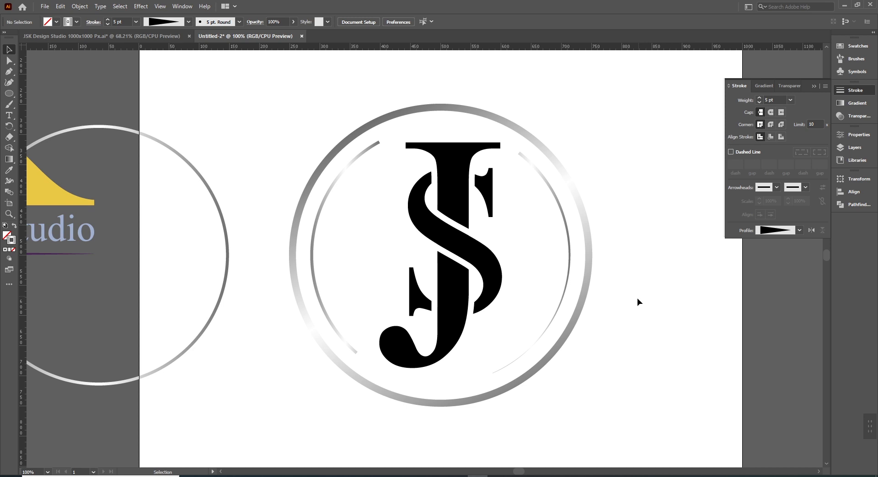
- Change the right inner arc's stroke colour from the gradient to solid black
left_click(563, 285)
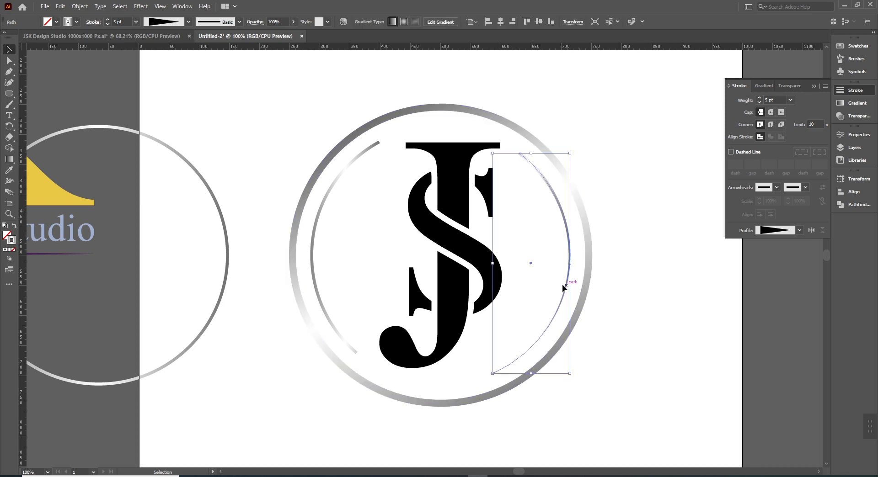
left_click(76, 21)
left_click(26, 38)
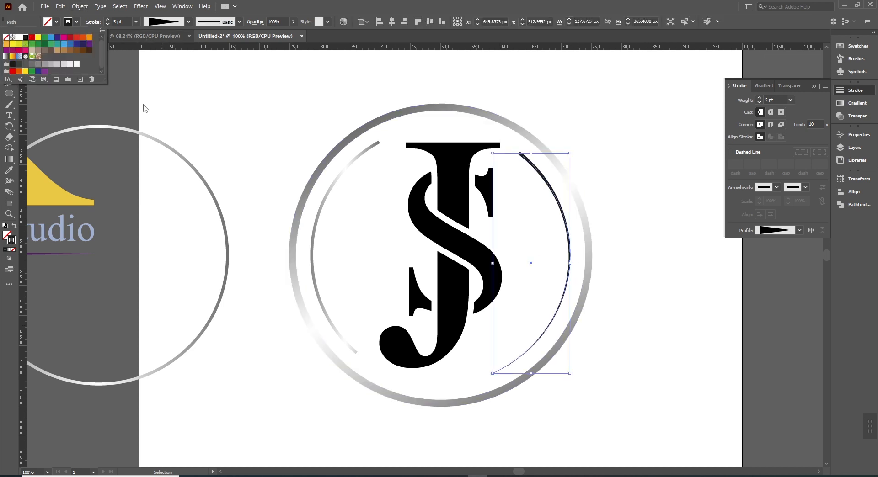
left_click(276, 130)
- Copy the right arc's black stroke to the left inner arc with the Eyedropper
key("space")
left_click_drag(304, 158, 246, 171)
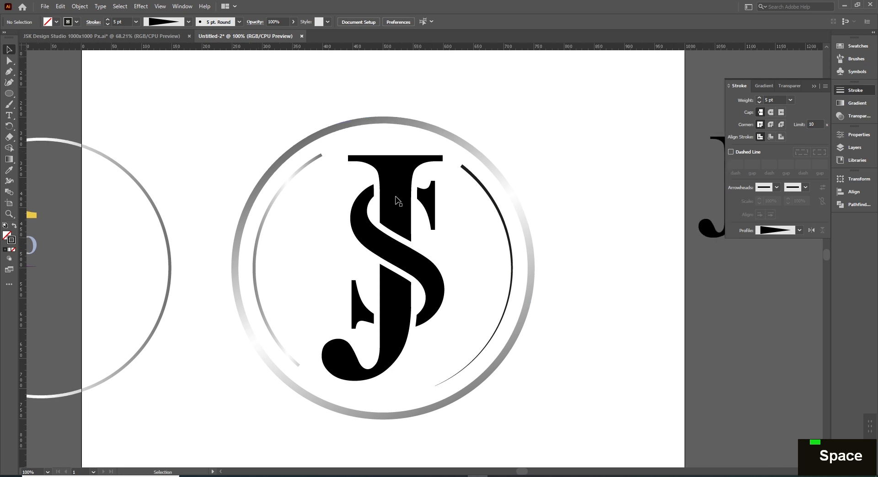
left_click(305, 171)
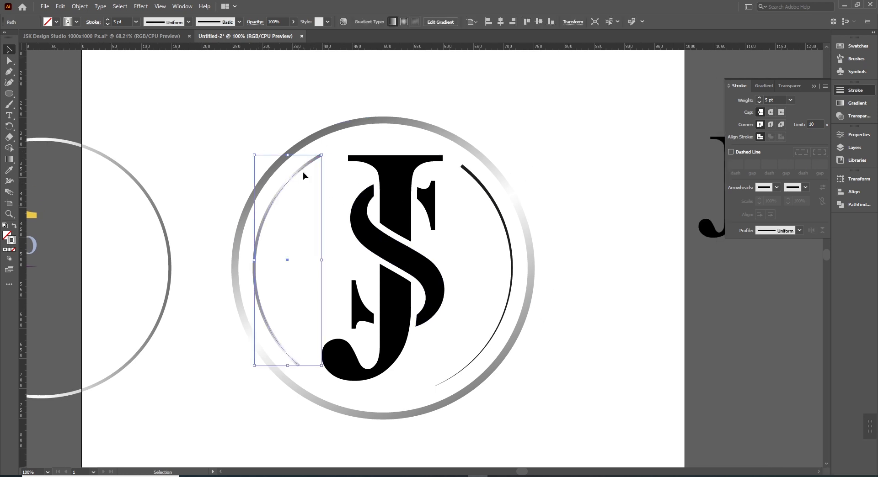
key("i")
left_click(466, 170)
key("v")
left_click(656, 286)
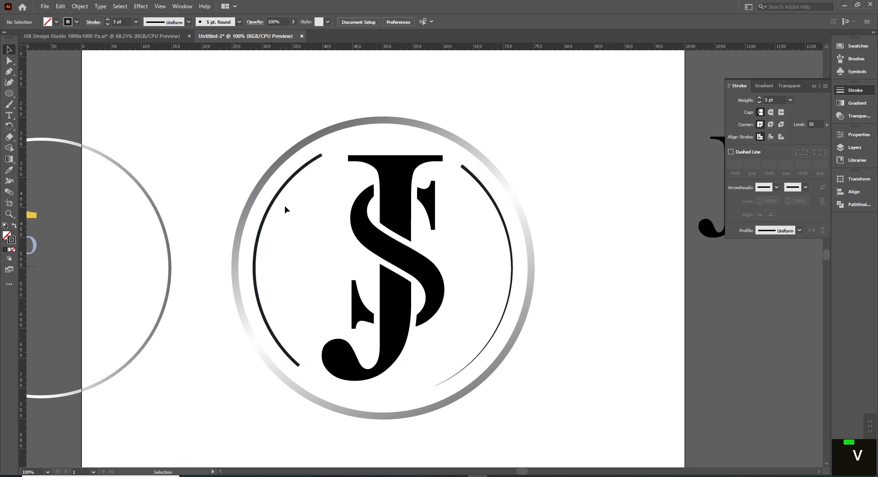
- Apply the tapered triangular width profile to the left inner arc
left_click(315, 161)
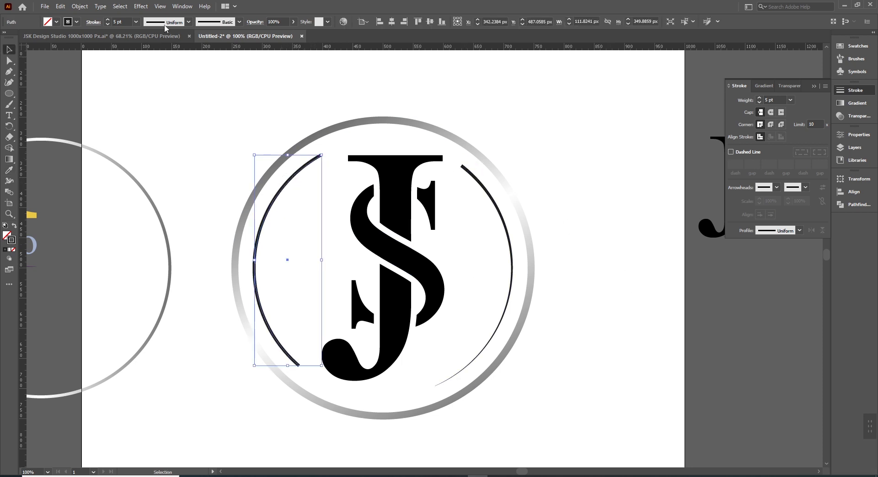
left_click(188, 22)
left_click(151, 98)
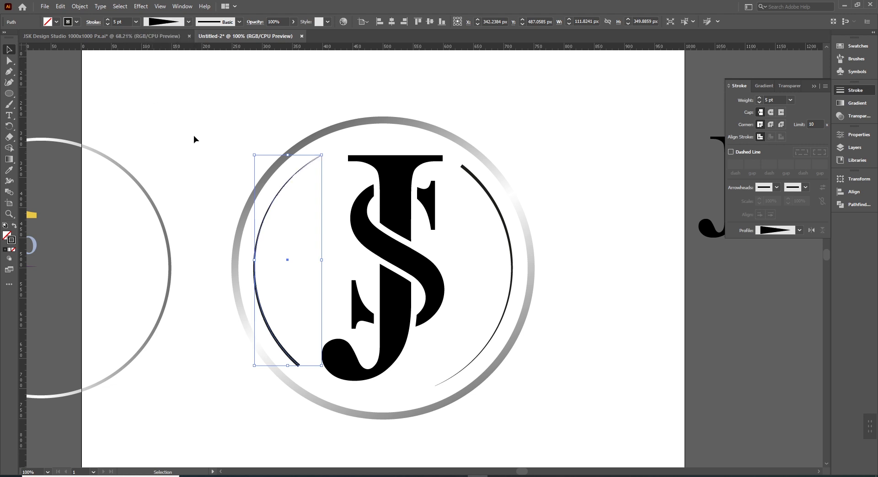
left_click(164, 117)
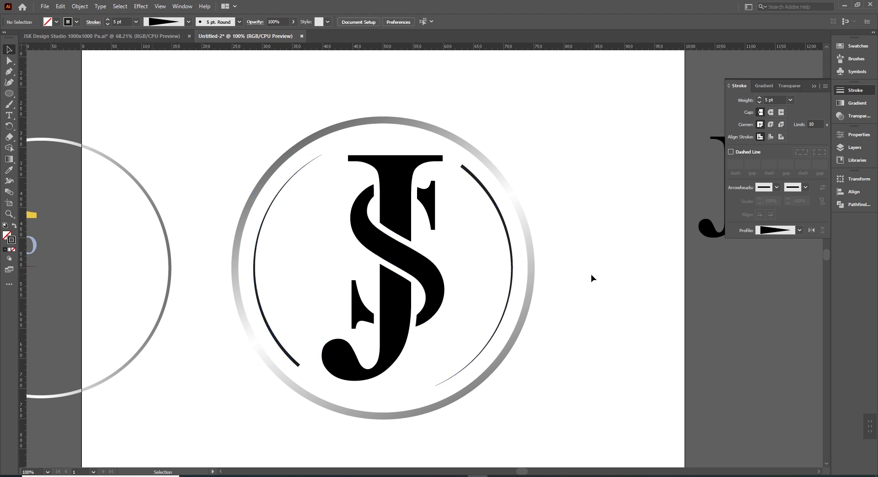
- Sample the violet outlined swatch above the artboard to give the right inner arc a 3 pt violet stroke
key("ctrl+minus")
mouse_move(473, 252)
left_mouse_down()
mouse_move(488, 263)
mouse_move(484, 317)
left_mouse_up()
mouse_move(495, 279)
left_mouse_down()
mouse_move(497, 319)
mouse_move(517, 281)
left_mouse_up()
left_click(465, 281)
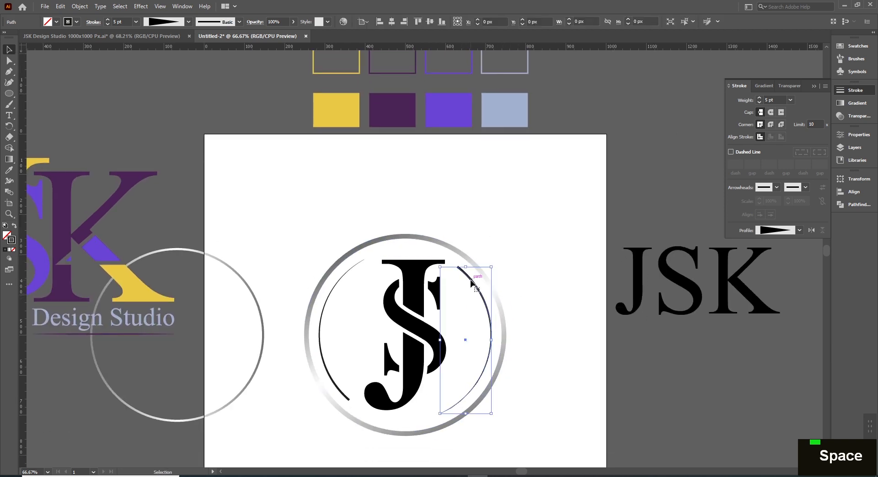
left_click_drag(508, 245, 509, 277)
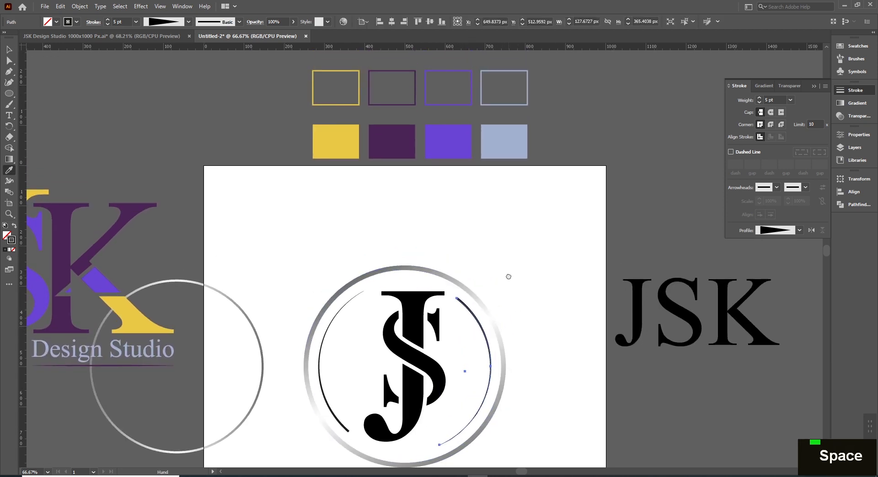
left_click(460, 104)
key("v")
left_click(550, 343)
- Copy the right arc's 3 pt violet stroke to the left inner arc with the Eyedropper
key("space")
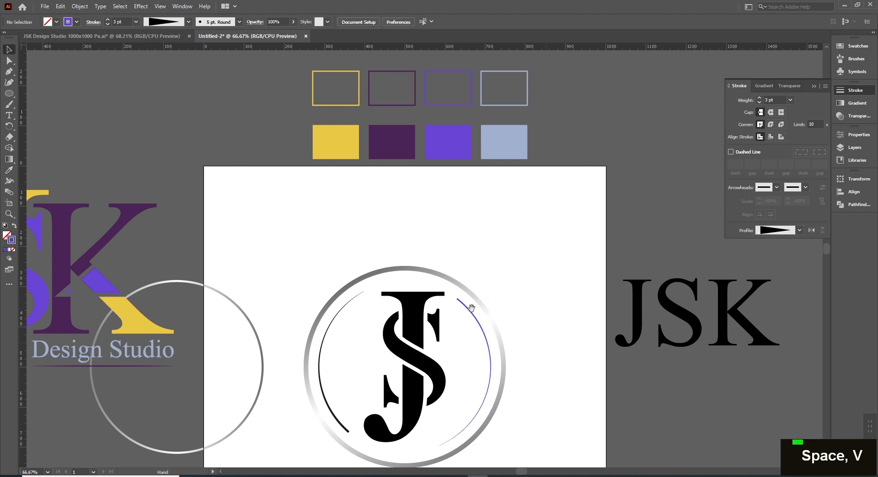
left_click(361, 298)
key("i")
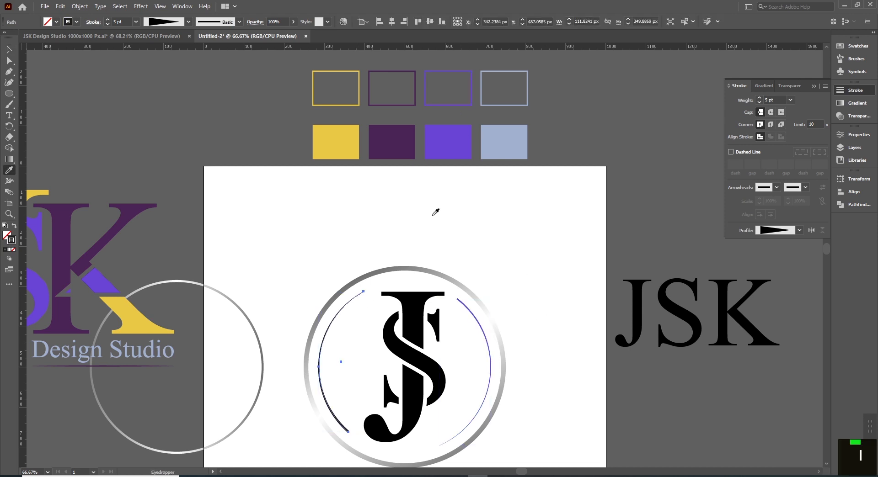
left_click(461, 301)
key("v")
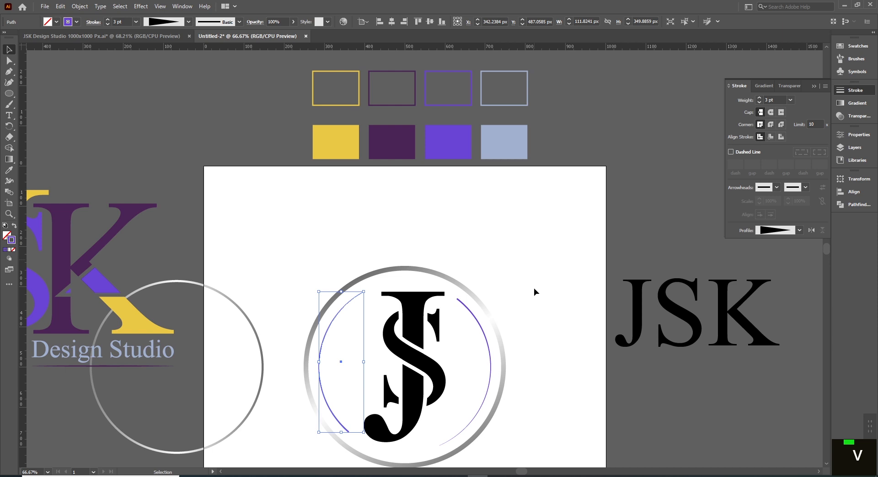
- Ungroup the JS monogram and release the J's compound path into separate pieces
key("space")
left_click_drag(495, 328, 494, 308)
left_click(419, 284)
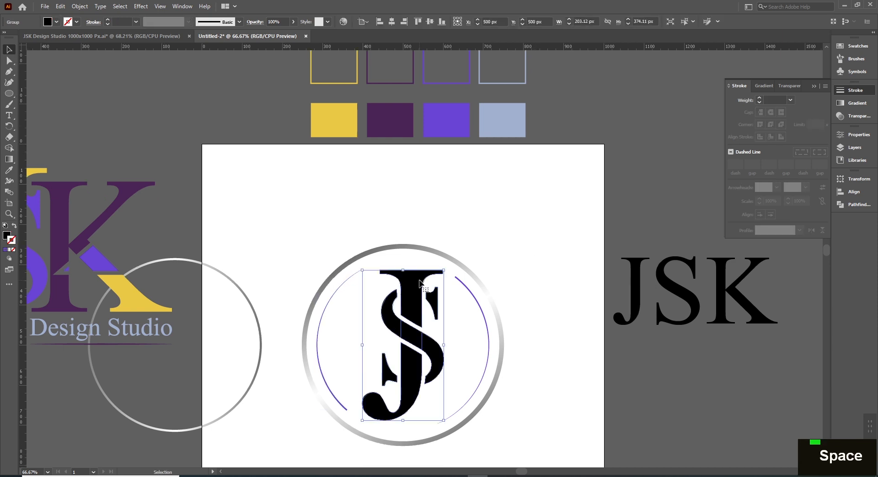
right_click(420, 292)
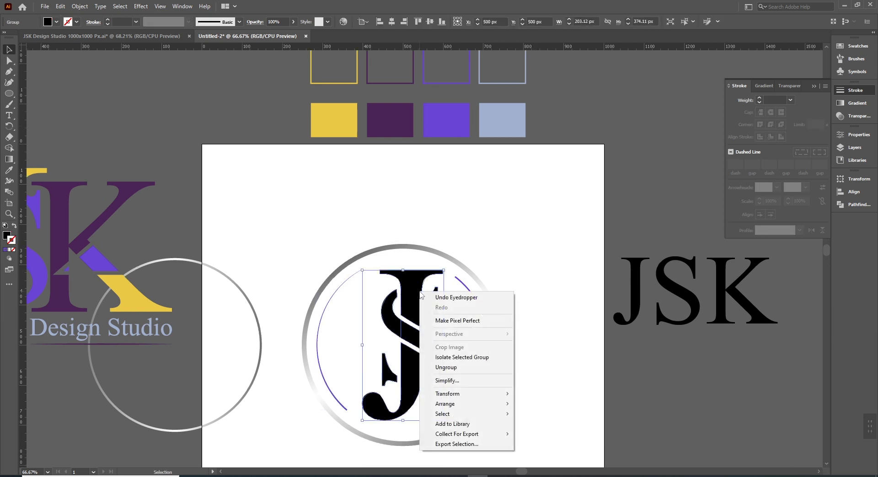
left_click(462, 372)
left_click(408, 297)
right_click(409, 295)
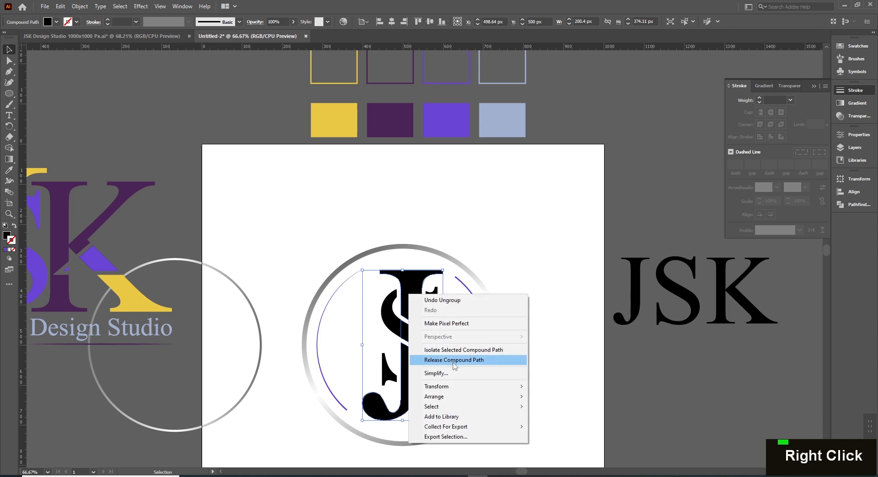
left_click(442, 364)
left_click(550, 400)
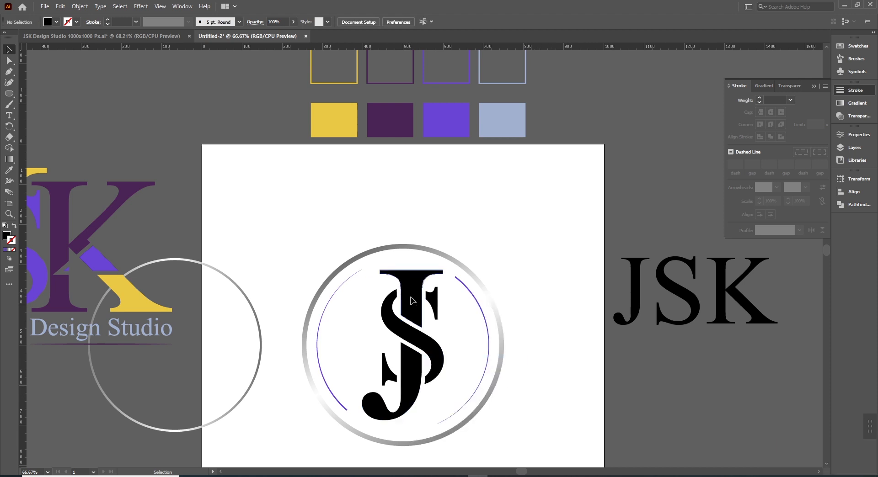
- Test that the upper J piece and the S stroke are separate by moving each one and undoing the move
left_click_drag(411, 296, 446, 204)
key("ctrl+z")
left_click(465, 374)
left_click_drag(417, 332, 491, 394)
key("ctrl+z")
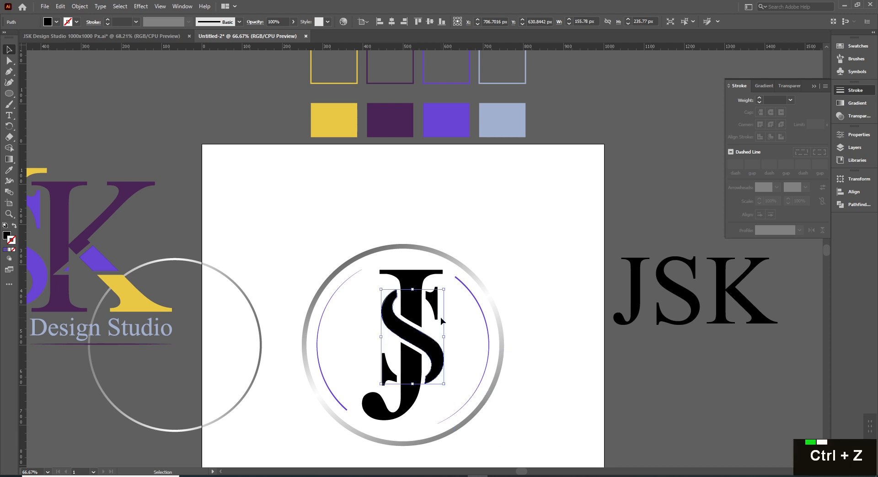
- Fill the main diagonal S stroke with the yellow swatch colour using the Eyedropper
left_click(586, 372)
left_click(434, 355)
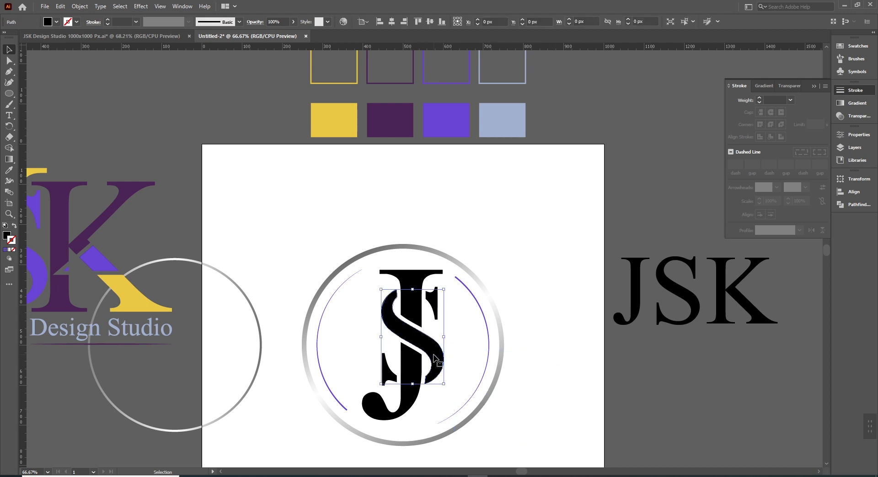
key("i")
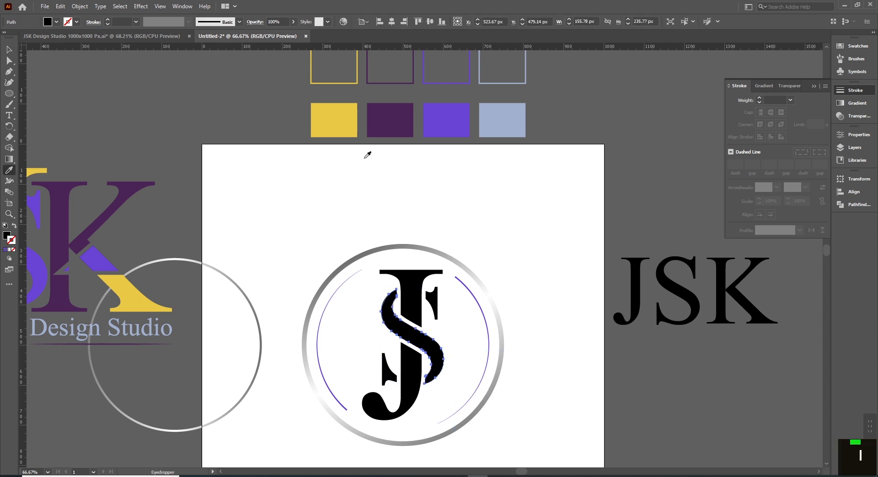
left_click(392, 122)
left_click(328, 115)
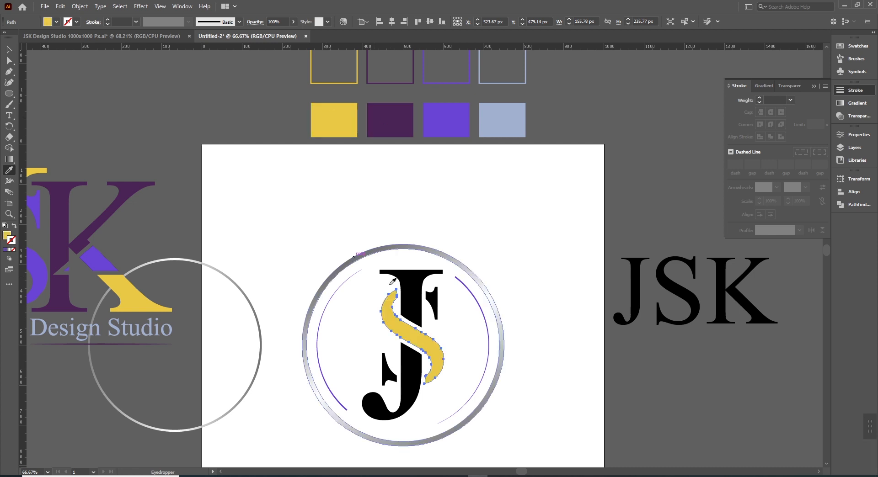
key("v")
left_click(493, 255)
- Fill both pieces of the J with the violet swatch colour using the Eyedropper
left_click(413, 284, "shift")
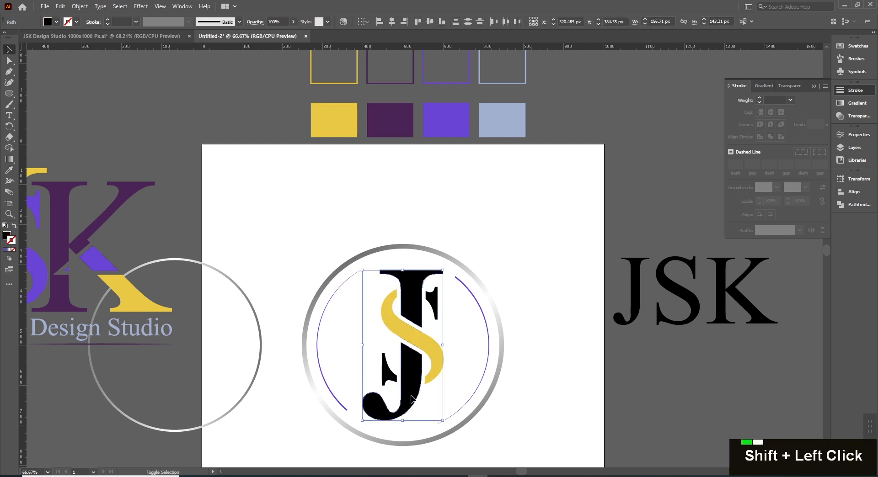
key("i")
left_click(448, 115)
key("v")
- Fill the two S serif pieces with the dark purple swatch colour using the Eyedropper
left_click(433, 300)
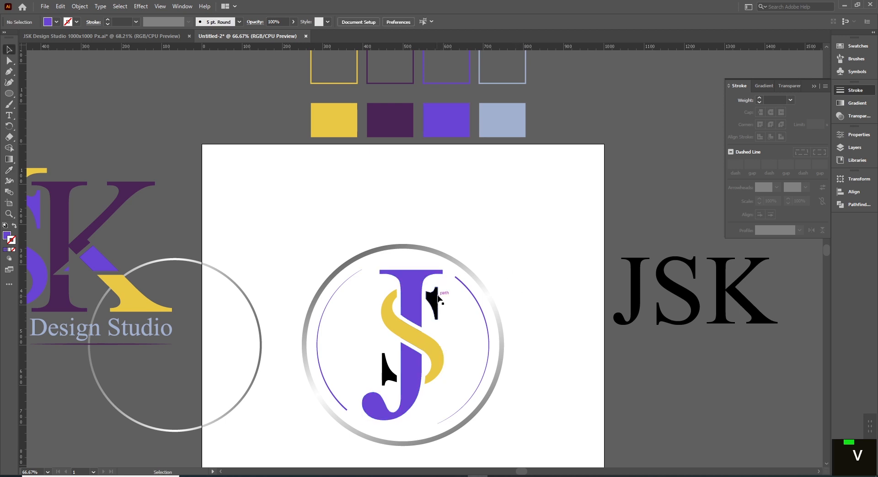
left_click(387, 375, "shift")
key("i")
left_click(394, 123)
key("v")
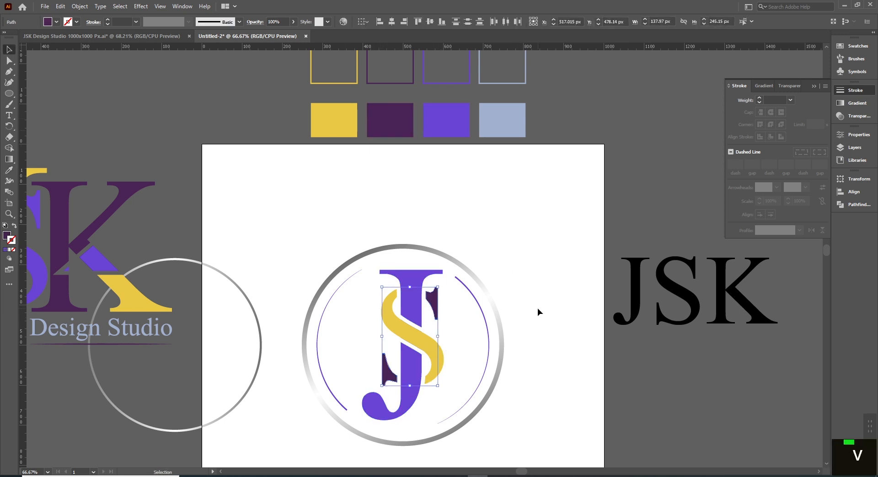
left_click(537, 310)
- Review the recoloured JS monogram with its ring and arcs, at close range and with the whole artboard in view
key("space")
left_click_drag(558, 339, 563, 340)
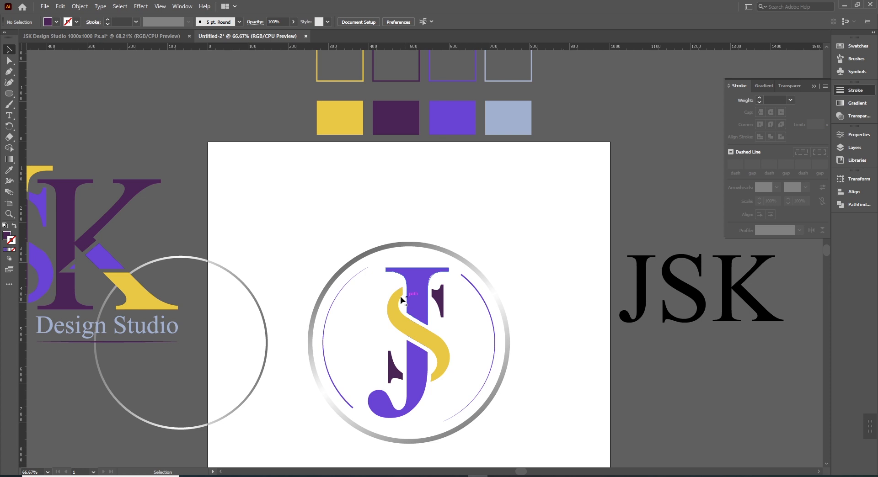
key("space")
left_click_drag(532, 399, 528, 385)
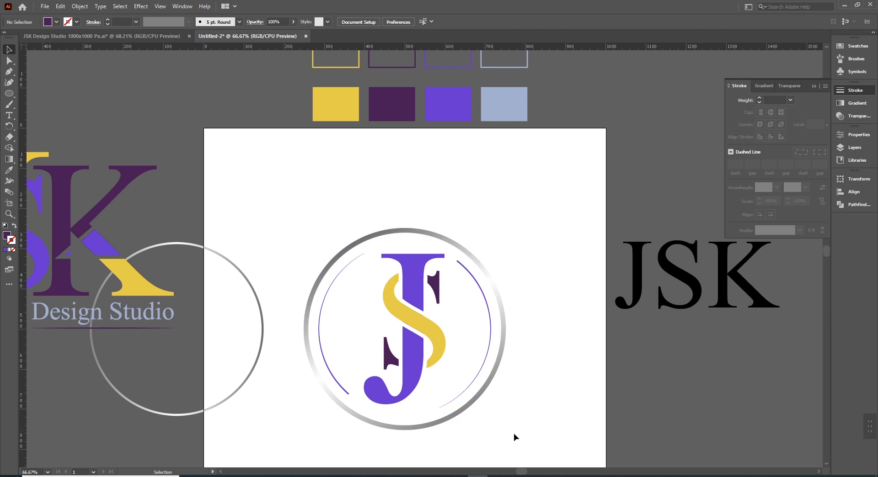
key("space")
left_click_drag(509, 428, 524, 419)
key("space")
scroll(509, 364, "down", 1)
left_click_drag(510, 363, 482, 315)
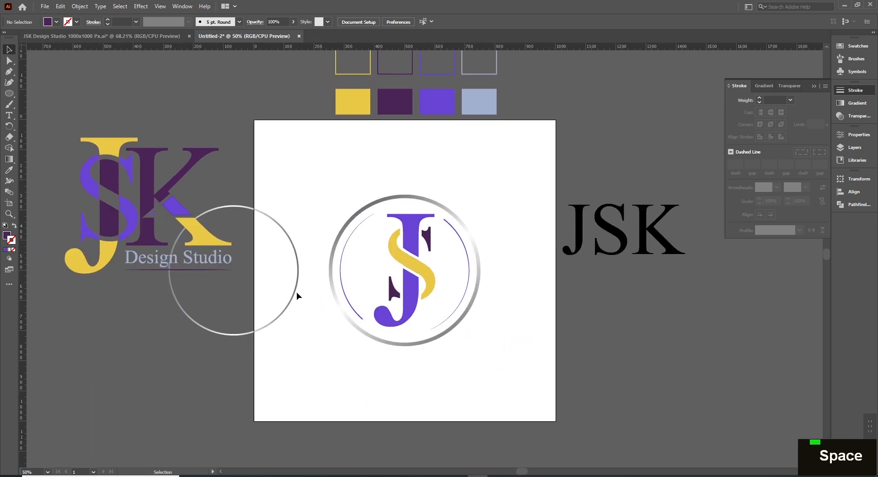
- Delete the spare gradient circle lying over the artboard's left edge beside the JS monogram
left_click(290, 303)
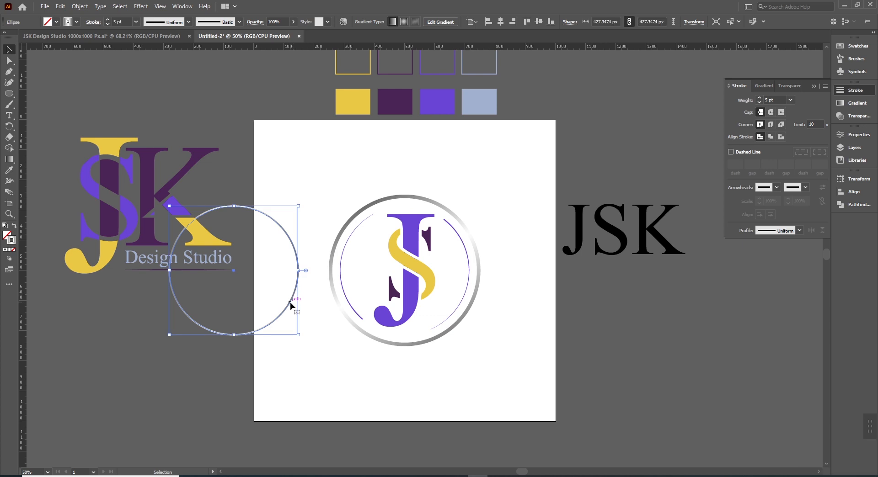
key("Delete")
key("space")
scroll(361, 325, "up", 1)
left_click_drag(361, 324, 338, 347)
key("space")
left_click_drag(432, 348, 457, 347)
key("space")
left_click_drag(454, 277, 518, 296)
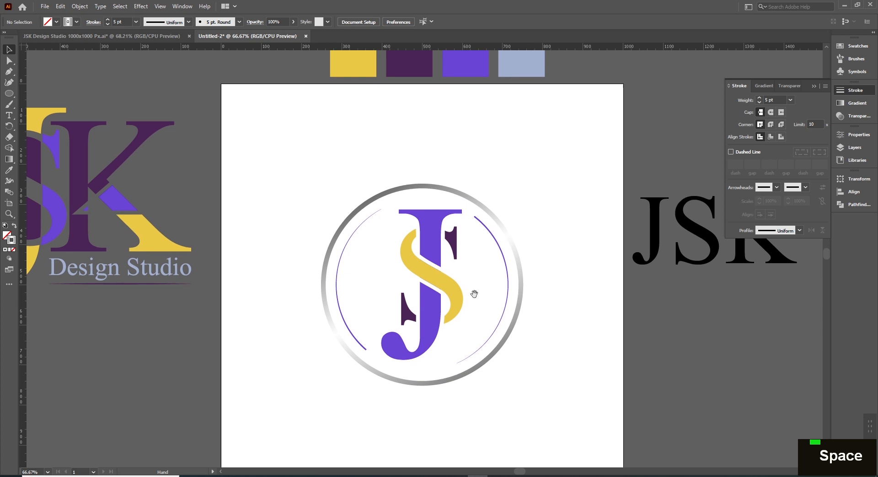
- Add the text "Design Studio" on the artboard below the circular JS emblem
left_click(156, 267)
left_click(280, 361)
key("space")
left_click_drag(341, 421, 313, 393)
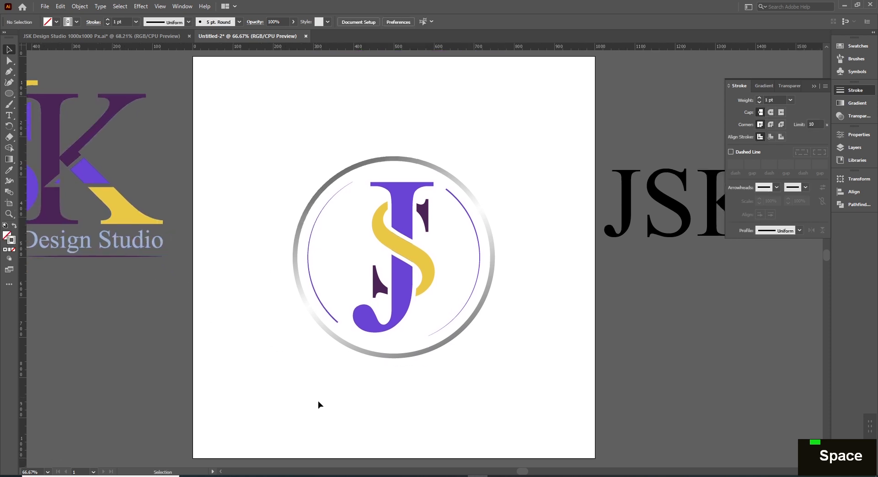
key("t")
left_click(392, 403)
type("Desi")
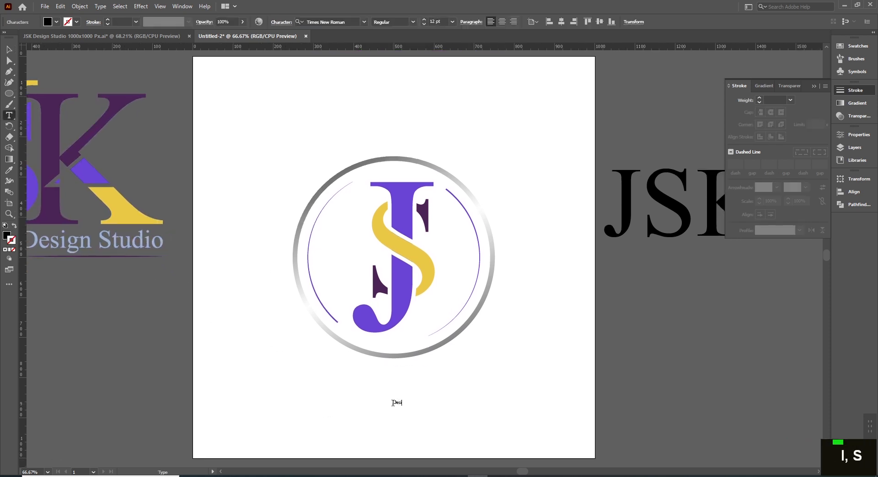
type("gn Studio")
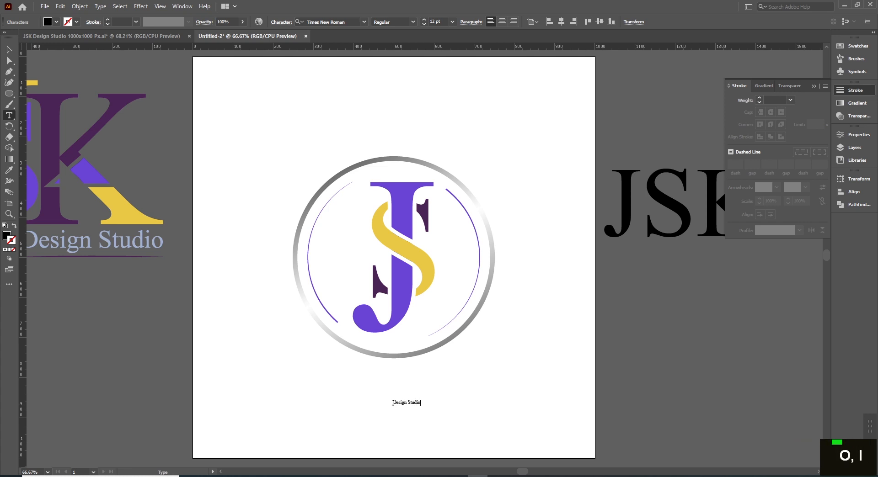
key("Escape")
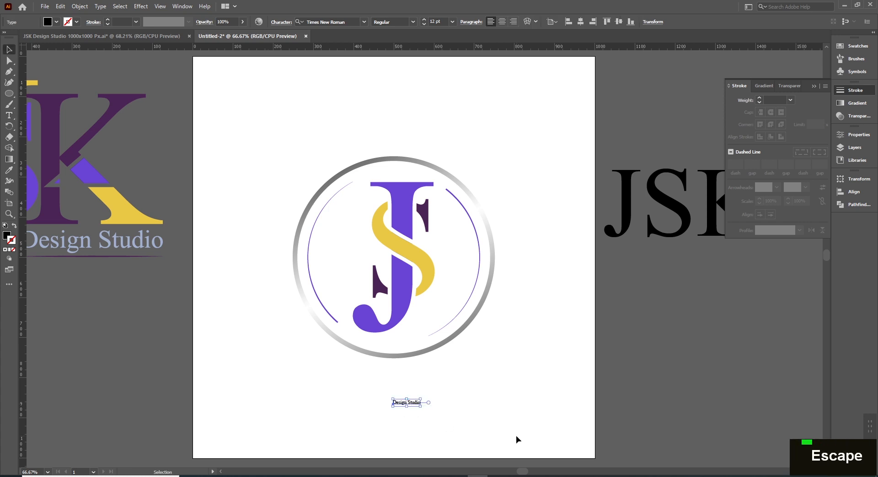
- Enlarge the Design Studio text to about 73 pt and place it directly beneath the ring
left_click_drag(422, 400, 489, 369)
key("v")
key("Escape")
left_click(460, 426)
left_click_drag(457, 417, 444, 387)
key("space")
left_click_drag(409, 413, 417, 432)
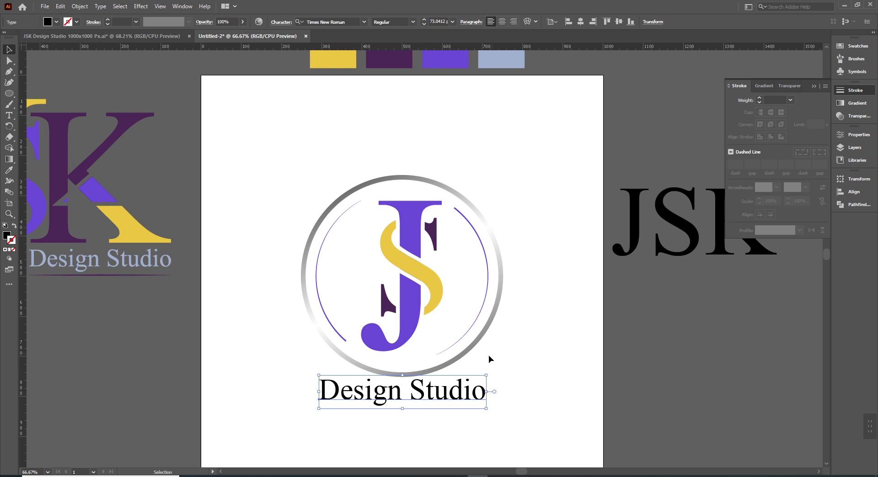
- Group the outer ring, inner arcs and JS letters into one emblem
left_click(432, 292)
left_click(365, 219)
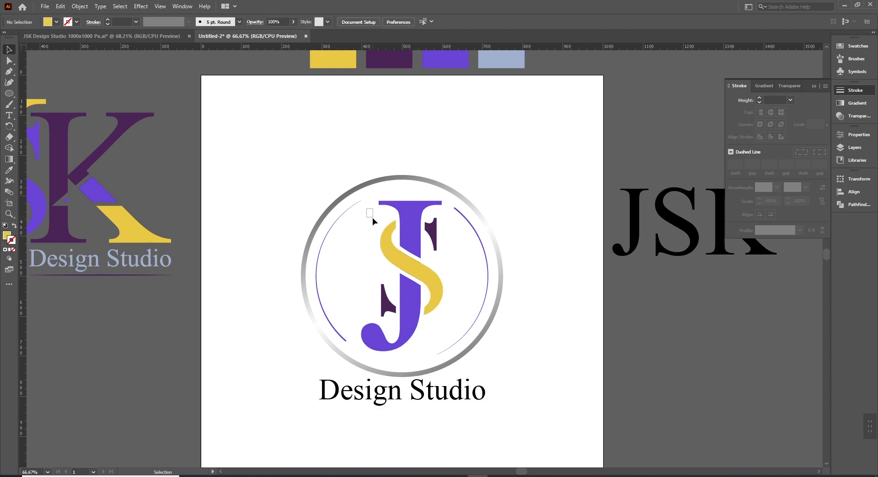
left_click_drag(361, 235, 544, 363)
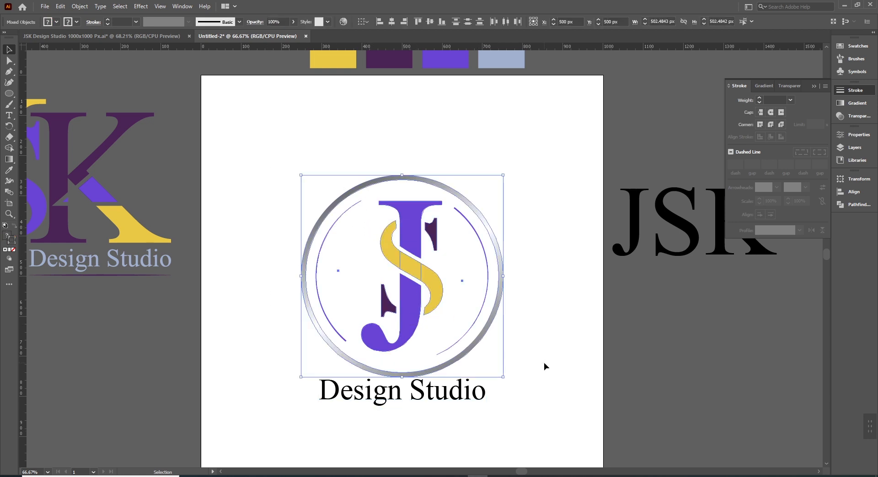
key("ctrl+g")
- Move the emblem group higher on the artboard and park the Design Studio text off its right side
left_click(530, 391)
left_click_drag(429, 281, 429, 192)
left_click_drag(462, 398, 459, 340)
left_click_drag(389, 330, 680, 340)
- Duplicate the emblem group straight down and move the copy below the artboard as a spare
left_click_drag(425, 129, 426, 134)
left_click_drag(417, 134, 413, 406)
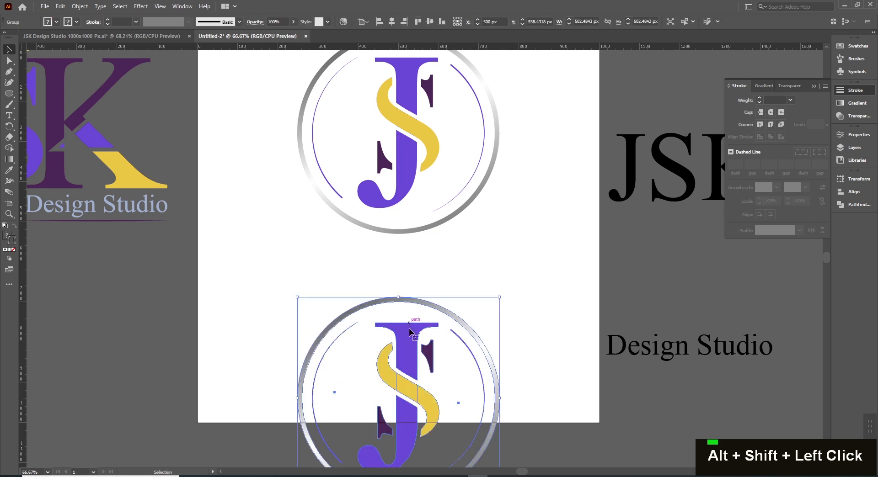
left_click_drag(410, 332, 424, 463)
key("space")
left_click_drag(438, 240, 462, 288)
- Bring the Design Studio text back onto the artboard, a clear distance beneath the ring
left_click(676, 381)
left_click_drag(676, 381, 378, 280)
key("ctrl+space")
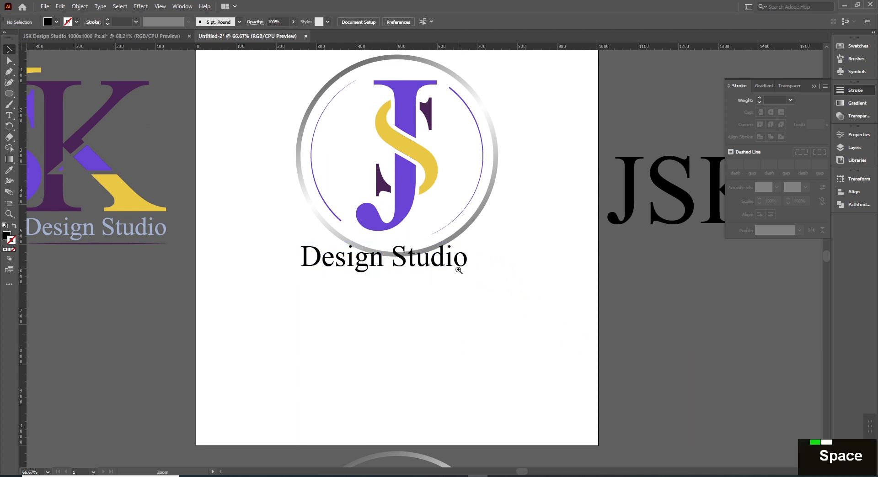
left_click(459, 272, "ctrl")
left_click_drag(486, 285, 496, 335)
left_click_drag(447, 323, 482, 419)
- Ungroup the upper emblem and group only its J and S letter pieces
left_click(382, 232)
key("space")
left_click_drag(397, 237, 404, 286)
key("ctrl+shift+g")
left_click(472, 295)
key("ctrl+alt+space")
left_click(472, 295, "ctrl+alt")
left_click_drag(488, 289, 515, 305)
left_click_drag(367, 228, 399, 269)
key("ctrl+g")
- Scale the JS letter group down to about 177 by 325 px and nudge it up inside the ring
left_click_drag(482, 315, 486, 357)
key("Up")
key("Up")
key("Up")
key("Up")
key("Up")
key("Up")
key("Up")
key("Up")
key("Up")
key("Up")
key("Up")
key("Up")
key("Up")
key("Up")
key("Up")
key("Up")
key("v")
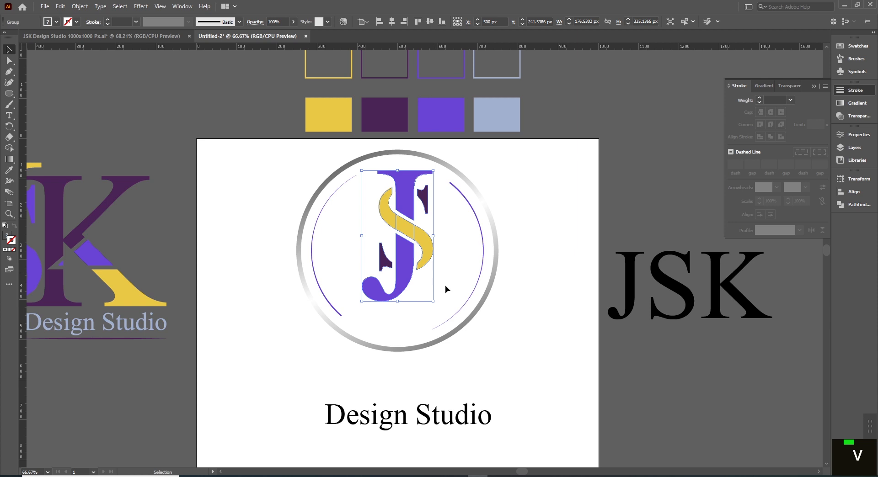
- Place a copy of the Design Studio text under the J inside the ring, scaled to about 45 pt
left_click_drag(513, 380, 529, 379)
left_click(439, 419)
left_click_drag(439, 418, 434, 312)
key("t")
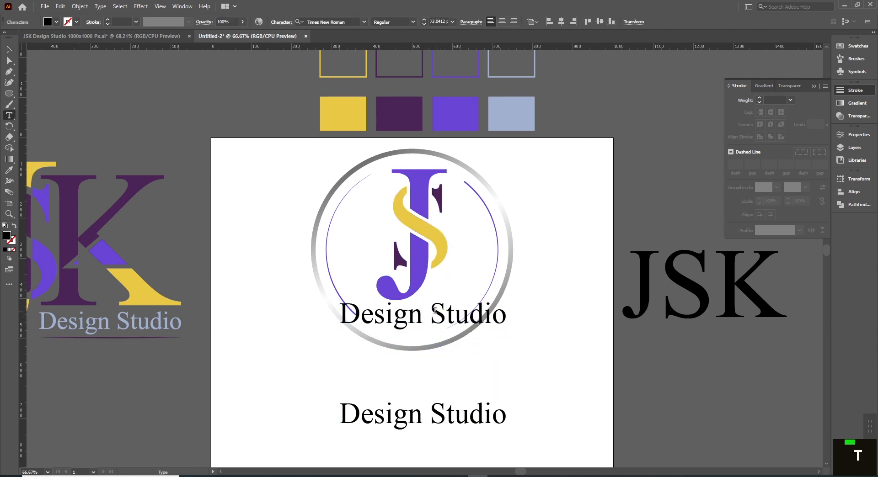
key("Escape")
left_click_drag(509, 298, 474, 301)
key("v")
left_click(412, 358)
left_click_drag(412, 358, 443, 365)
left_click(445, 319, "ctrl")
left_click_drag(464, 398, 482, 406)
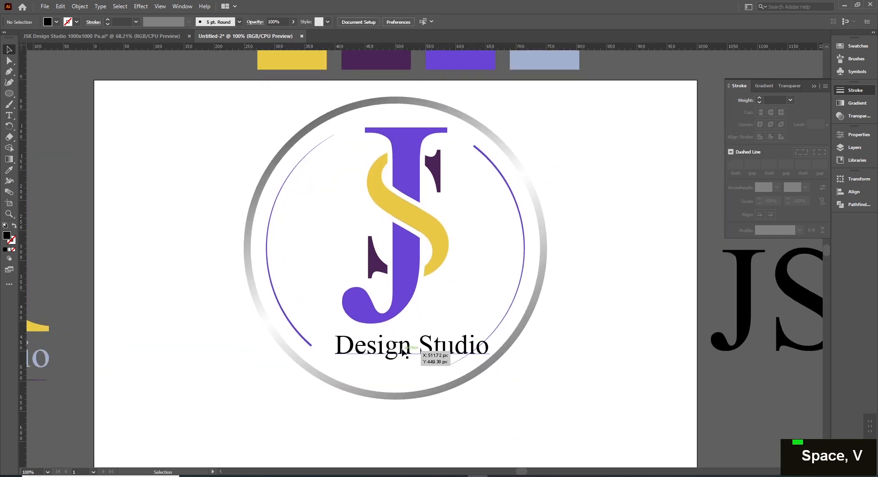
- Try UPPERCASE and lowercase on the Design Studio text inside the ring
left_click(397, 354)
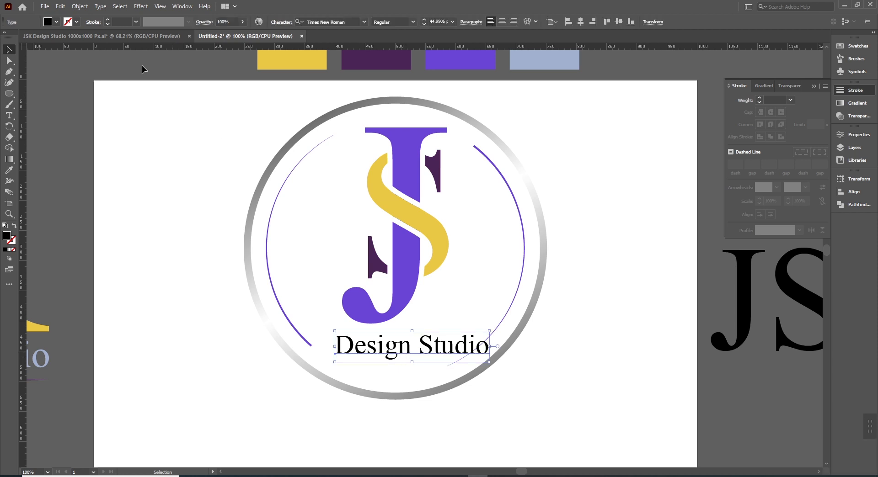
left_click(99, 7)
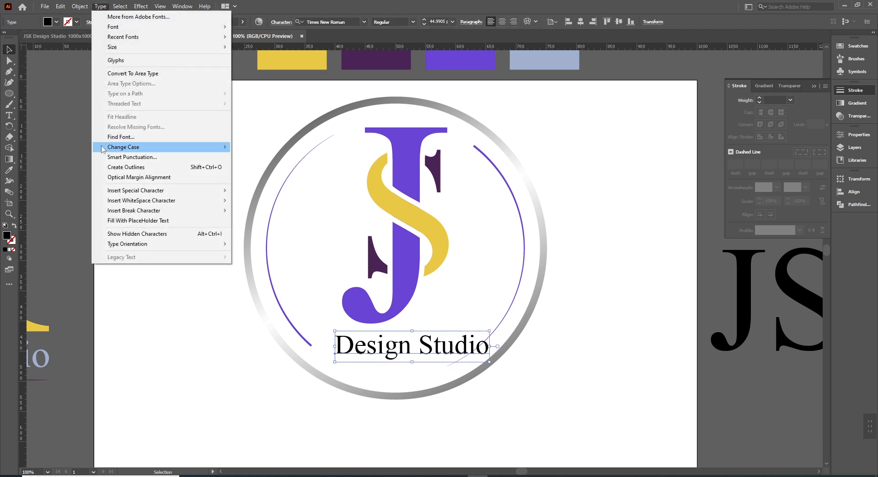
mouse_move(137, 148)
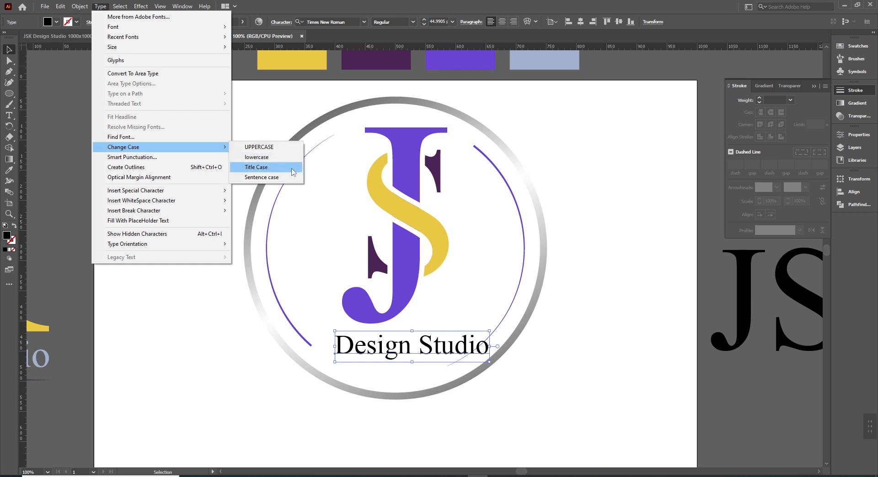
left_click(259, 149)
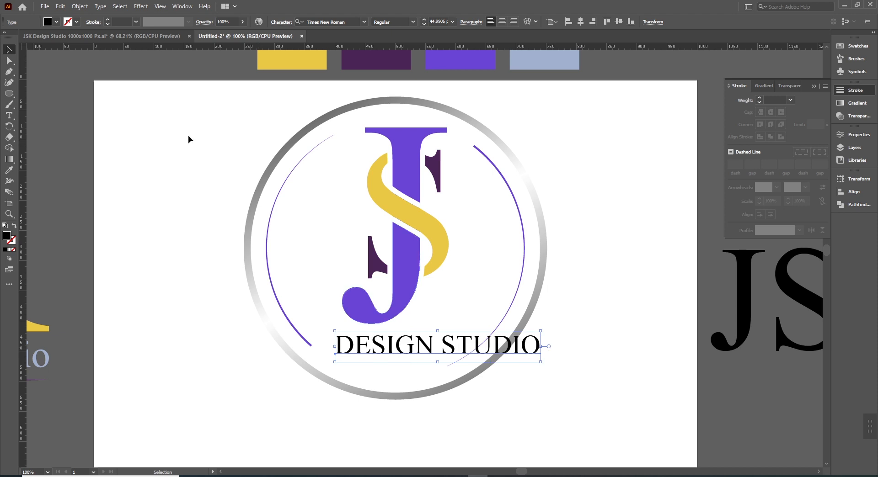
left_click(104, 9)
mouse_move(201, 147)
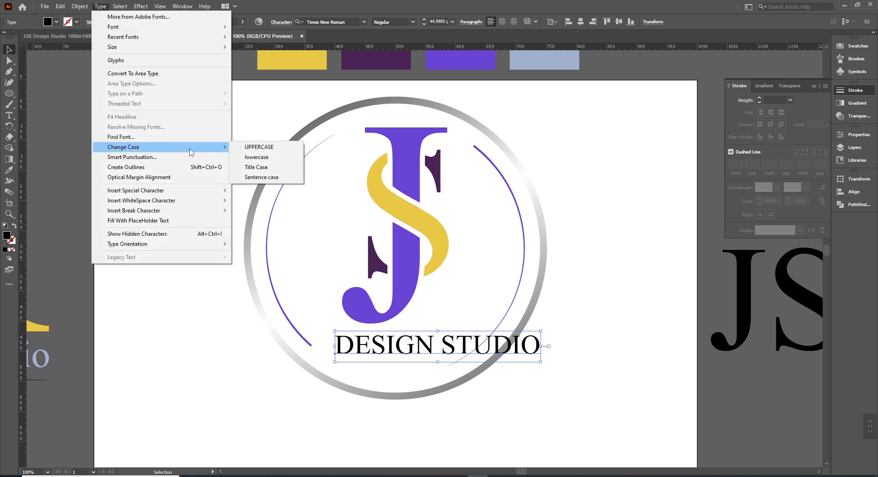
left_click(267, 158)
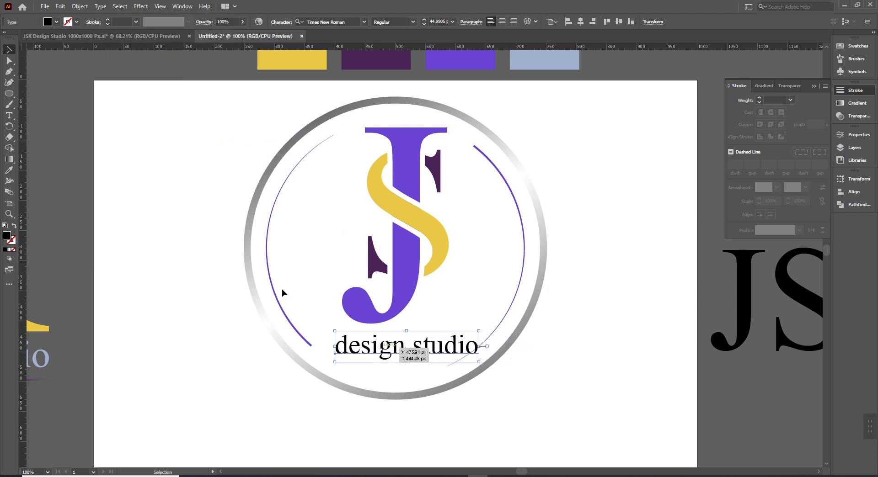
- Set the text to Title Case, try Sentence case on it, and undo that last case change
left_click(97, 10)
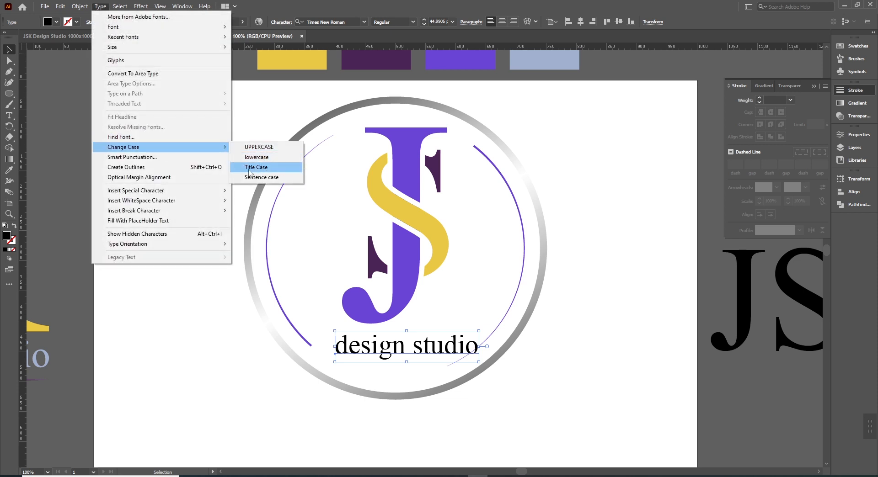
left_click(249, 170)
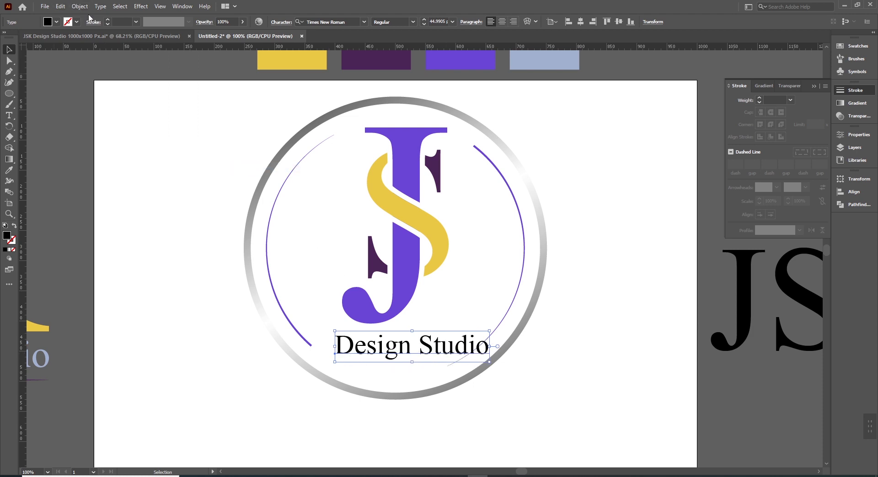
left_click(103, 9)
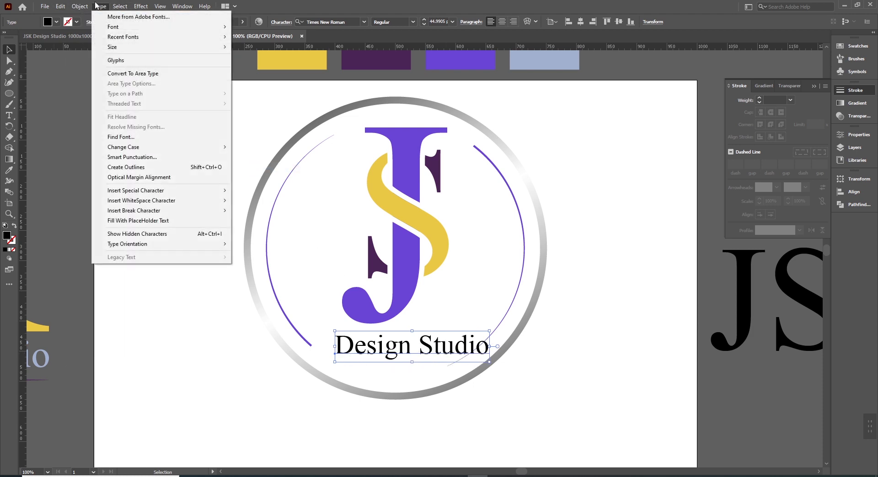
mouse_move(153, 147)
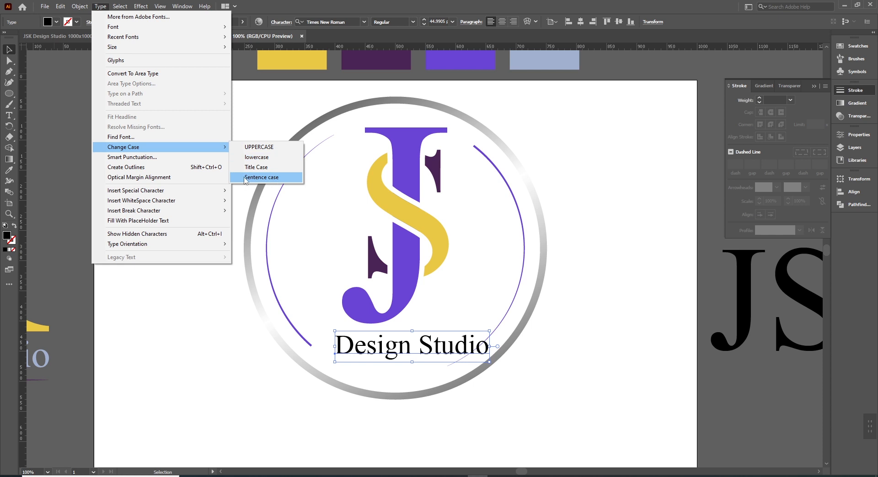
left_click(245, 177)
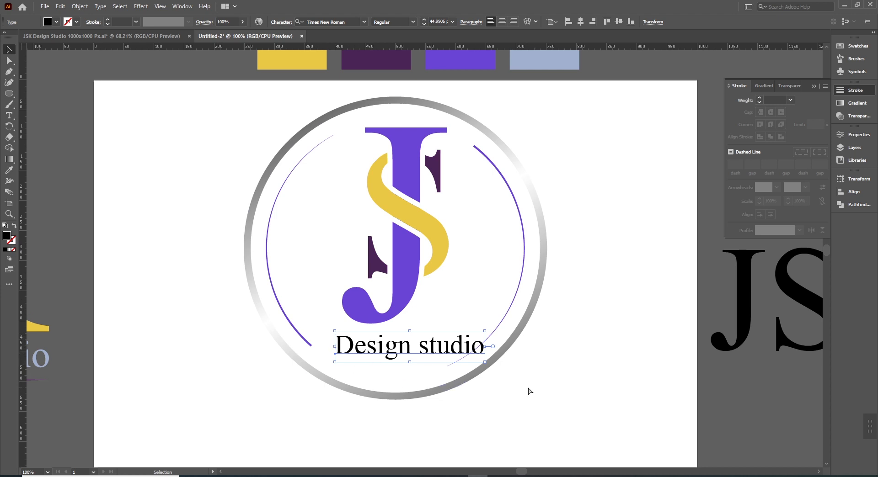
key("ctrl+z")
- Lower the Design Studio text slightly and align it to the artboard's horizontal centre
left_click_drag(448, 350, 425, 356)
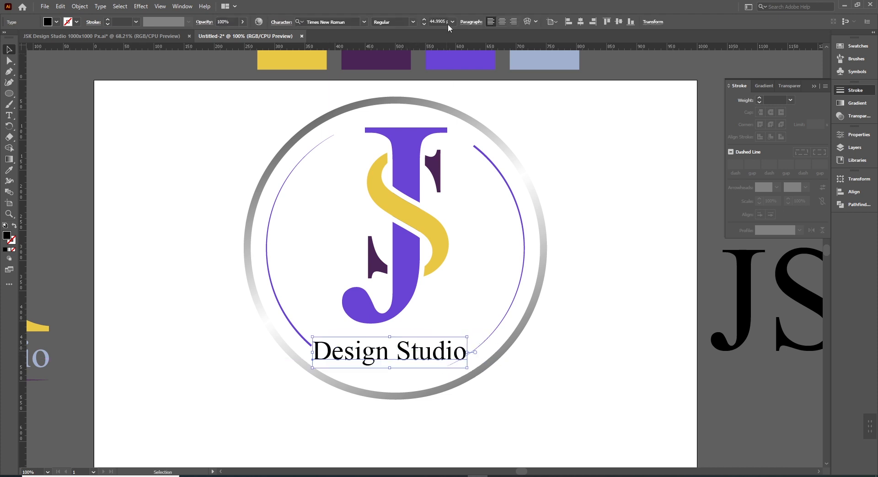
left_click(580, 22)
left_click(591, 347)
- Scale the Design Studio text down to about 34 pt and shift it left between the two arc ends
left_click(467, 348)
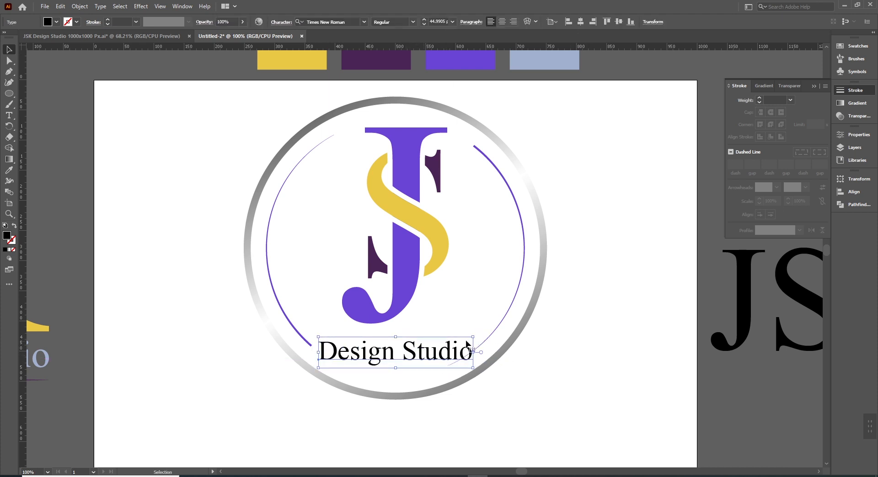
key("alt")
left_click_drag(473, 339, 456, 341, "alt+shift")
left_click(555, 386)
left_click_drag(555, 385, 559, 386)
left_click_drag(414, 356, 403, 357)
key("Left")
key("Left")
key("Left")
key("Left")
key("Left")
key("Left")
key("Left")
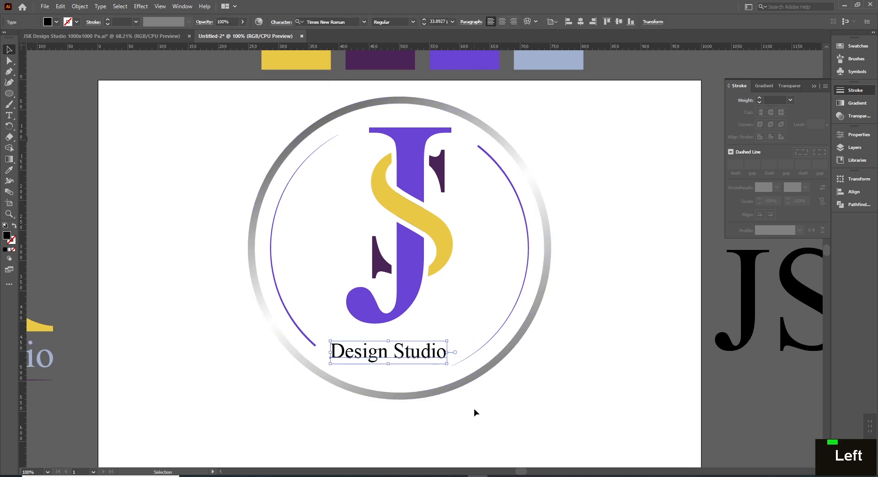
- Move the small Design Studio text straight down, out of the emblem and below the ring
left_click(575, 418)
left_click_drag(576, 418, 583, 419)
left_click_drag(412, 350, 425, 436, "shift")
left_click(513, 316)
left_click_drag(515, 347, 538, 353)
- Draw a black circle about 367 px in diameter over the JS letters and centre it inside the ring
key("l")
mouse_move(322, 149)
left_mouse_down("shift")
mouse_move(544, 362)
mouse_move(528, 347)
left_mouse_up("shift")
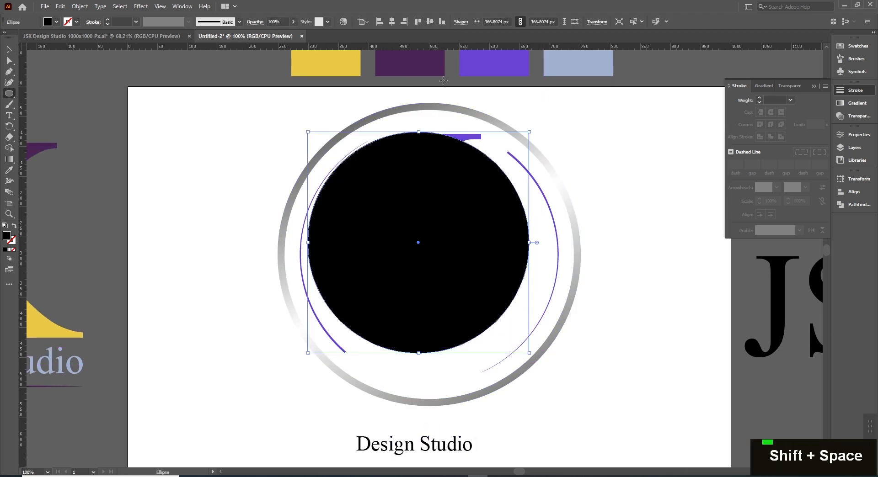
key("v")
mouse_move(480, 230)
left_mouse_down()
mouse_move(491, 230)
mouse_move(487, 221)
left_mouse_up()
left_click(591, 306)
- Enlarge the black circle from its centre to about 423 px and nudge it vertically to align with the arcs
left_click(474, 244)
left_click_drag(541, 142, 557, 124, "alt")
key("v")
key("Down")
key("Down")
key("Down")
key("Down")
key("Down")
key("Down")
key("Down")
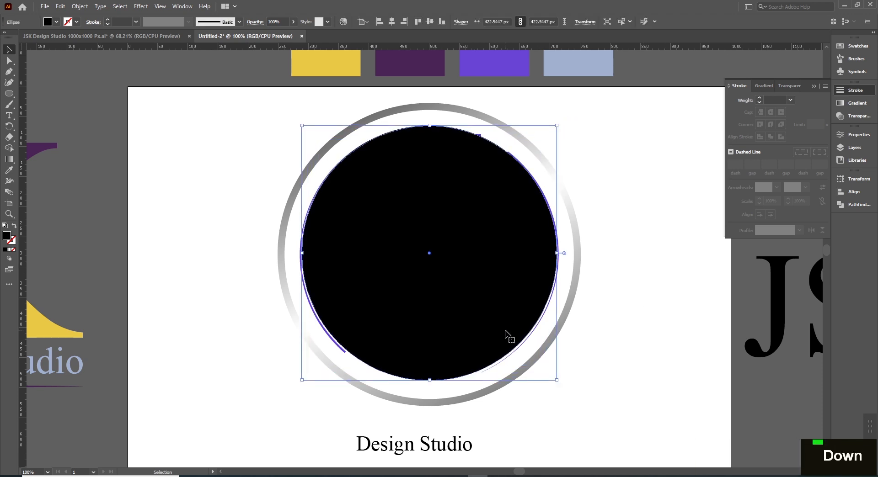
key("Up")
key("Up")
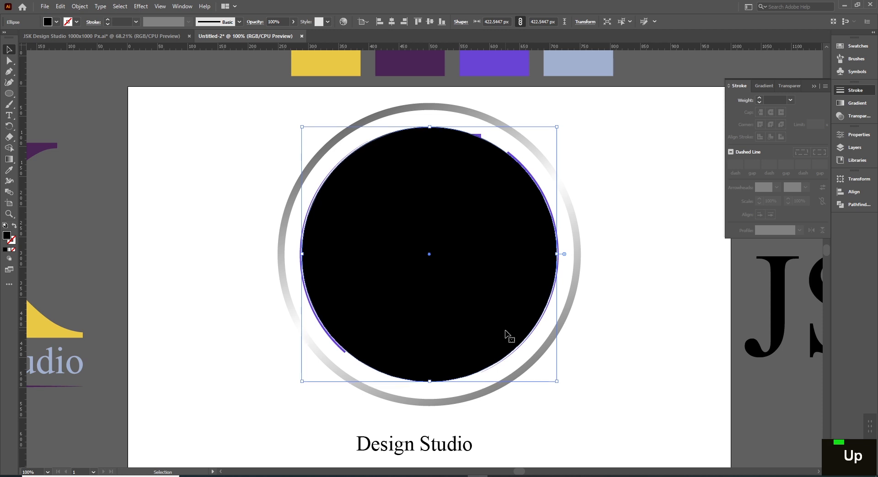
- Enlarge the black circle from its centre to about 427 px so its edge matches the inner arcs
left_click_drag(557, 127, 558, 125, "alt")
key("v")
left_click(628, 364)
key("space")
left_click_drag(627, 364, 638, 352)
left_click(390, 309)
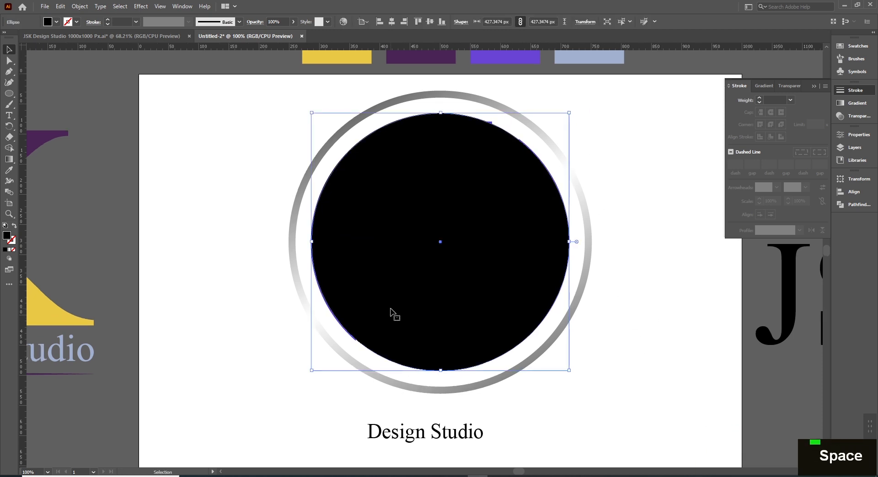
- Turn the circle into a type path with the Type on a Path tool and enter placeholder text at its lower-left edge
left_click_drag(7, 118, 40, 128)
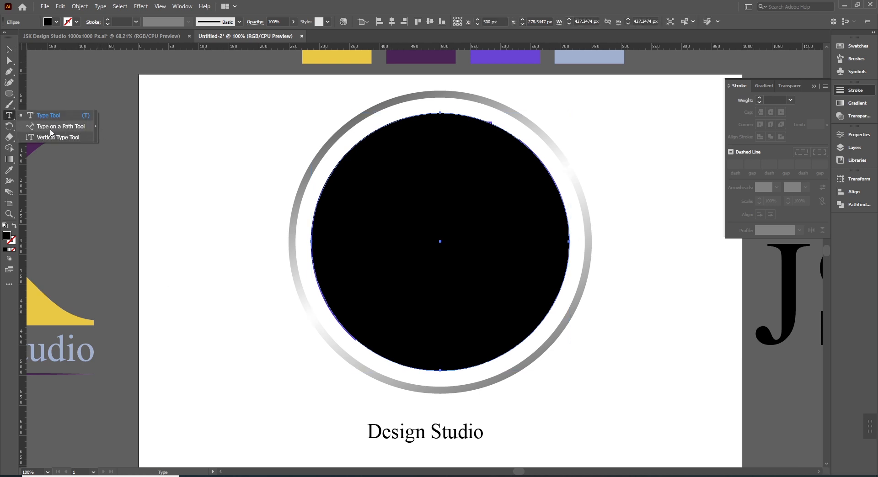
left_click(50, 130)
left_click(369, 347)
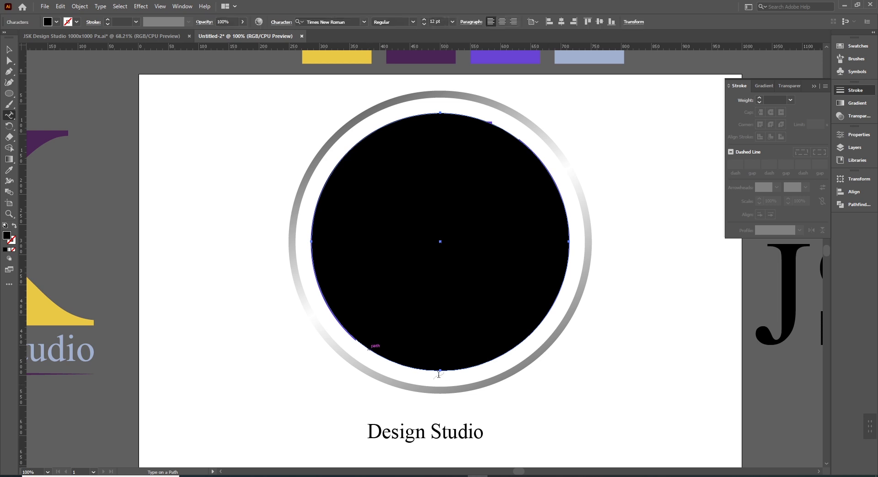
type("dfsgdsfdf")
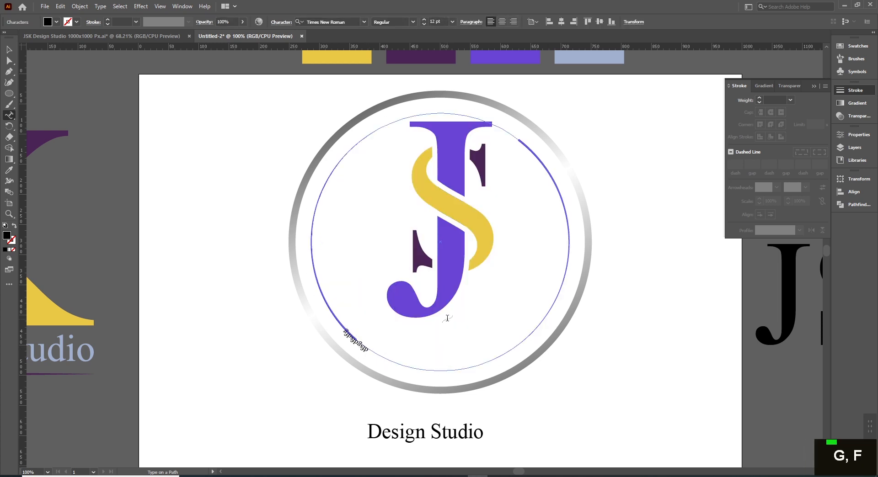
- Replace the placeholder path text with "Design Studio" and set its size to 40 pt
key("ctrl+a")
type("DE")
key("BackSpace")
type("de")
key("BackSpace")
key("BackSpace")
key("BackSpace")
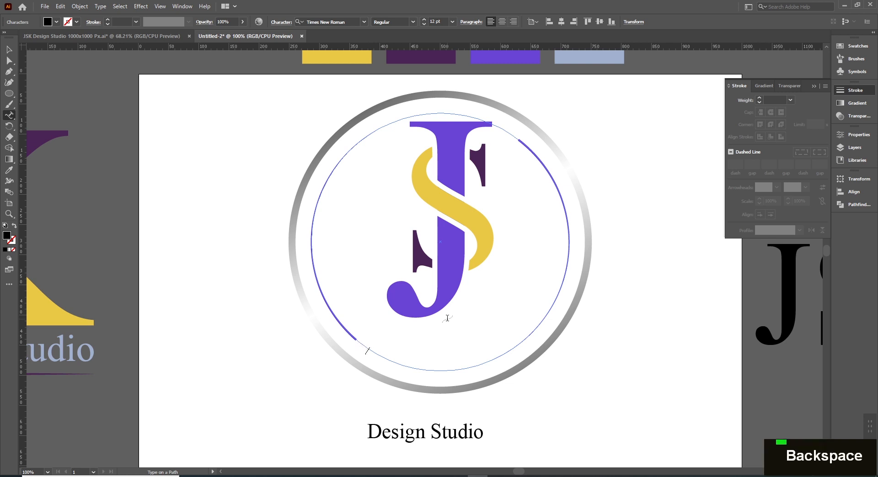
type("Design")
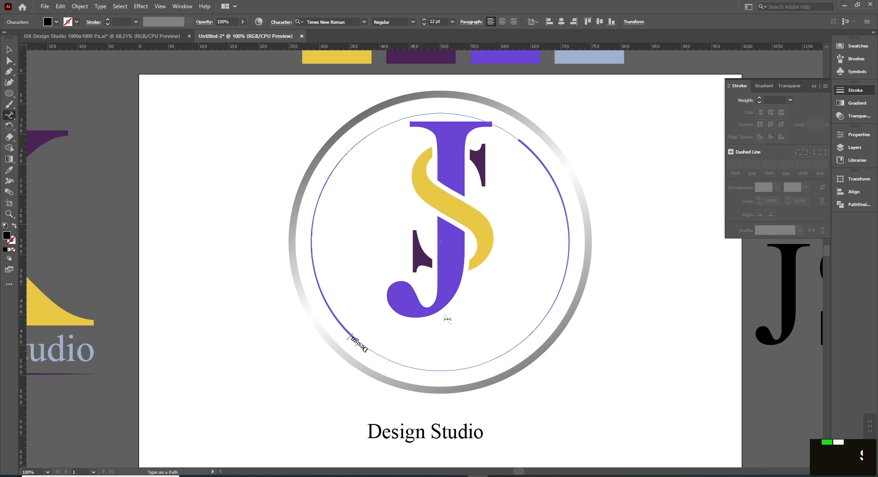
type(" Studio")
key("Escape")
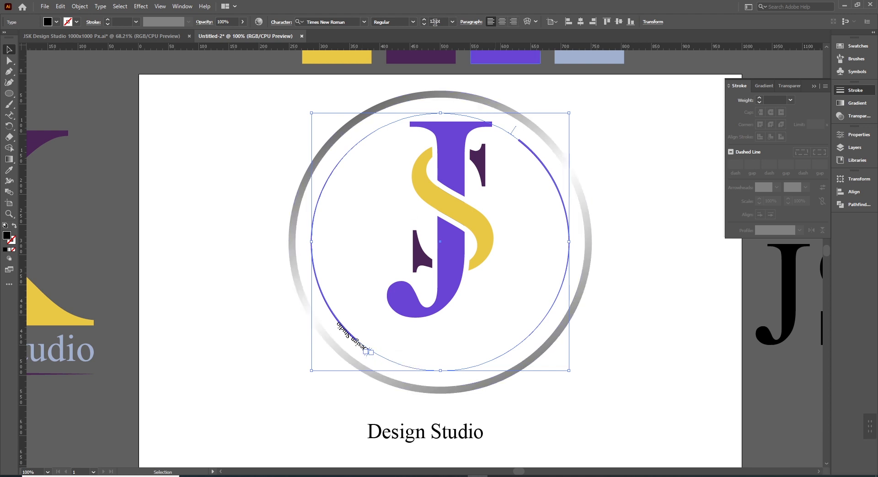
type("40")
key("Return")
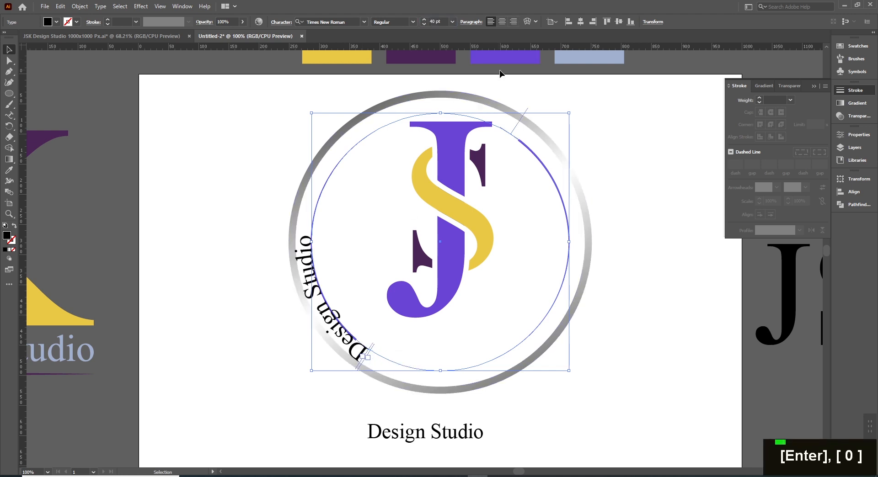
- Slide the path text to the bottom of the circle, flip it to the inside, and extend its end bracket to fit both words
left_click_drag(358, 366, 505, 361)
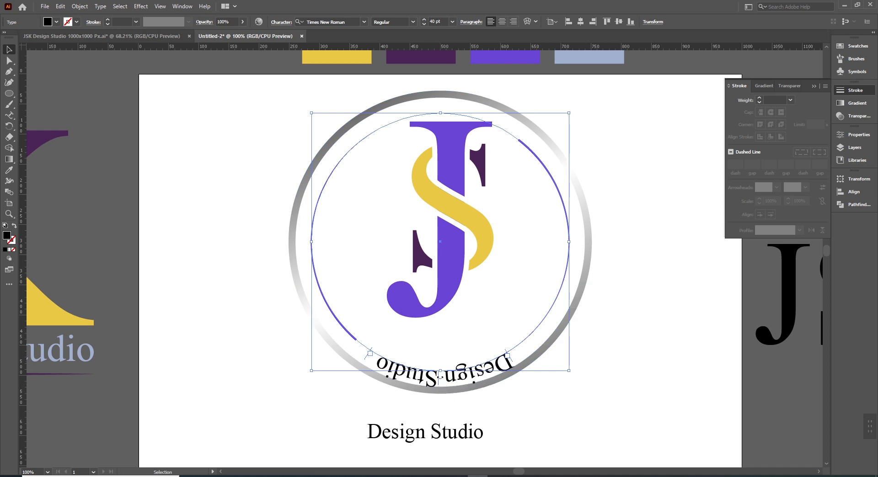
left_click_drag(440, 384, 443, 403)
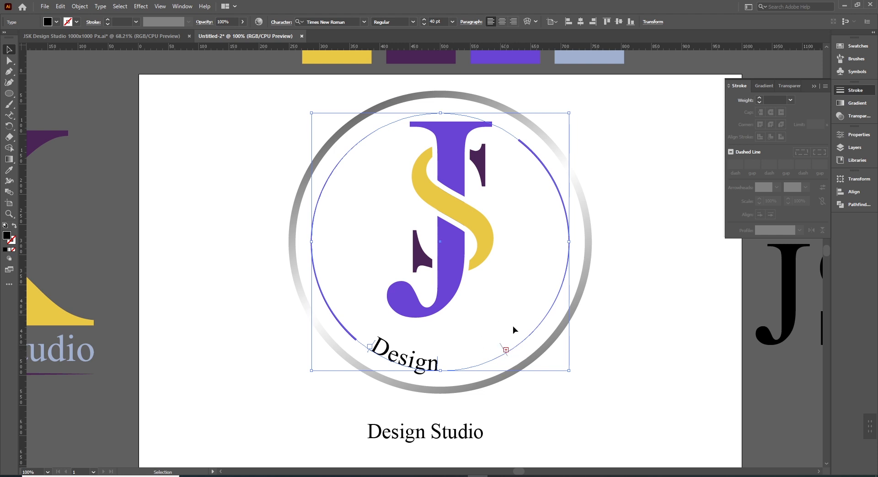
left_click_drag(507, 357, 535, 334)
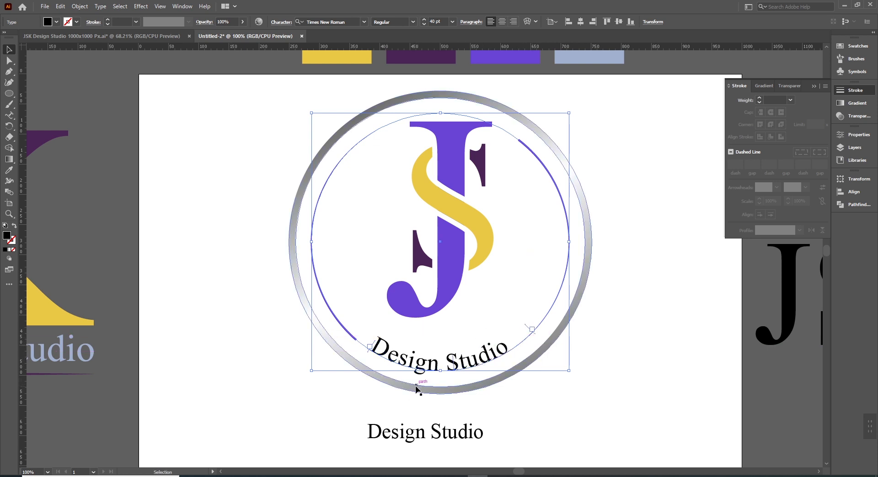
left_click(233, 269)
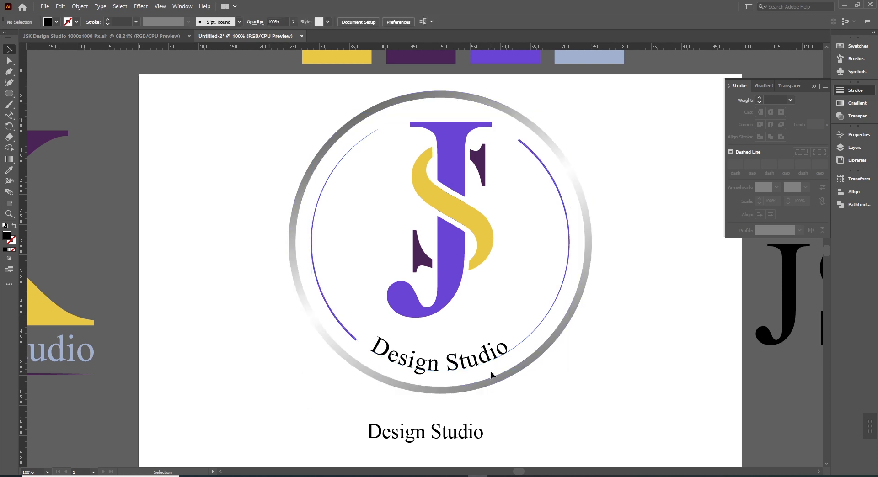
- Lock the path text, scale both violet arcs down from their centre to about 399 px wide, and unlock everything
left_click(507, 355)
left_click(635, 354)
left_click(548, 173)
left_click_drag(569, 113, 568, 114)
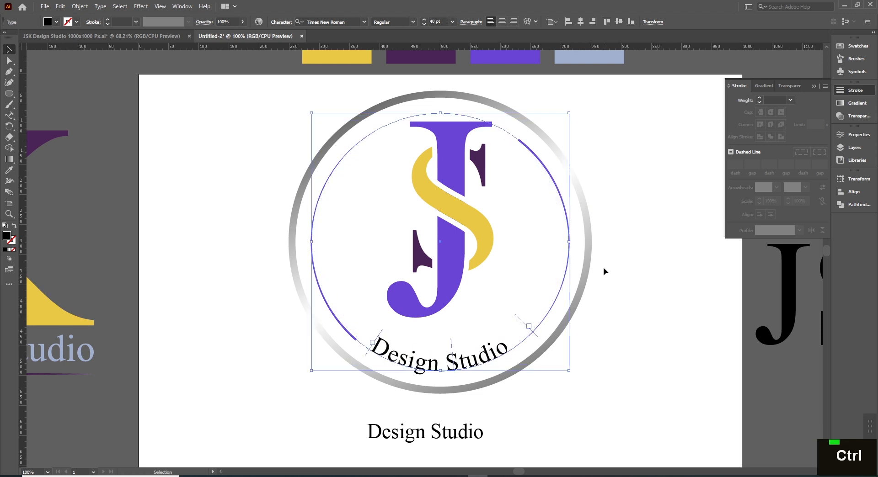
key("ctrl+2")
left_click(534, 157)
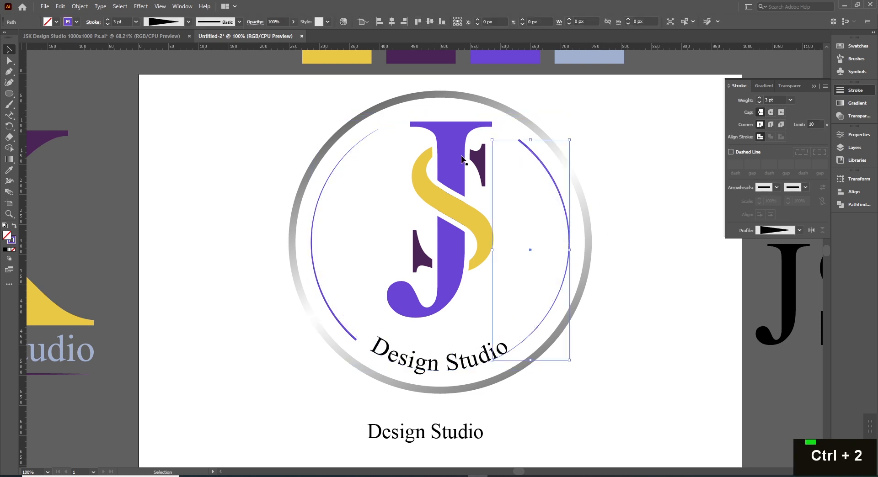
left_click(366, 139, "shift")
left_click_drag(569, 130, 562, 133)
key("v")
key("ctrl+2")
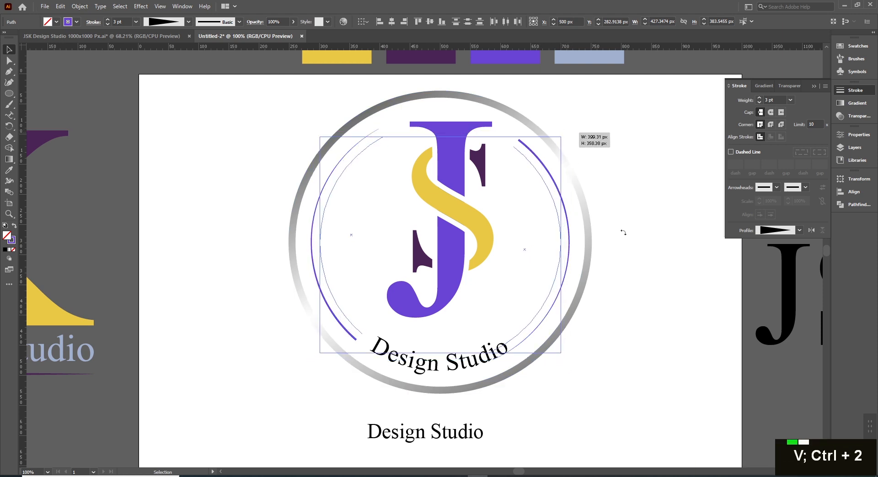
key("alt+ctrl+2")
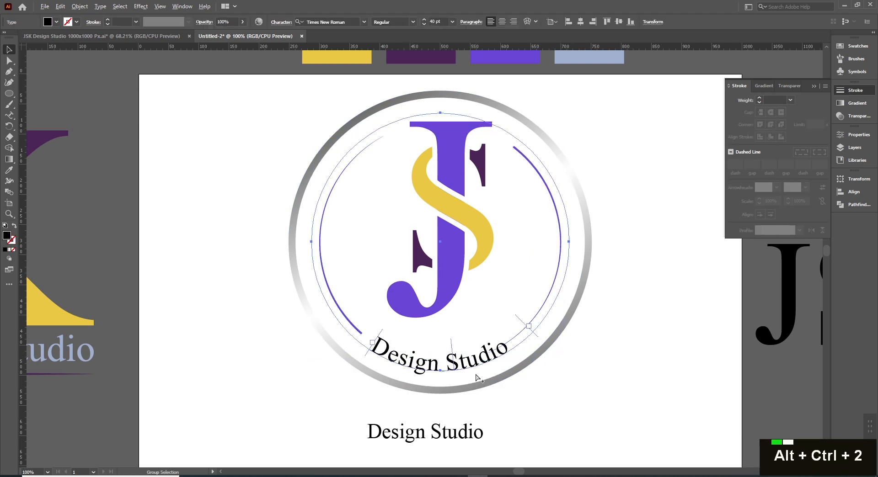
left_click(503, 402)
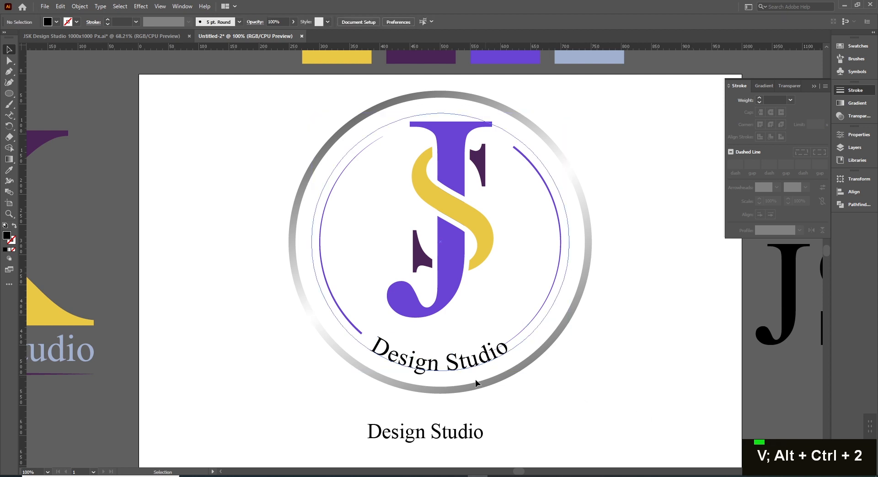
left_click(448, 374)
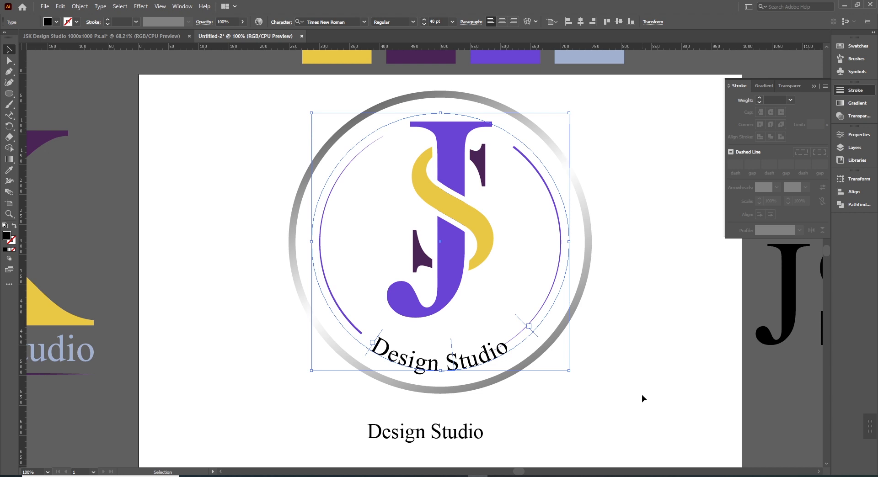
left_click(598, 438)
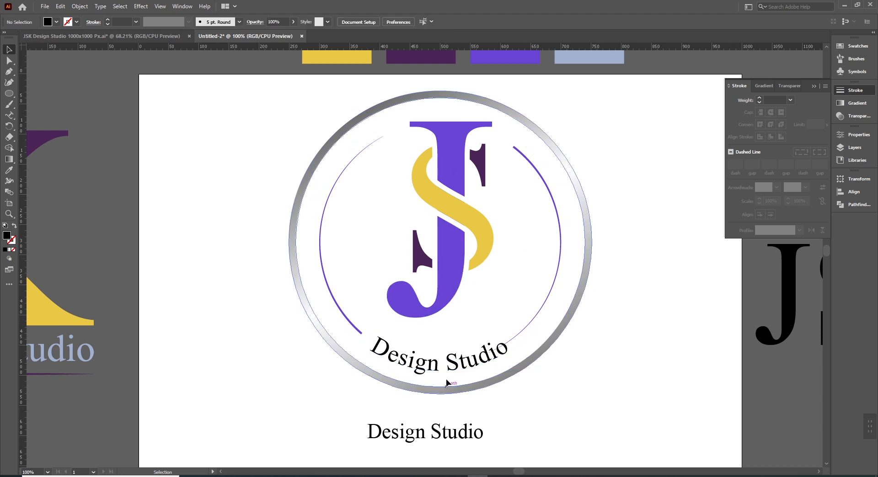
left_click(505, 354)
left_click(608, 411)
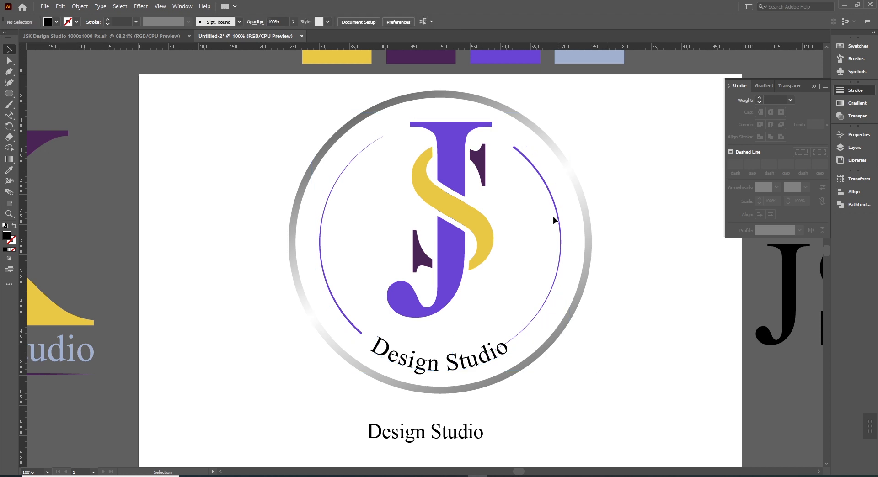
left_click(536, 172)
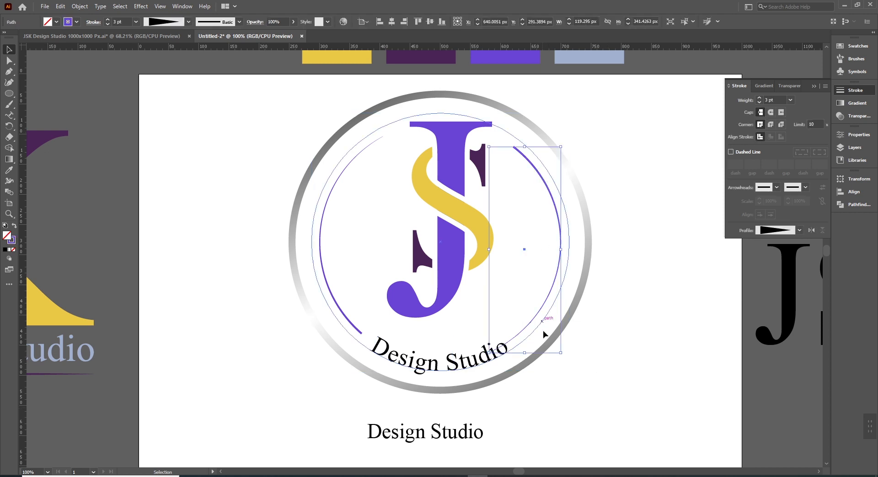
key("e")
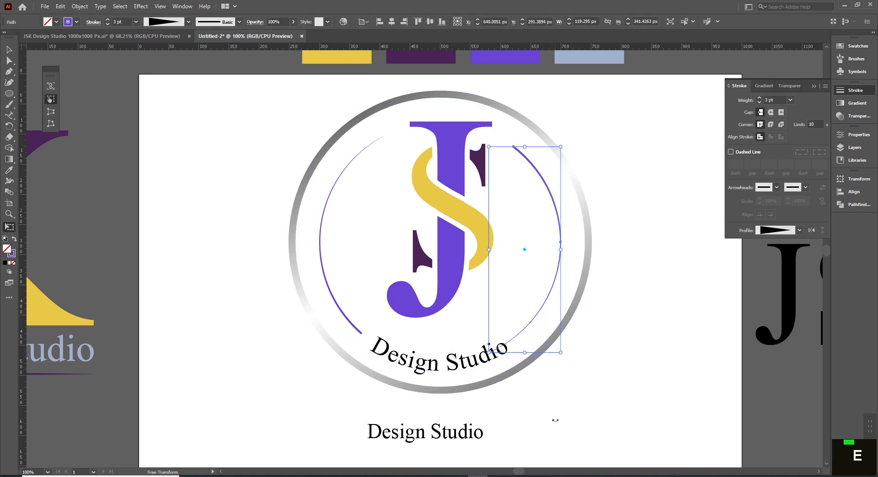
key("v")
left_click(590, 417)
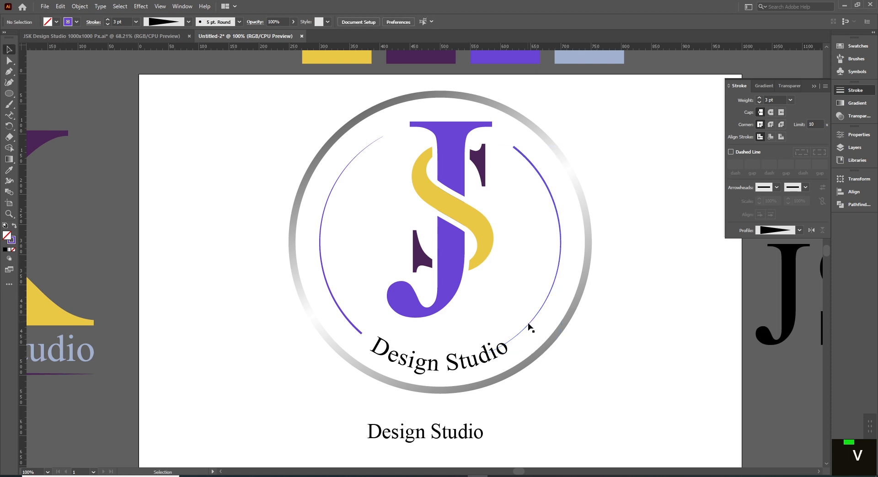
- Add an anchor point on the right arc level with the left arc's lower end and delete the arc portion below it
left_click(529, 325)
key("p")
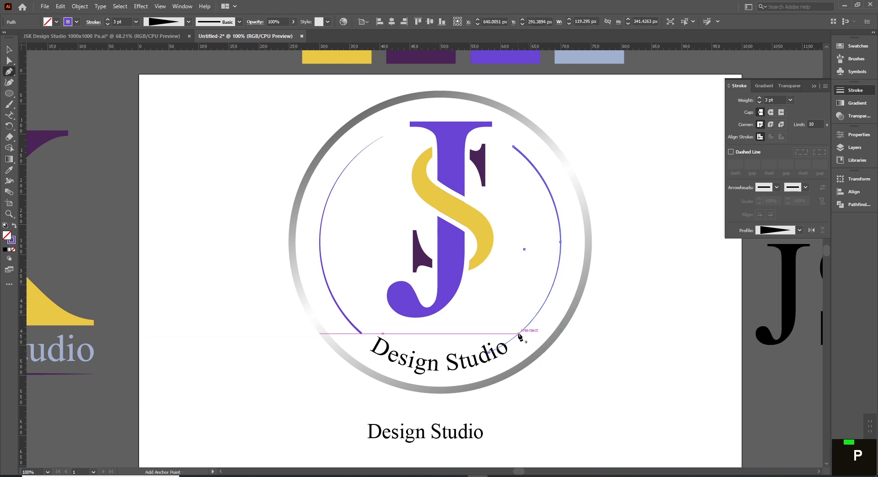
left_click(519, 337)
key("a")
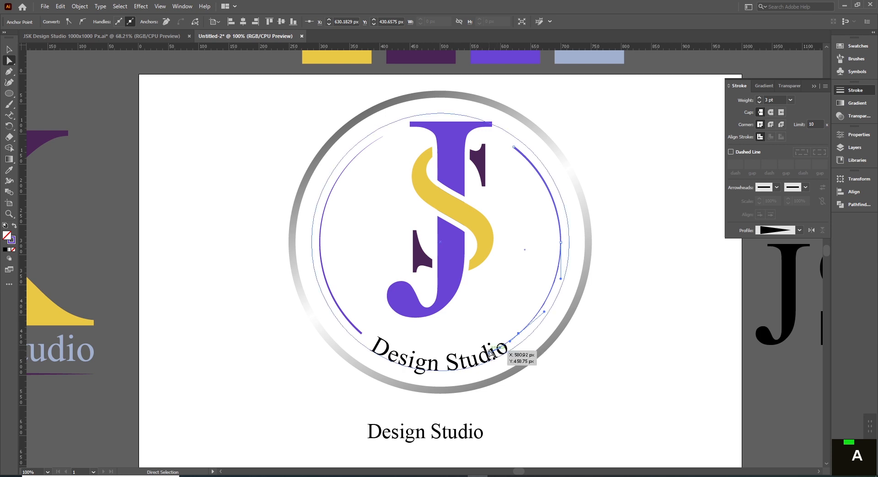
key("Delete")
key("v")
left_click(554, 398)
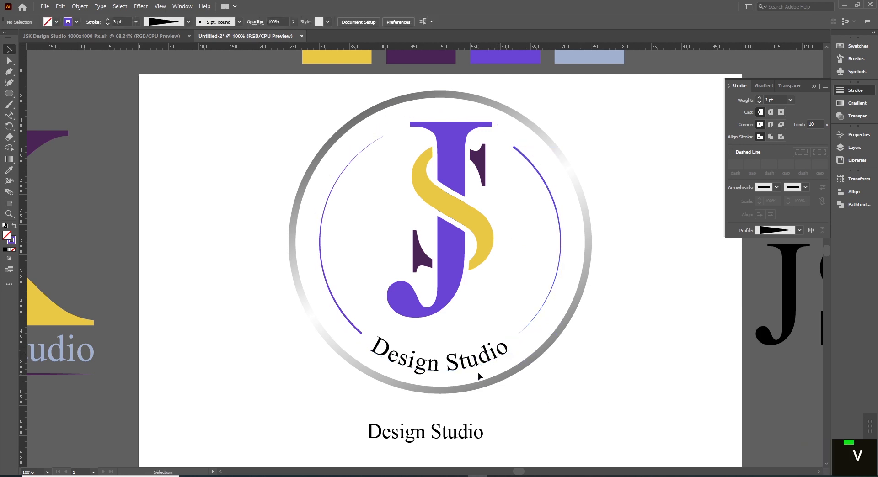
- Scale the path text circle down from its centre to about 418 px in diameter
left_click(473, 357)
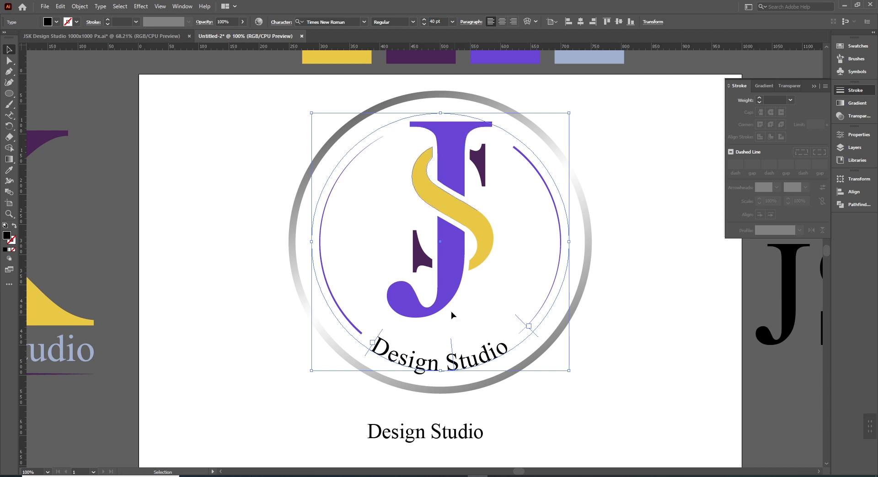
left_click_drag(440, 372, 440, 365)
key("v")
left_click(540, 419)
- Nudge the letters, arcs and curved text down inside the ring to Y 279.88 px and group them without the ring
left_click(473, 300, "ctrl+alt")
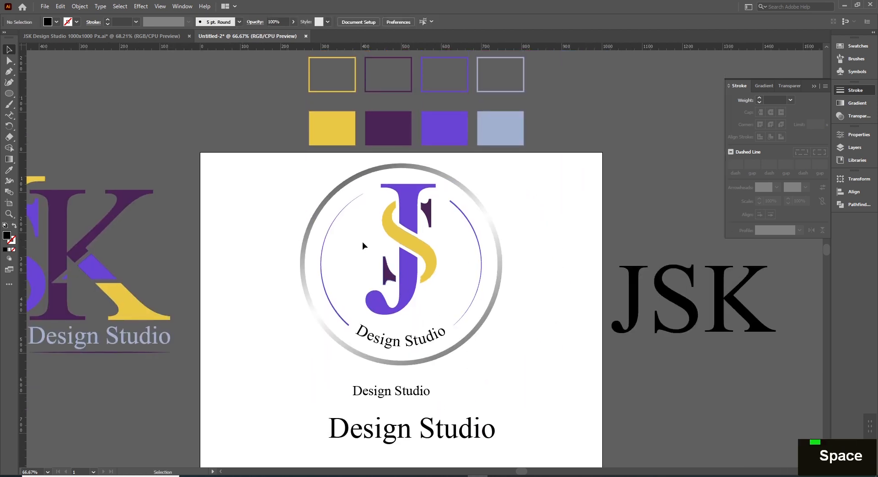
left_click_drag(326, 210, 498, 348)
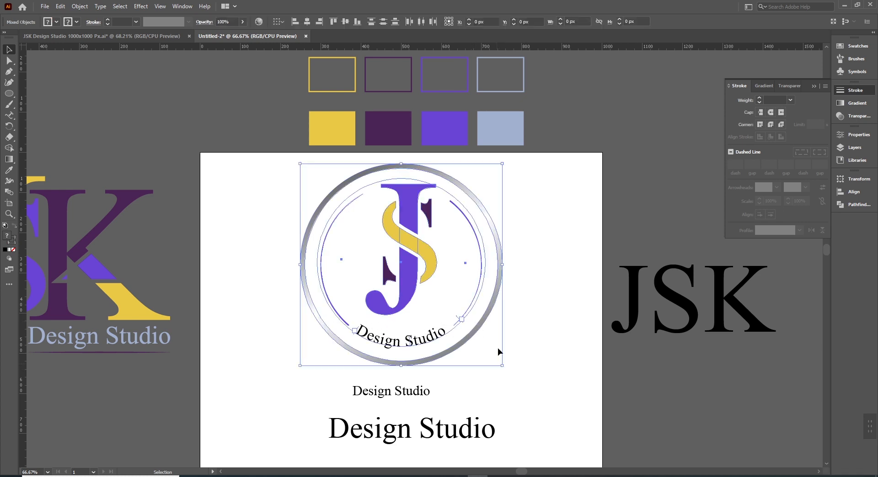
left_click(496, 294, "shift")
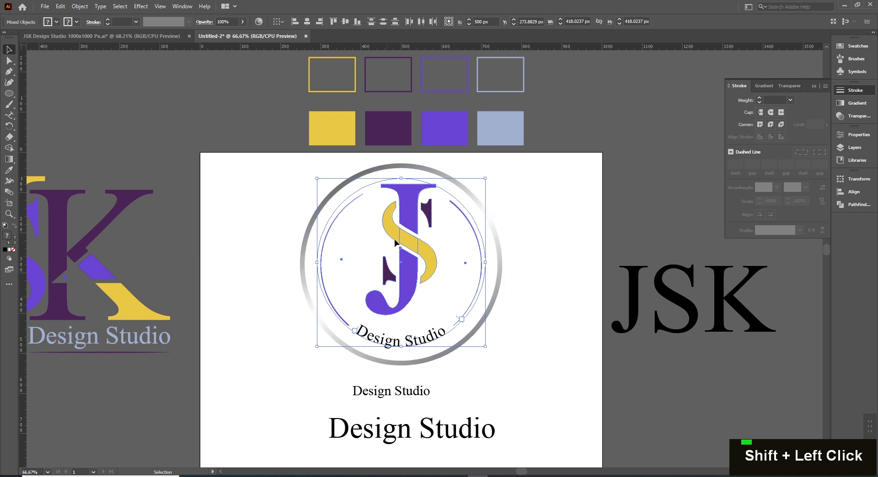
key("Down")
key("Down")
key("Down")
key("Down")
key("Down")
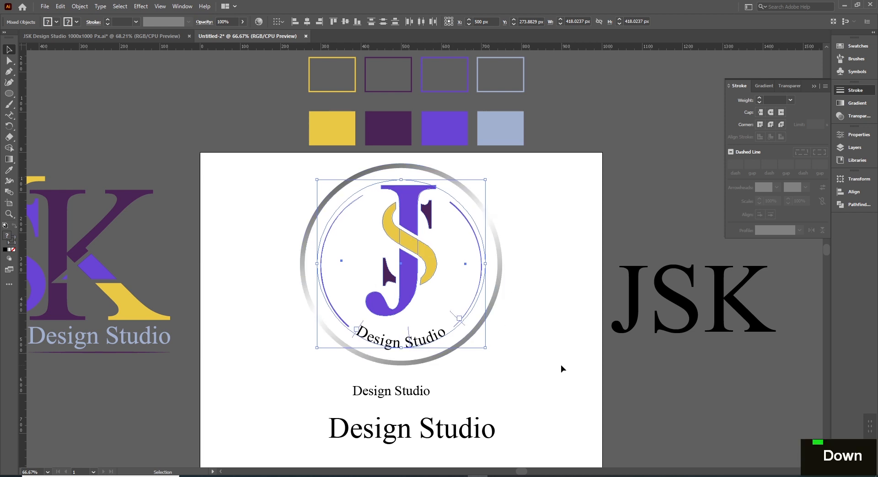
key("Up")
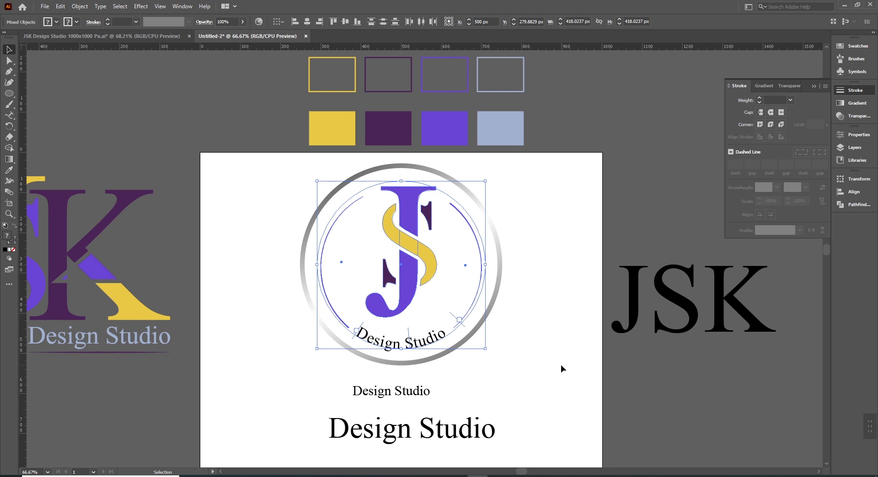
key("ctrl+g")
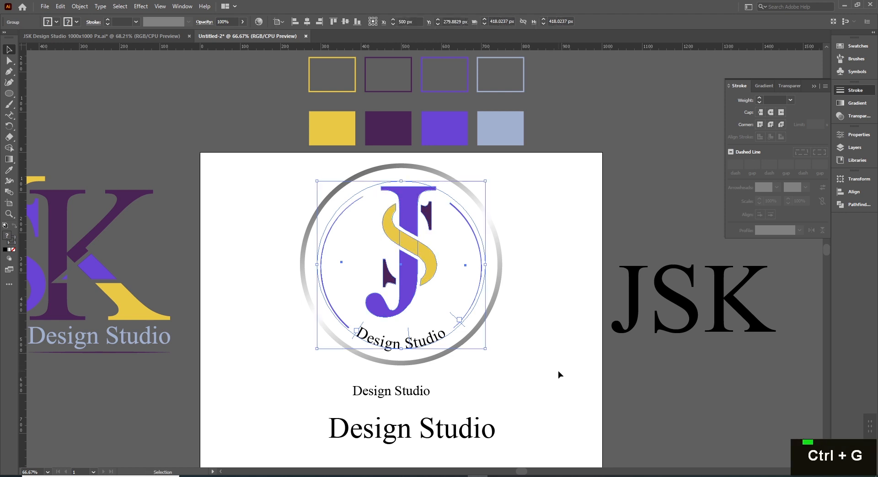
left_click(557, 371)
- Centre the silver ring and the inner group on each other horizontally and vertically, and group them as one badge
left_click_drag(266, 186, 535, 357)
key("a")
key("ctrl+minus")
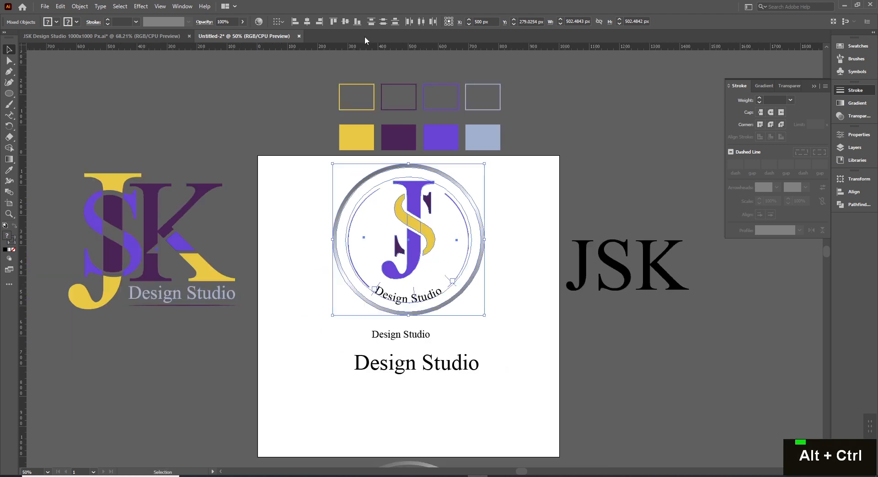
left_click(307, 22)
left_click(347, 22)
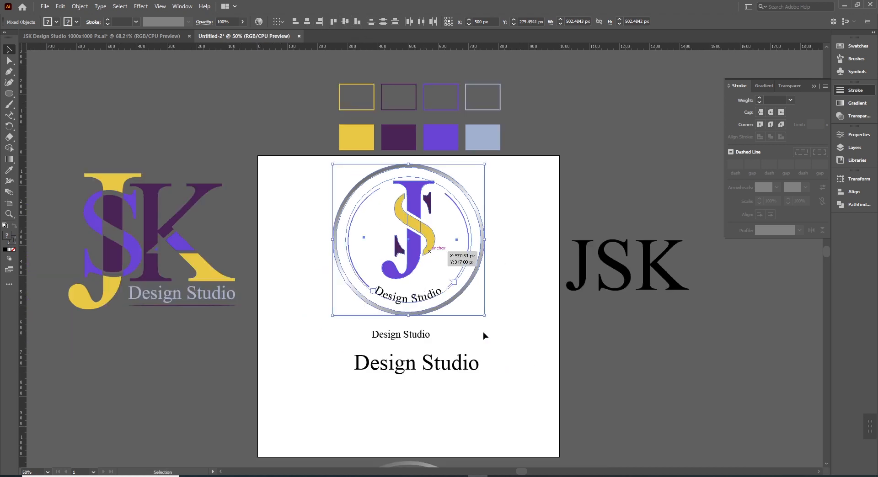
key("ctrl+g")
left_click(493, 320)
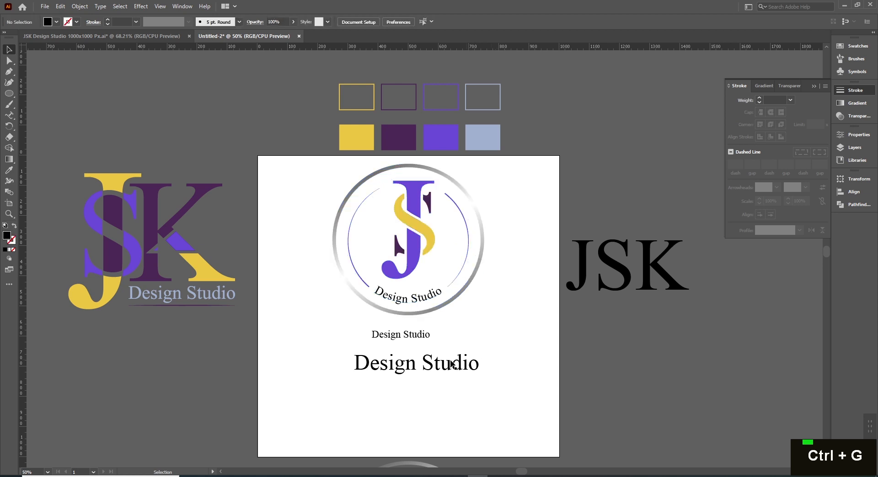
- Delete both straight "Design Studio" texts below the badge
left_click(413, 334)
key("Delete")
left_click(427, 364)
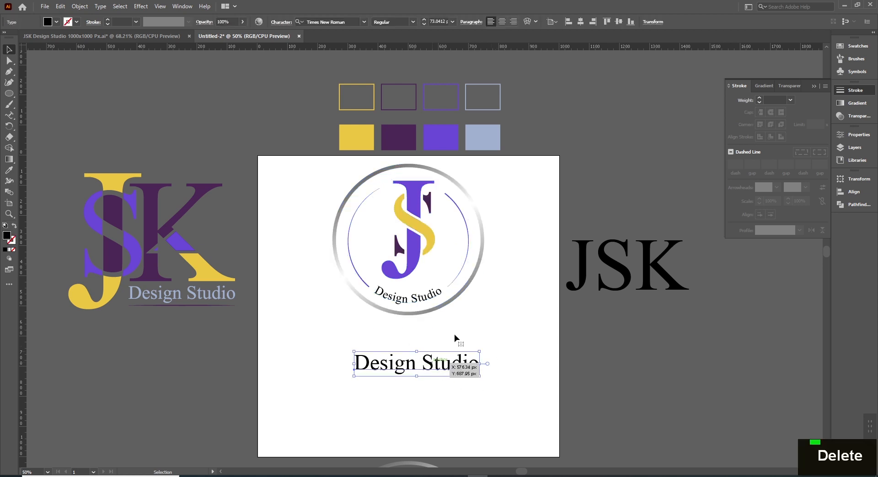
key("Delete")
- Shrink the badge from its centre and move it straight down to the lower part of the artboard
left_click(441, 310)
left_click_drag(408, 316, 409, 294)
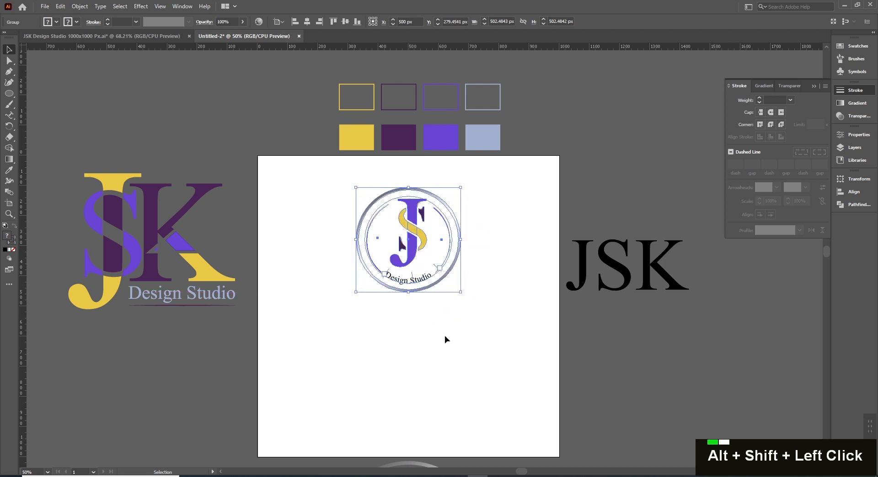
key("v")
key("Delete")
left_click_drag(418, 222, 418, 379)
left_click(463, 337)
- Move the coloured JSK Design Studio logo horizontally onto the artboard above the badge
left_click(223, 291)
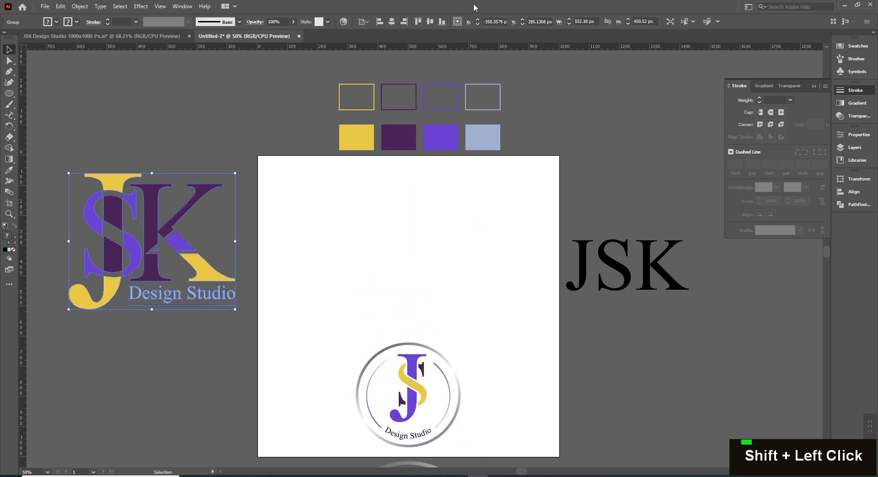
left_click_drag(224, 291, 482, 292)
left_click(461, 327)
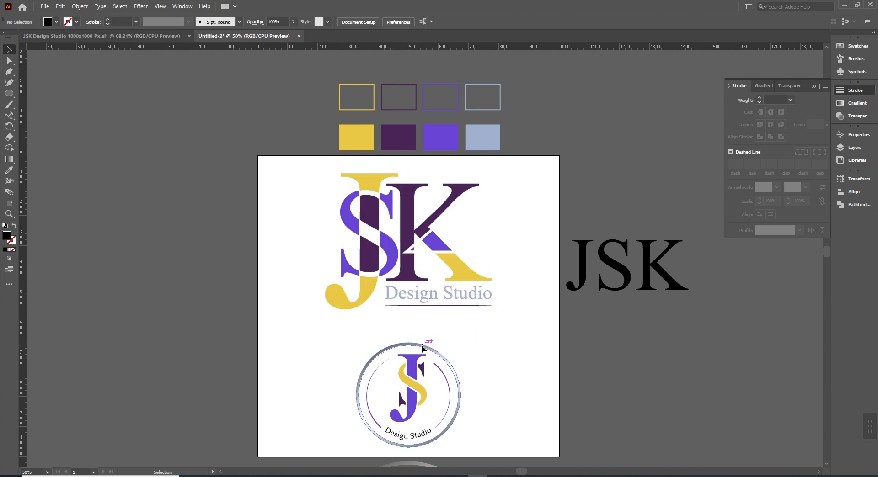
- Enlarge the circular badge proportionally upward beneath the JSK logo, keeping its bottom edge in place
left_click(421, 345)
left_click_drag(408, 343, 409, 328)
key("v")
left_click(438, 325)
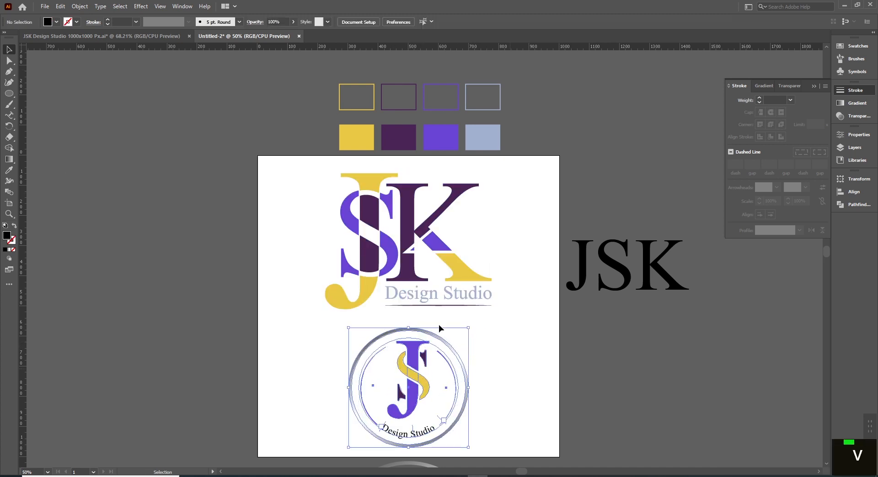
key("ctrl+0")
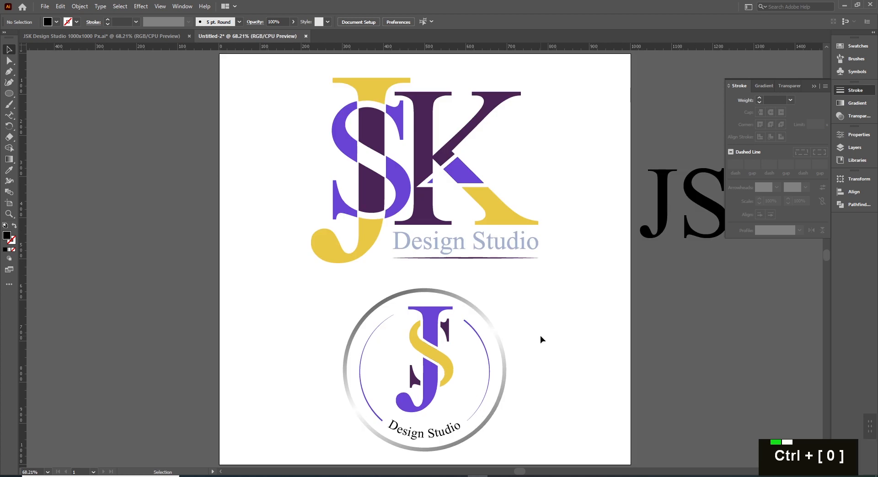